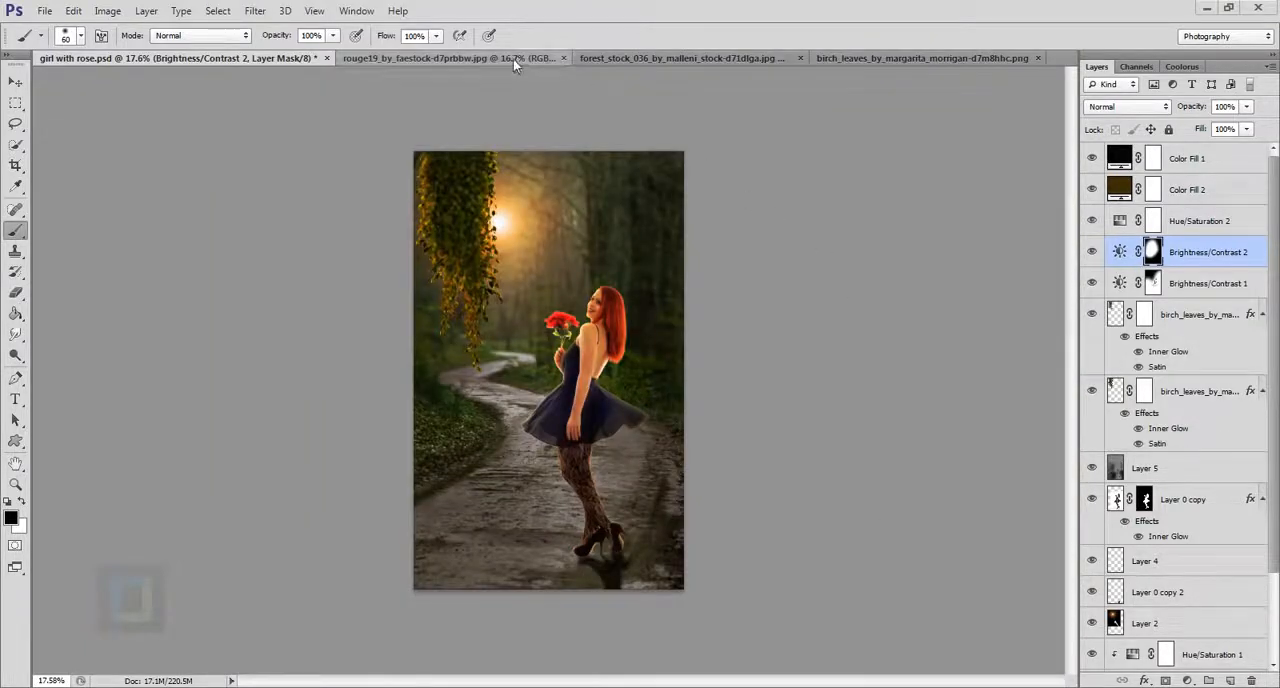
Look through the finished composite, its layer stack, and the girl, forest and birch leaves stock images.
{"action": "left_click", "coordinate": [513, 59]}
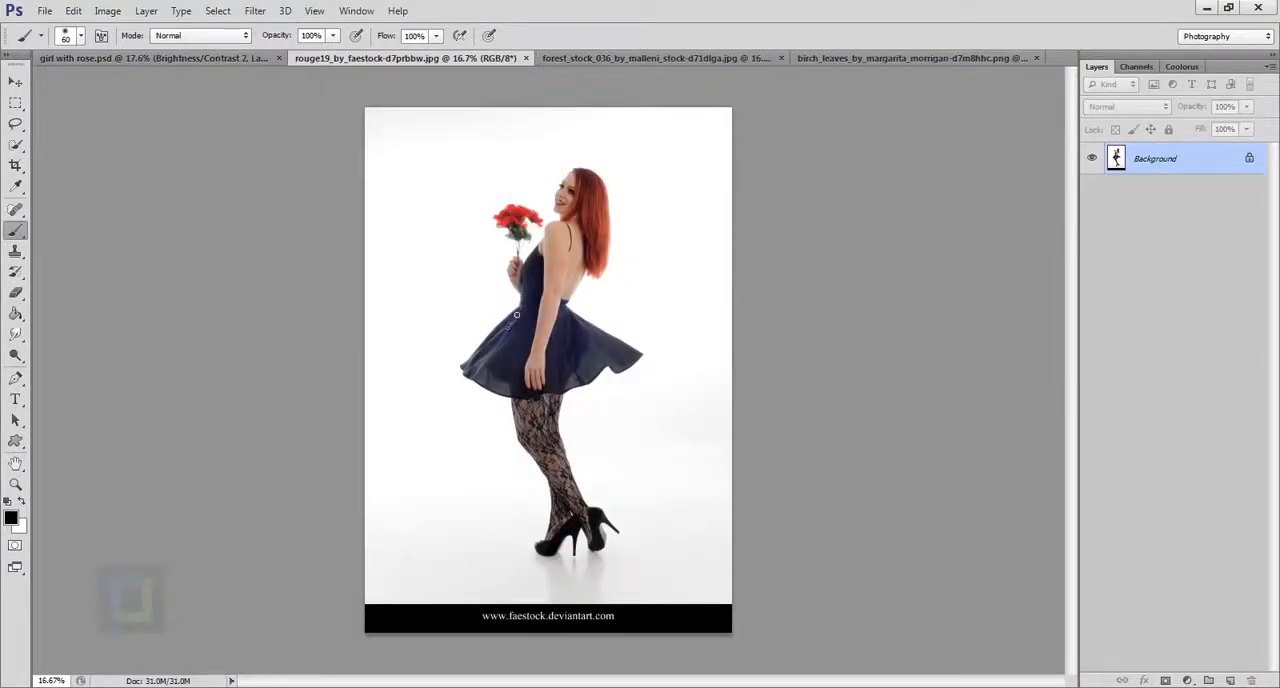
{"action": "left_click", "coordinate": [643, 57]}
{"action": "left_click", "coordinate": [920, 58]}
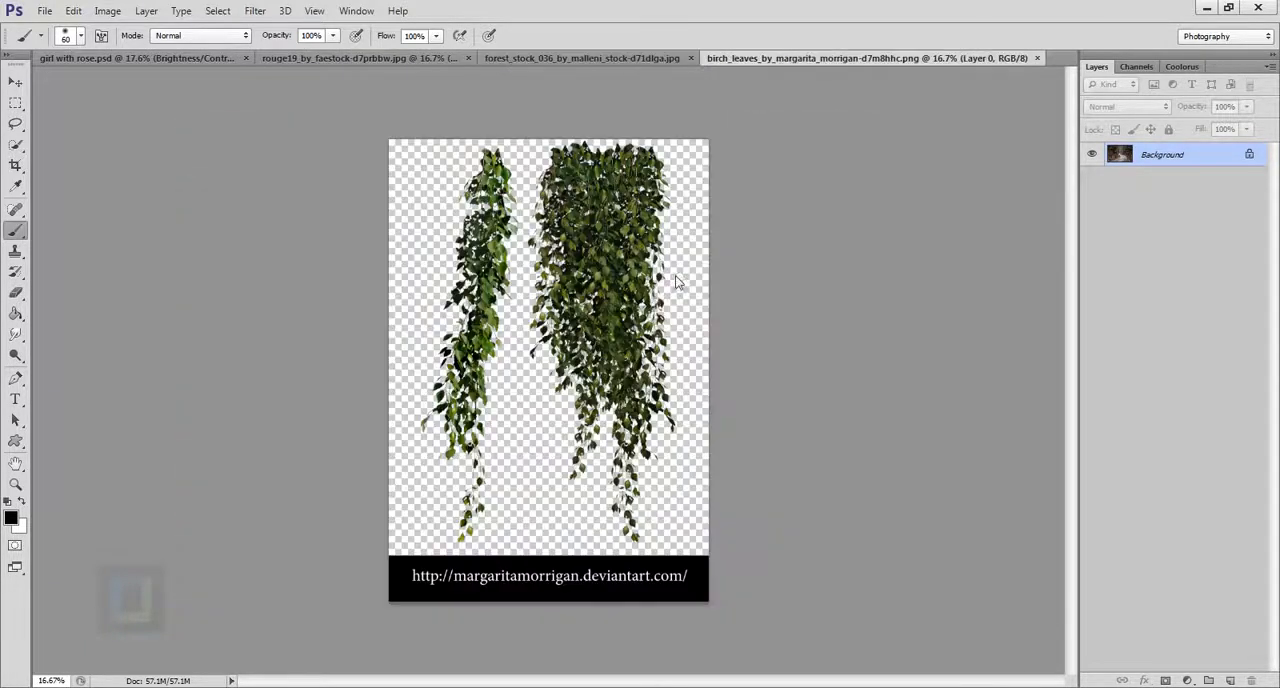
{"action": "left_click", "coordinate": [436, 65]}
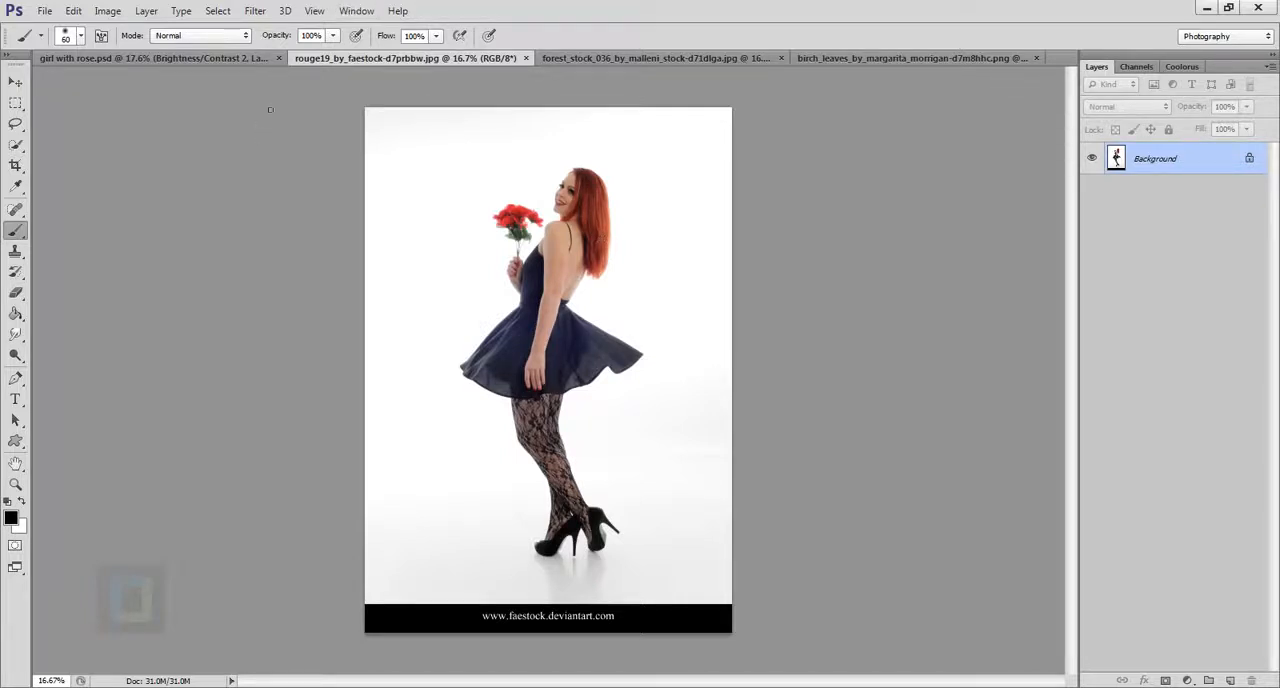
{"action": "left_click", "coordinate": [240, 58]}
{"action": "scroll", "coordinate": [1222, 352], "scroll_direction": "down", "scroll_amount": 2}
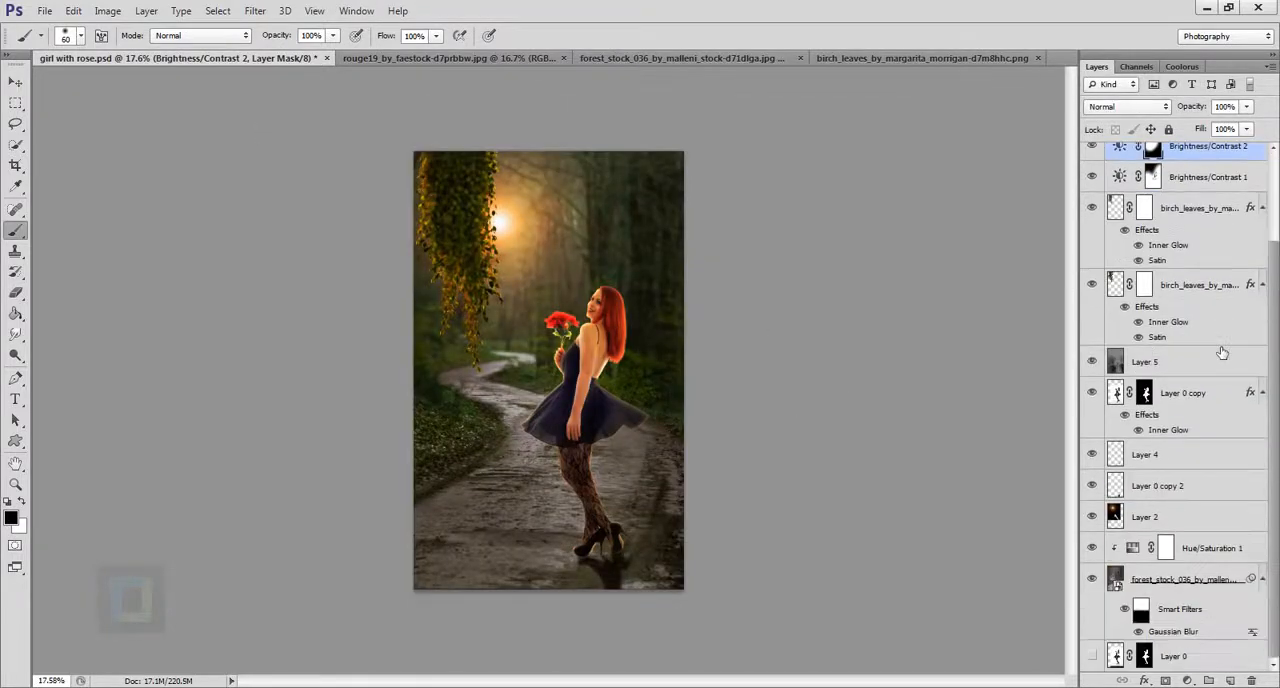
{"action": "scroll", "coordinate": [1176, 563], "scroll_direction": "up", "scroll_amount": 2}
{"action": "scroll", "coordinate": [1195, 440], "scroll_direction": "down", "scroll_amount": 2}
{"action": "left_click", "coordinate": [493, 58]}
Crop the forest stock image to a narrow portrait frame around the winding road, keeping the cropped pixels.
{"action": "left_click", "coordinate": [645, 58]}
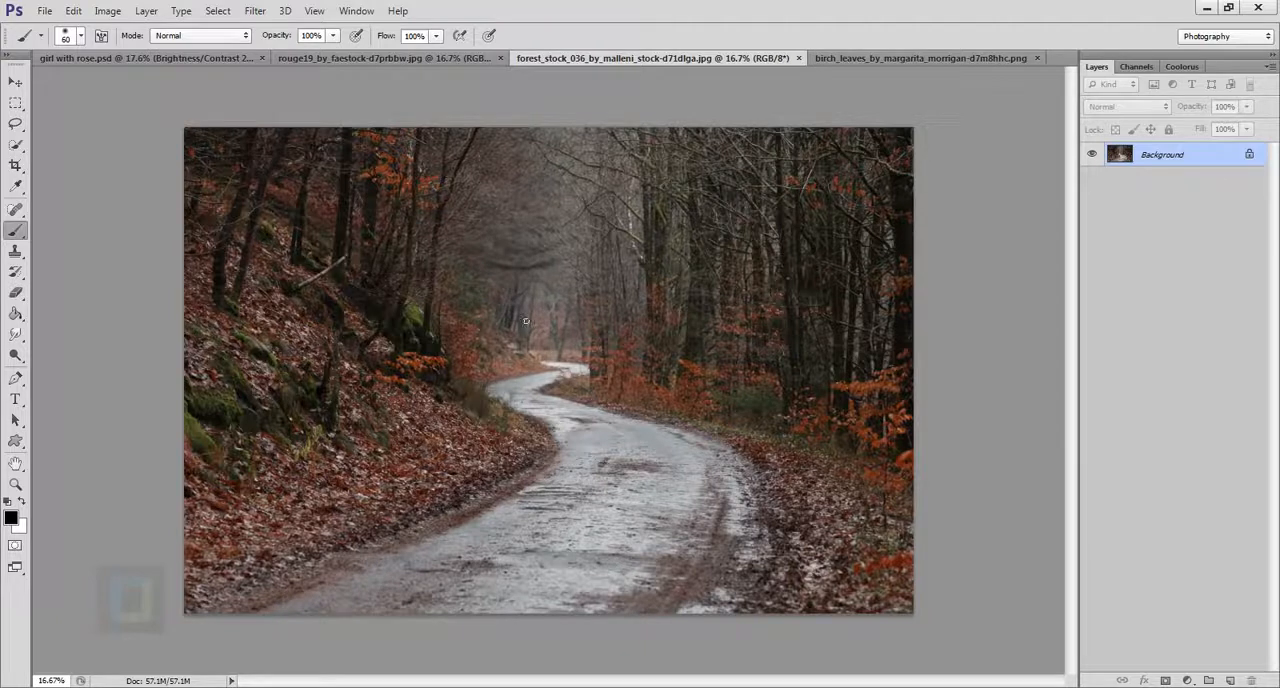
{"action": "left_click", "coordinate": [15, 165]}
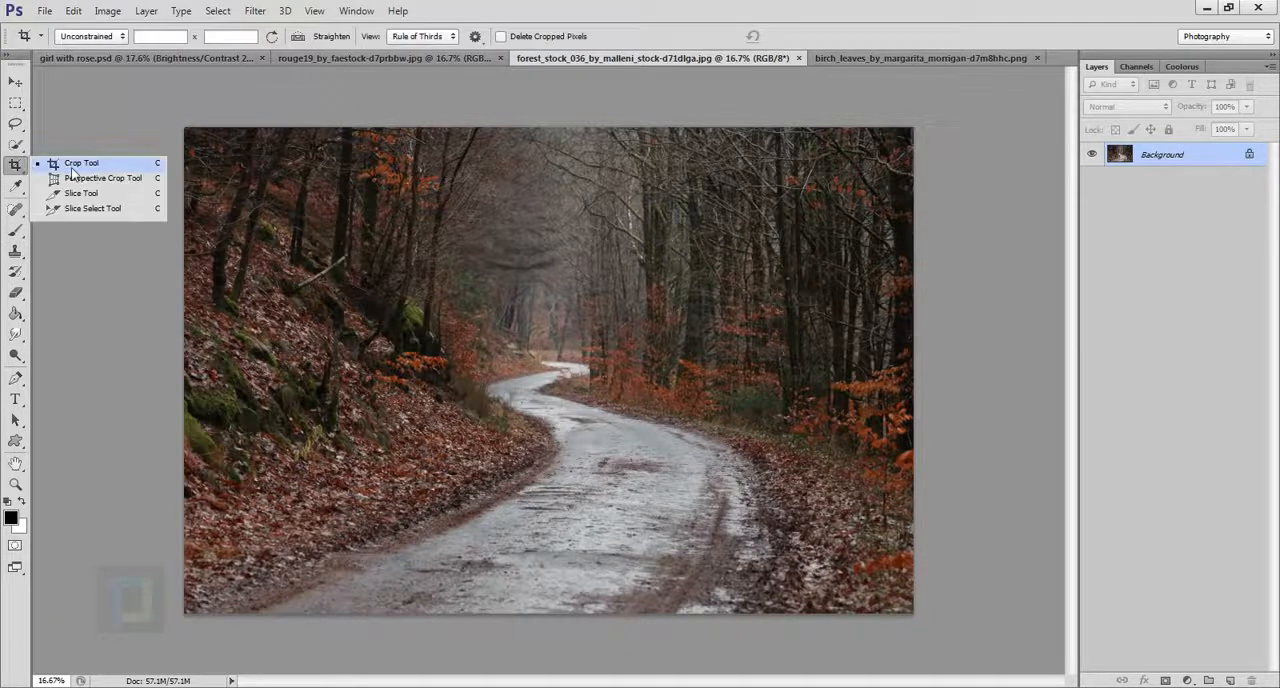
{"action": "left_click", "coordinate": [72, 172]}
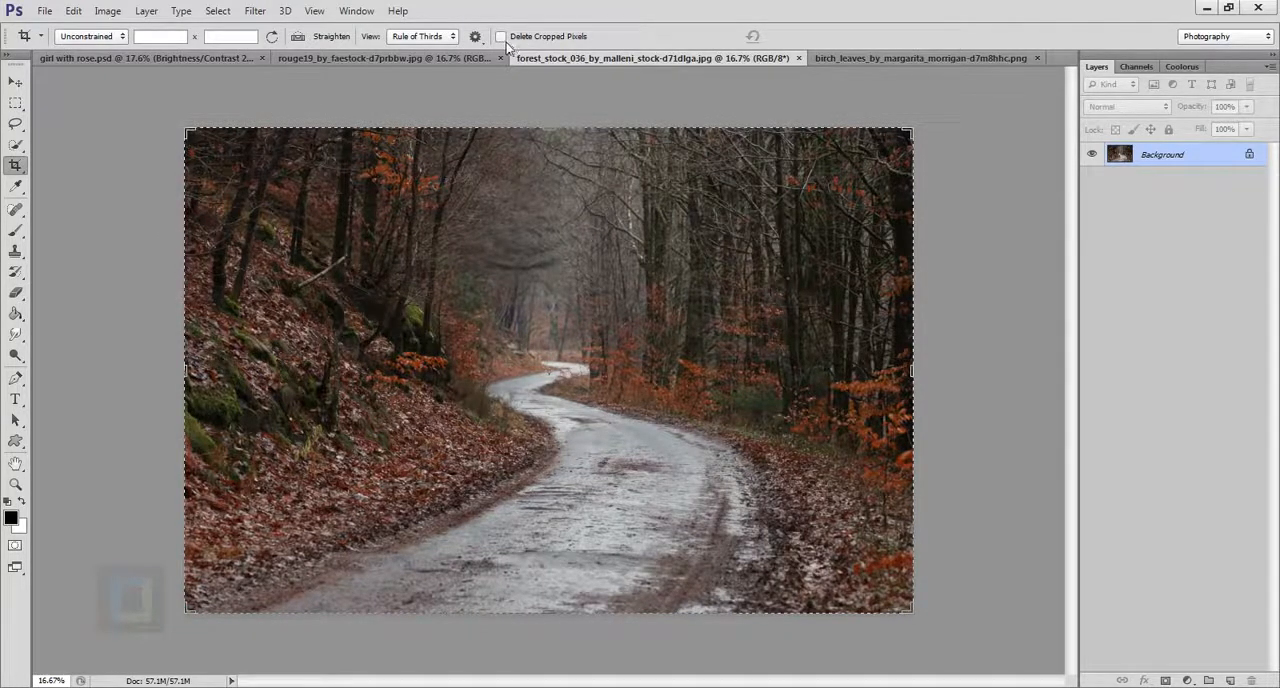
{"action": "mouse_move", "coordinate": [187, 370]}
{"action": "left_mouse_down"}
{"action": "mouse_move", "coordinate": [334, 368]}
{"action": "mouse_move", "coordinate": [322, 368]}
{"action": "left_mouse_up"}
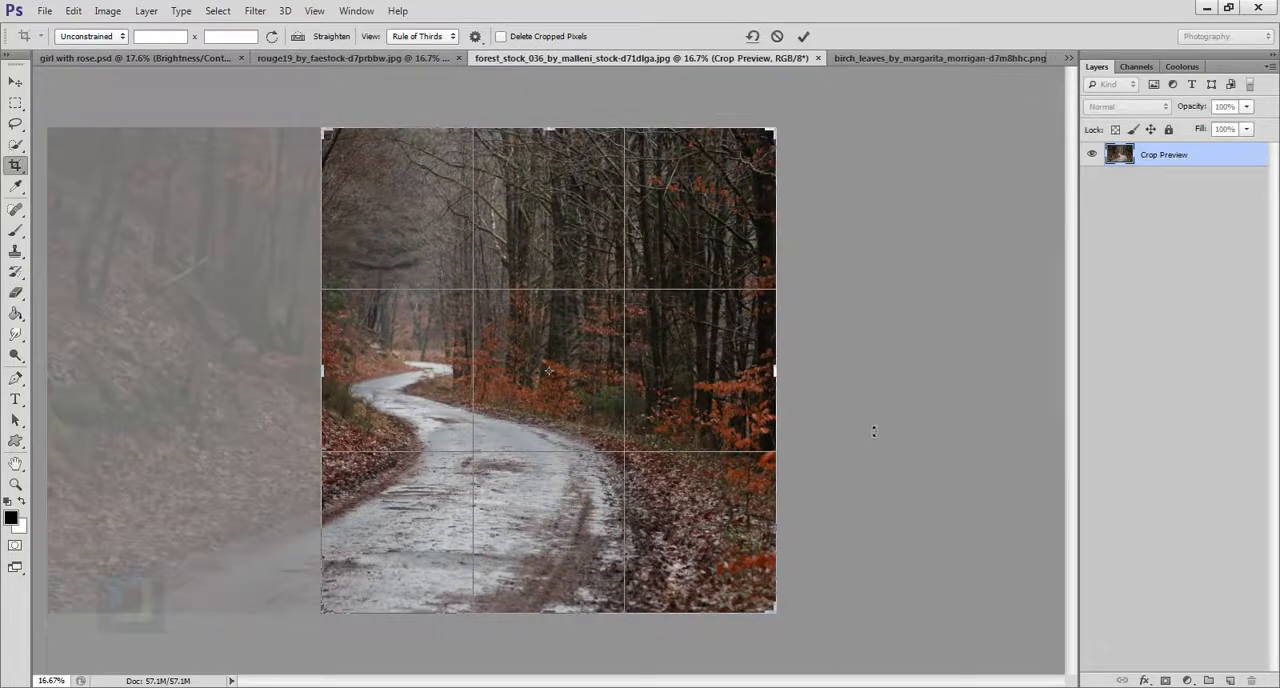
{"action": "mouse_move", "coordinate": [793, 388]}
{"action": "left_mouse_down"}
{"action": "mouse_move", "coordinate": [780, 372]}
{"action": "mouse_move", "coordinate": [686, 375]}
{"action": "mouse_move", "coordinate": [698, 375]}
{"action": "left_mouse_up"}
{"action": "left_click_drag", "start_coordinate": [414, 382], "coordinate": [410, 381]}
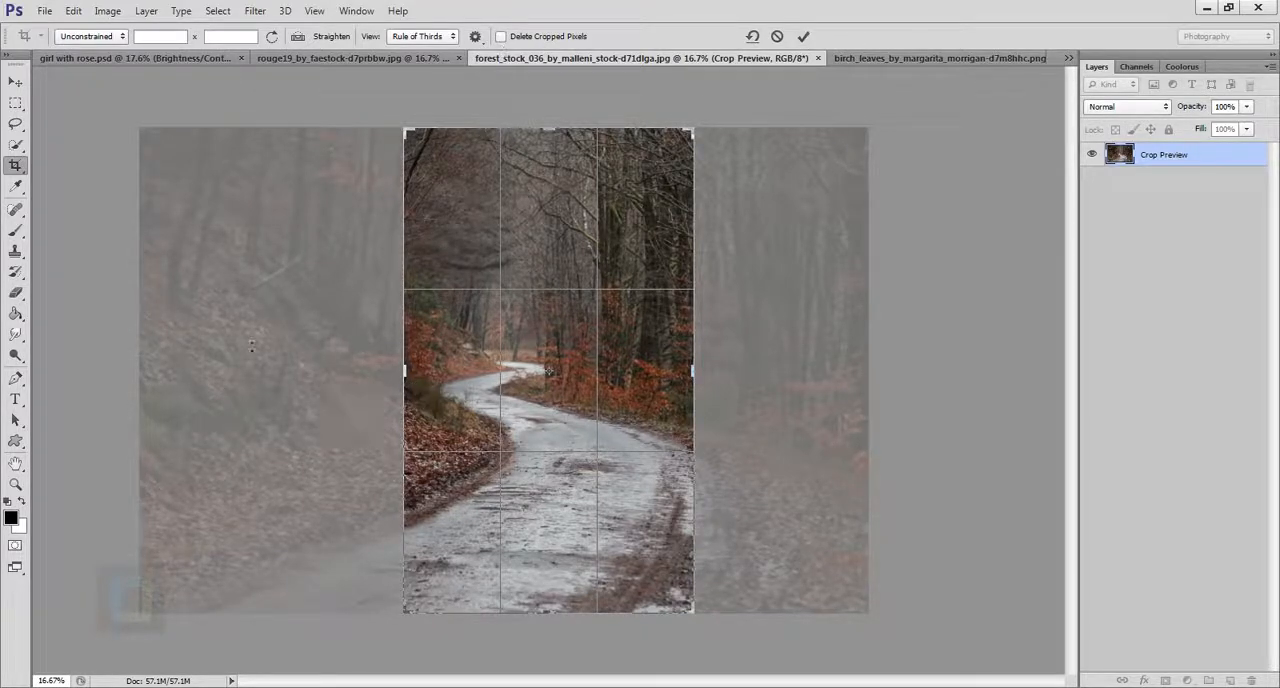
{"action": "left_click", "coordinate": [805, 38]}
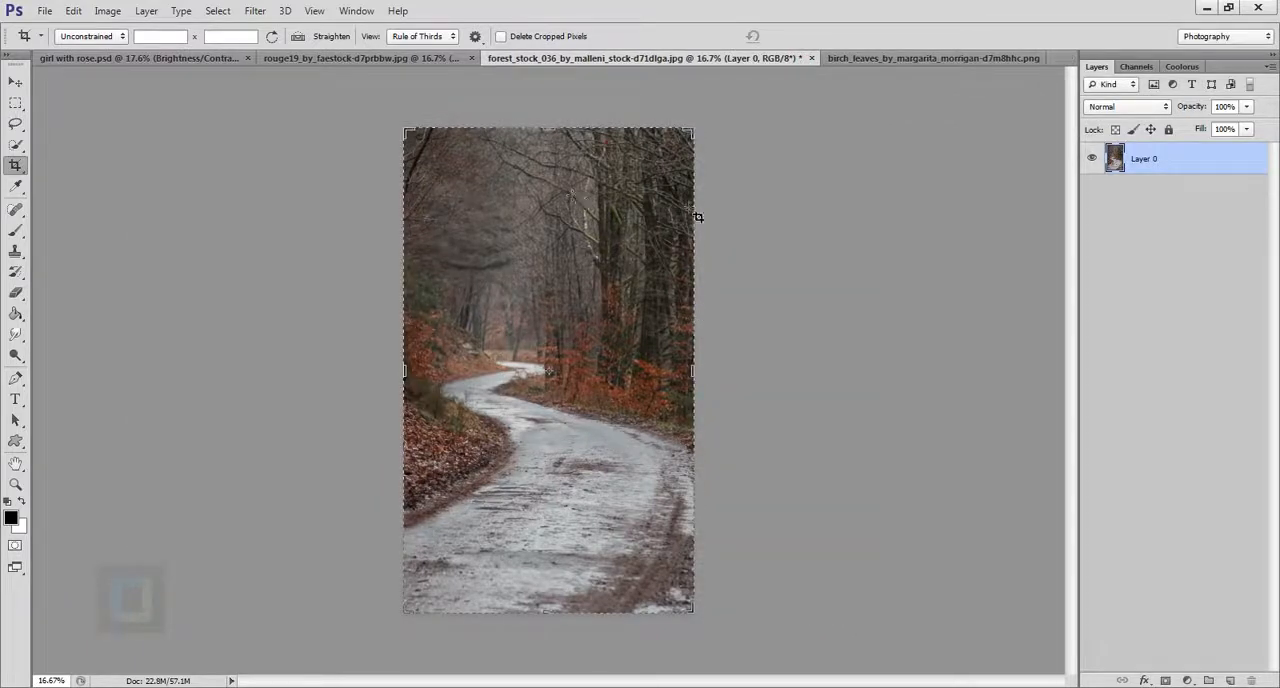
In the rouge19 photo of the girl, convert the locked background to a normal layer and duplicate it.
{"action": "left_click", "coordinate": [414, 57]}
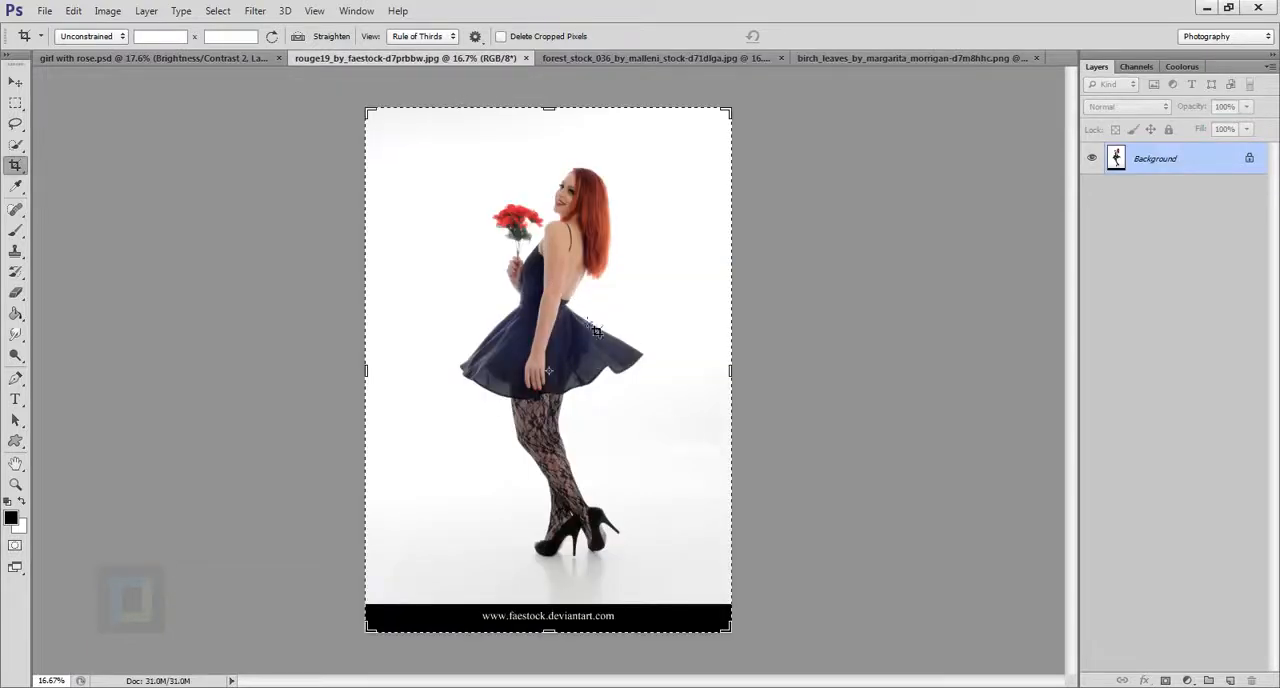
{"action": "left_click", "coordinate": [17, 84]}
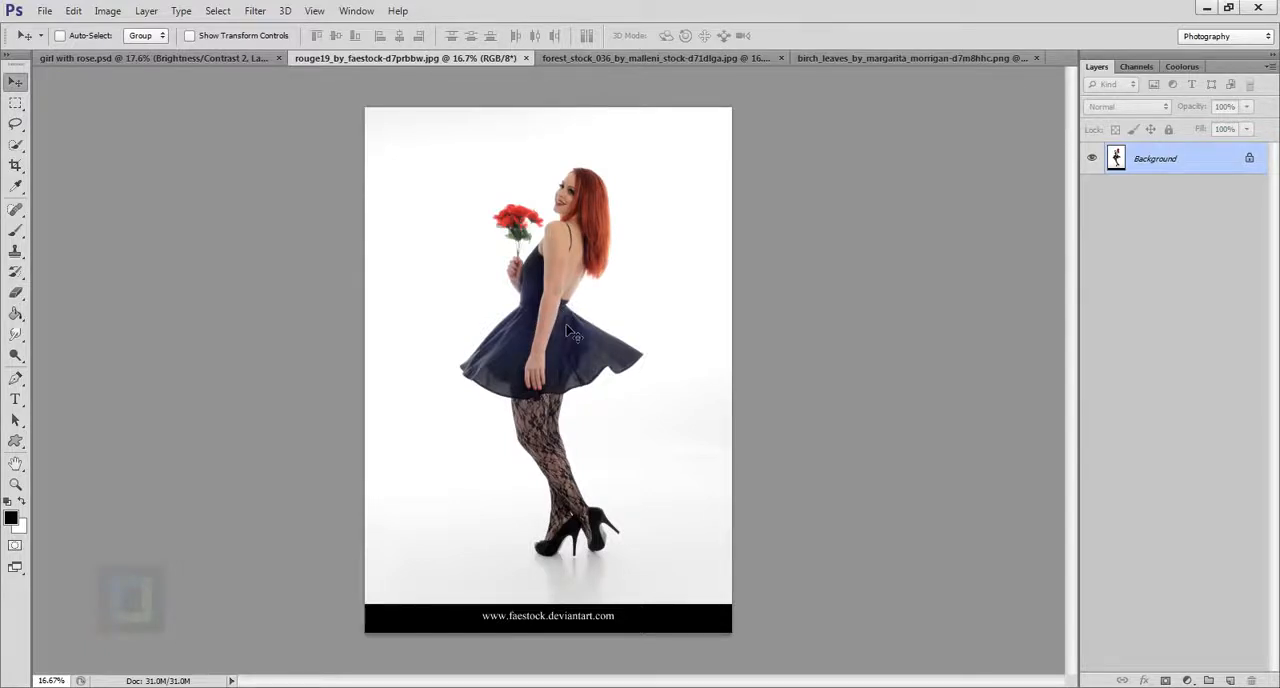
{"action": "scroll", "coordinate": [532, 254], "scroll_direction": "up", "scroll_amount": 2}
{"action": "scroll", "coordinate": [530, 250], "scroll_direction": "up", "scroll_amount": 4}
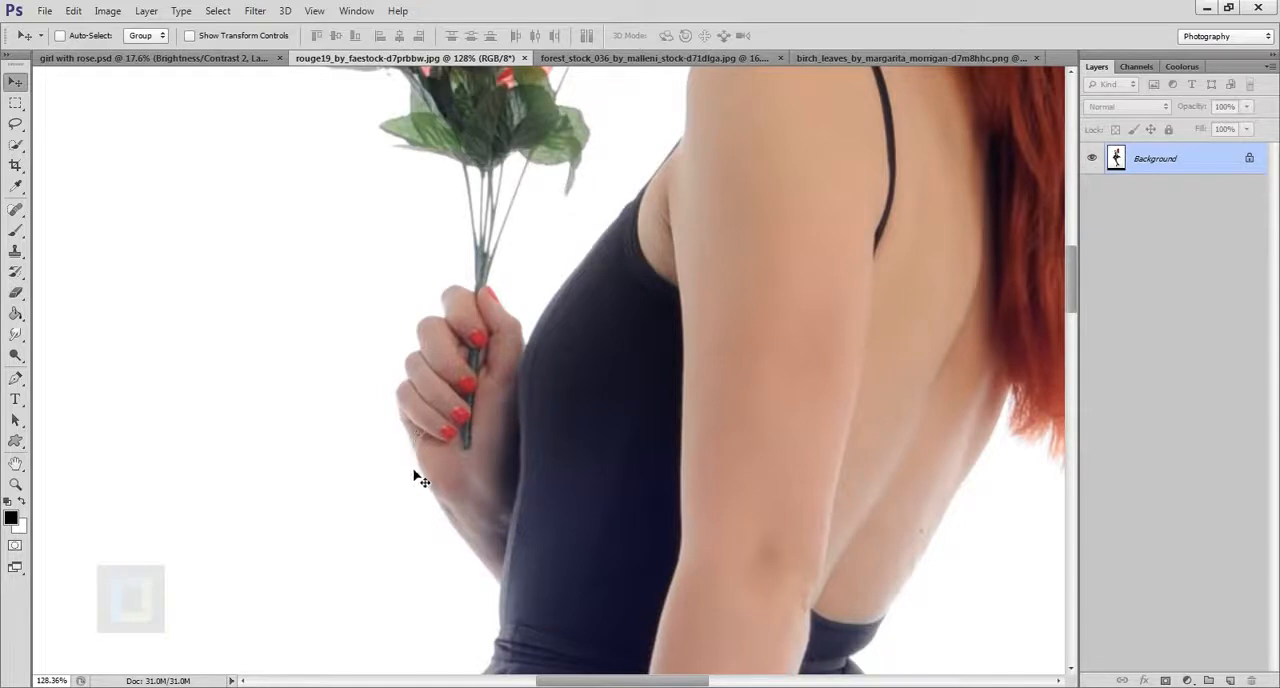
{"action": "scroll", "coordinate": [415, 477], "scroll_direction": "down", "scroll_amount": 6}
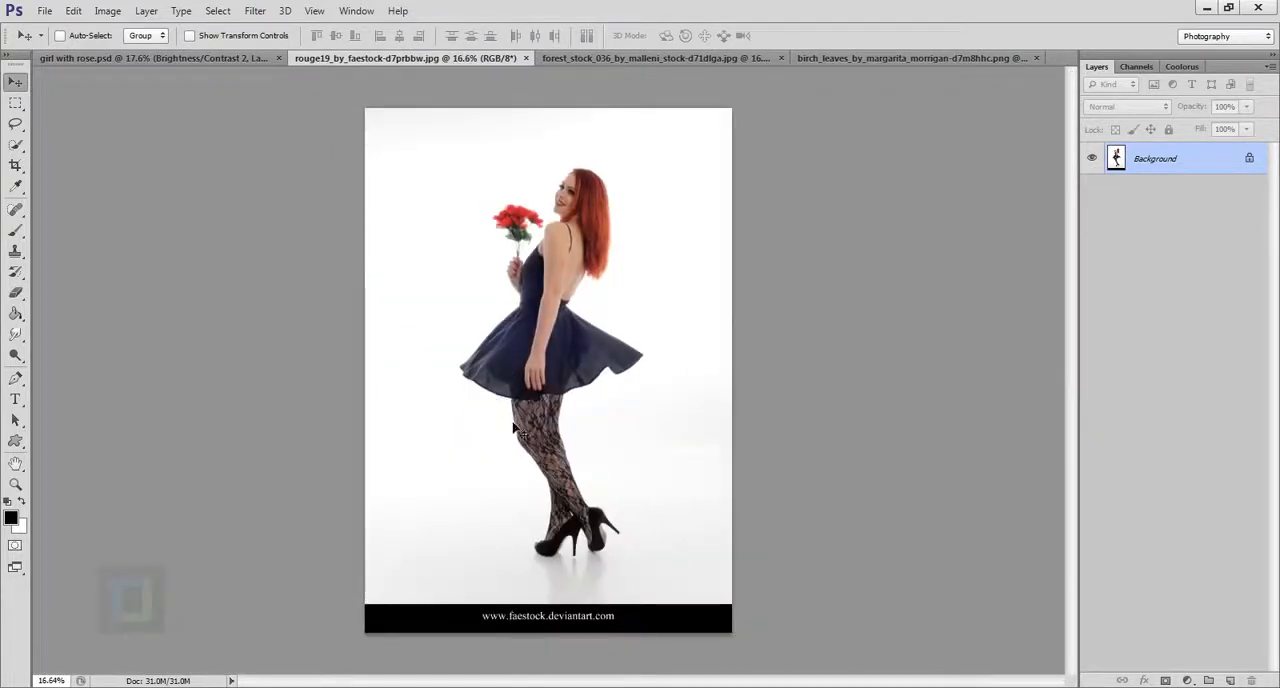
{"action": "double_click", "coordinate": [1206, 172]}
{"action": "left_click", "coordinate": [792, 224]}
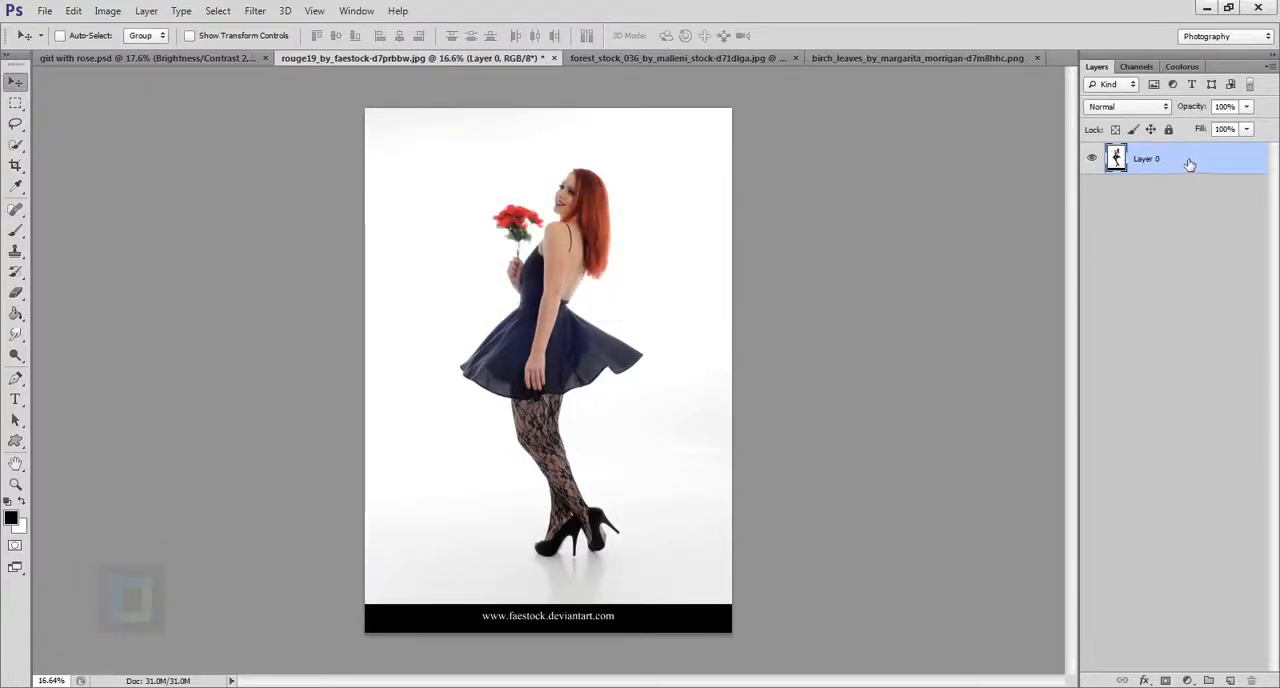
{"action": "key", "text": "ctrl+j"}
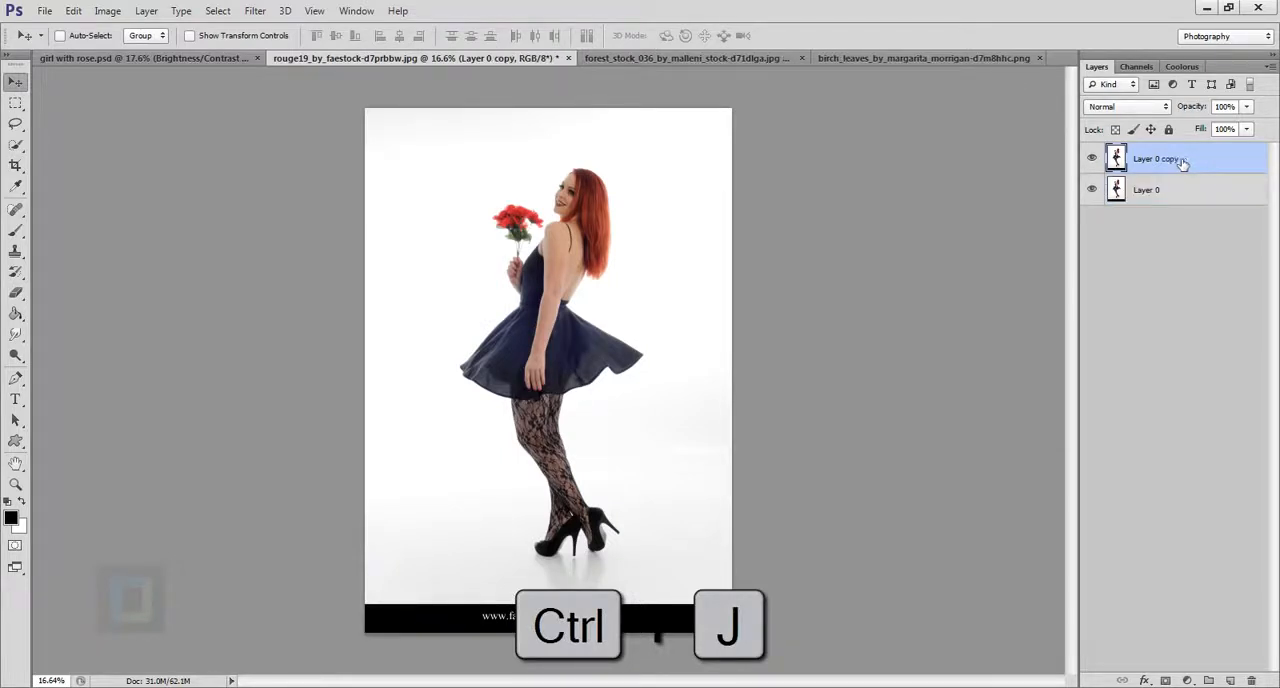
Apply Shadows/Highlights to the duplicate layer with shadows amount 0%, shadows tonal width 0% and highlights amount about 83%.
{"action": "left_click", "coordinate": [107, 10]}
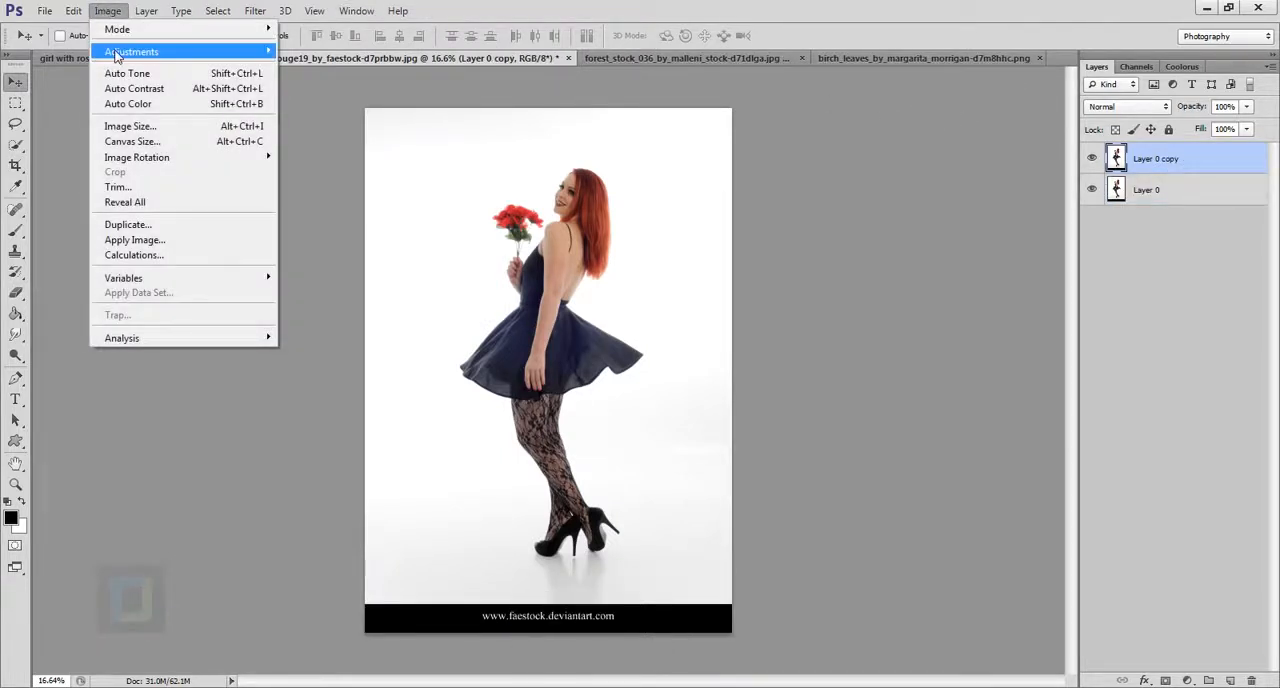
{"action": "mouse_move", "coordinate": [131, 51]}
{"action": "left_click", "coordinate": [365, 316]}
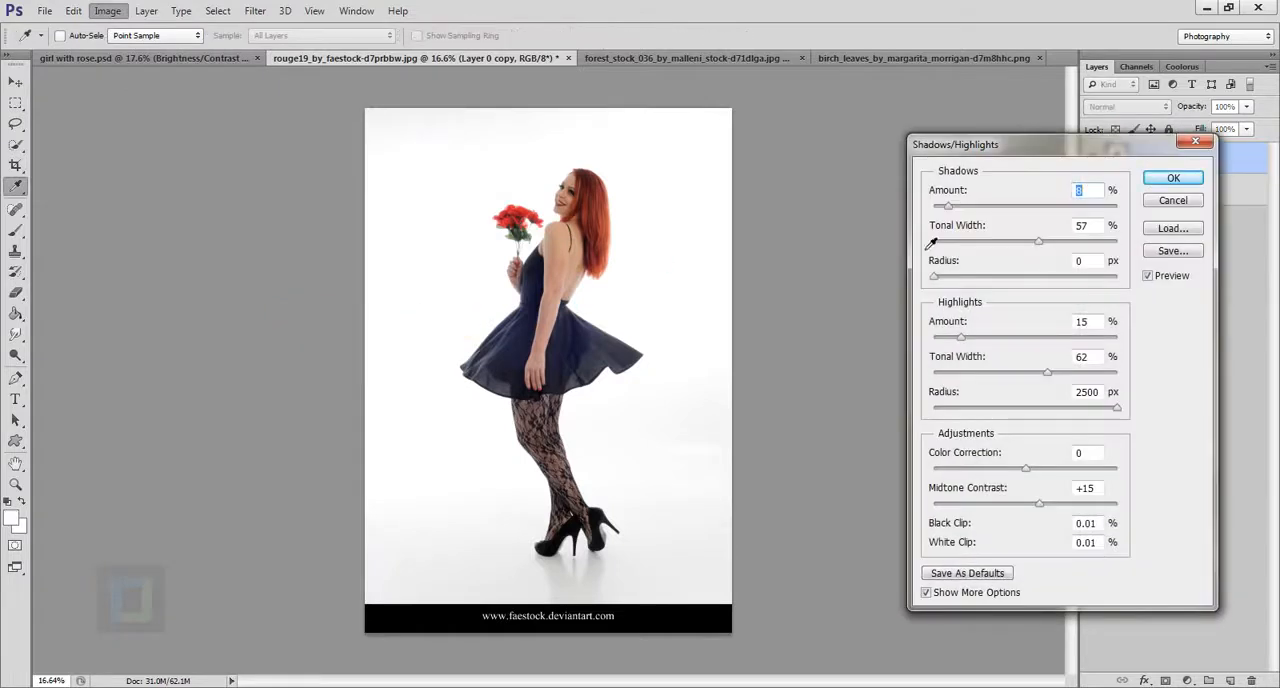
{"action": "left_click_drag", "start_coordinate": [948, 208], "coordinate": [908, 216]}
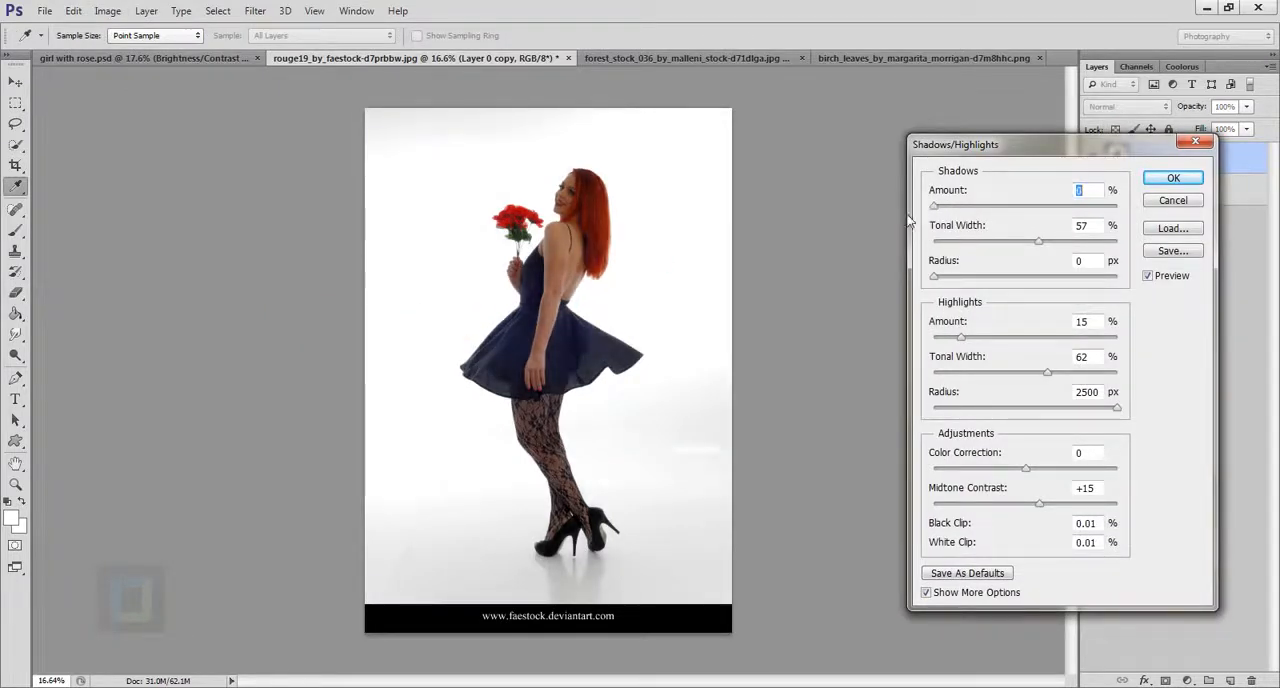
{"action": "left_click_drag", "start_coordinate": [1040, 242], "coordinate": [905, 250]}
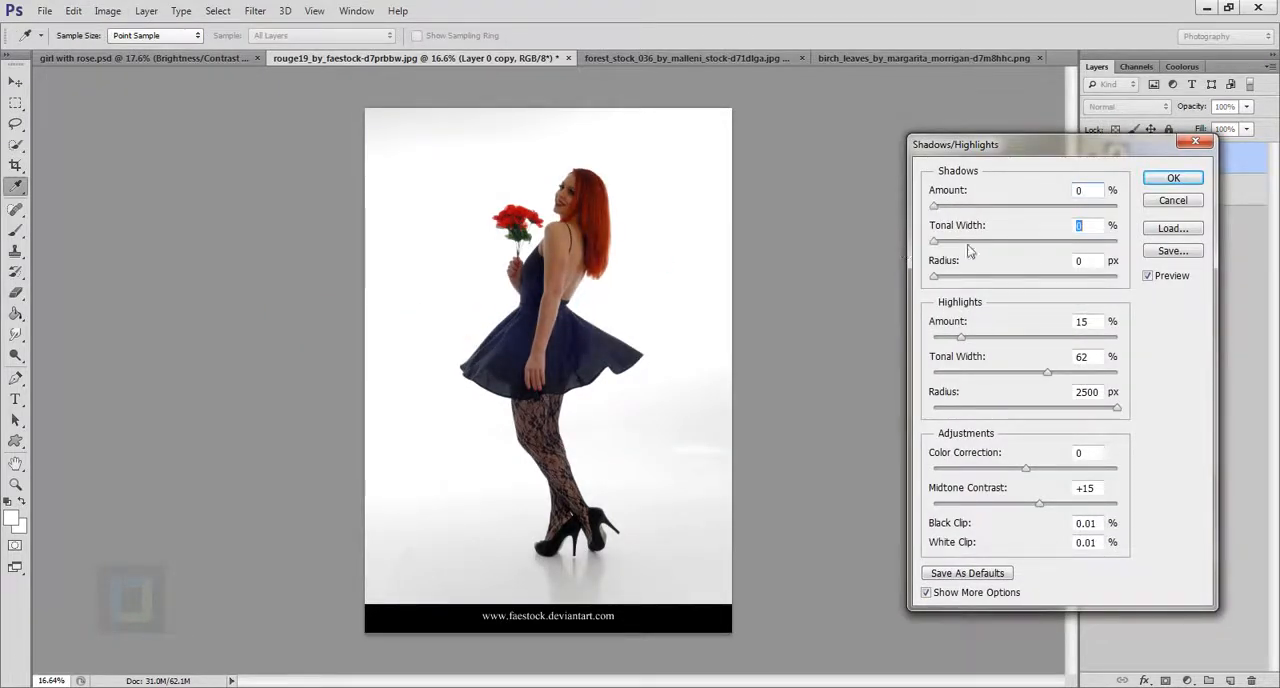
{"action": "left_click_drag", "start_coordinate": [963, 338], "coordinate": [1086, 336]}
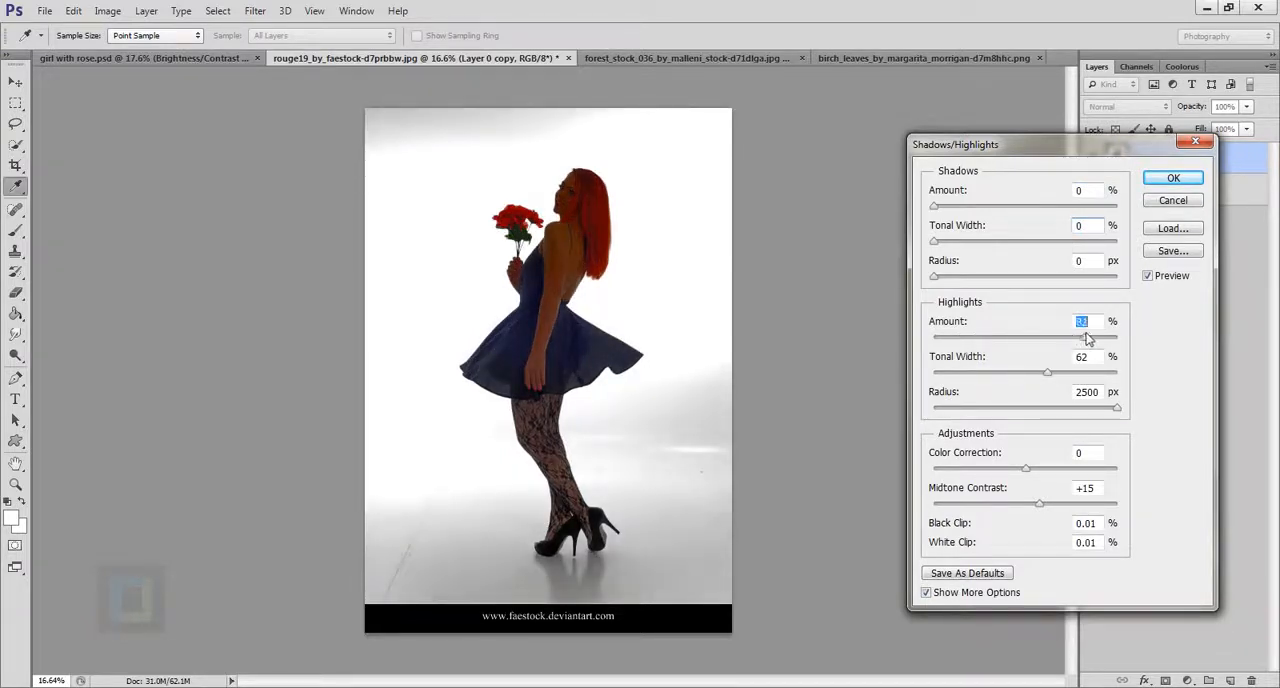
{"action": "left_click", "coordinate": [1172, 178]}
{"action": "key", "text": "v"}
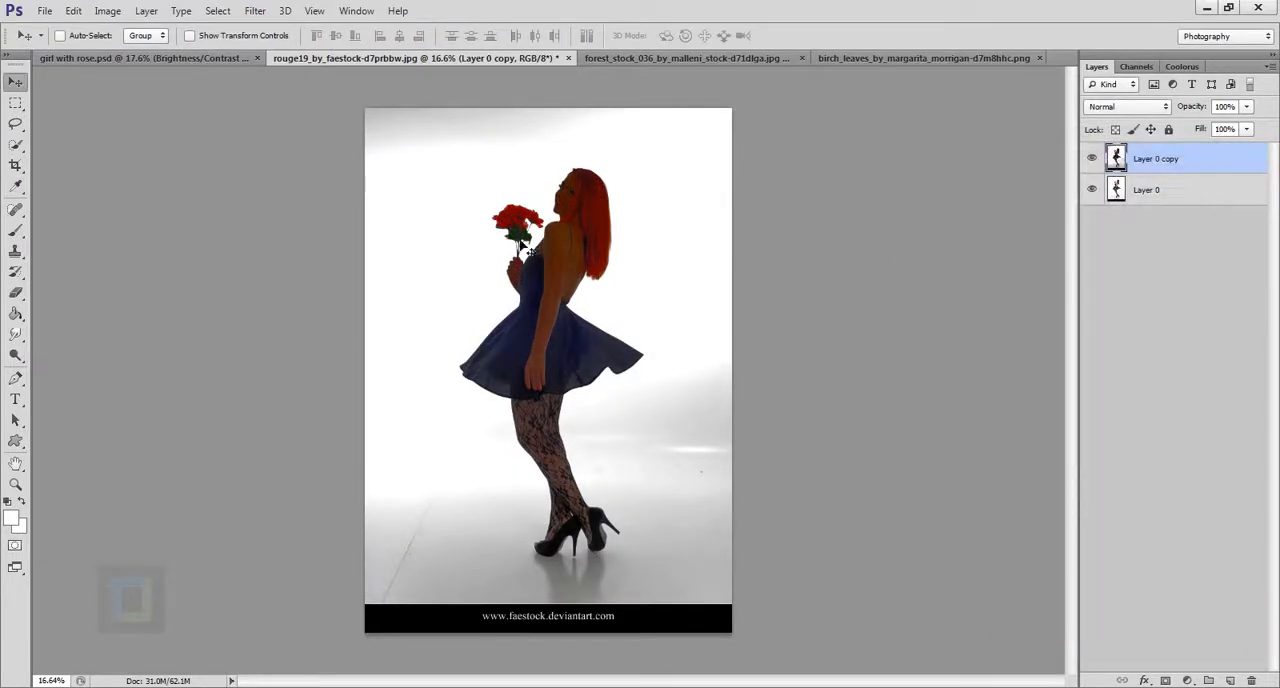
Select the girl's hair, body, dress and legs on the darkened copy with the Quick Selection tool.
{"action": "scroll", "coordinate": [590, 176], "scroll_direction": "up", "scroll_amount": 5}
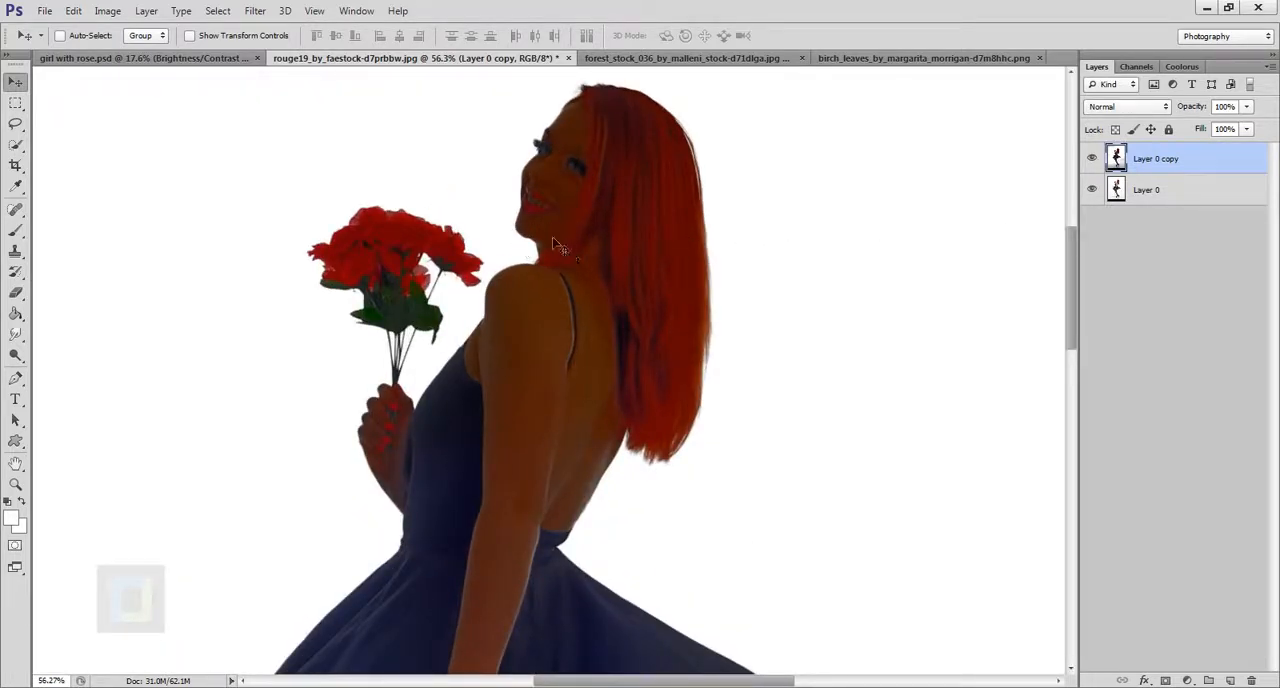
{"action": "scroll", "coordinate": [630, 312], "scroll_direction": "down", "scroll_amount": 3}
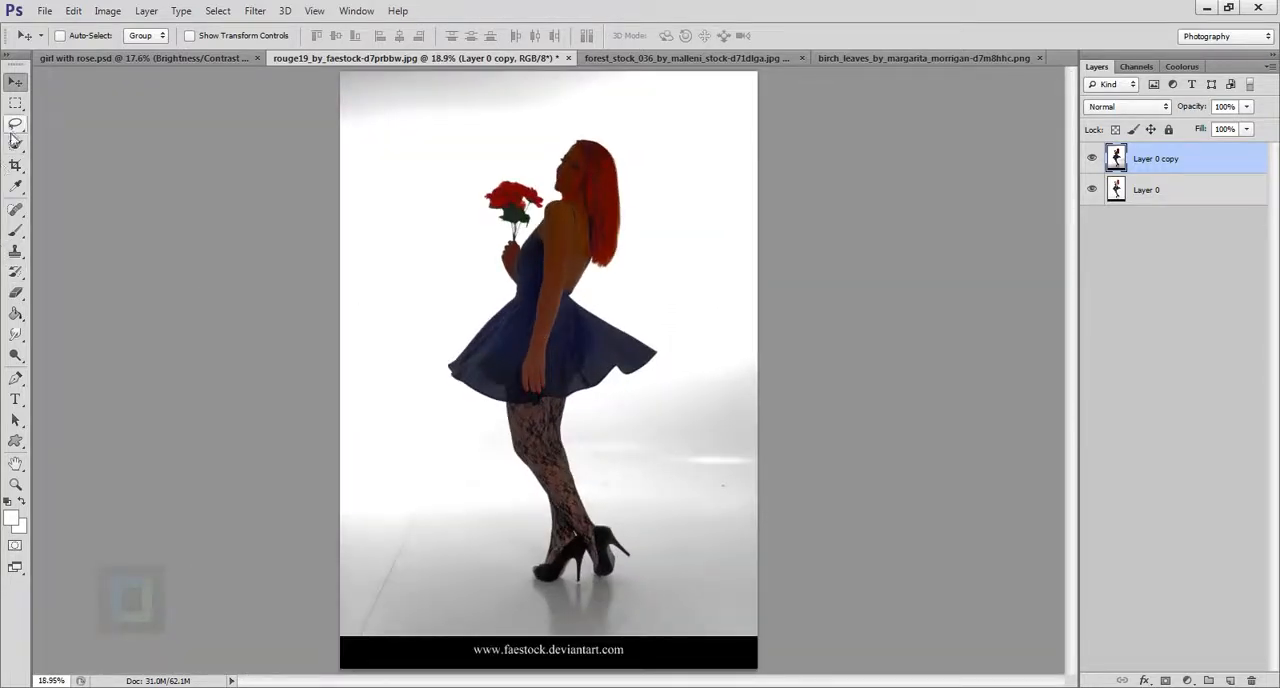
{"action": "left_click_drag", "start_coordinate": [15, 144], "coordinate": [70, 144]}
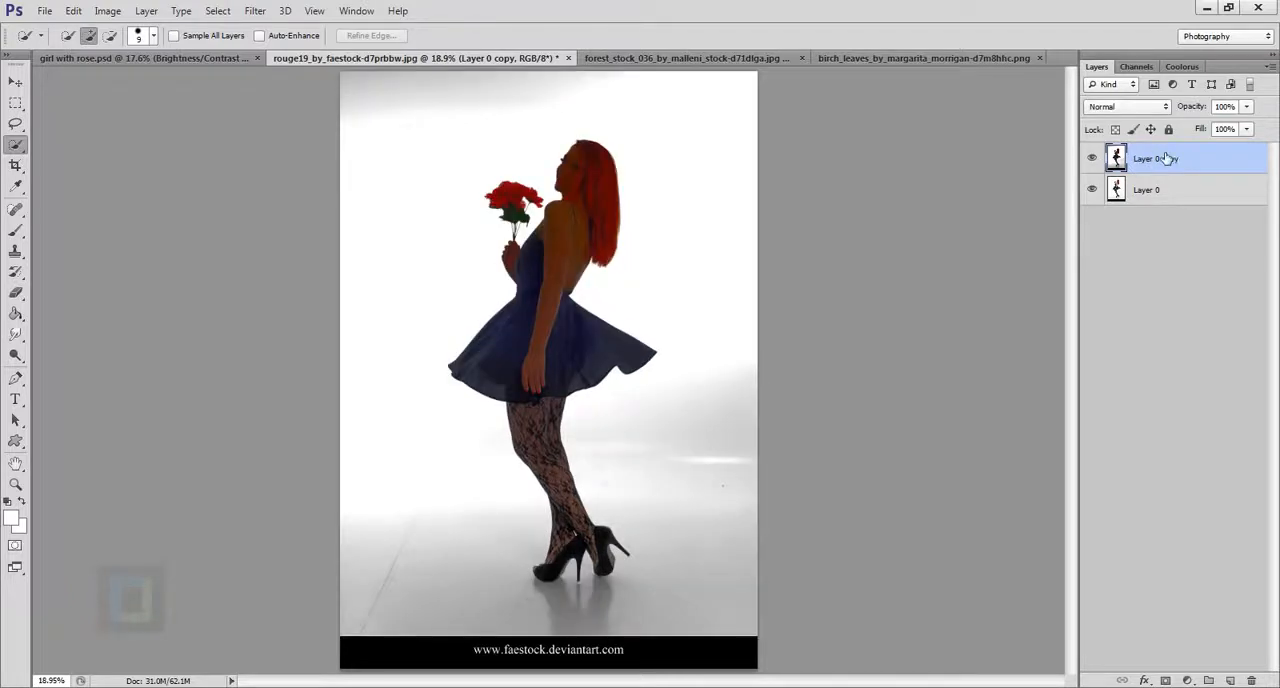
{"action": "mouse_move", "coordinate": [580, 218]}
{"action": "left_mouse_down"}
{"action": "mouse_move", "coordinate": [543, 286]}
{"action": "mouse_move", "coordinate": [544, 408]}
{"action": "left_mouse_up"}
{"action": "right_click", "coordinate": [15, 148]}
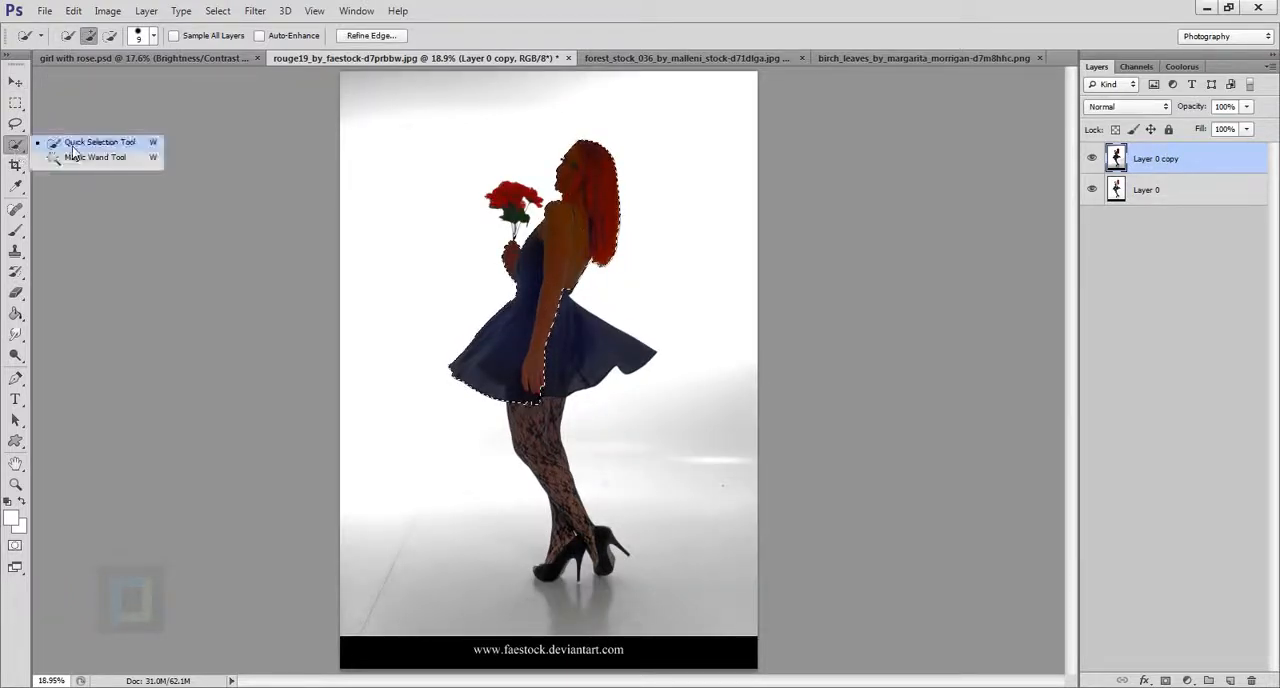
{"action": "left_click", "coordinate": [77, 148]}
{"action": "mouse_move", "coordinate": [562, 352]}
{"action": "left_mouse_down"}
{"action": "mouse_move", "coordinate": [584, 362]}
{"action": "mouse_move", "coordinate": [543, 438]}
{"action": "mouse_move", "coordinate": [576, 510]}
{"action": "mouse_move", "coordinate": [568, 560]}
{"action": "left_mouse_up"}
Extend the selection to the remaining parts of the girl, including her shoes, heels and the rose bouquet.
{"action": "scroll", "coordinate": [568, 558], "scroll_direction": "up", "scroll_amount": 4}
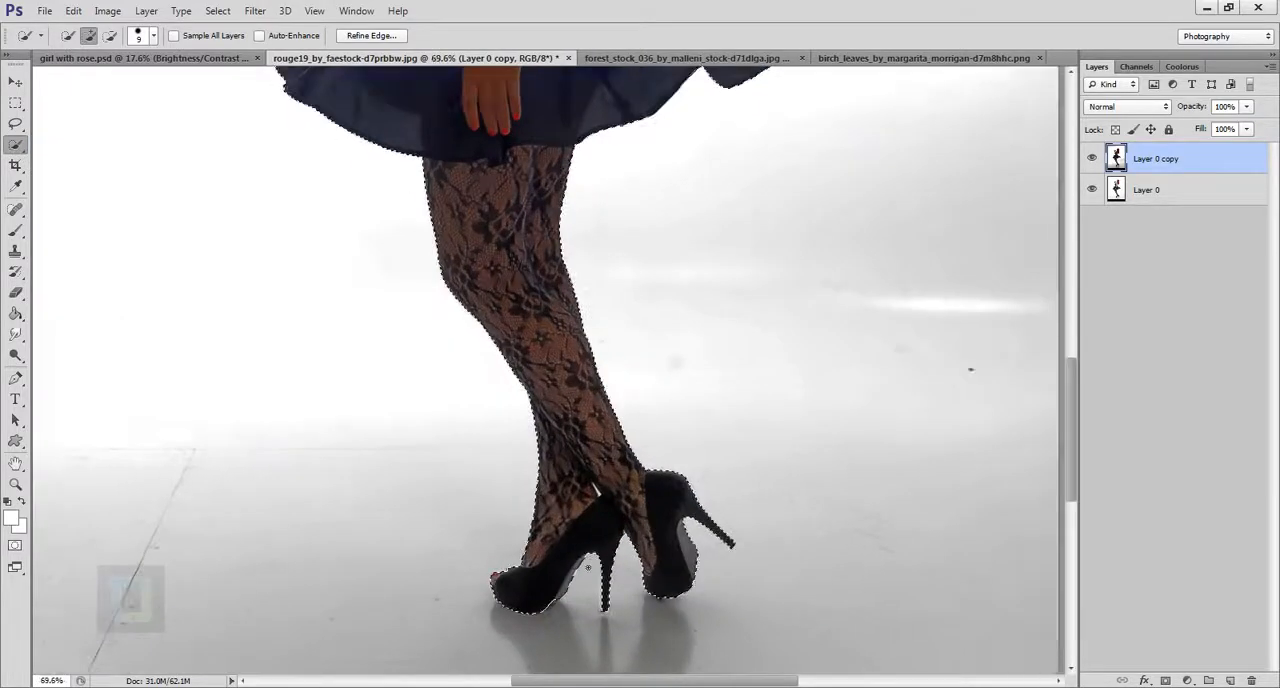
{"action": "mouse_move", "coordinate": [553, 210]}
{"action": "left_mouse_down"}
{"action": "mouse_move", "coordinate": [597, 191]}
{"action": "mouse_move", "coordinate": [691, 400]}
{"action": "mouse_move", "coordinate": [722, 570]}
{"action": "left_mouse_up"}
{"action": "mouse_move", "coordinate": [592, 350]}
{"action": "left_mouse_down"}
{"action": "mouse_move", "coordinate": [606, 554]}
{"action": "mouse_move", "coordinate": [575, 660]}
{"action": "left_mouse_up"}
{"action": "left_click_drag", "start_coordinate": [629, 389], "coordinate": [585, 500]}
{"action": "mouse_move", "coordinate": [468, 342]}
{"action": "left_mouse_down"}
{"action": "mouse_move", "coordinate": [497, 393]}
{"action": "mouse_move", "coordinate": [461, 336]}
{"action": "mouse_move", "coordinate": [477, 342]}
{"action": "mouse_move", "coordinate": [515, 489]}
{"action": "left_mouse_up"}
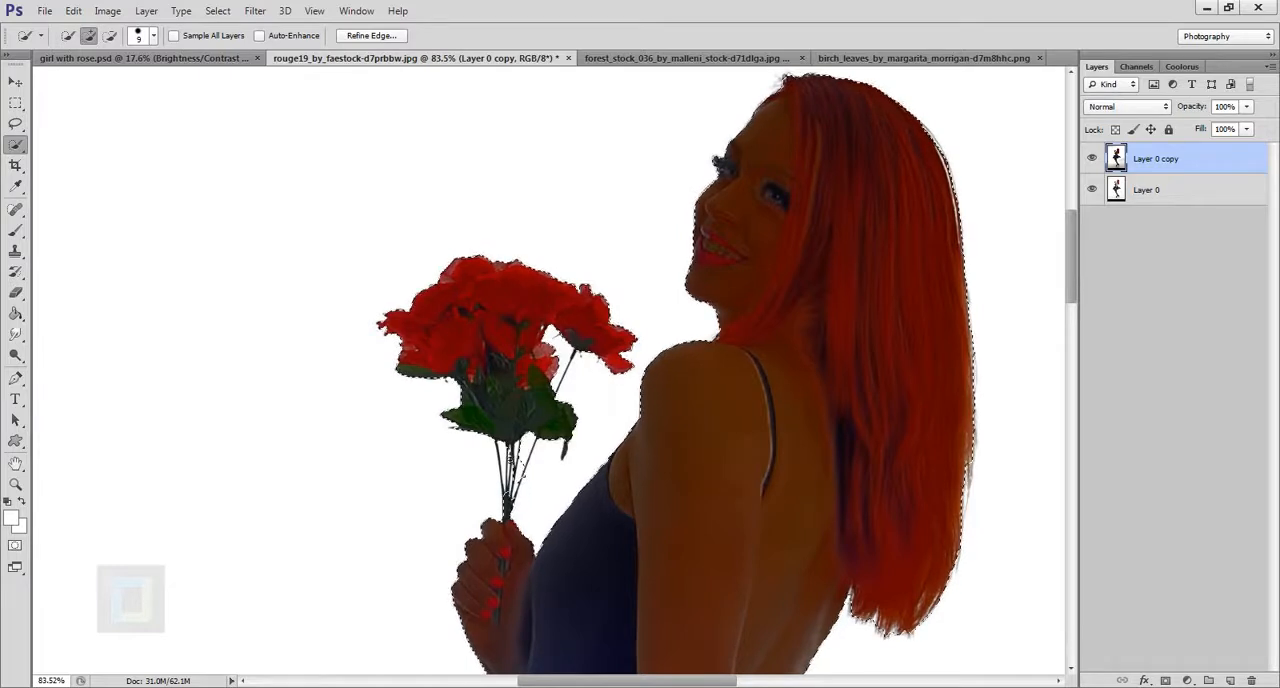
Subtract the white gap between the bouquet stems and the girl's chest from the selection.
{"action": "scroll", "coordinate": [515, 489], "scroll_direction": "up", "scroll_amount": 2}
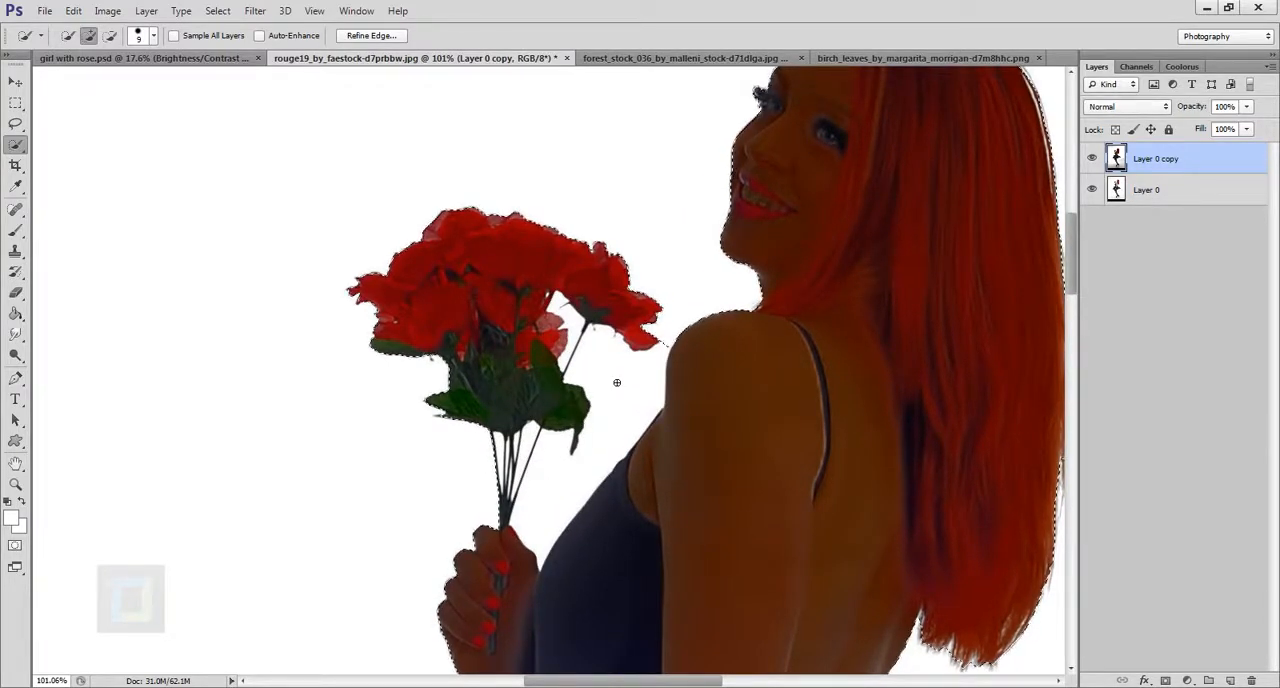
{"action": "key", "text": "alt"}
{"action": "mouse_move", "coordinate": [609, 374]}
{"action": "left_mouse_down"}
{"action": "mouse_move", "coordinate": [611, 439]}
{"action": "mouse_move", "coordinate": [554, 479]}
{"action": "mouse_move", "coordinate": [554, 447]}
{"action": "mouse_move", "coordinate": [563, 486]}
{"action": "left_mouse_up"}
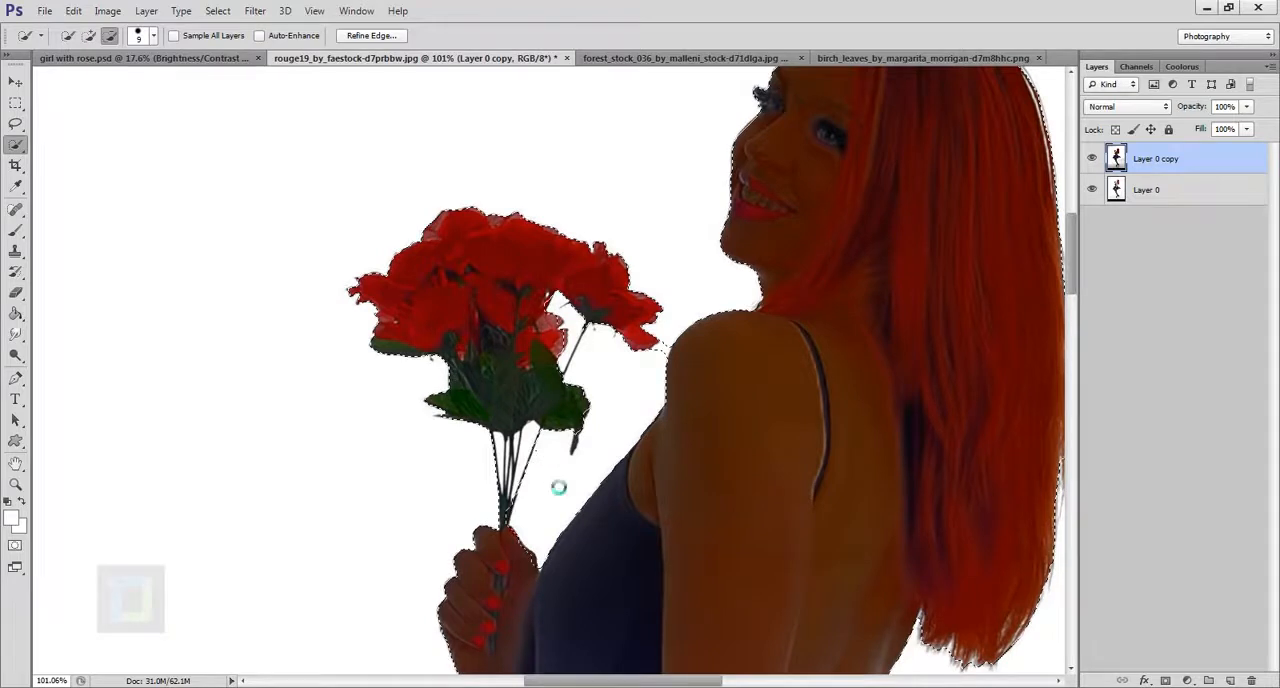
{"action": "scroll", "coordinate": [558, 487], "scroll_direction": "down", "scroll_amount": 10}
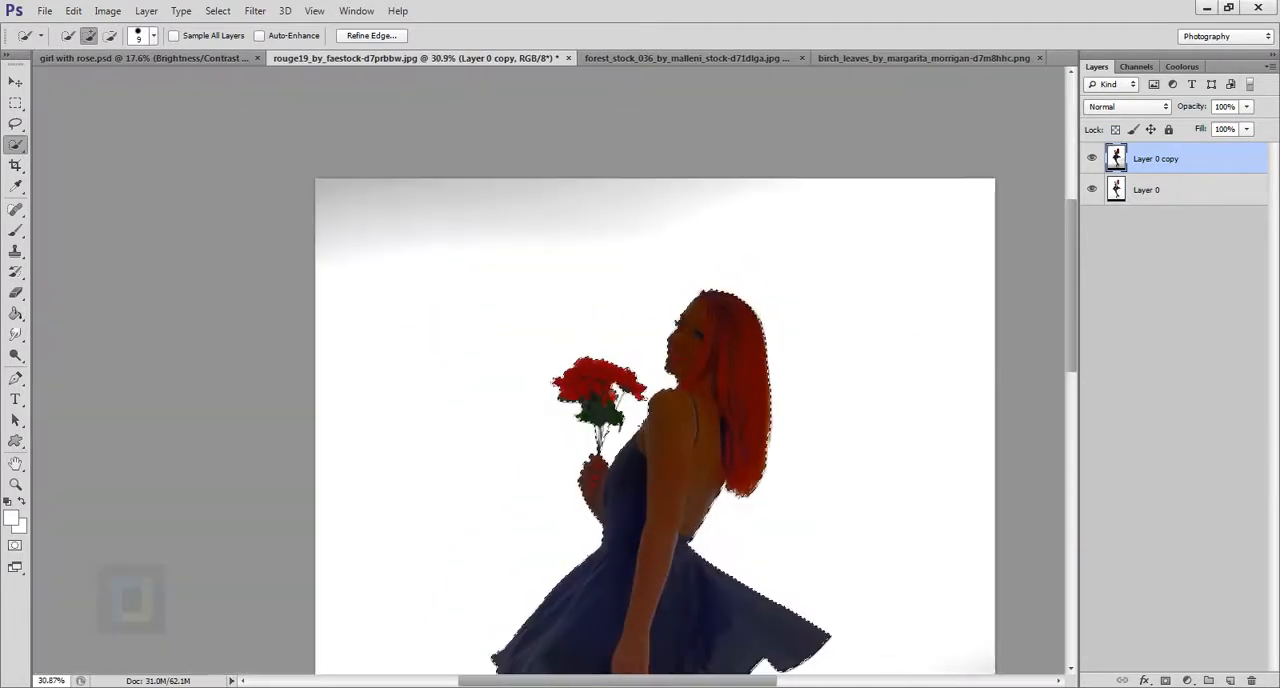
{"action": "scroll", "coordinate": [643, 425], "scroll_direction": "down", "scroll_amount": 2}
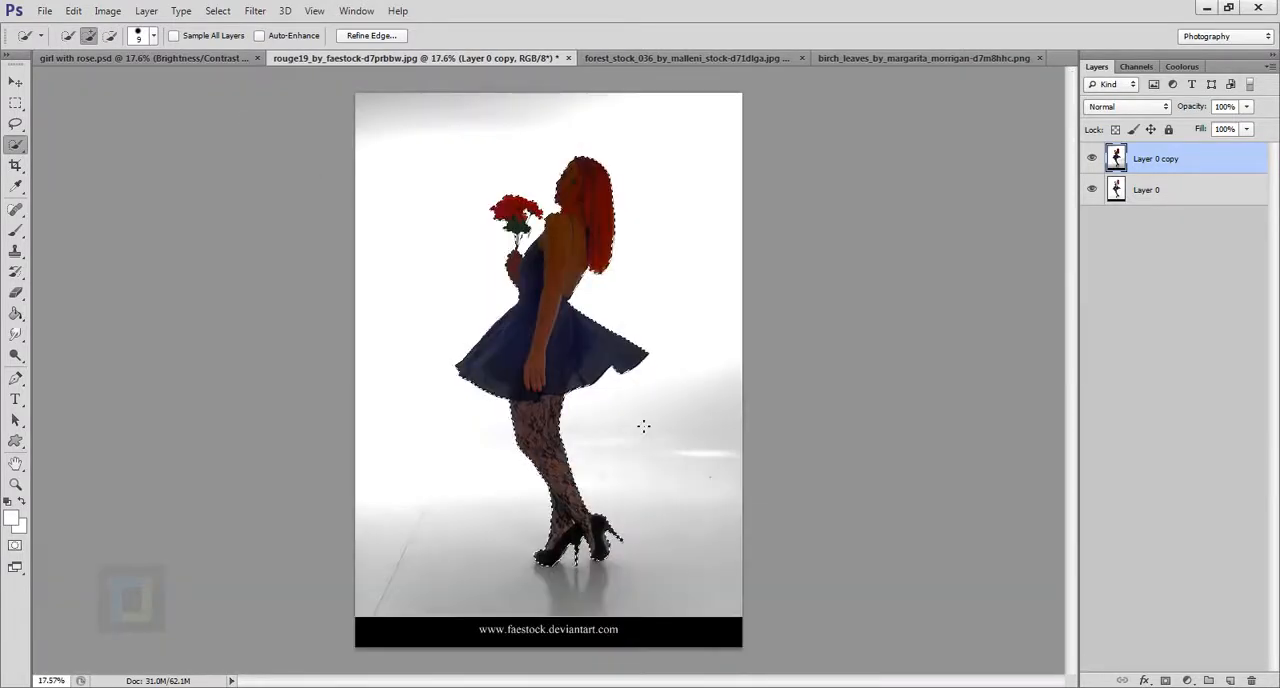
Make the original Layer 0 active and hide the darkened copy above it, keeping the selection.
{"action": "left_click", "coordinate": [1155, 199]}
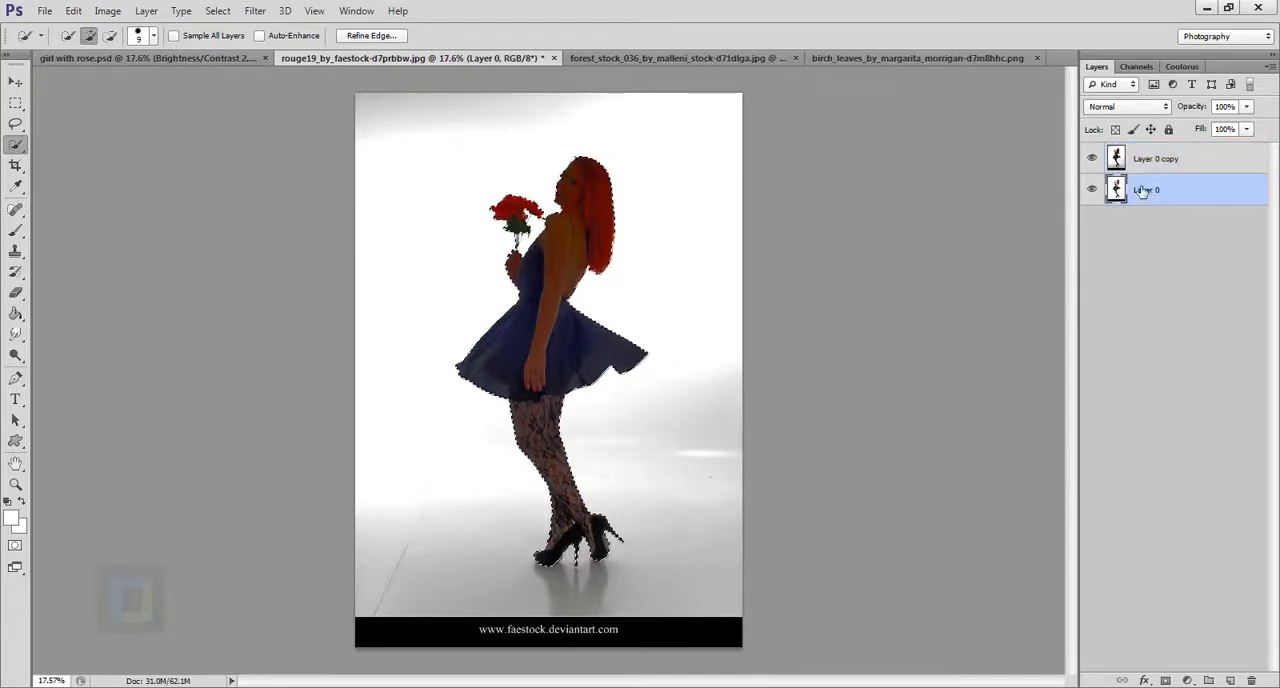
{"action": "left_click", "coordinate": [1093, 159]}
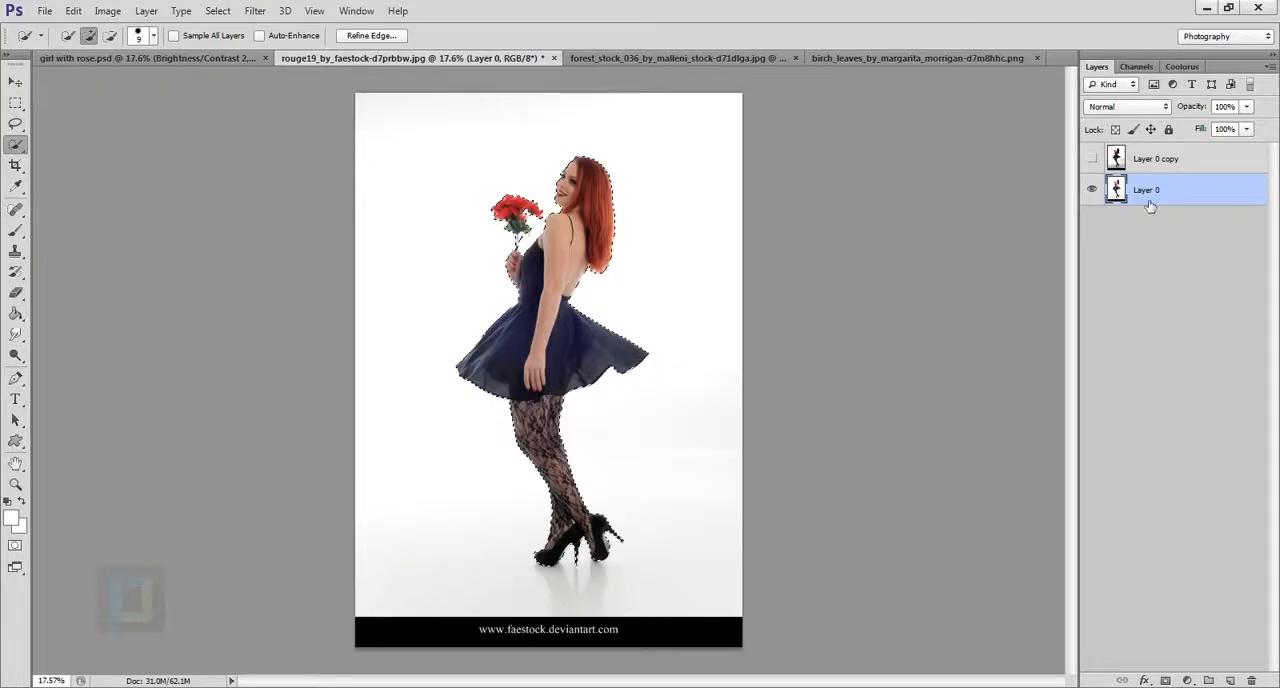
{"action": "left_click", "coordinate": [1093, 190]}
{"action": "left_click", "coordinate": [1093, 190]}
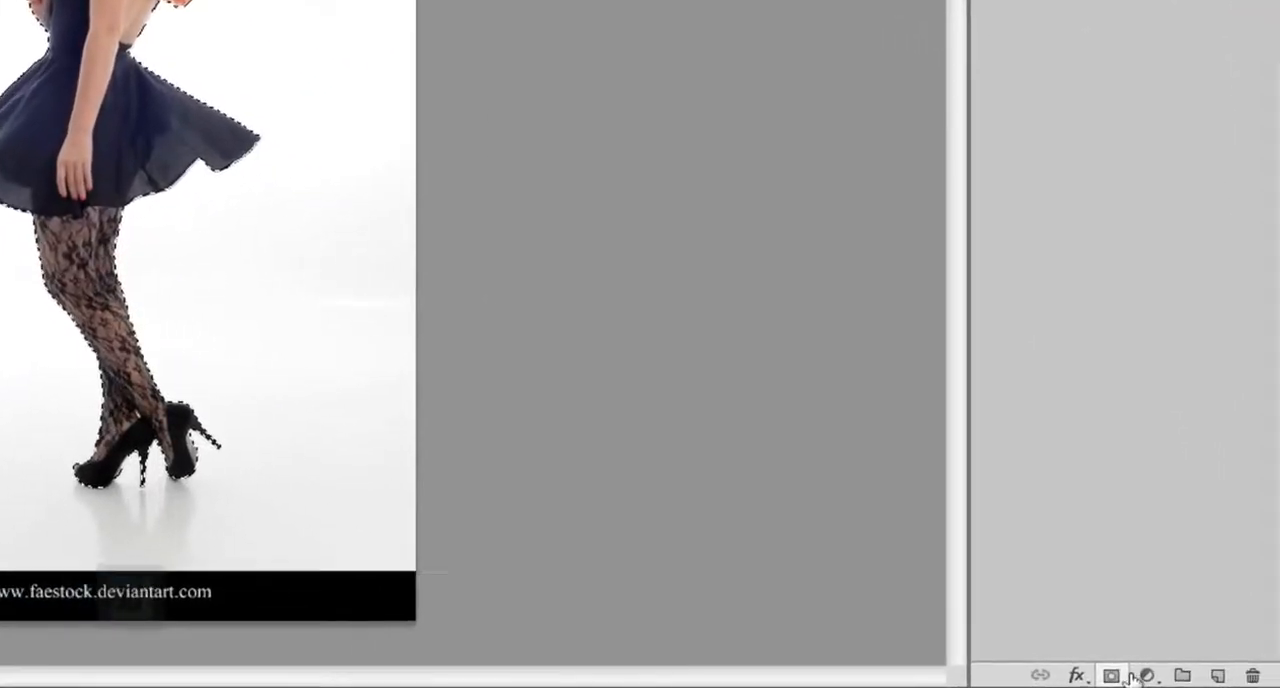
Mask Layer 0 with the selection to isolate the girl and delete the hidden Layer 0 copy.
{"action": "left_click", "coordinate": [1129, 677]}
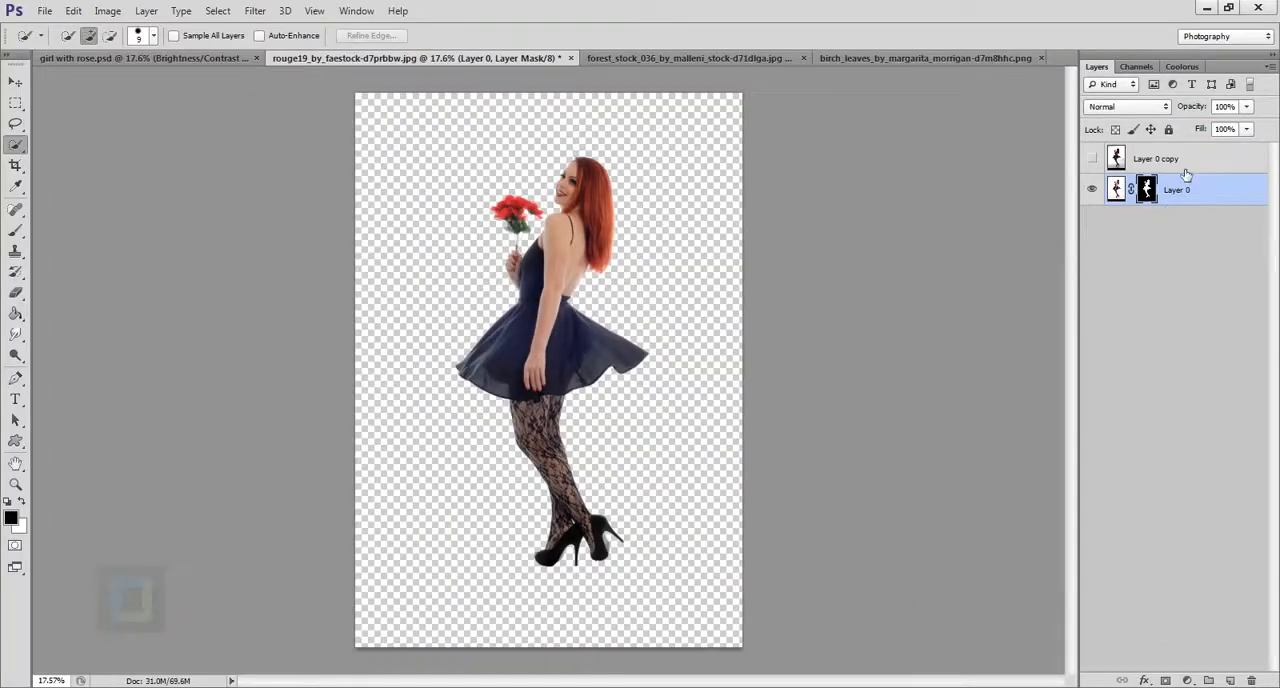
{"action": "left_click", "coordinate": [1185, 165]}
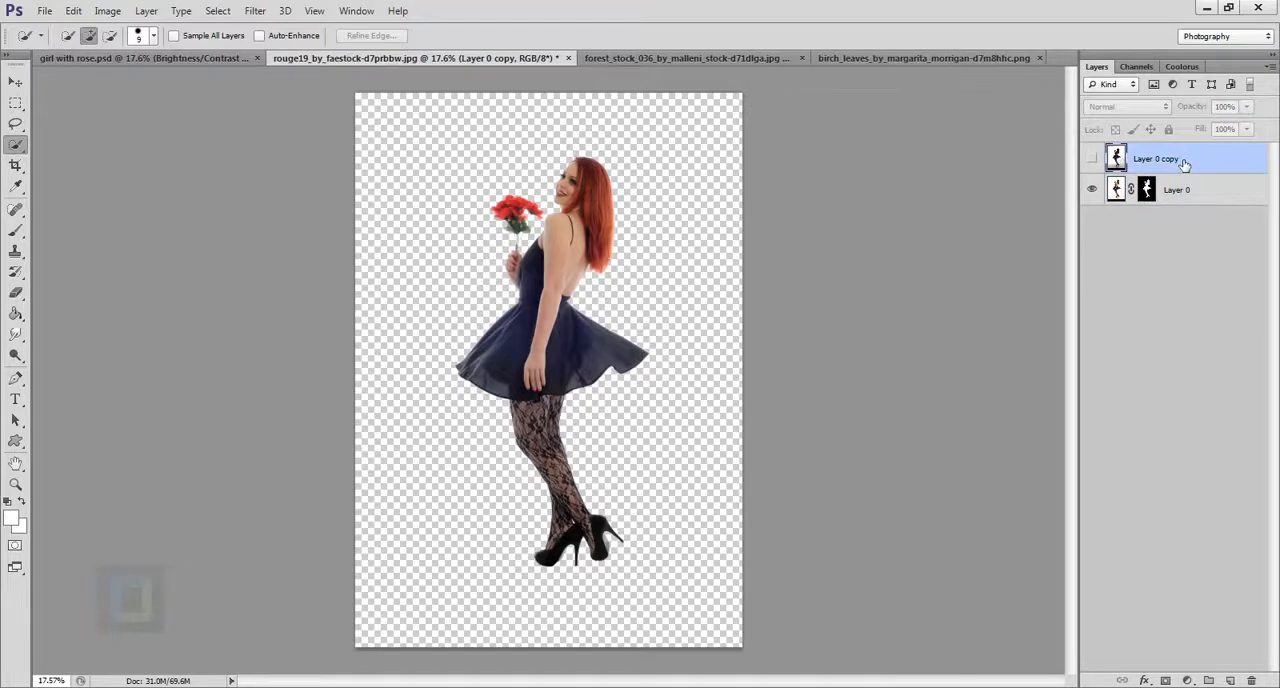
{"action": "key", "text": "Delete"}
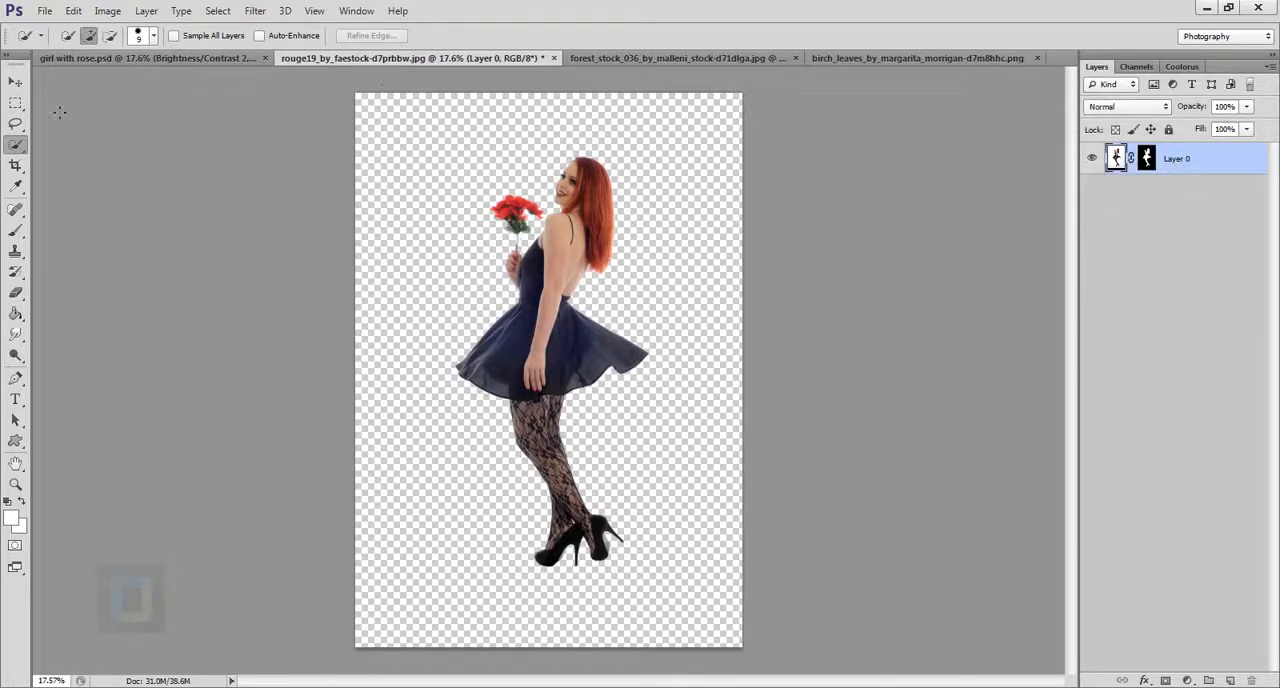
Move the masked girl into the forest stock document and place her over the road.
{"action": "left_click", "coordinate": [16, 81]}
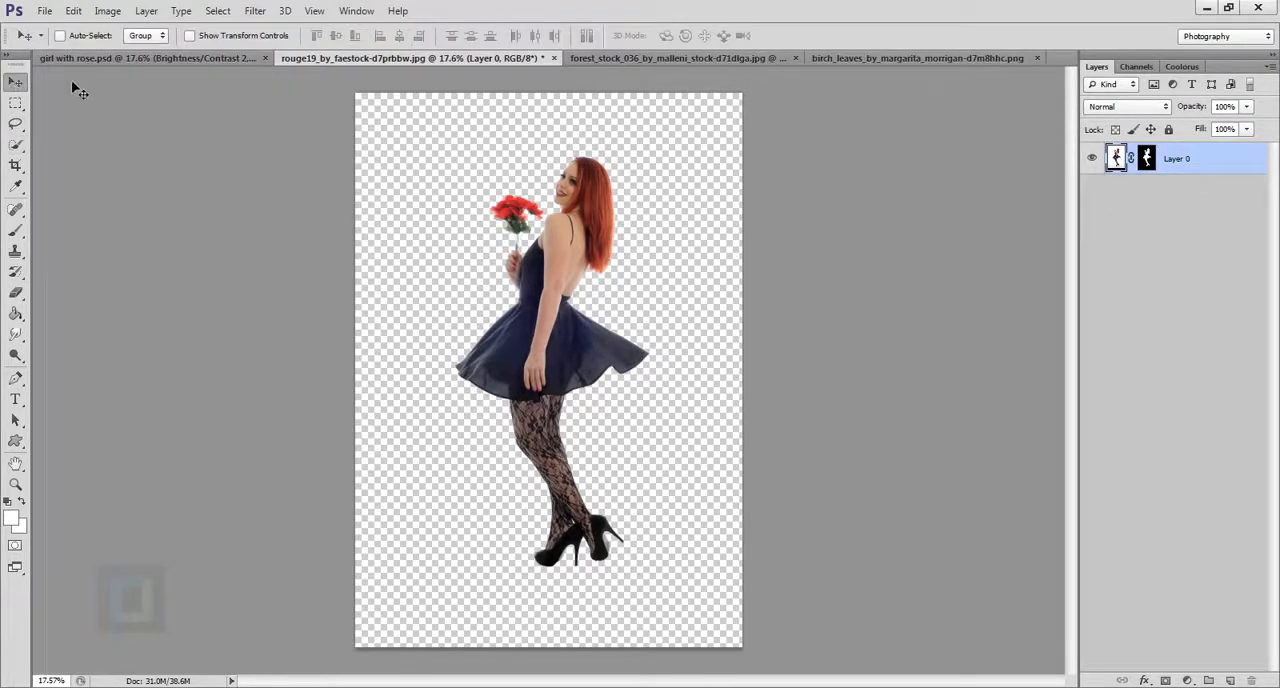
{"action": "left_click_drag", "start_coordinate": [566, 502], "coordinate": [588, 392]}
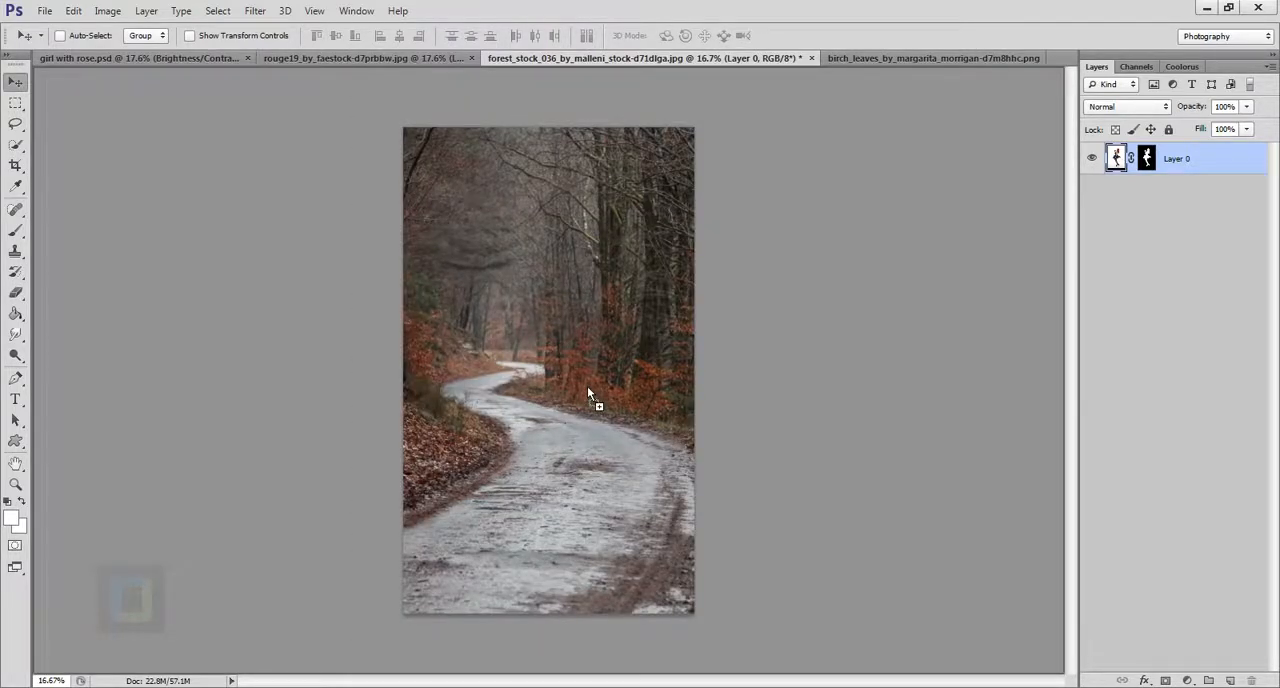
{"action": "left_click_drag", "start_coordinate": [588, 392], "coordinate": [582, 355]}
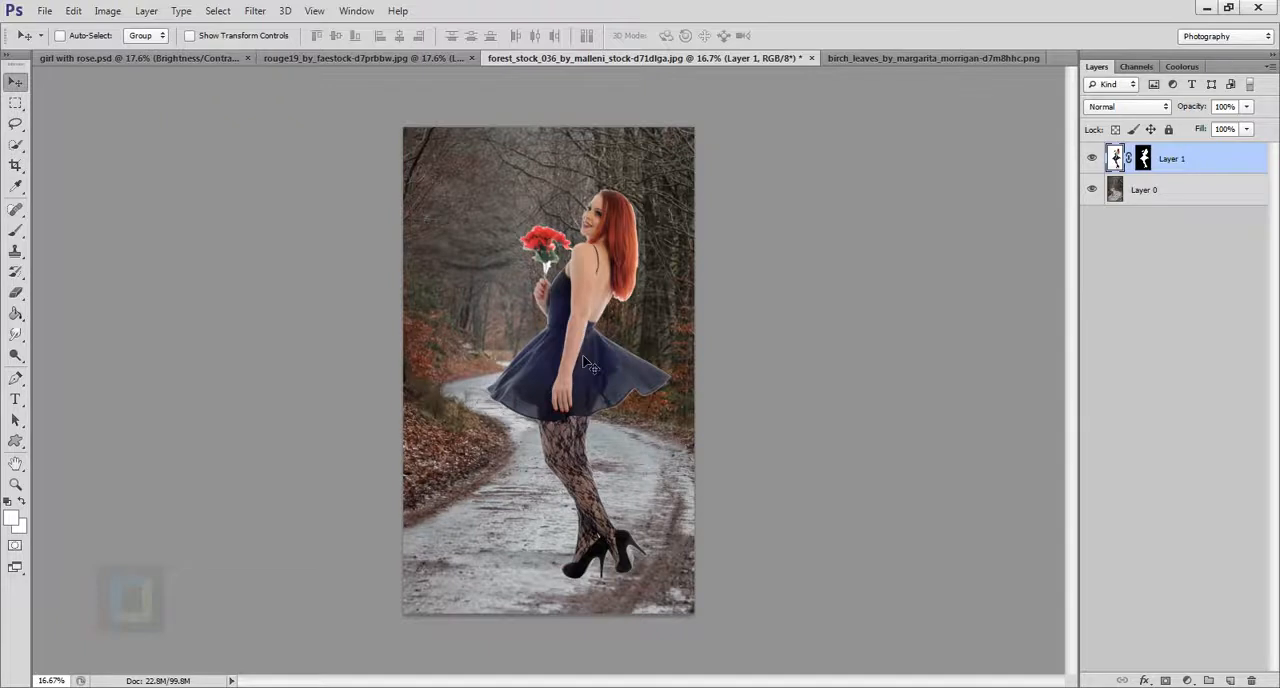
Scale the girl proportionally to about 82% with Free Transform and place her standing on the road in the lower right of the image.
{"action": "key", "text": "ctrl+t"}
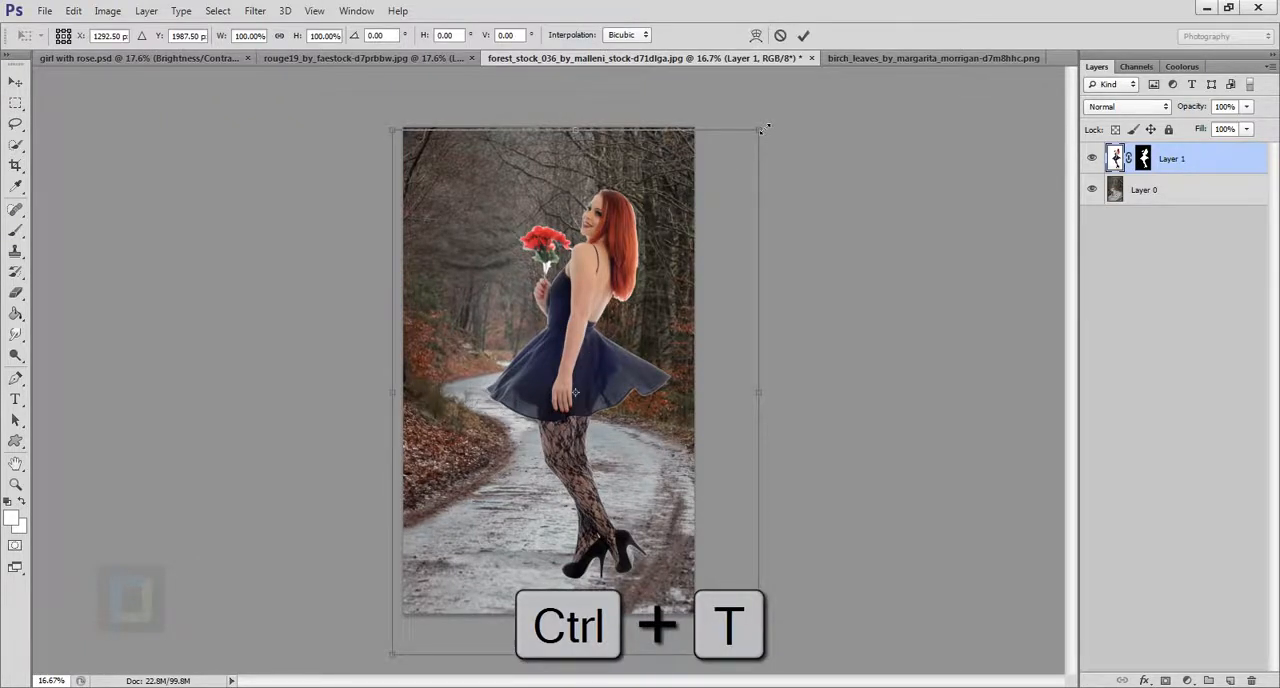
{"action": "left_click_drag", "start_coordinate": [764, 129], "coordinate": [604, 208]}
{"action": "key", "text": "ctrl+z"}
{"action": "left_click_drag", "start_coordinate": [749, 146], "coordinate": [676, 244]}
{"action": "left_click_drag", "start_coordinate": [616, 375], "coordinate": [669, 338]}
{"action": "left_click_drag", "start_coordinate": [743, 206], "coordinate": [752, 194]}
{"action": "left_click_drag", "start_coordinate": [698, 312], "coordinate": [692, 344]}
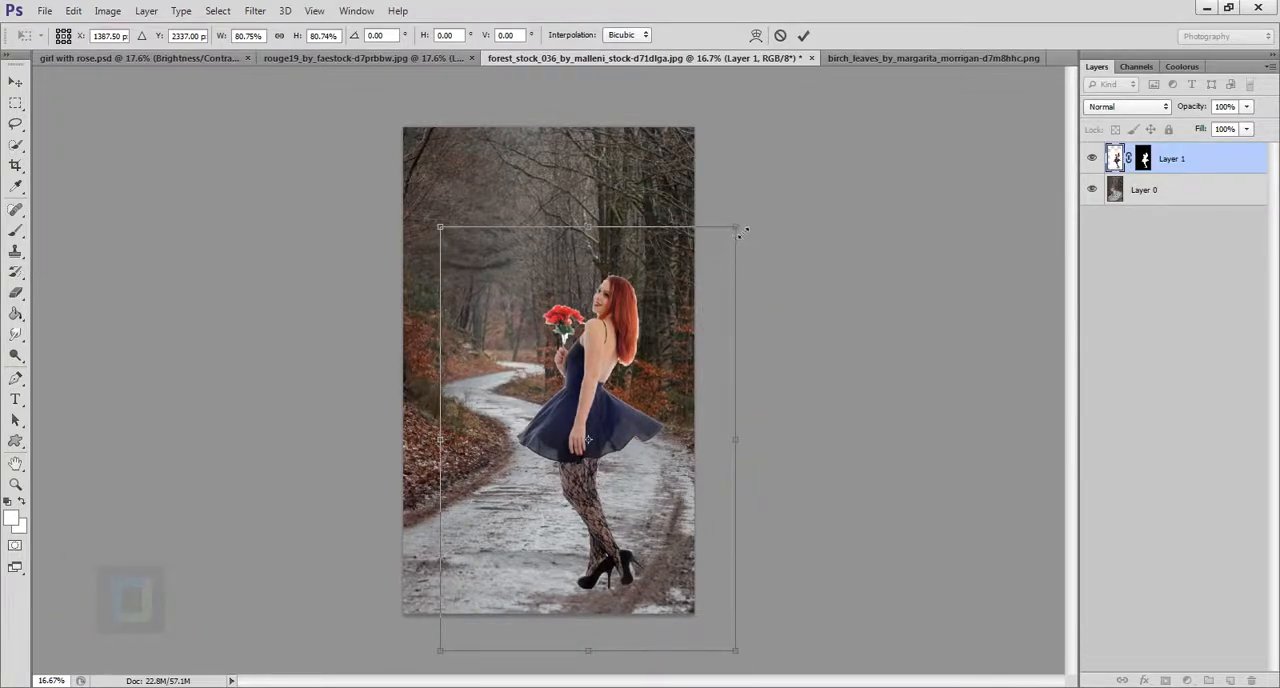
{"action": "left_click_drag", "start_coordinate": [740, 231], "coordinate": [745, 222]}
{"action": "left_click_drag", "start_coordinate": [691, 337], "coordinate": [692, 335]}
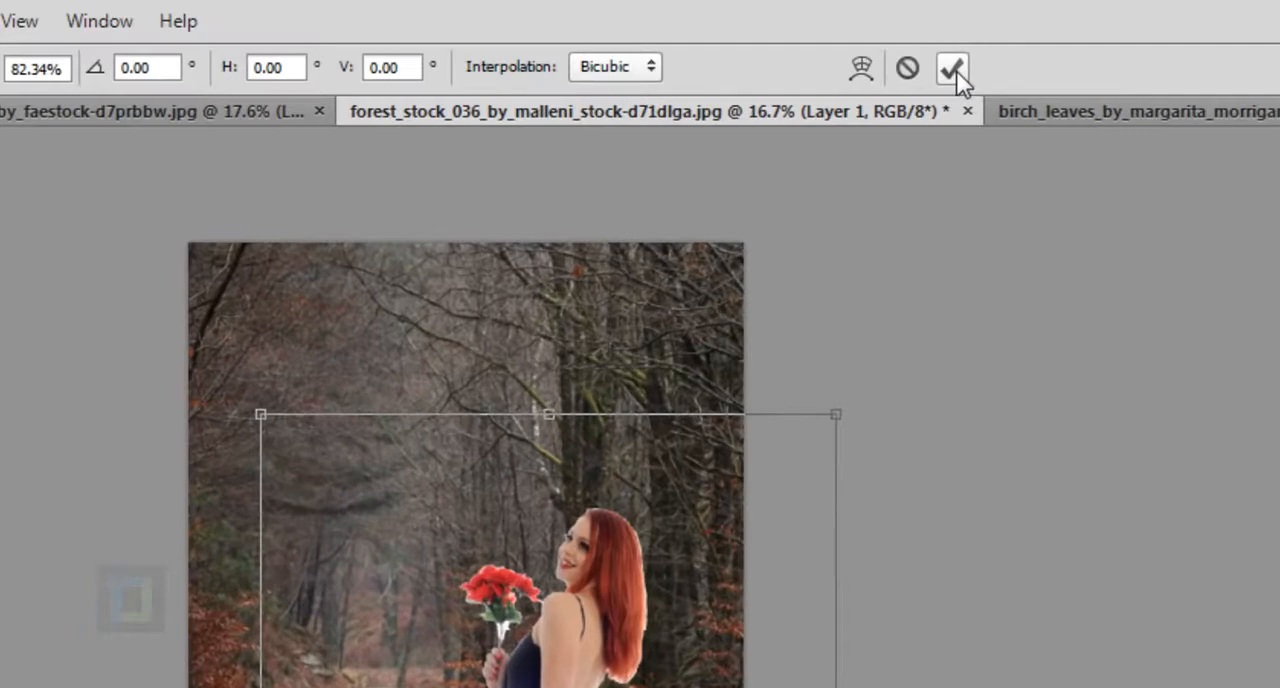
{"action": "left_click", "coordinate": [803, 36]}
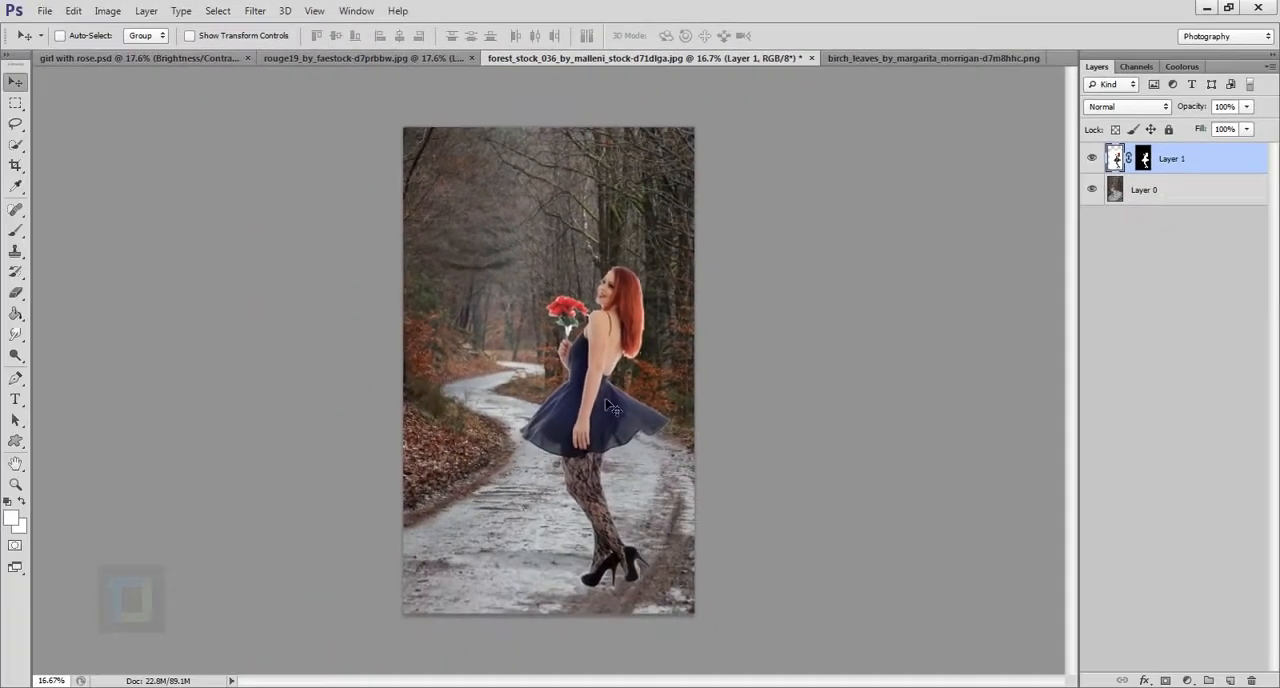
{"action": "left_click_drag", "start_coordinate": [607, 402], "coordinate": [608, 402]}
Hide the girl's layer and add a Hue/Saturation adjustment layer directly above the forest background layer.
{"action": "left_click", "coordinate": [1092, 160]}
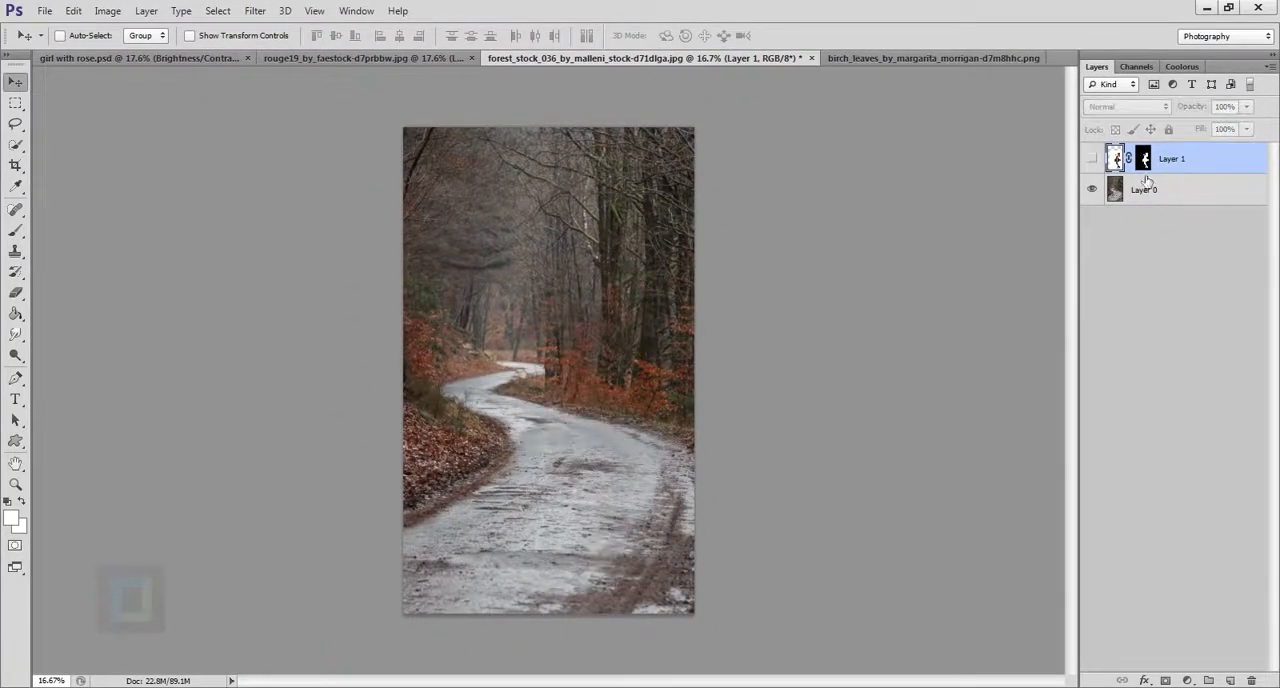
{"action": "left_click", "coordinate": [1170, 195]}
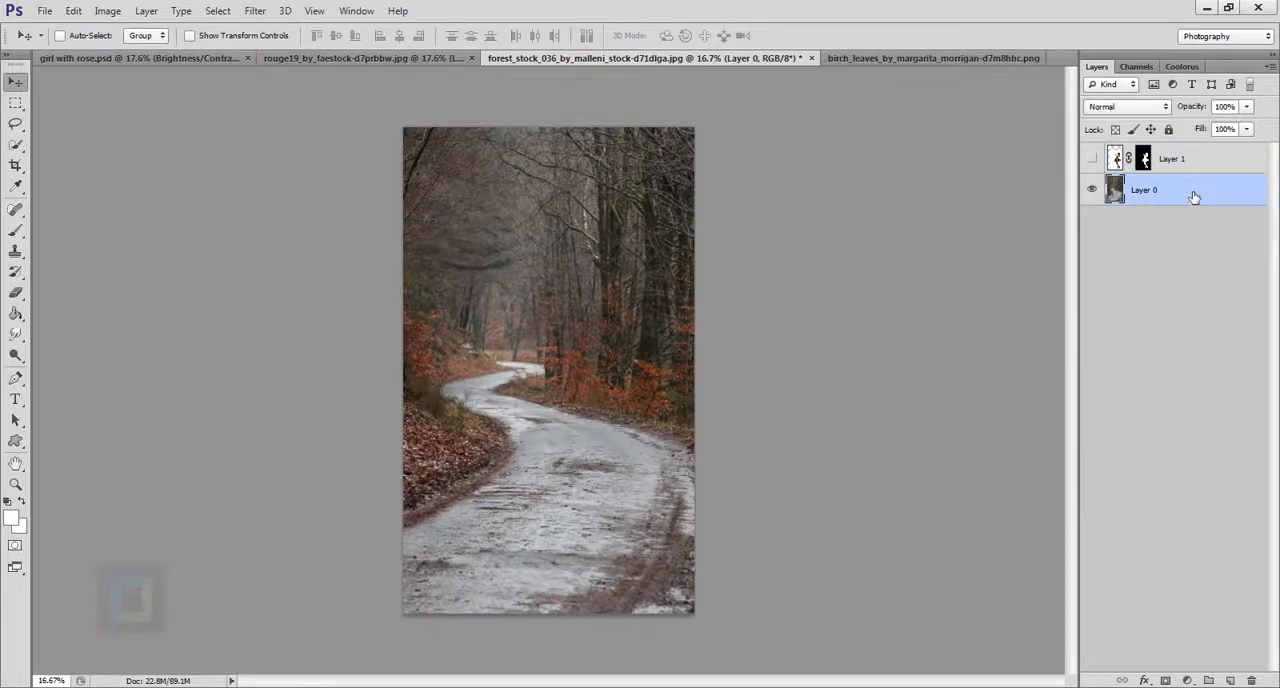
{"action": "left_click", "coordinate": [1189, 680]}
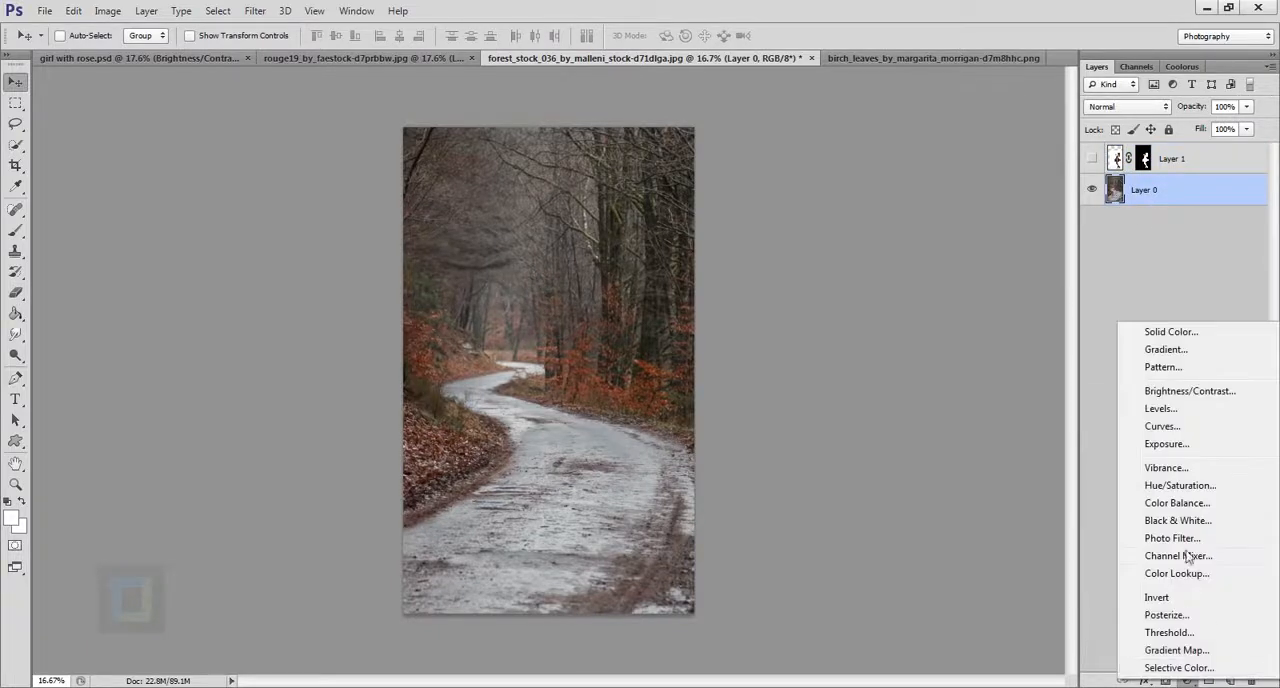
{"action": "left_click", "coordinate": [1190, 488]}
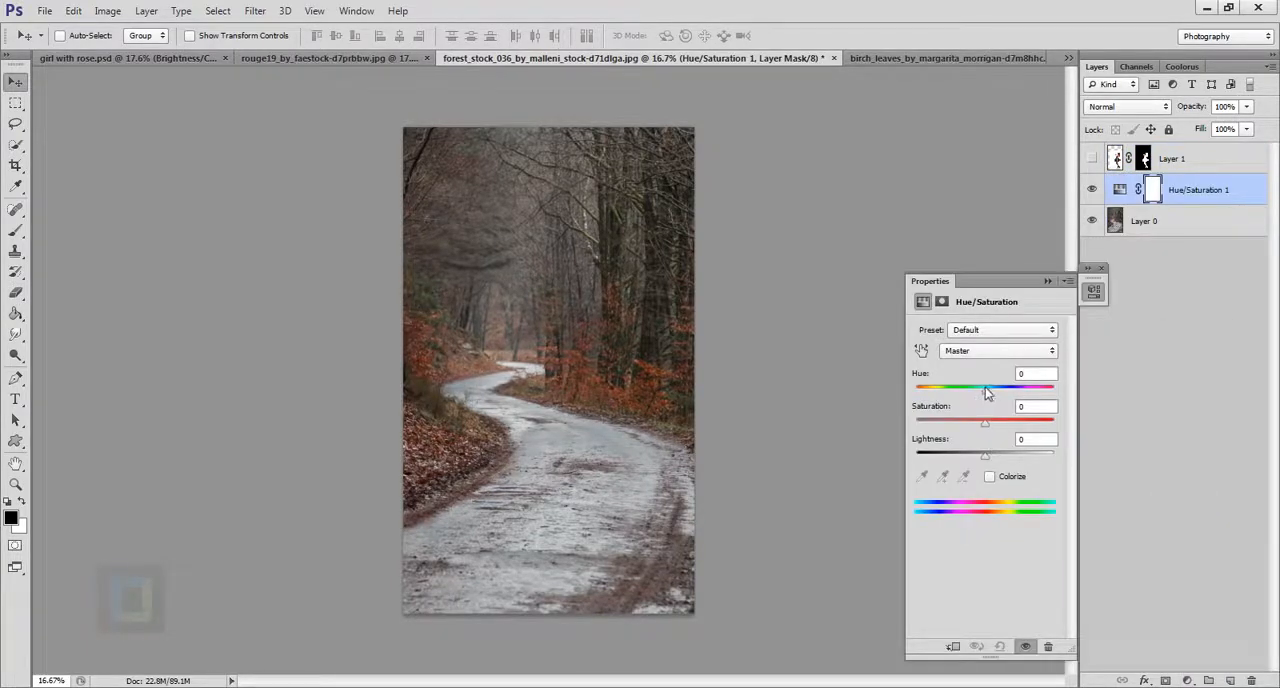
Set the adjustment's hue to +80 to turn the foliage green, raise its saturation slightly, and compare the forest with and without it.
{"action": "left_click_drag", "start_coordinate": [985, 388], "coordinate": [1027, 400]}
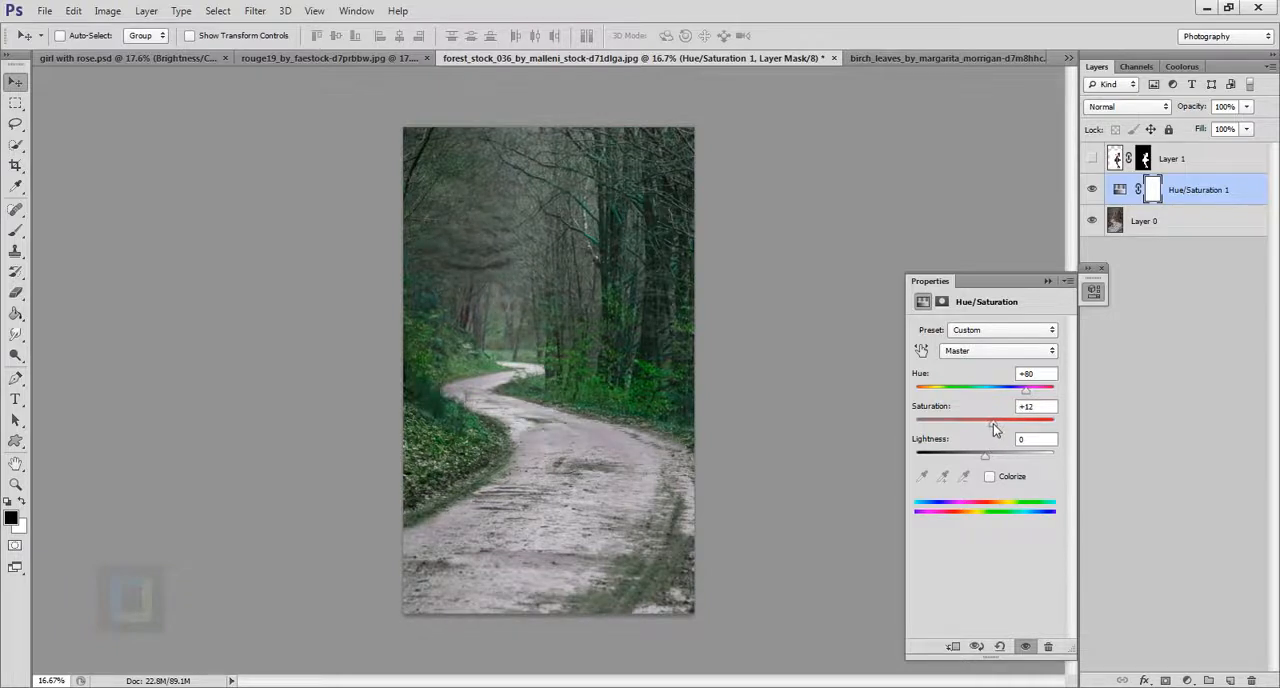
{"action": "left_click_drag", "start_coordinate": [992, 424], "coordinate": [990, 428]}
{"action": "left_click", "coordinate": [1046, 284]}
{"action": "left_click", "coordinate": [1092, 190]}
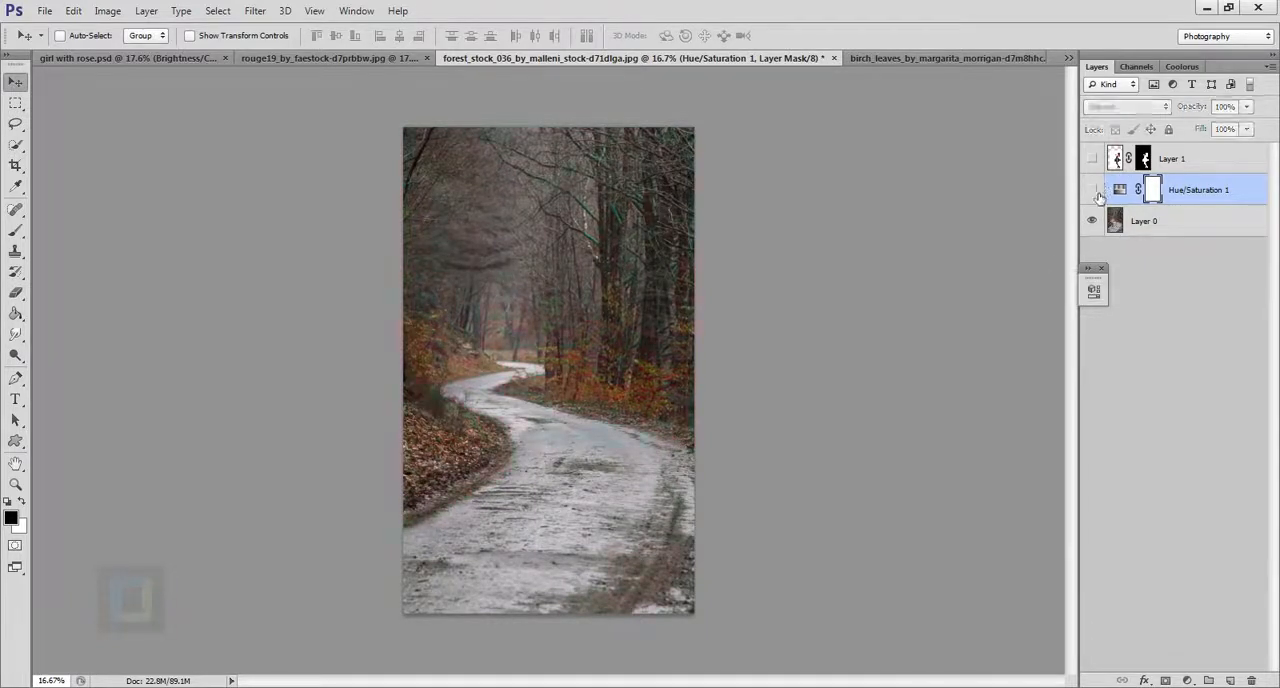
{"action": "left_click", "coordinate": [1092, 190]}
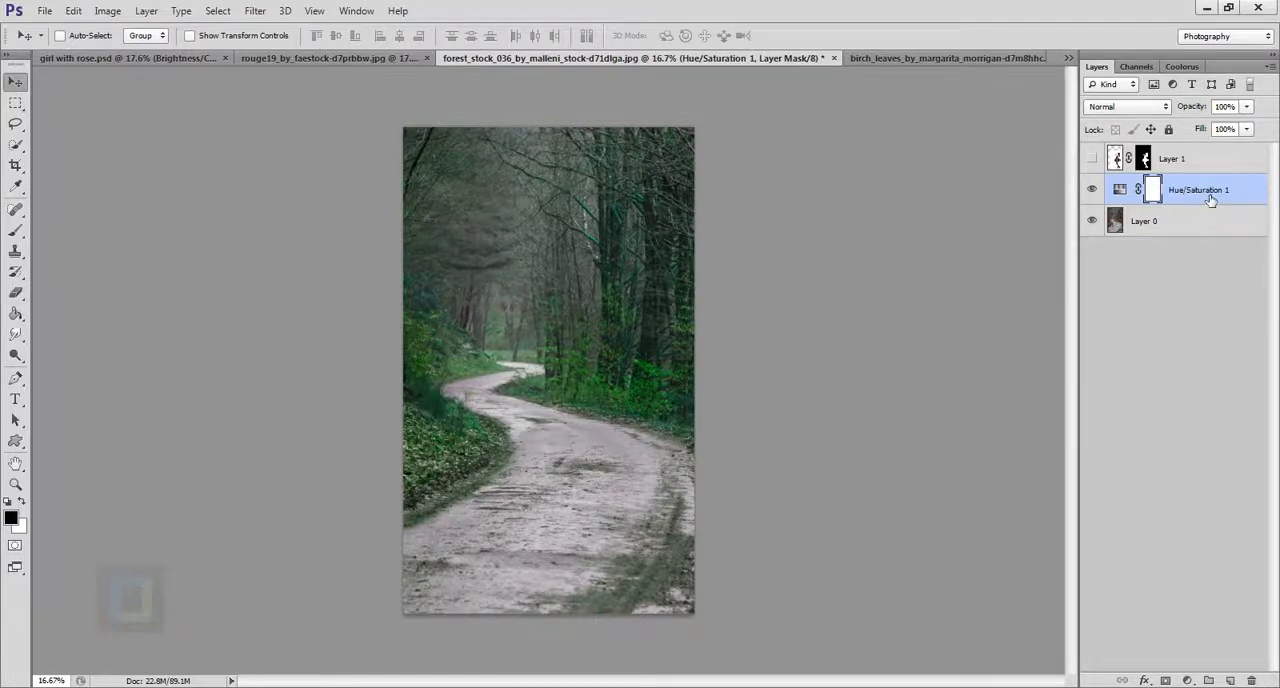
Add a new layer above the Hue/Saturation adjustment and fill it with black.
{"action": "left_click", "coordinate": [1230, 680]}
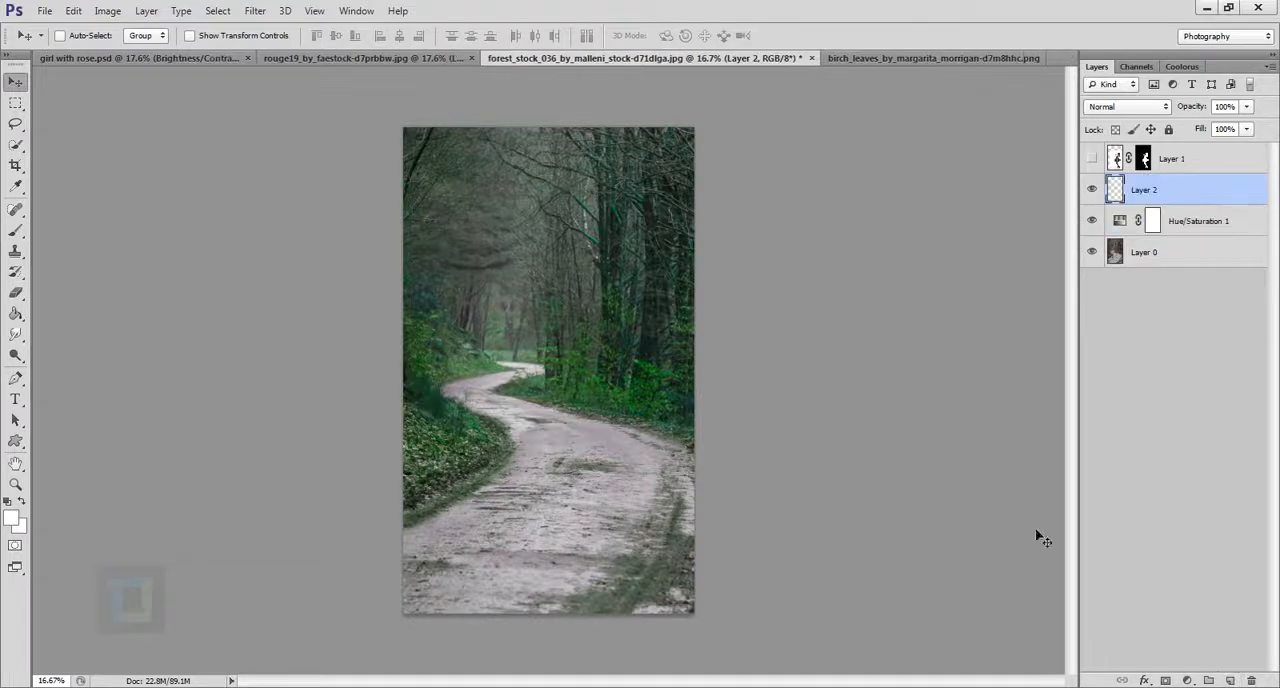
{"action": "left_click_drag", "start_coordinate": [16, 313], "coordinate": [88, 333]}
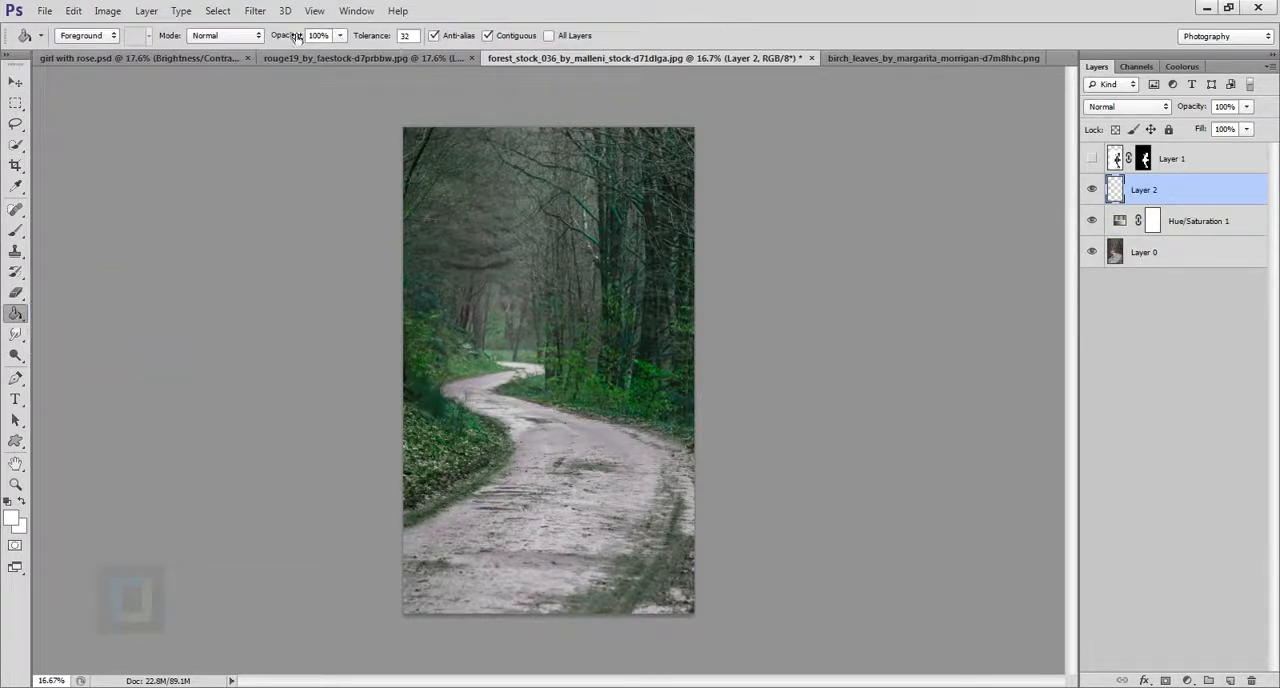
{"action": "left_click", "coordinate": [536, 297]}
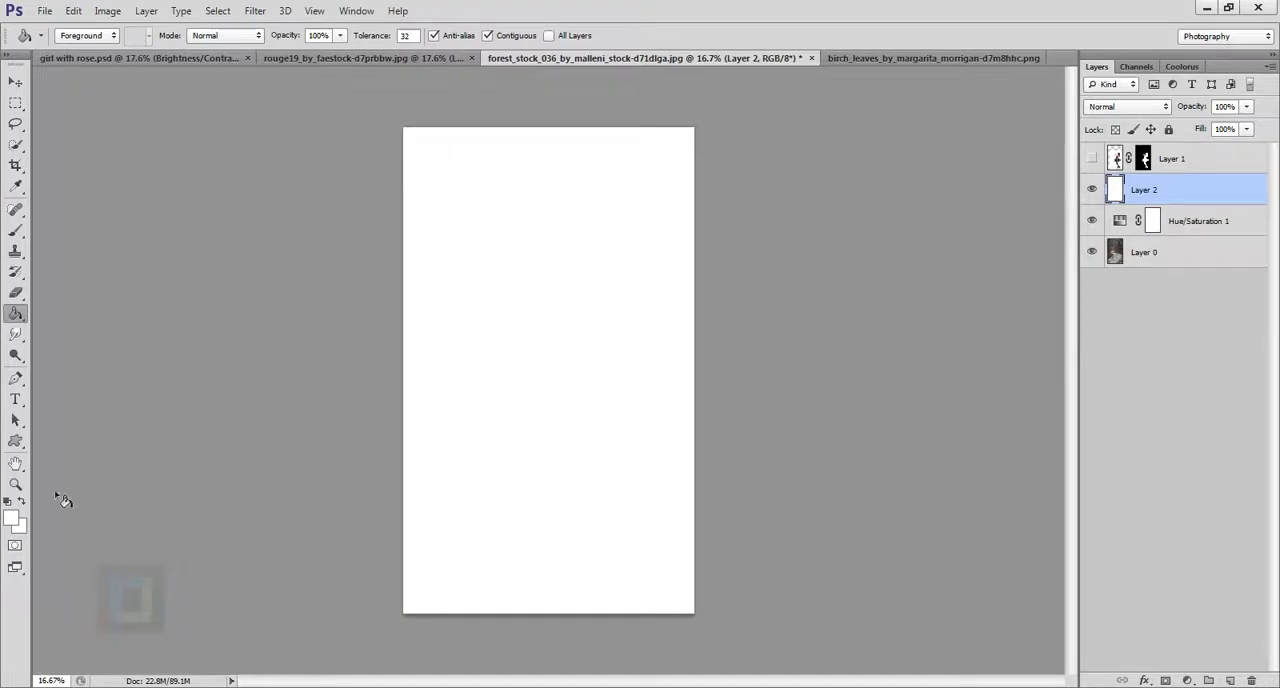
{"action": "left_click", "coordinate": [9, 502]}
{"action": "left_click", "coordinate": [517, 351]}
Render a 105mm Prime lens flare at 100% brightness on the black layer.
{"action": "left_click", "coordinate": [107, 10]}
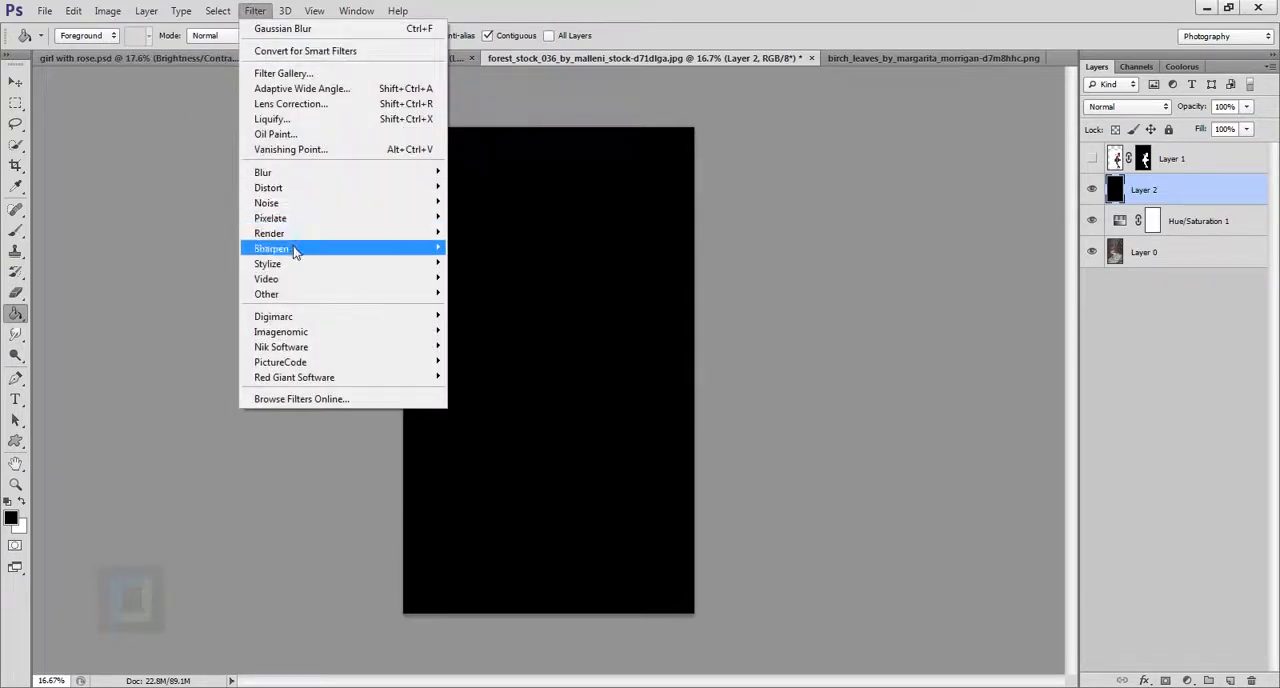
{"action": "mouse_move", "coordinate": [293, 238]}
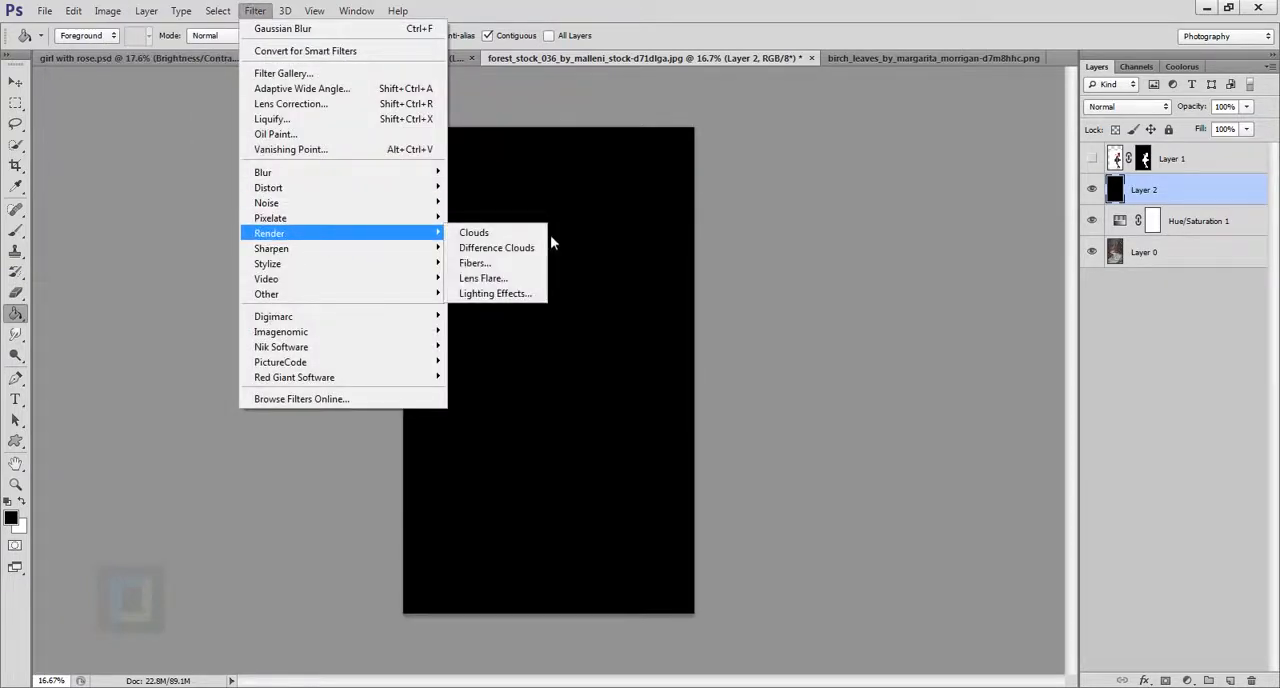
{"action": "left_click", "coordinate": [480, 279]}
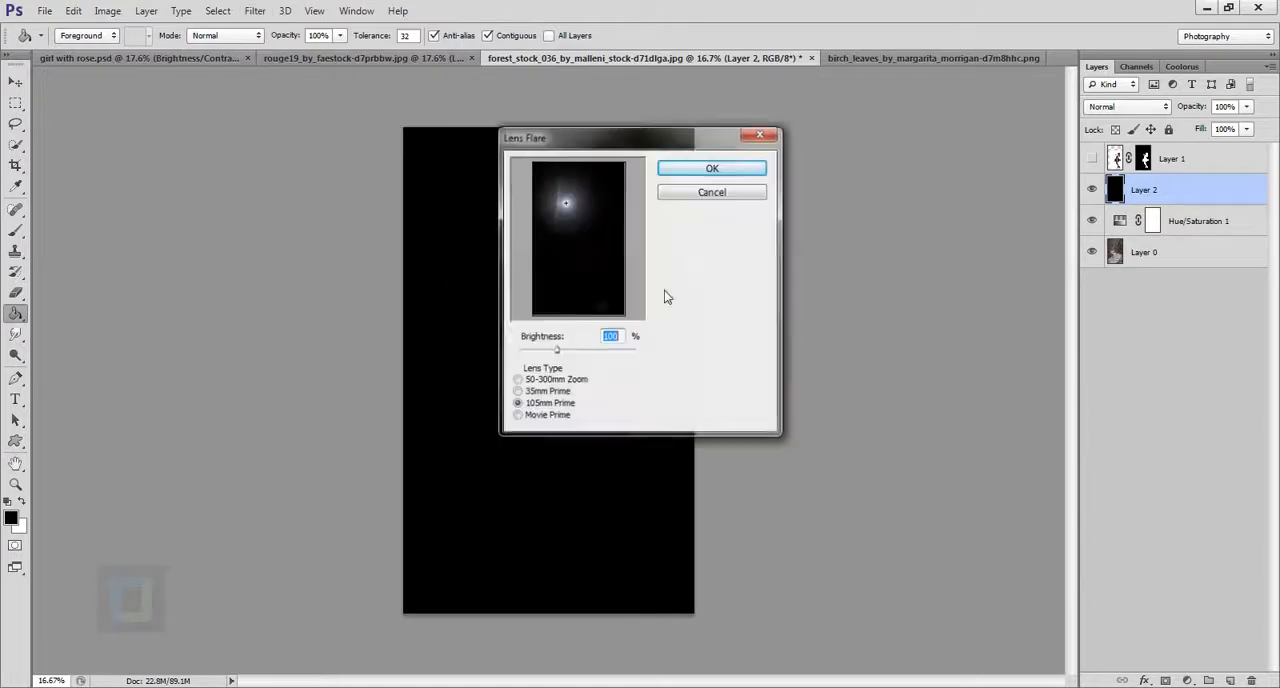
{"action": "left_click", "coordinate": [540, 405]}
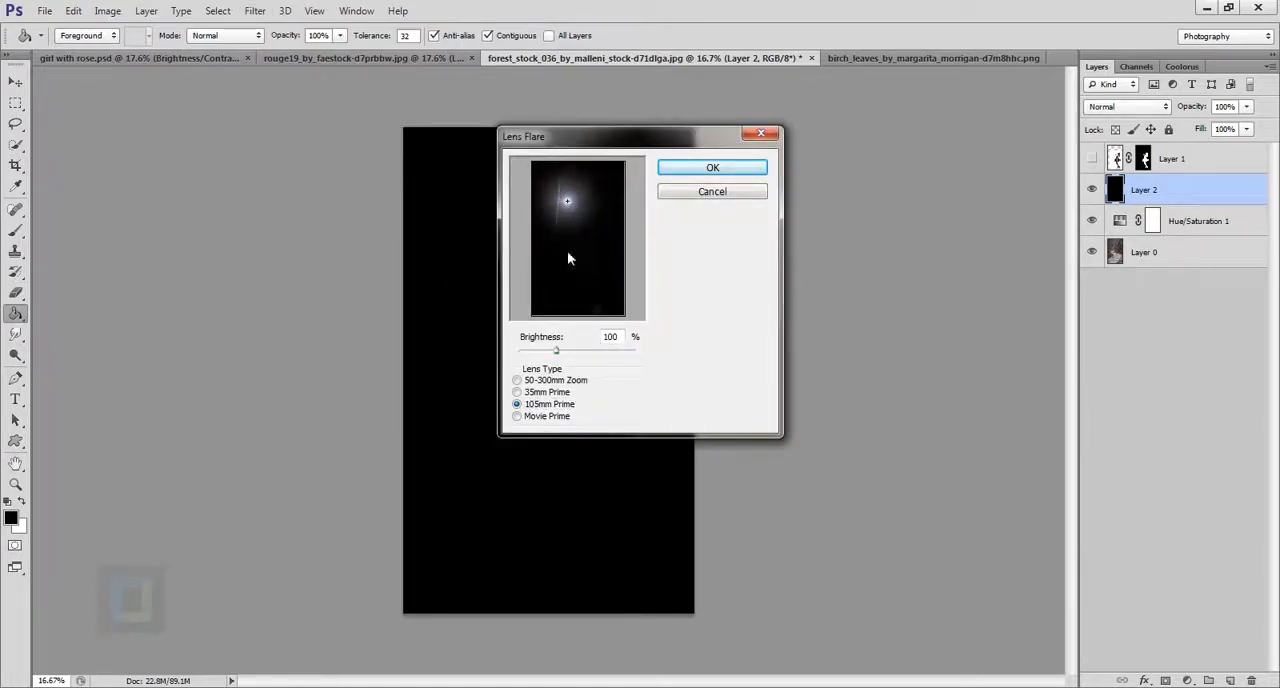
{"action": "left_click", "coordinate": [680, 168]}
Set the flare layer's blend mode to Screen and move the flare slightly up among the treetops.
{"action": "left_click", "coordinate": [1128, 106]}
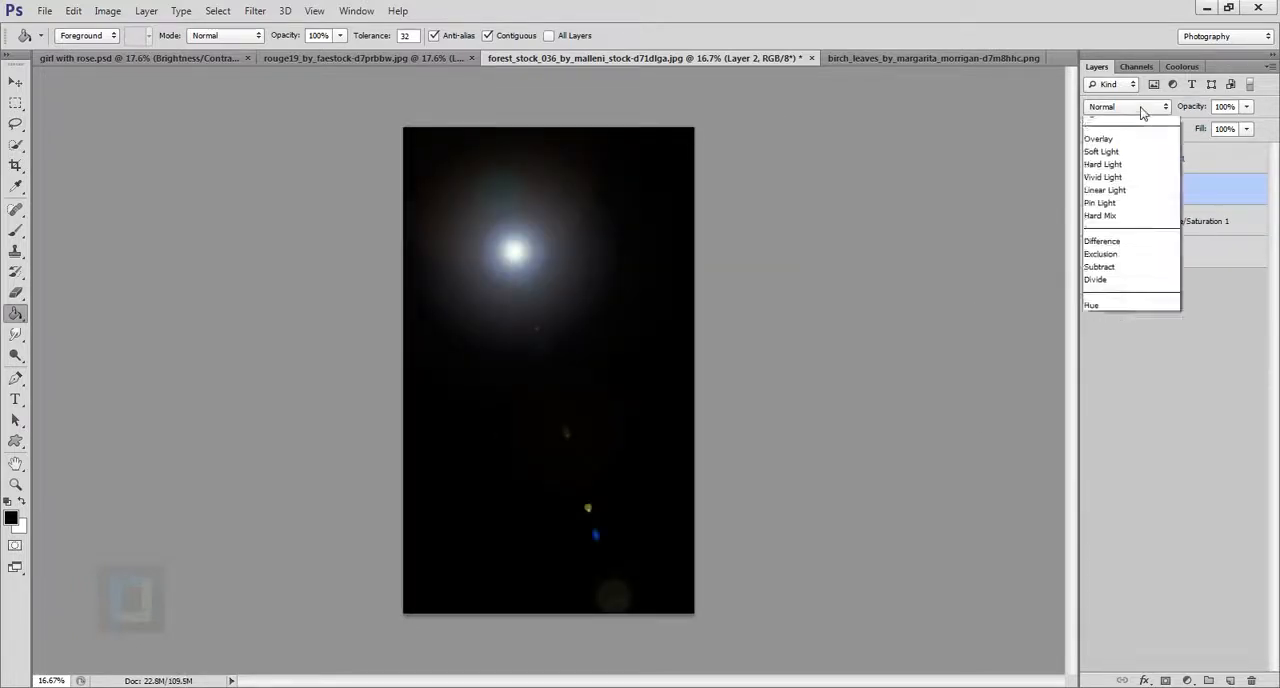
{"action": "left_click", "coordinate": [1110, 251]}
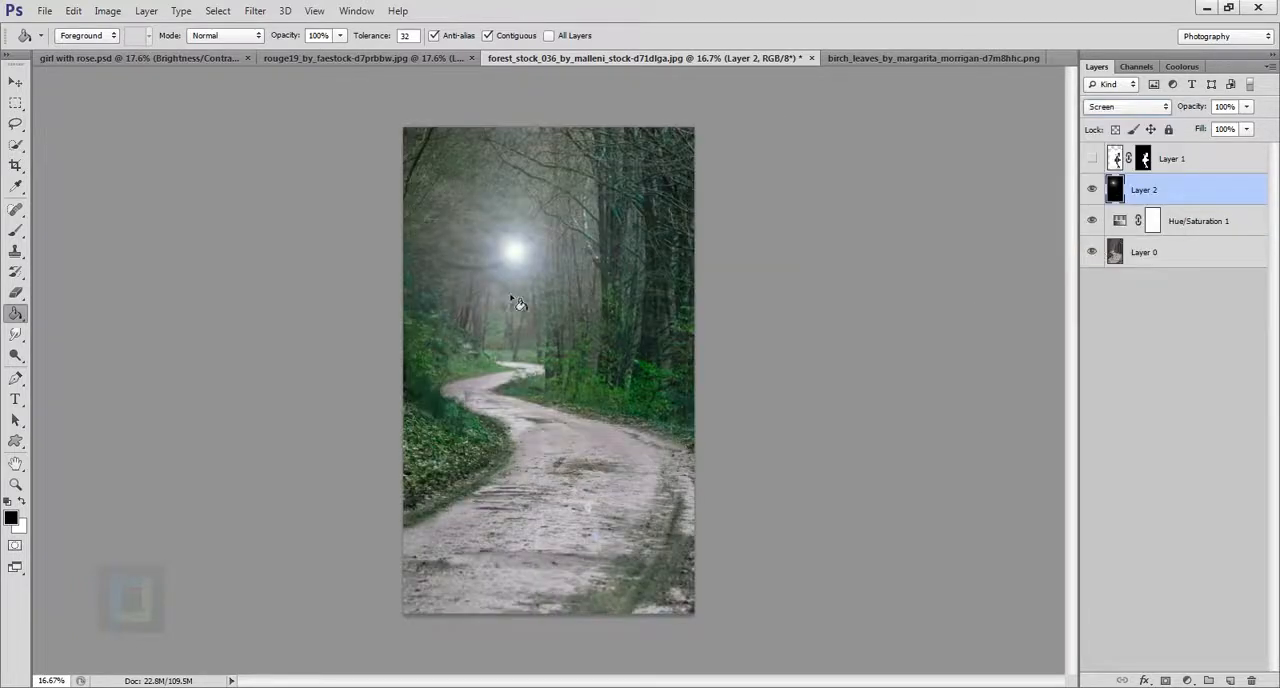
{"action": "left_click", "coordinate": [16, 80]}
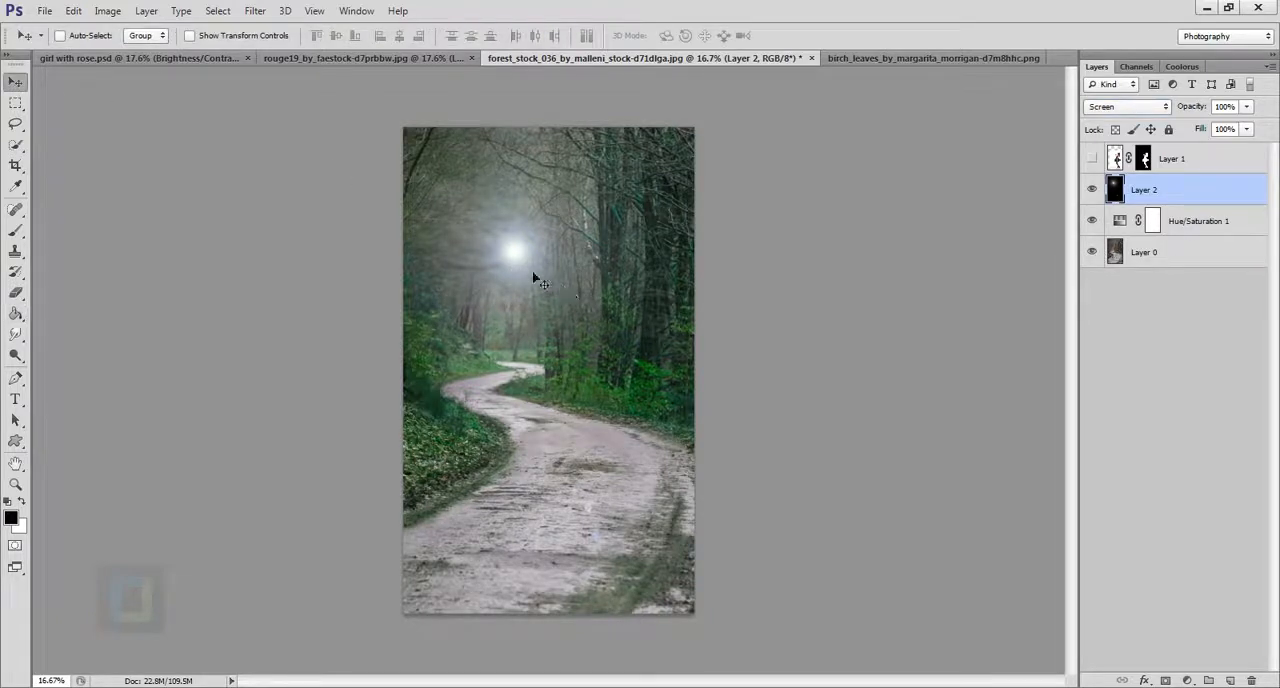
{"action": "left_click_drag", "start_coordinate": [535, 280], "coordinate": [527, 233]}
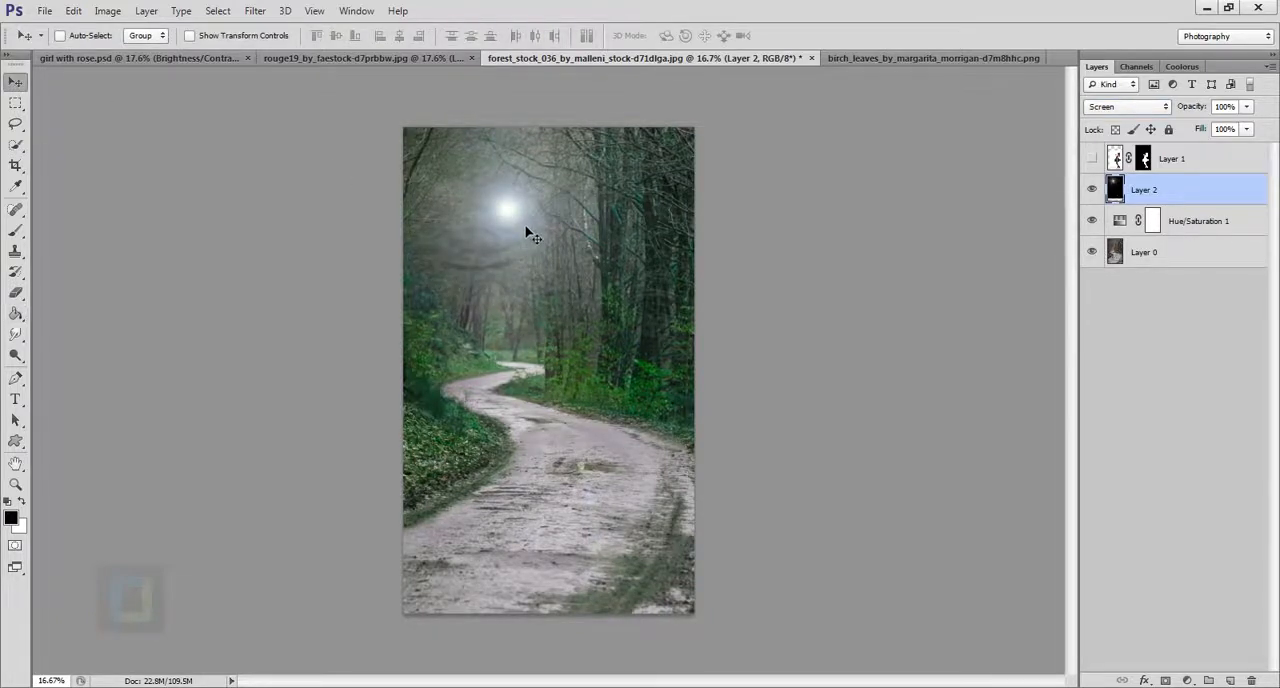
Soften the lens flare layer with a Gaussian Blur of small radius.
{"action": "left_click", "coordinate": [255, 11]}
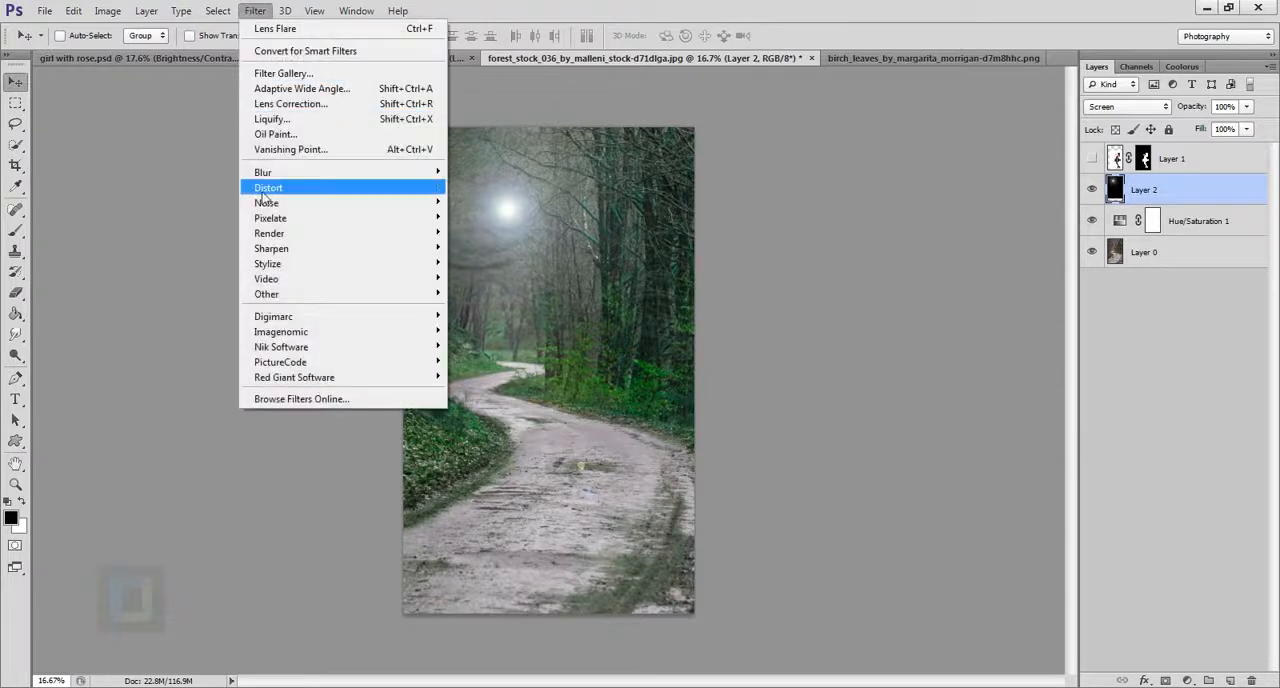
{"action": "mouse_move", "coordinate": [262, 173]}
{"action": "left_click", "coordinate": [522, 285]}
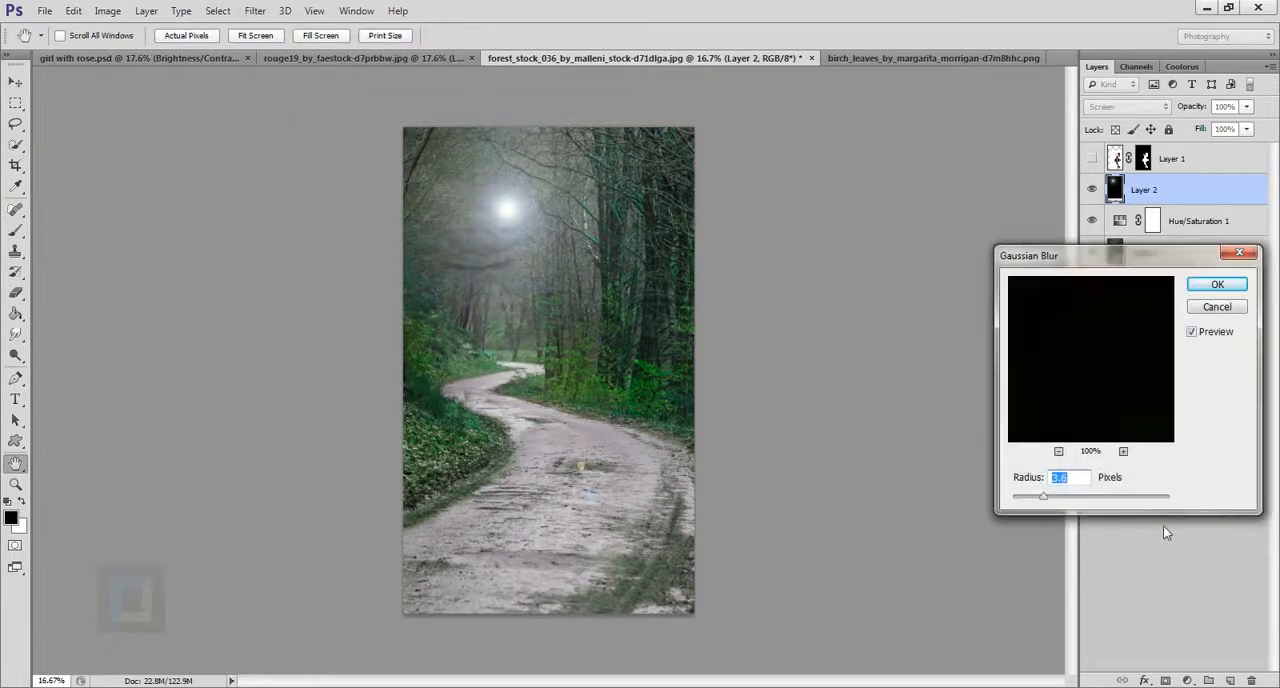
{"action": "mouse_move", "coordinate": [1048, 498]}
{"action": "left_mouse_down"}
{"action": "mouse_move", "coordinate": [1104, 502]}
{"action": "mouse_move", "coordinate": [1038, 497]}
{"action": "left_mouse_up"}
{"action": "left_click_drag", "start_coordinate": [1044, 502], "coordinate": [1040, 498]}
{"action": "left_click", "coordinate": [1229, 287]}
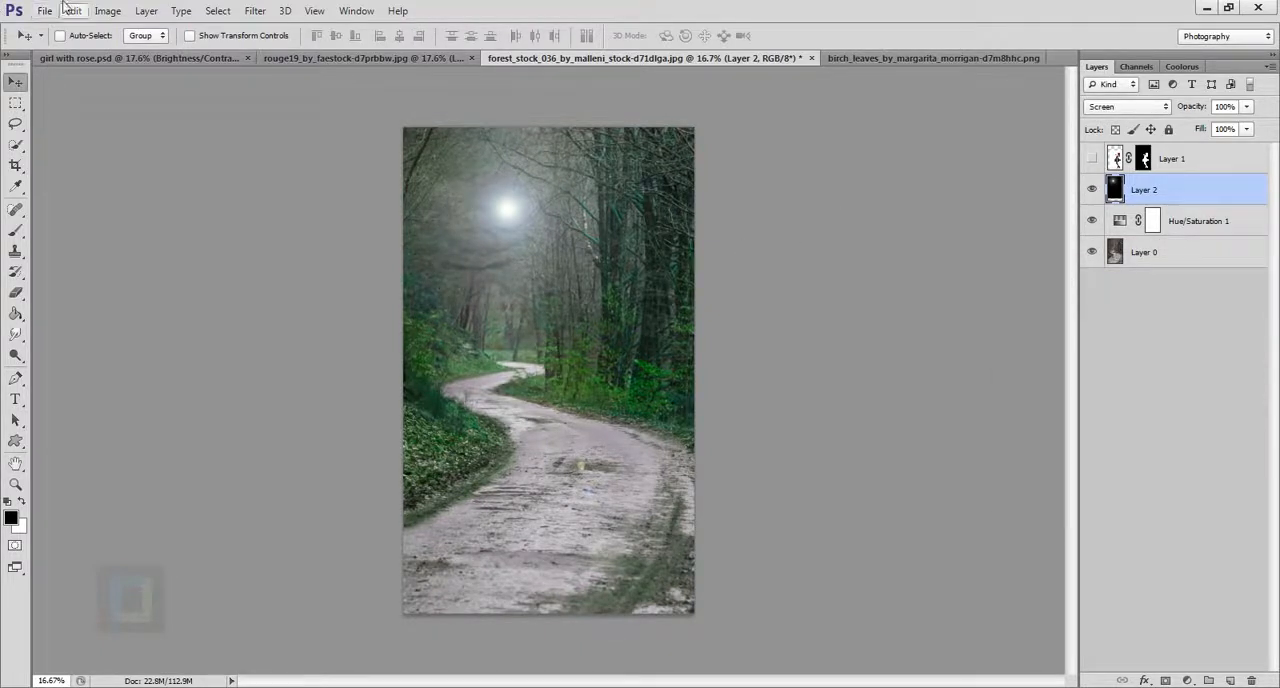
Colorize the flare golden using Hue/Saturation with hue 42 and saturation 42, and show the girl's layer again.
{"action": "left_click", "coordinate": [107, 11]}
{"action": "mouse_move", "coordinate": [128, 55]}
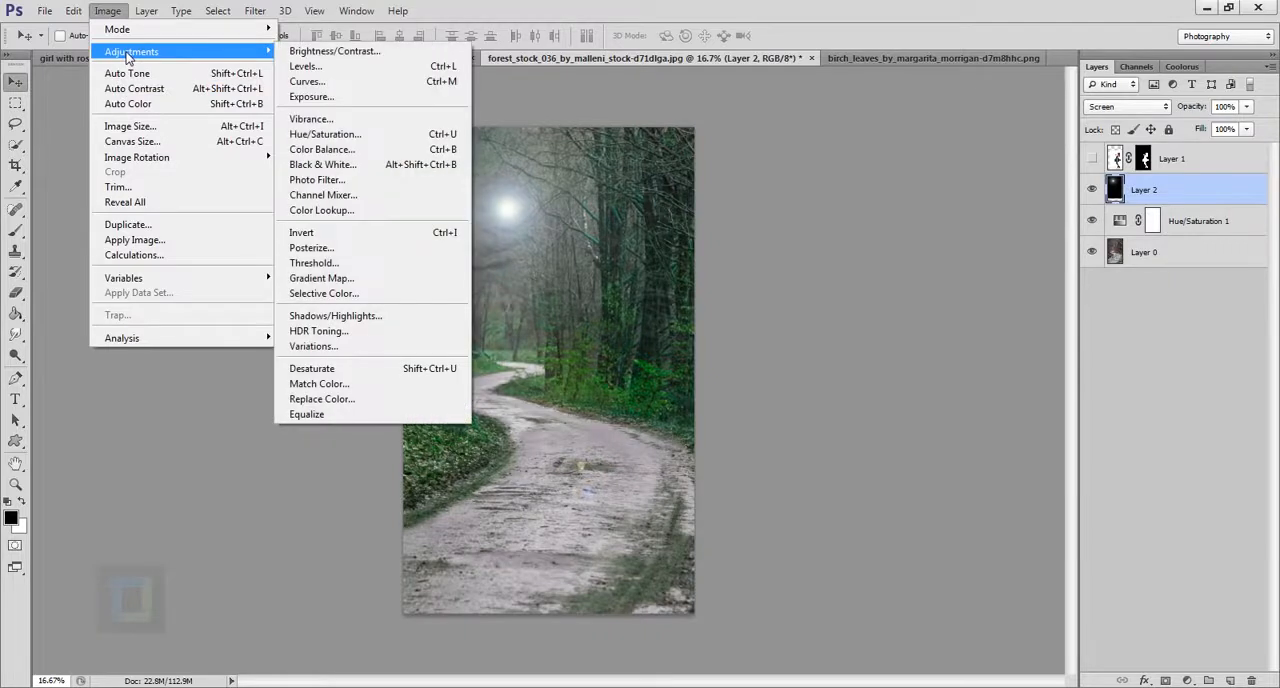
{"action": "left_click", "coordinate": [326, 134]}
{"action": "left_click", "coordinate": [1098, 426]}
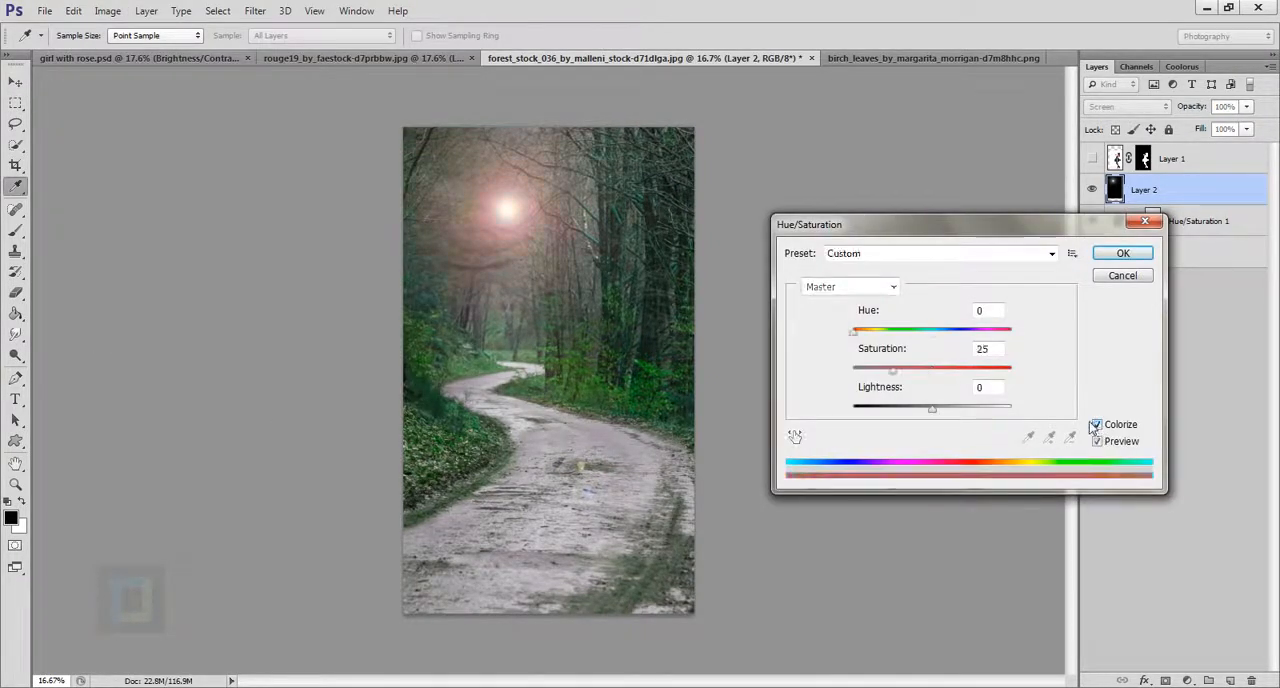
{"action": "left_click_drag", "start_coordinate": [856, 337], "coordinate": [930, 378]}
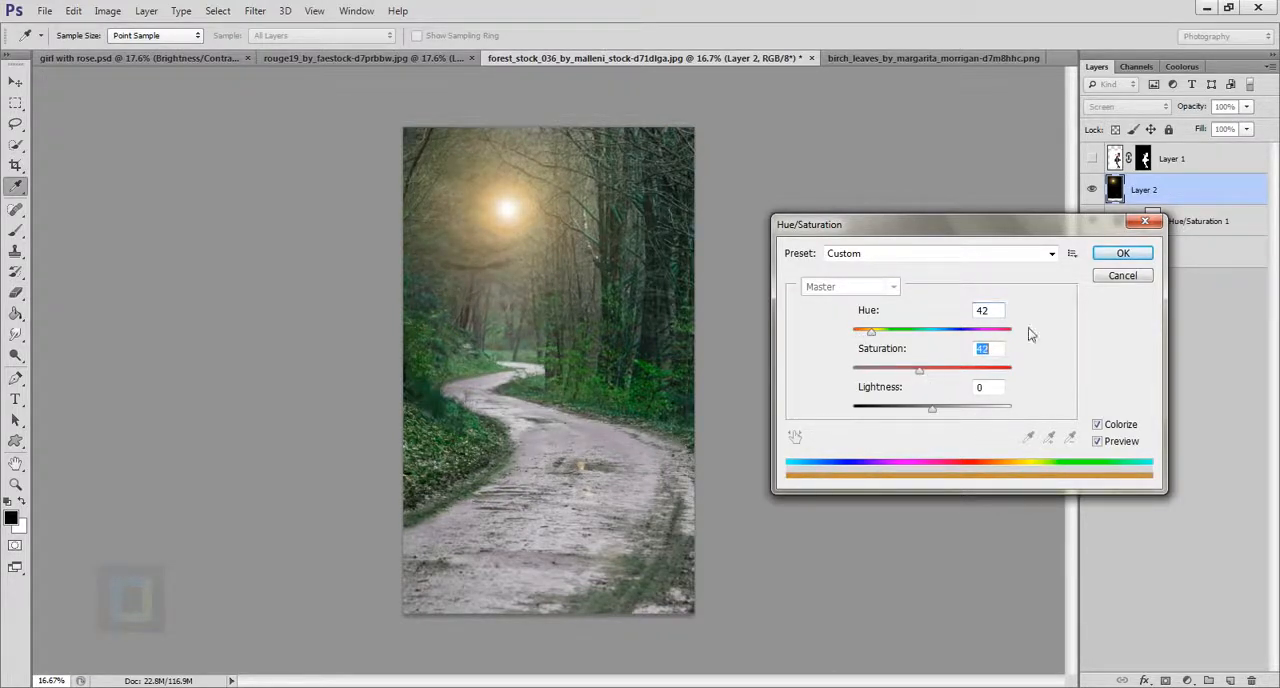
{"action": "left_click", "coordinate": [1121, 254]}
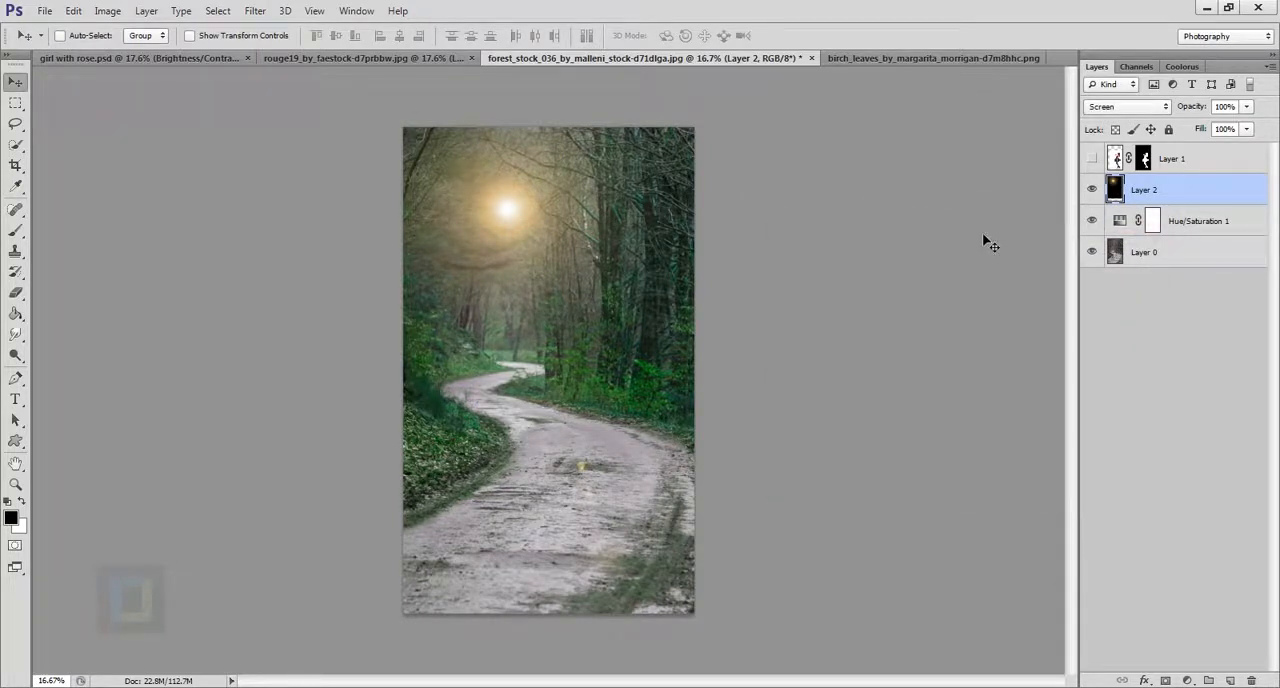
{"action": "left_click", "coordinate": [1093, 159]}
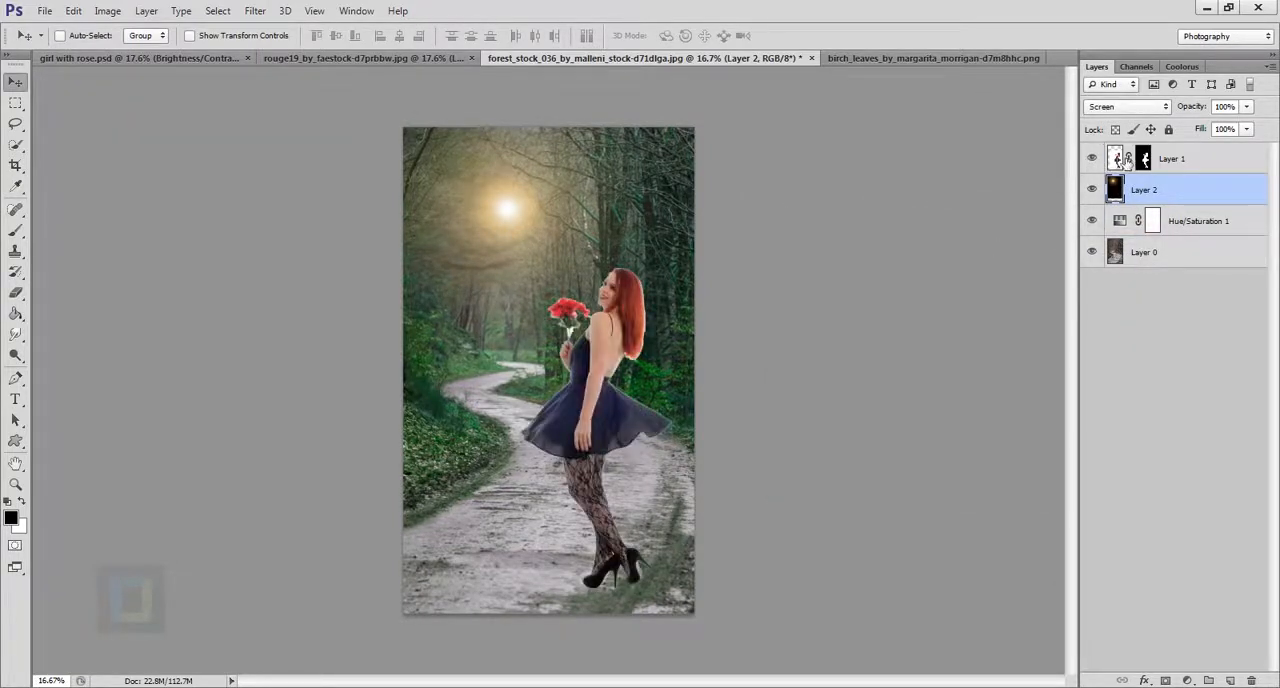
Open Refine Mask for the girl's layer mask and brush along the outline of her hair with a size 35 refine brush.
{"action": "left_click", "coordinate": [1122, 160]}
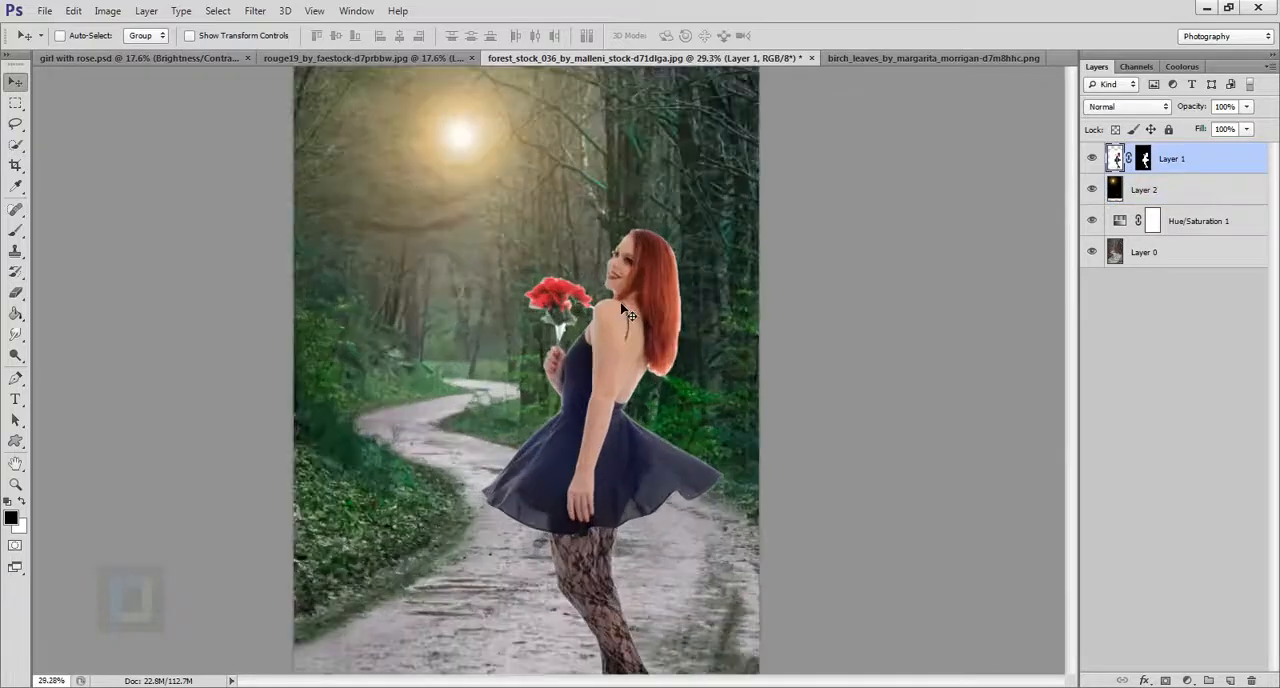
{"action": "scroll", "coordinate": [660, 310], "scroll_direction": "up", "scroll_amount": 5}
{"action": "scroll", "coordinate": [672, 308], "scroll_direction": "down", "scroll_amount": 2}
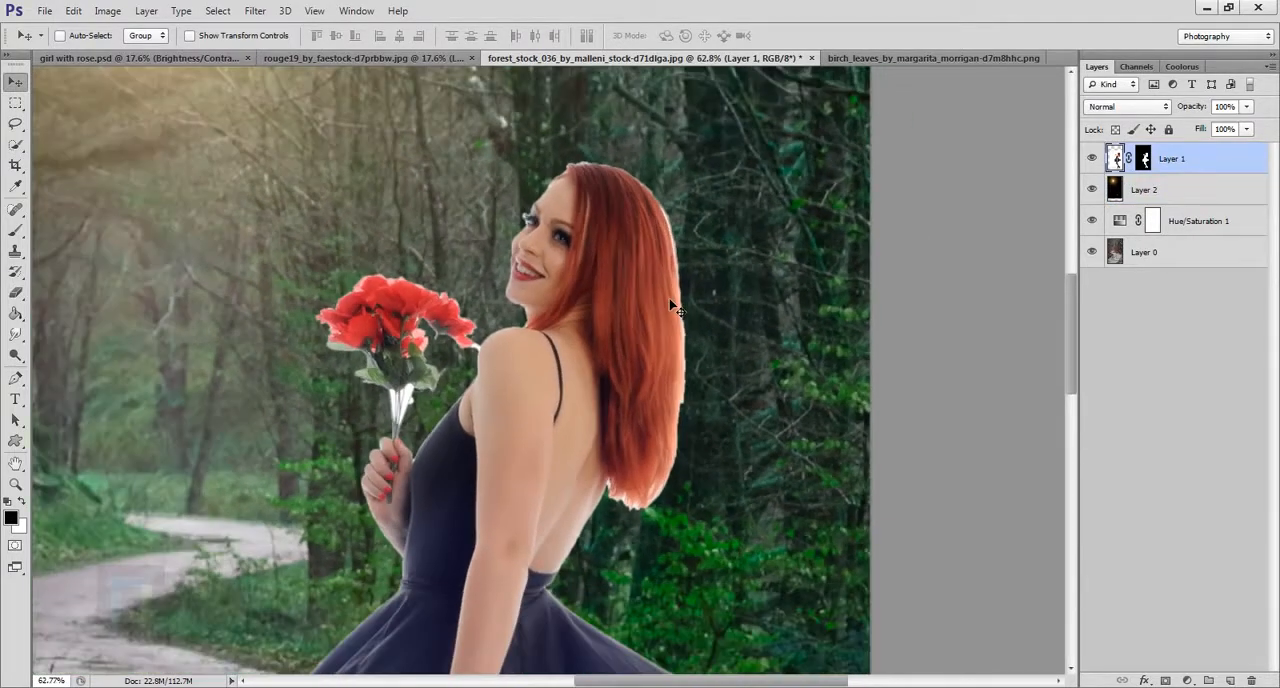
{"action": "left_click", "coordinate": [1146, 160]}
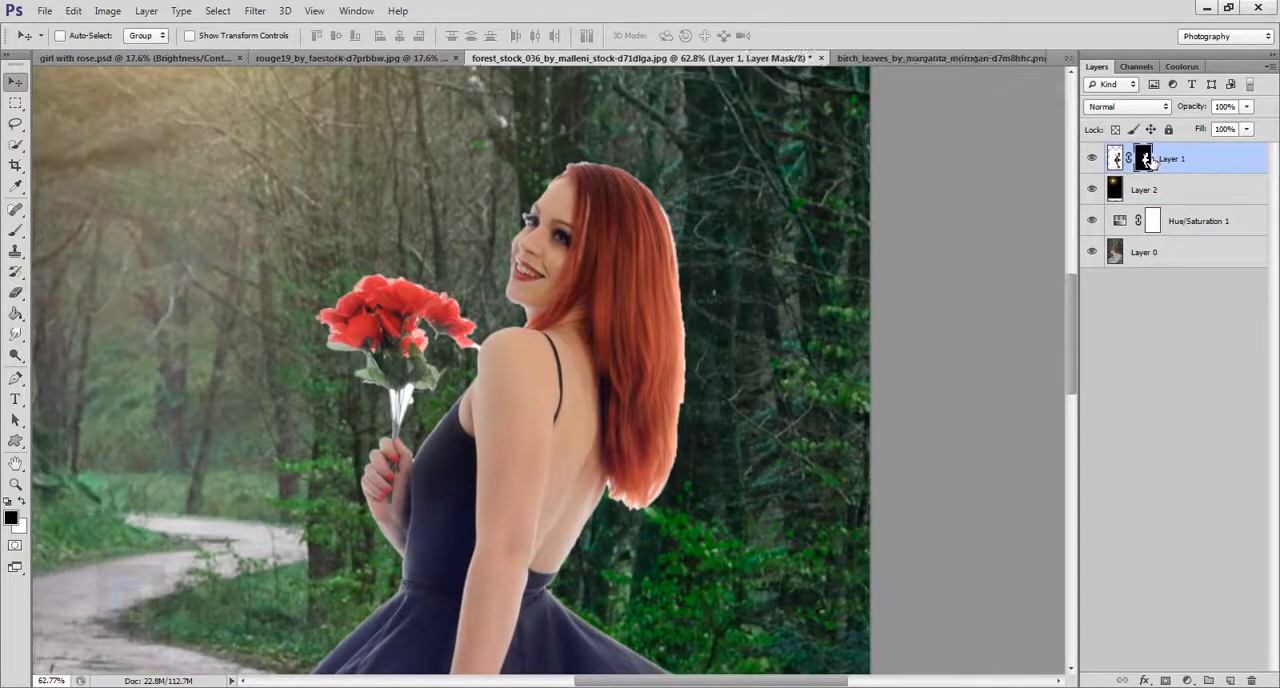
{"action": "right_click", "coordinate": [1148, 162]}
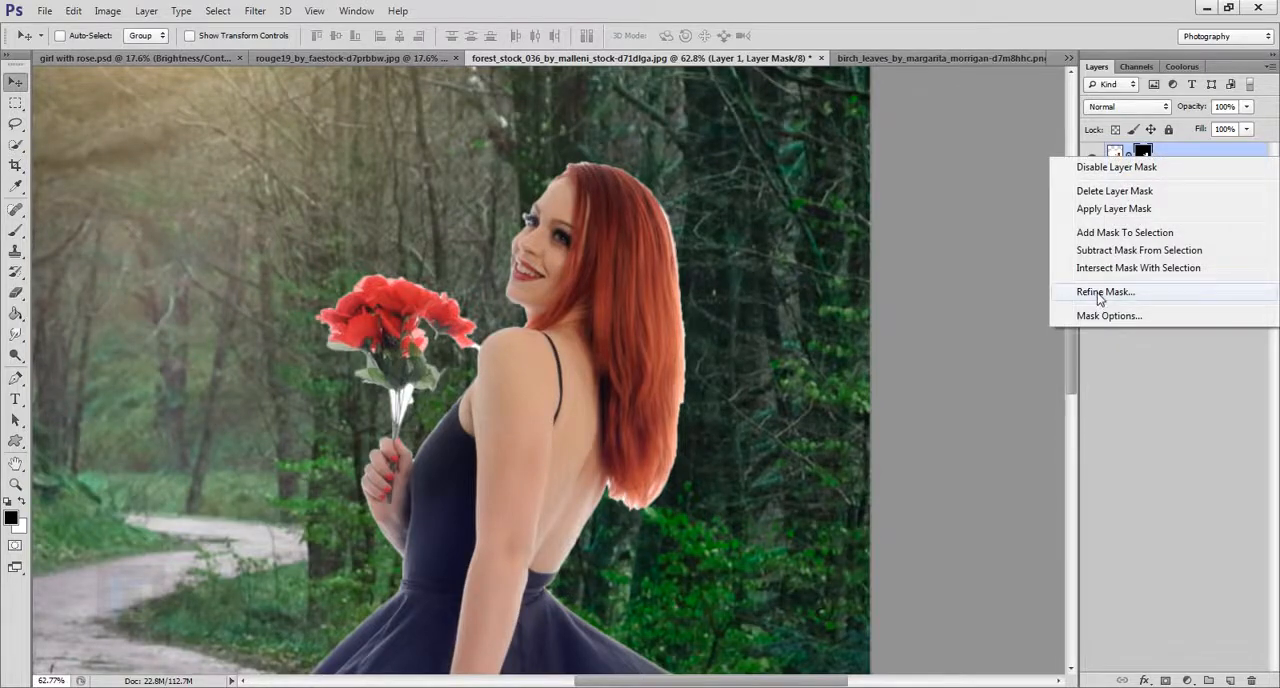
{"action": "left_click", "coordinate": [1100, 293]}
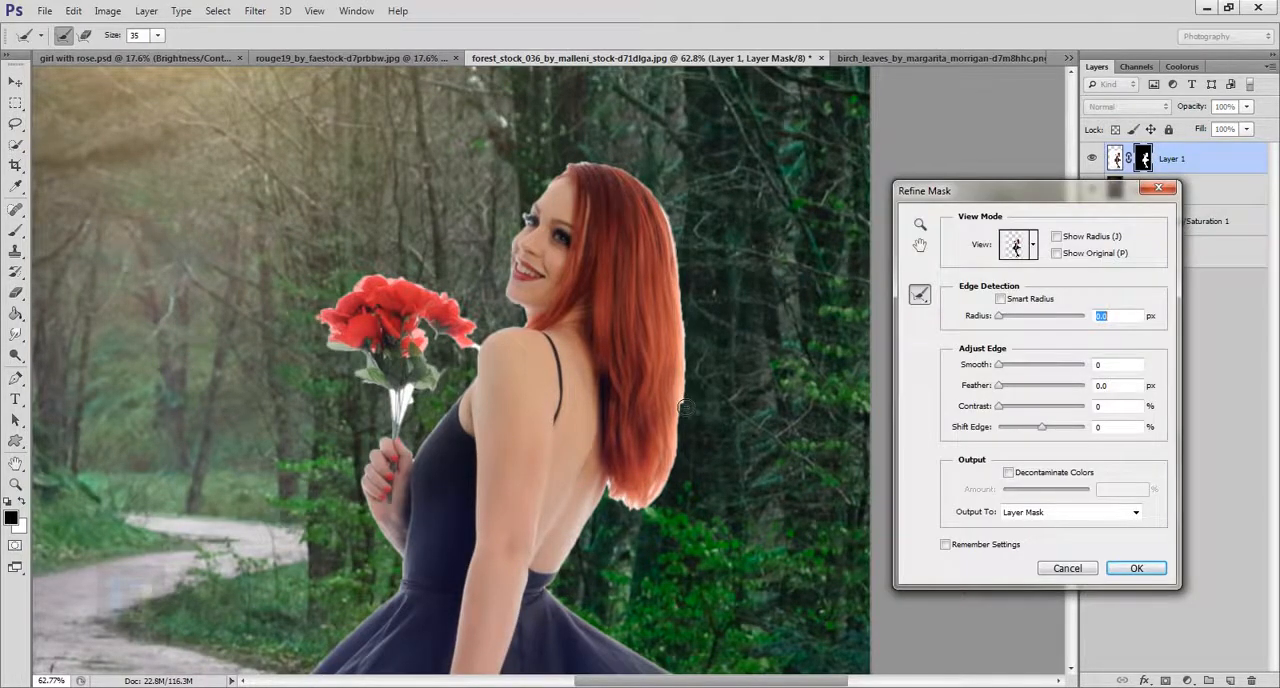
{"action": "mouse_move", "coordinate": [692, 322]}
{"action": "left_mouse_down"}
{"action": "mouse_move", "coordinate": [686, 465]}
{"action": "mouse_move", "coordinate": [629, 512]}
{"action": "mouse_move", "coordinate": [619, 496]}
{"action": "mouse_move", "coordinate": [651, 510]}
{"action": "mouse_move", "coordinate": [680, 454]}
{"action": "left_mouse_up"}
{"action": "mouse_move", "coordinate": [690, 372]}
{"action": "left_mouse_down"}
{"action": "mouse_move", "coordinate": [690, 274]}
{"action": "mouse_move", "coordinate": [668, 216]}
{"action": "mouse_move", "coordinate": [700, 322]}
{"action": "mouse_move", "coordinate": [654, 197]}
{"action": "mouse_move", "coordinate": [619, 172]}
{"action": "mouse_move", "coordinate": [563, 196]}
{"action": "left_mouse_up"}
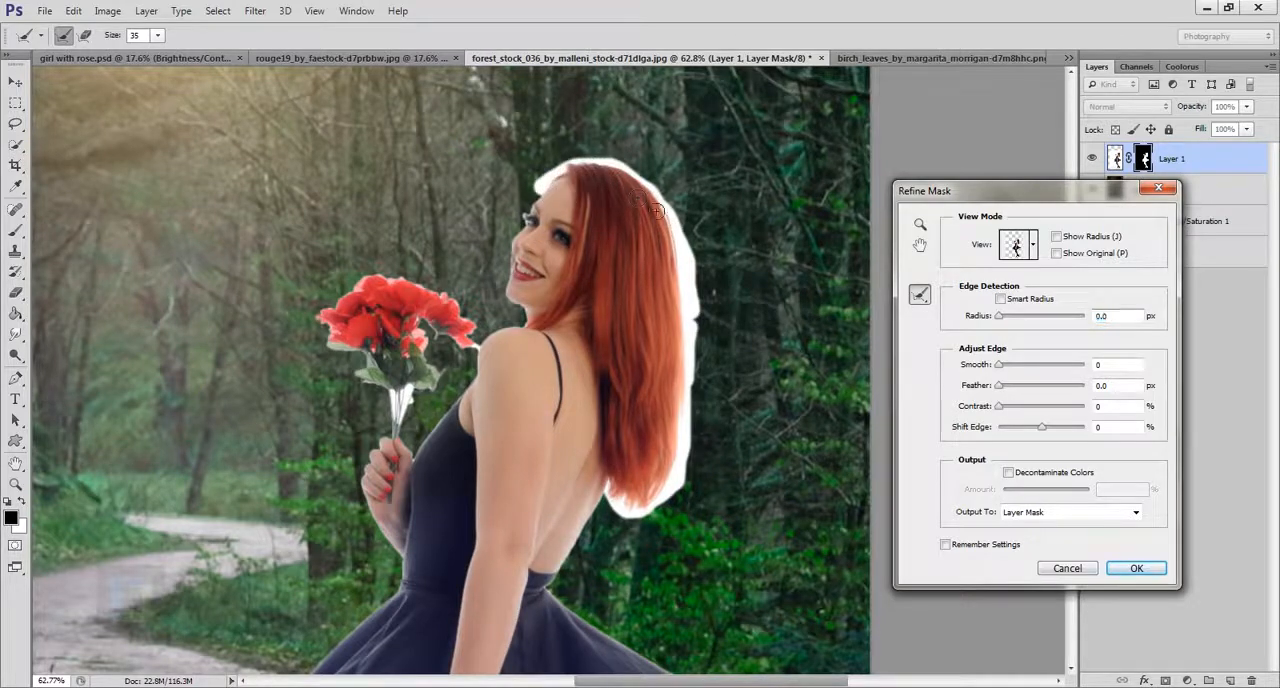
{"action": "left_click_drag", "start_coordinate": [656, 210], "coordinate": [660, 214]}
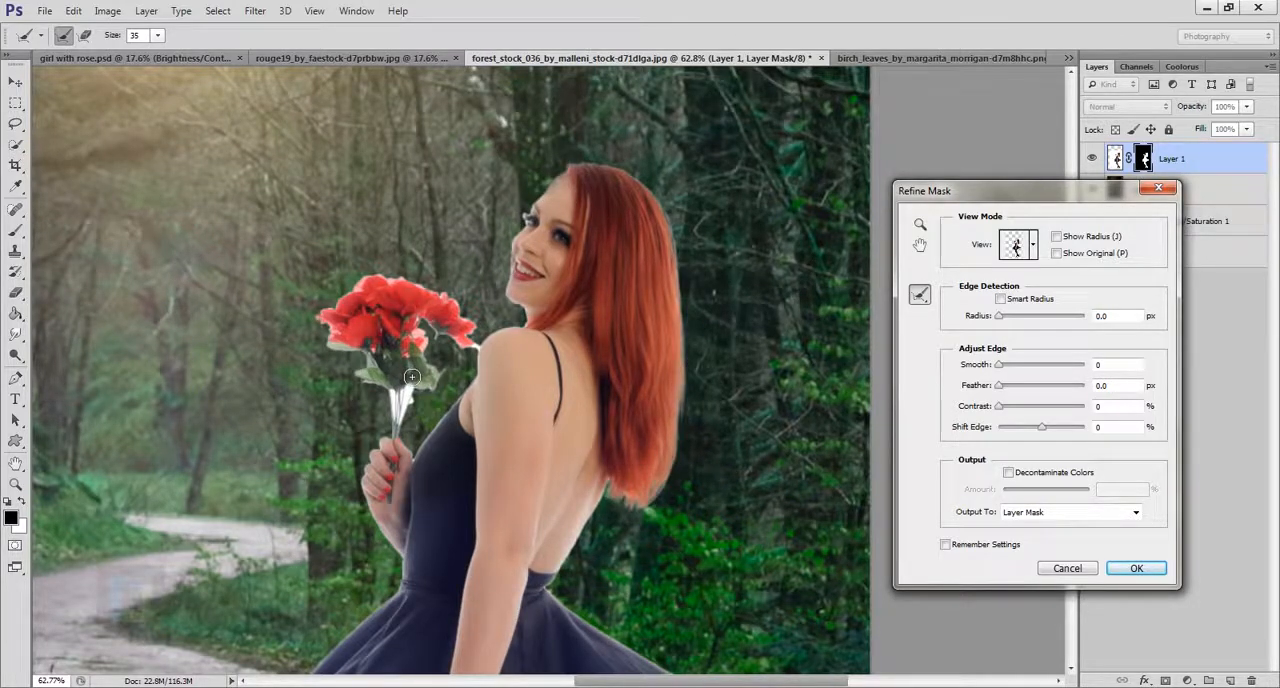
Enlarge the refine brush to 50 and refine the mask edges around the roses, their stems and the shoulder.
{"action": "key", "text": "bracketright"}
{"action": "left_click_drag", "start_coordinate": [409, 421], "coordinate": [411, 404]}
{"action": "mouse_move", "coordinate": [486, 358]}
{"action": "left_mouse_down"}
{"action": "mouse_move", "coordinate": [450, 342]}
{"action": "mouse_move", "coordinate": [395, 278]}
{"action": "mouse_move", "coordinate": [335, 285]}
{"action": "left_mouse_up"}
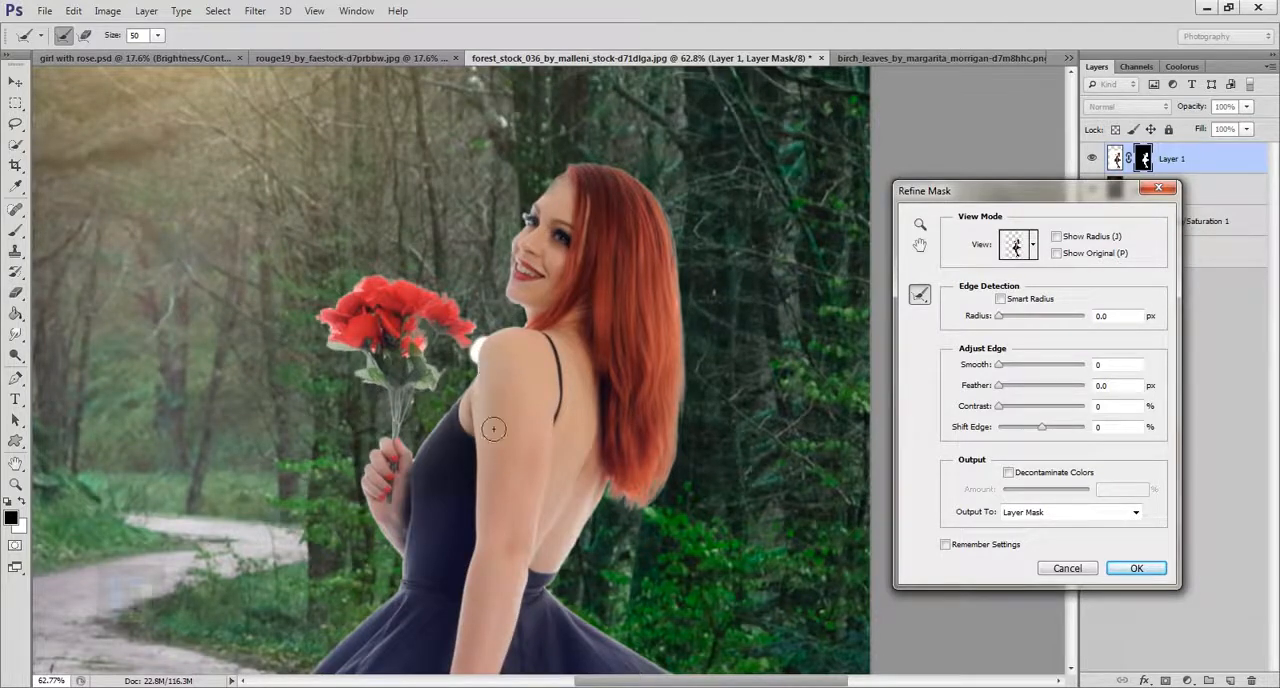
Refine the mask edges along the waist of the dress and around the high-heeled shoes.
{"action": "scroll", "coordinate": [500, 486], "scroll_direction": "down", "scroll_amount": 5}
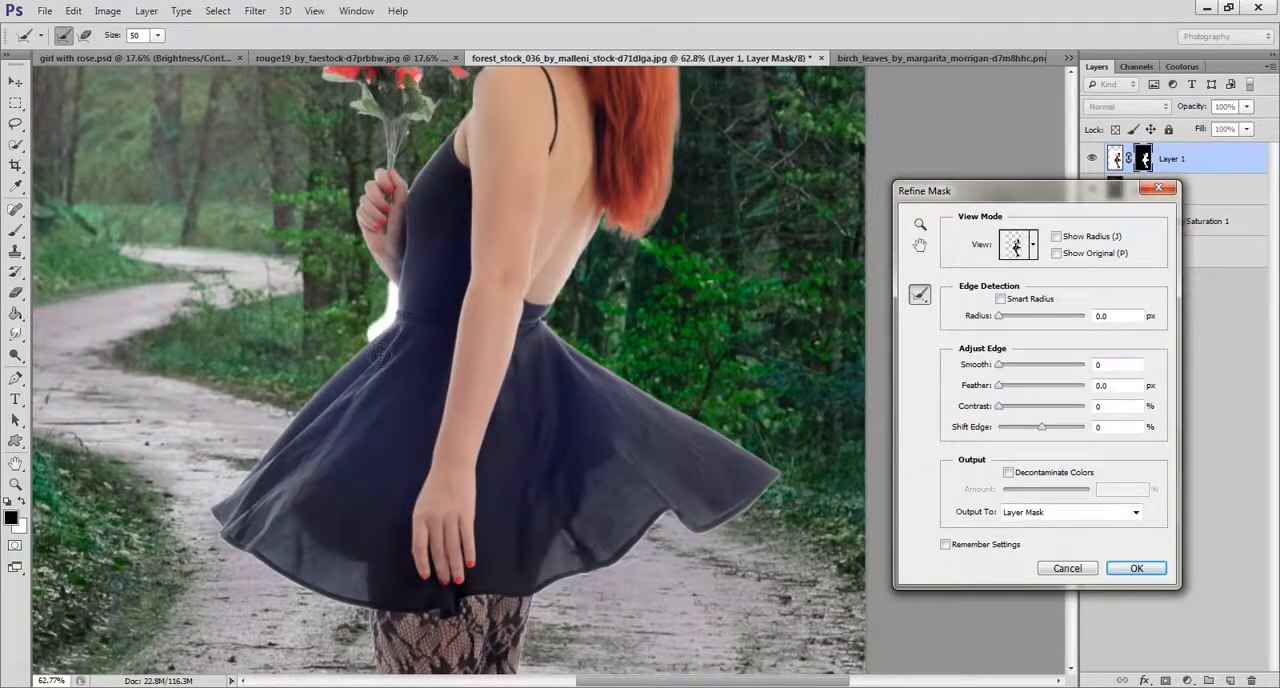
{"action": "scroll", "coordinate": [470, 230], "scroll_direction": "down", "scroll_amount": 10}
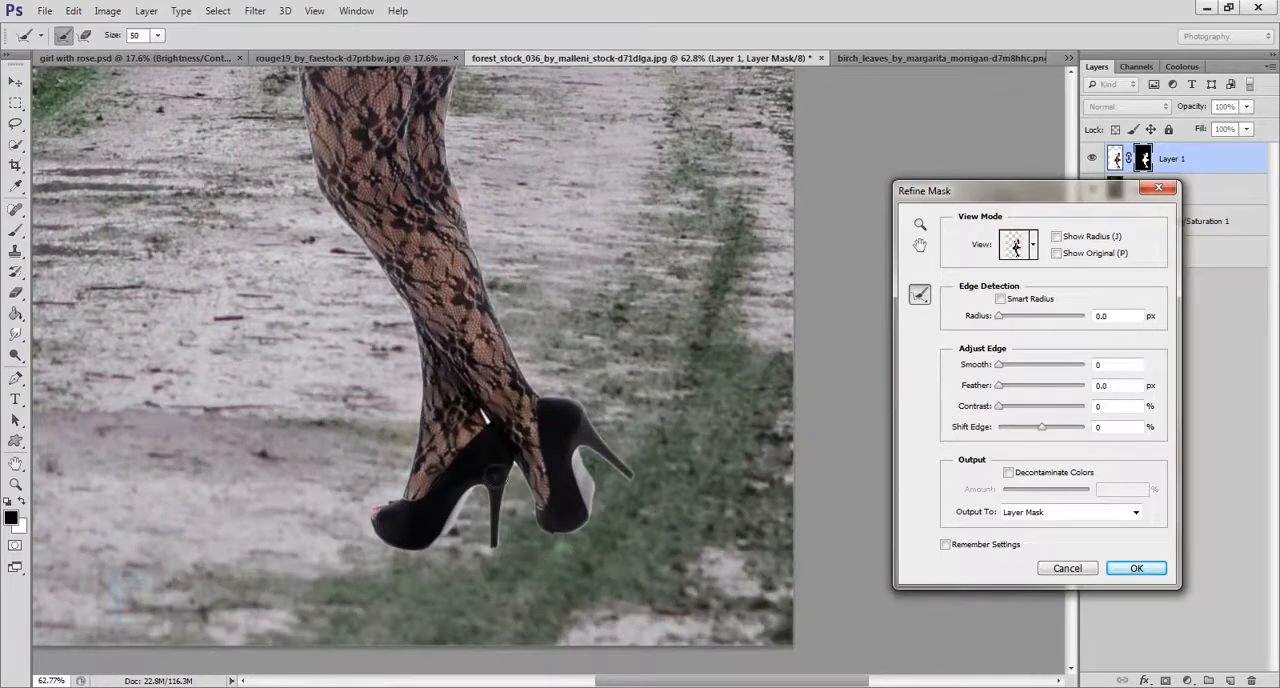
{"action": "mouse_move", "coordinate": [505, 540]}
{"action": "left_mouse_down"}
{"action": "mouse_move", "coordinate": [512, 495]}
{"action": "mouse_move", "coordinate": [500, 566]}
{"action": "left_mouse_up"}
{"action": "scroll", "coordinate": [566, 503], "scroll_direction": "down", "scroll_amount": 7}
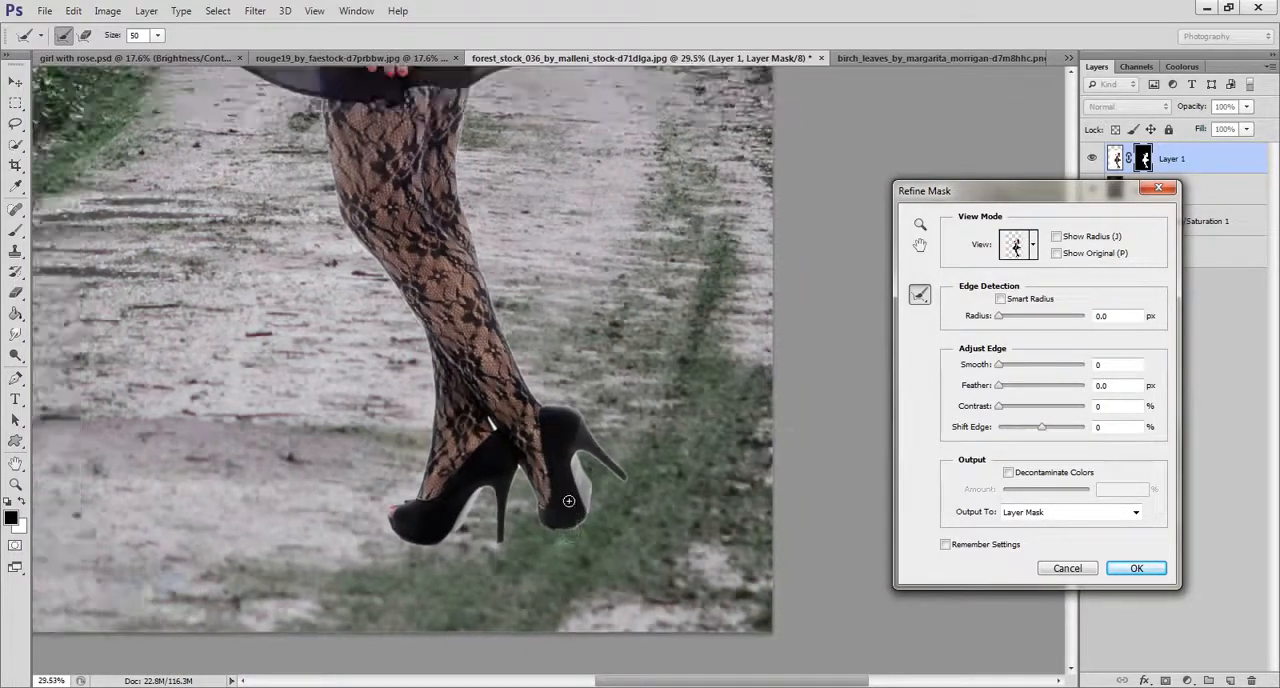
Refine the mask edge around the girl's eyelashes and apply the refined mask.
{"action": "scroll", "coordinate": [610, 322], "scroll_direction": "up", "scroll_amount": 6}
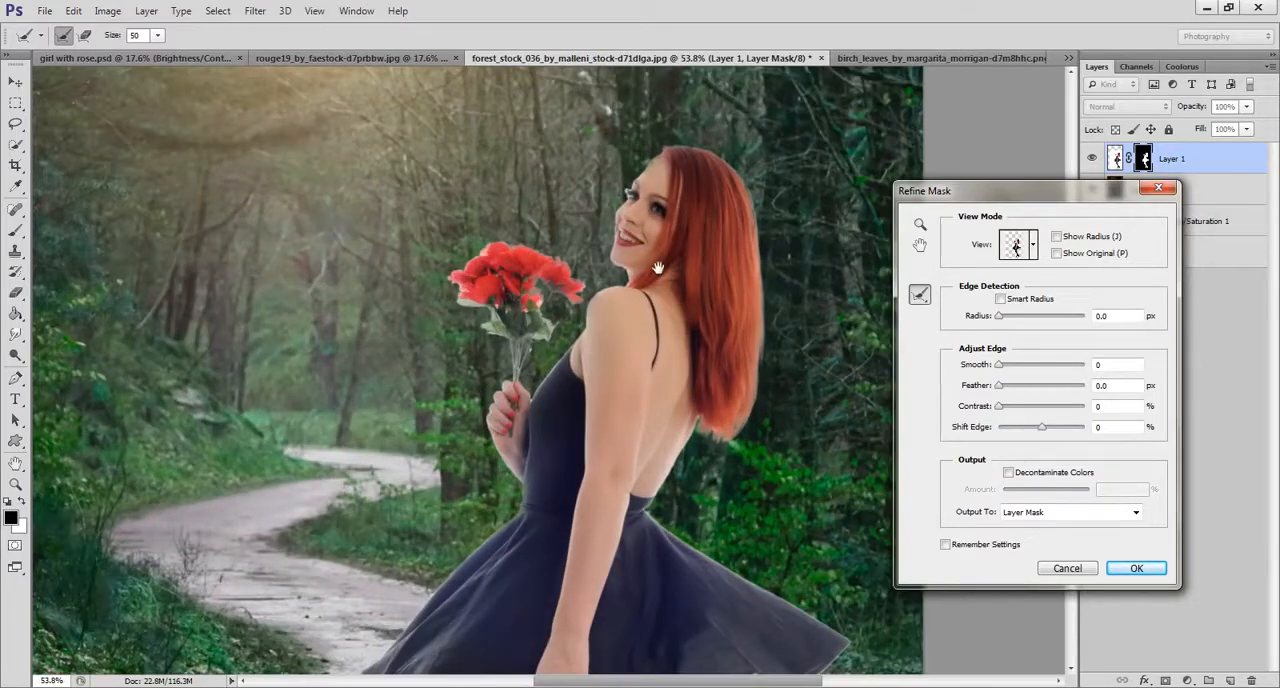
{"action": "scroll", "coordinate": [635, 345], "scroll_direction": "up", "scroll_amount": 2}
{"action": "scroll", "coordinate": [650, 378], "scroll_direction": "up", "scroll_amount": 4}
{"action": "mouse_move", "coordinate": [650, 378]}
{"action": "left_mouse_down"}
{"action": "mouse_move", "coordinate": [614, 429]}
{"action": "mouse_move", "coordinate": [570, 362]}
{"action": "left_mouse_up"}
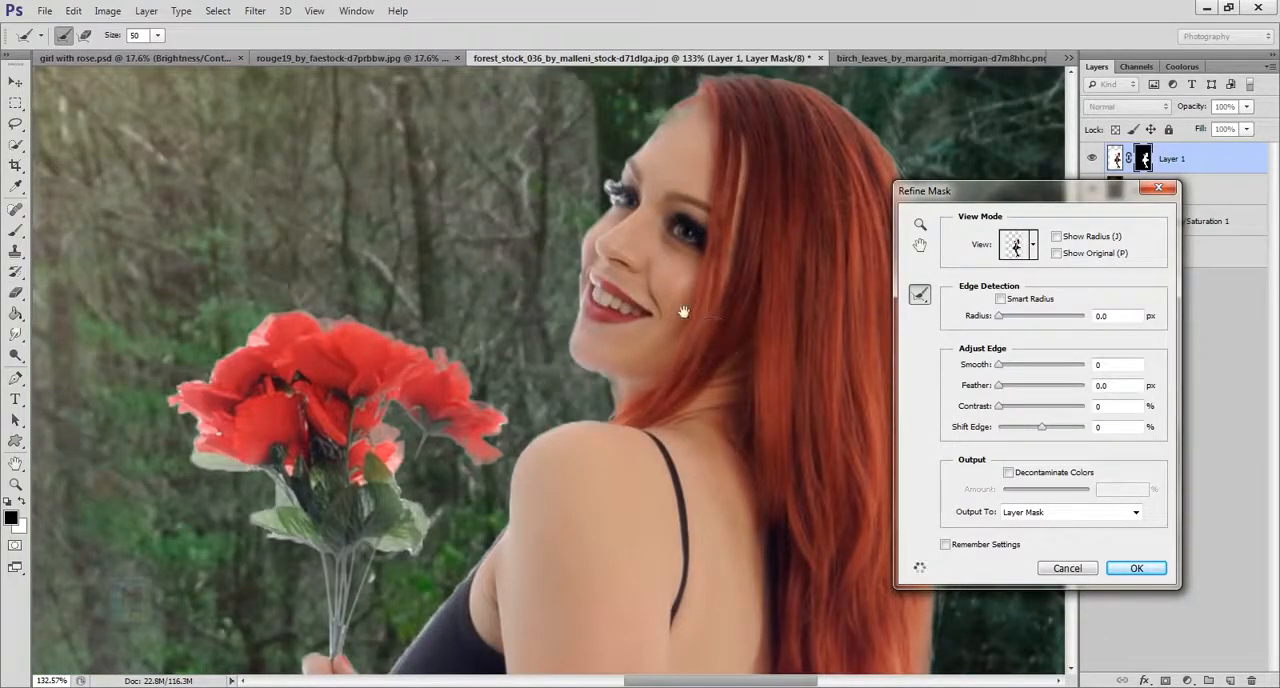
{"action": "left_click_drag", "start_coordinate": [686, 270], "coordinate": [669, 422]}
{"action": "left_click_drag", "start_coordinate": [607, 370], "coordinate": [578, 343]}
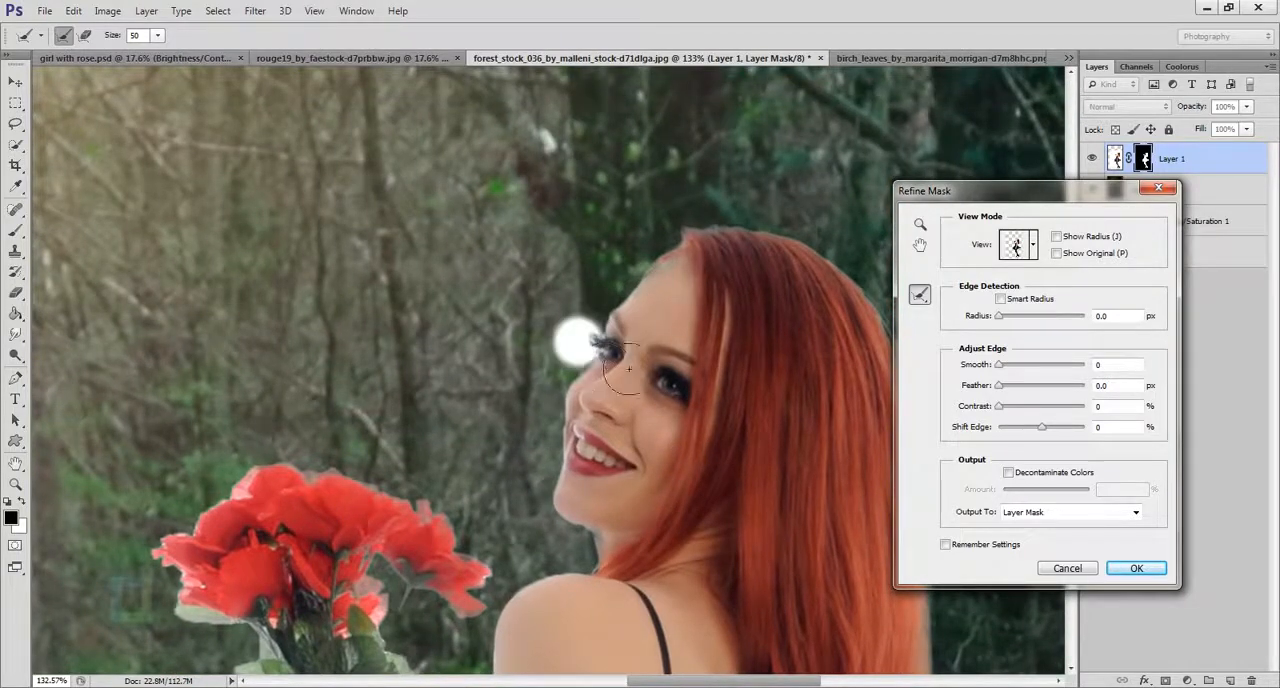
{"action": "scroll", "coordinate": [701, 455], "scroll_direction": "down", "scroll_amount": 4}
{"action": "scroll", "coordinate": [701, 455], "scroll_direction": "down", "scroll_amount": 3}
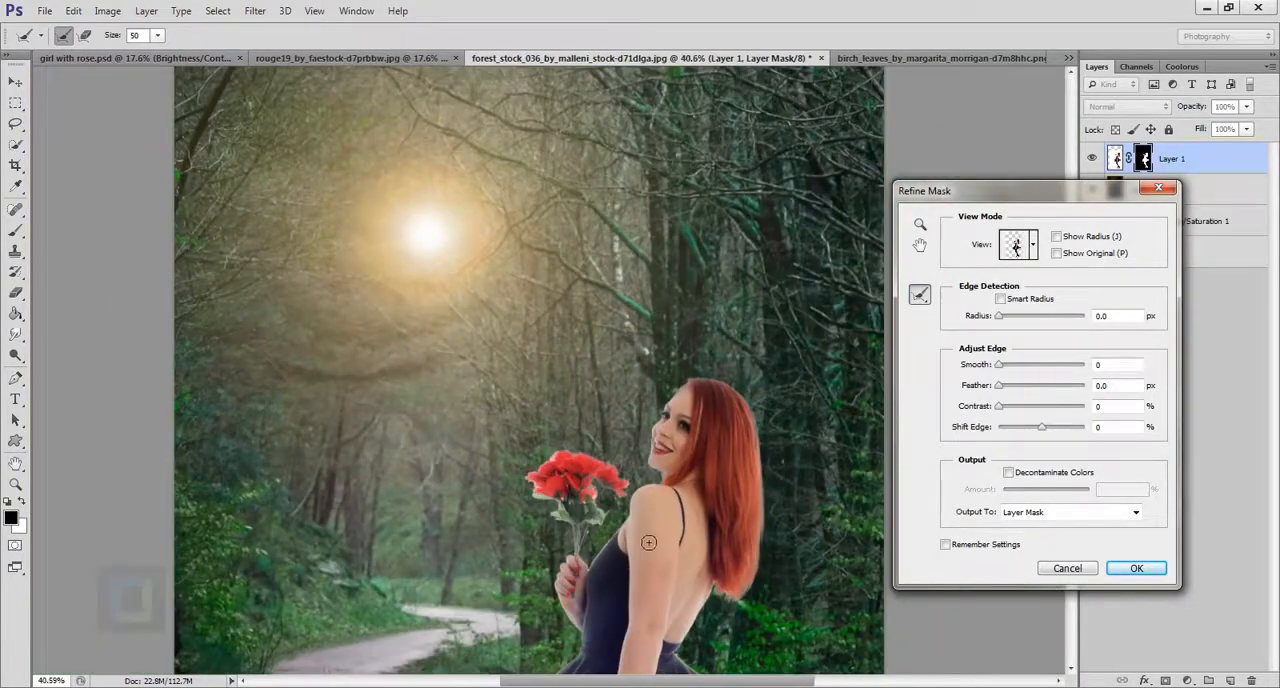
{"action": "left_click_drag", "start_coordinate": [664, 532], "coordinate": [645, 382]}
{"action": "left_click", "coordinate": [1136, 568]}
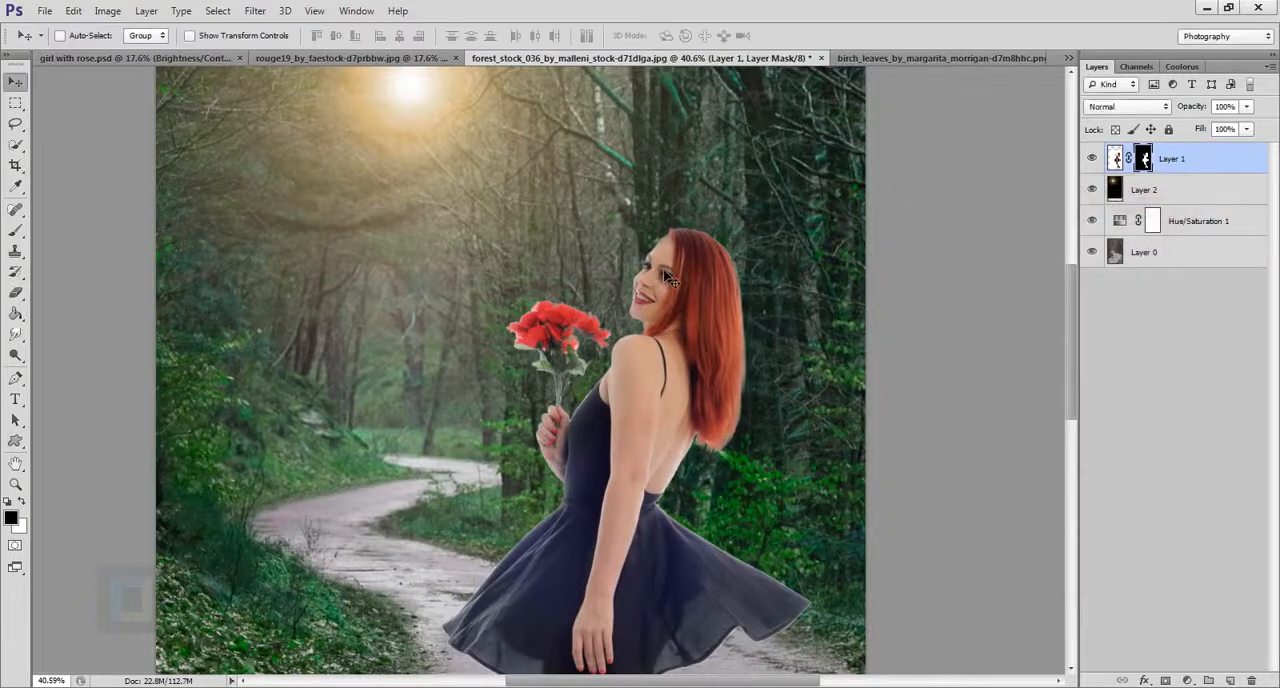
Set up the Brush tool at size 20 with white as the foreground color for the girl's layer mask.
{"action": "scroll", "coordinate": [628, 447], "scroll_direction": "up", "scroll_amount": 10}
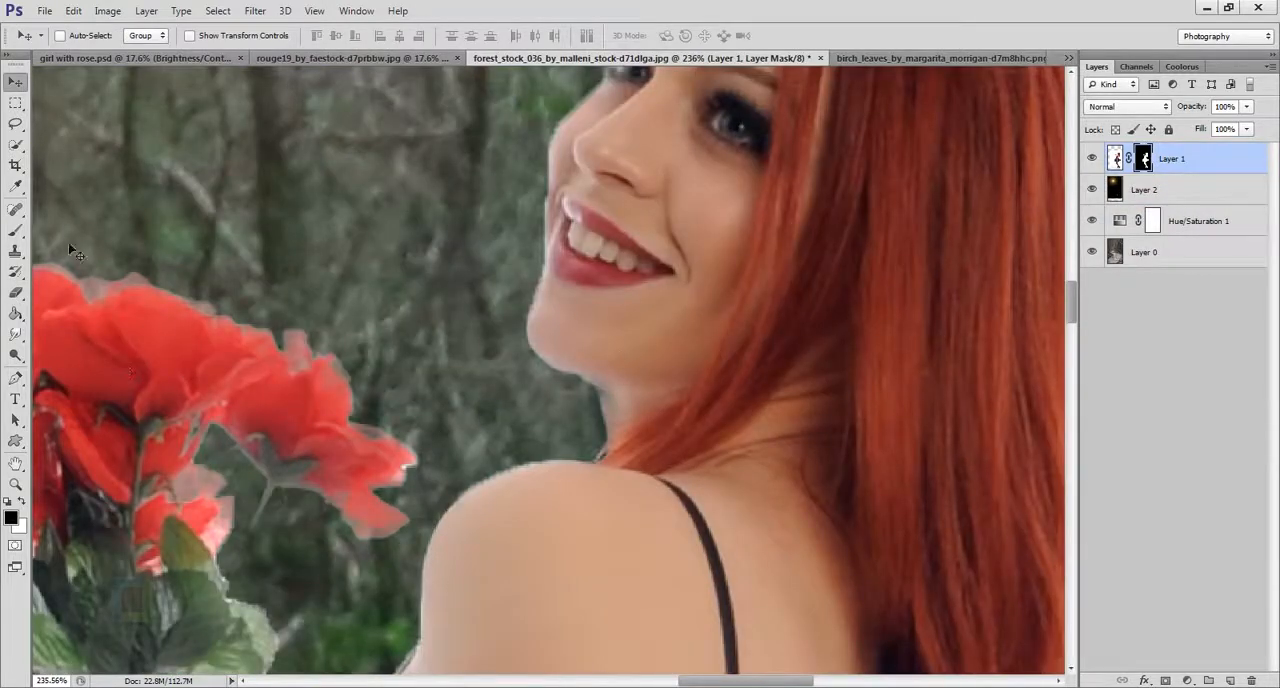
{"action": "left_click", "coordinate": [15, 229]}
{"action": "left_click", "coordinate": [75, 229]}
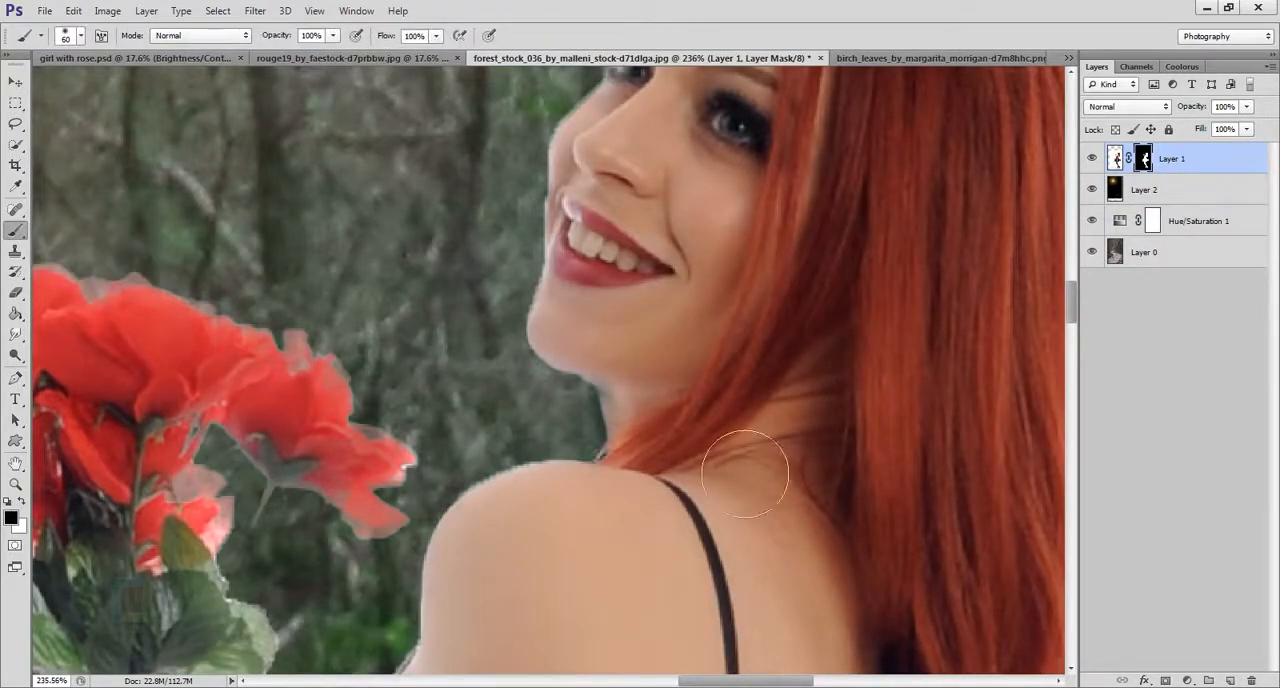
{"action": "key", "text": "bracketleft"}
{"action": "key", "text": "bracketleft"}
{"action": "key", "text": "bracketleft"}
{"action": "key", "text": "bracketleft"}
{"action": "key", "text": "x"}
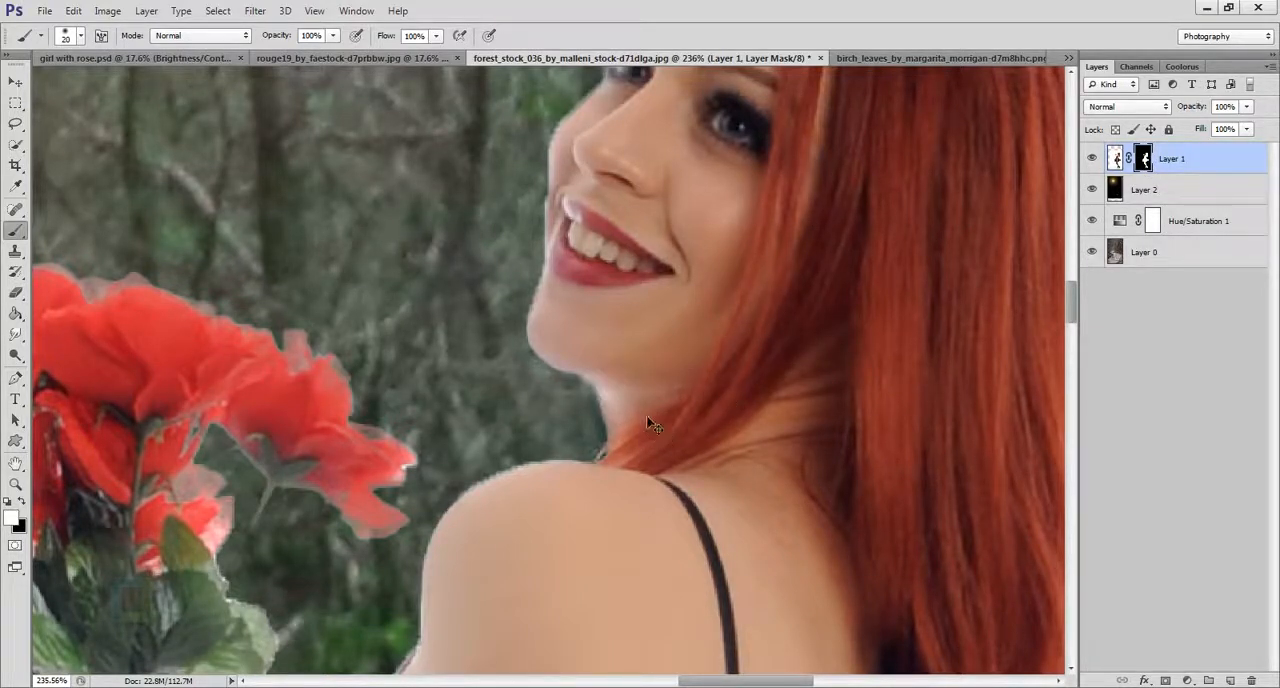
{"action": "scroll", "coordinate": [649, 376], "scroll_direction": "down", "scroll_amount": 14}
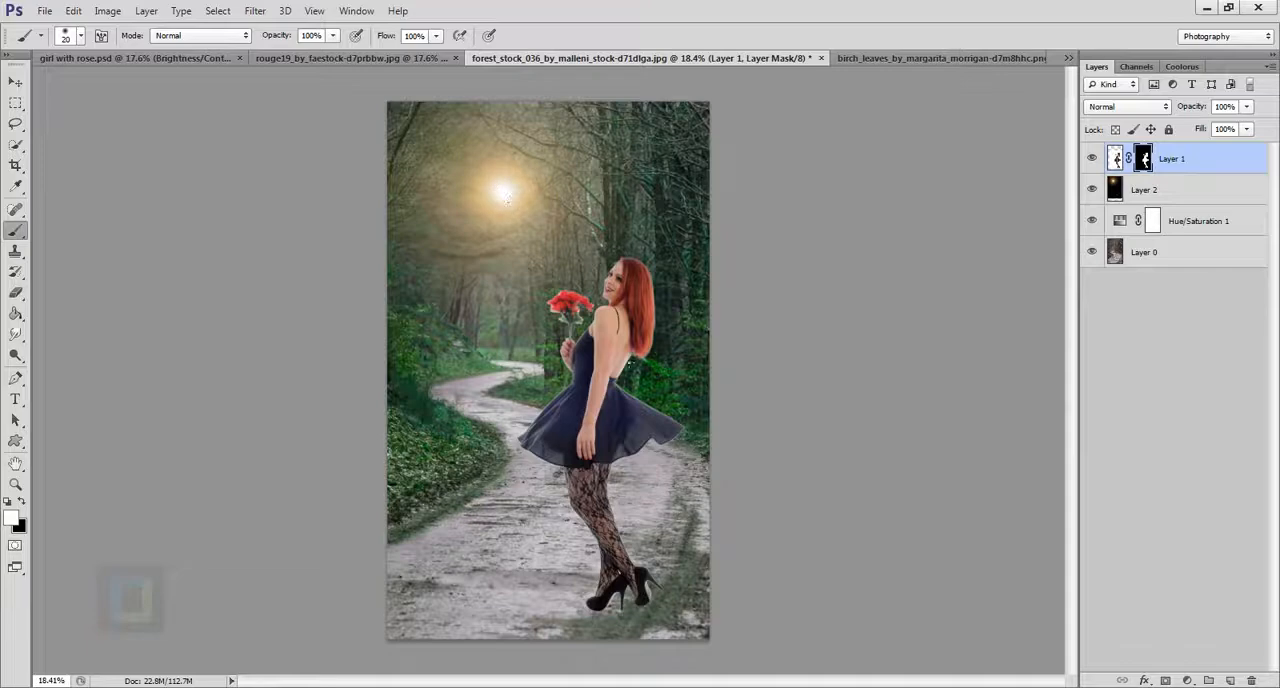
Add an Inner Glow to the girl's layer with the Color Dodge blend mode and a size of 29 px.
{"action": "scroll", "coordinate": [628, 262], "scroll_direction": "up", "scroll_amount": 5}
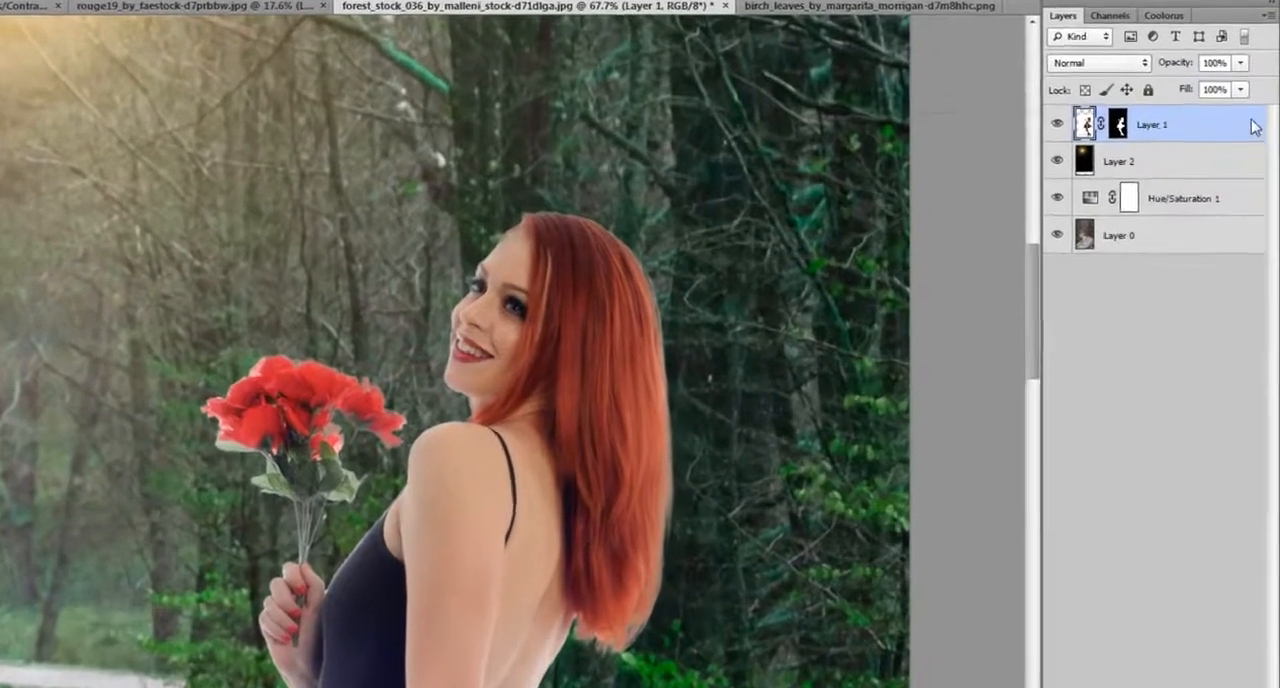
{"action": "double_click", "coordinate": [1262, 160]}
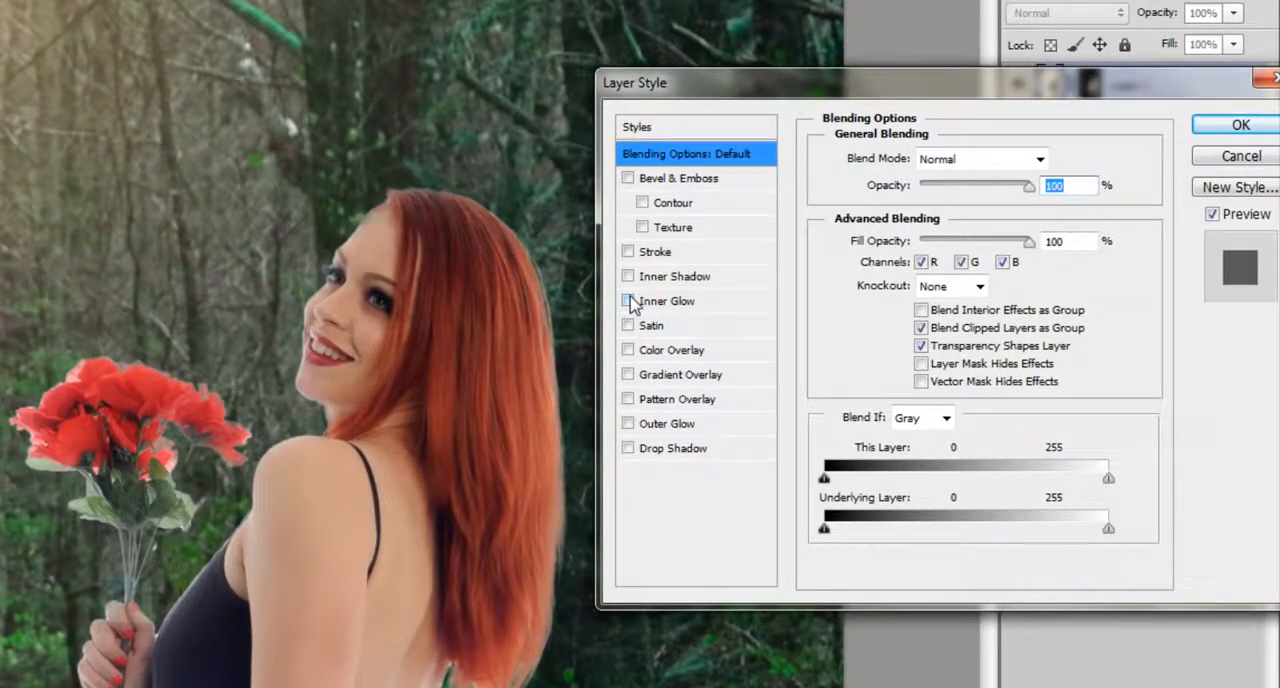
{"action": "left_click", "coordinate": [628, 301]}
{"action": "left_click", "coordinate": [668, 301]}
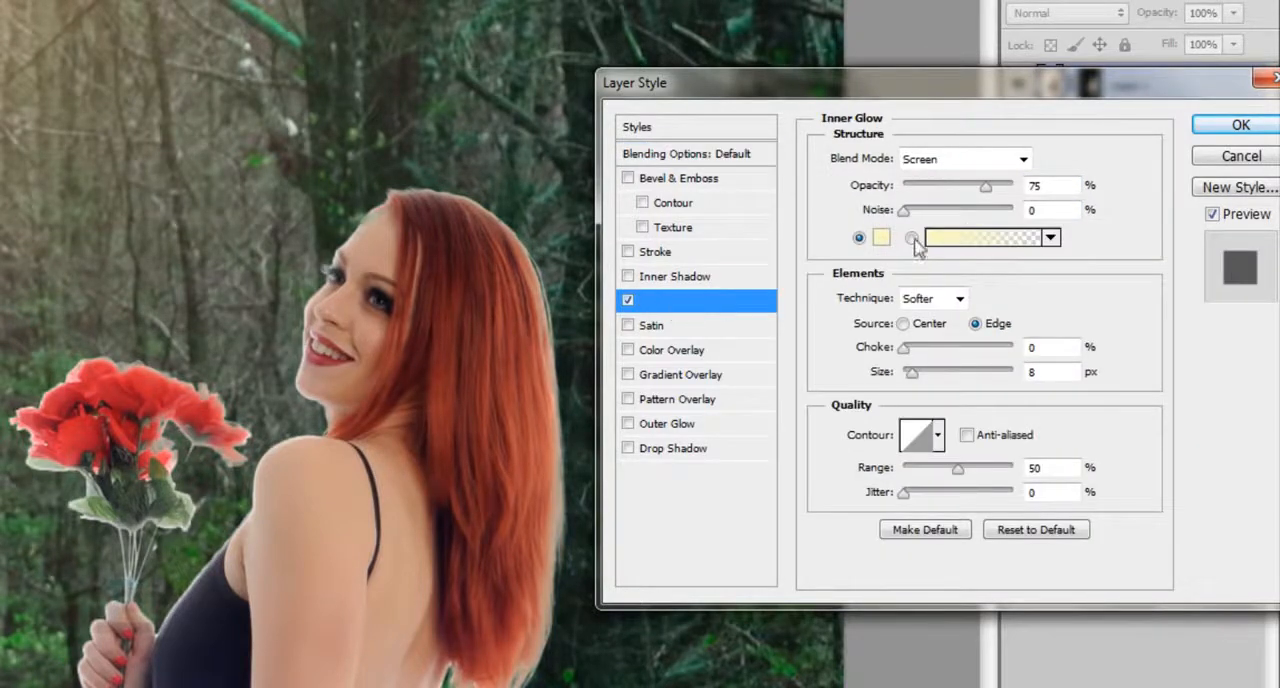
{"action": "left_click", "coordinate": [696, 296]}
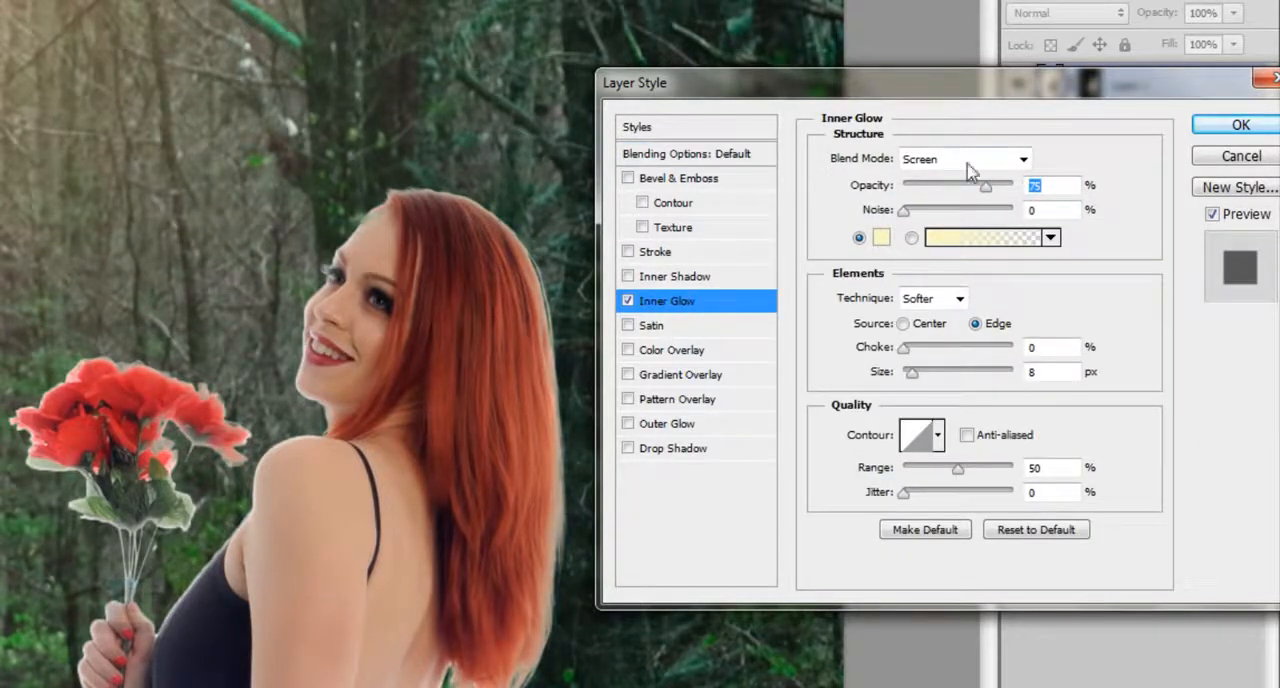
{"action": "left_click", "coordinate": [970, 162]}
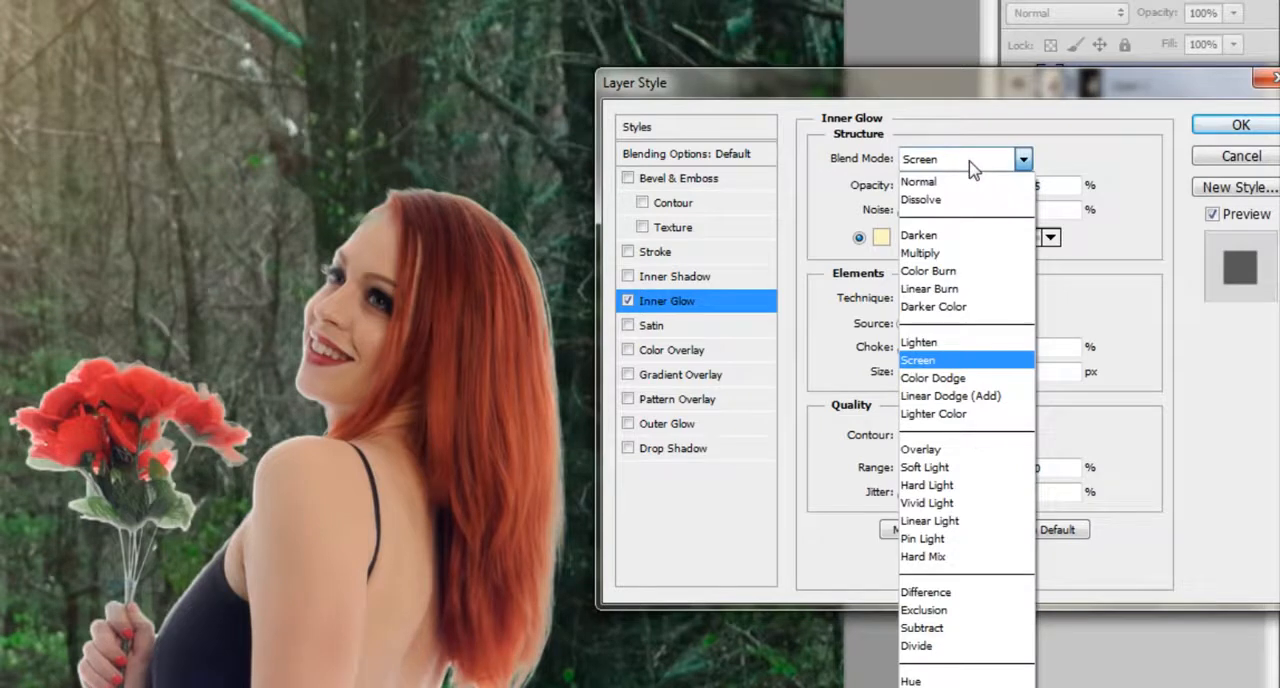
{"action": "left_click", "coordinate": [950, 378]}
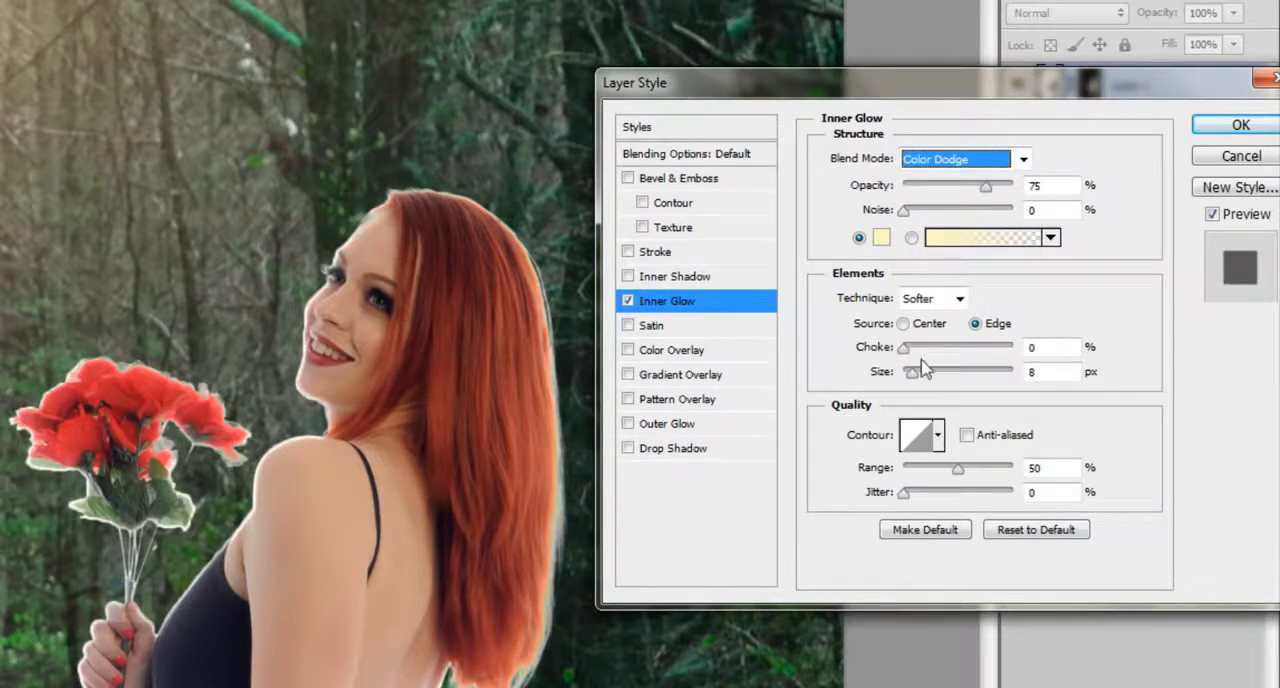
{"action": "left_click_drag", "start_coordinate": [911, 372], "coordinate": [924, 382]}
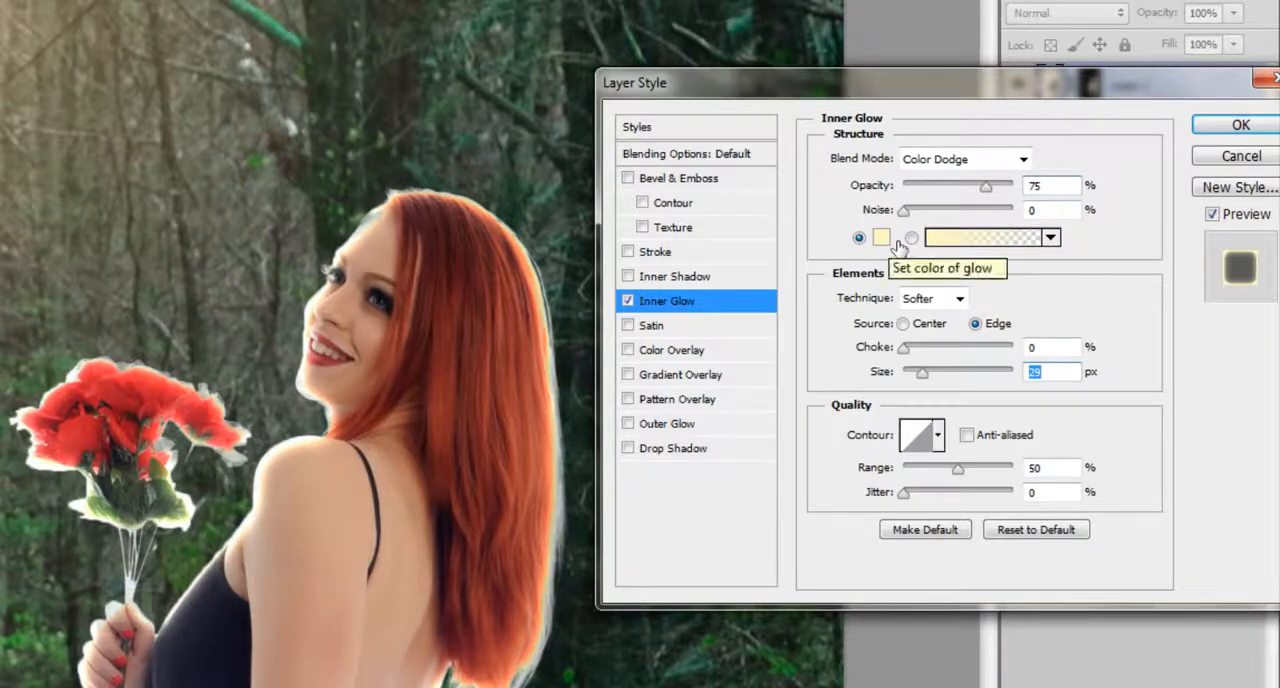
Set the inner glow color to orange #f4892a.
{"action": "left_click", "coordinate": [897, 240]}
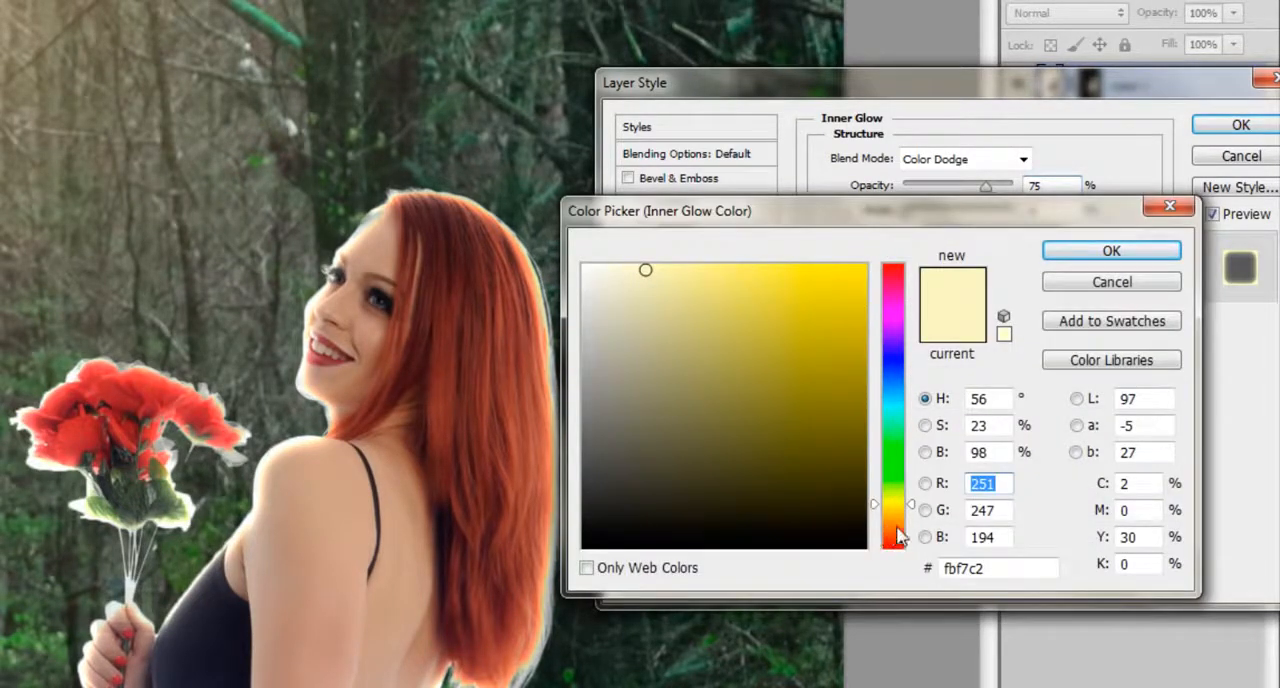
{"action": "left_click", "coordinate": [894, 529]}
{"action": "left_click", "coordinate": [826, 349]}
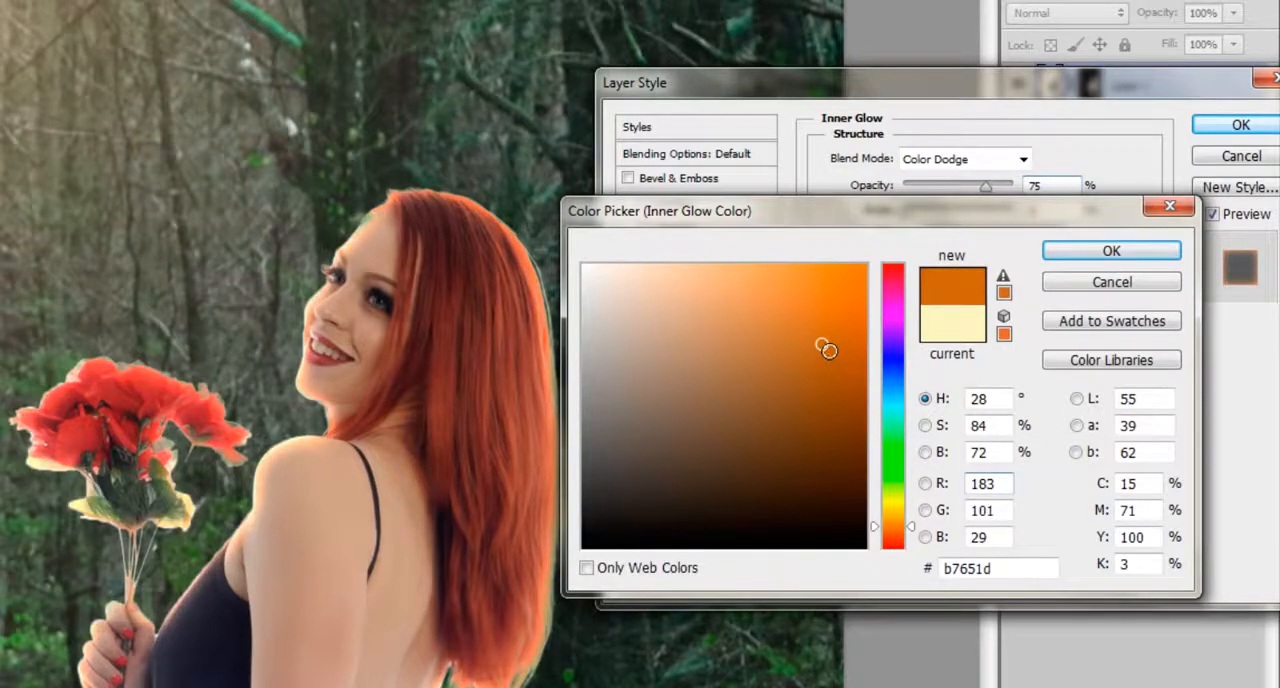
{"action": "left_click", "coordinate": [811, 316]}
{"action": "mouse_move", "coordinate": [811, 316]}
{"action": "left_mouse_down"}
{"action": "mouse_move", "coordinate": [791, 297]}
{"action": "mouse_move", "coordinate": [831, 277]}
{"action": "mouse_move", "coordinate": [817, 276]}
{"action": "left_mouse_up"}
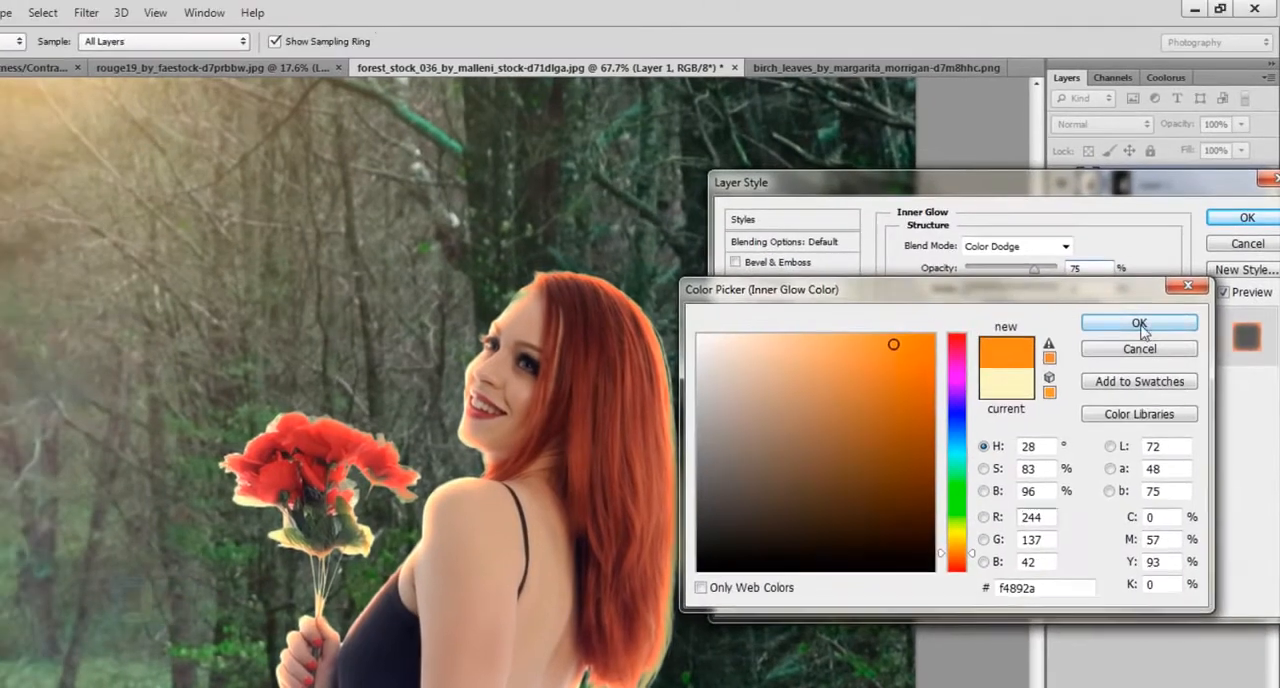
{"action": "left_click", "coordinate": [1111, 250]}
Set the inner glow's opacity to 65% and its color to golden yellow #bd9d1d, and apply the layer style.
{"action": "mouse_move", "coordinate": [1034, 268]}
{"action": "left_mouse_down"}
{"action": "mouse_move", "coordinate": [1014, 269]}
{"action": "mouse_move", "coordinate": [1027, 268]}
{"action": "left_mouse_up"}
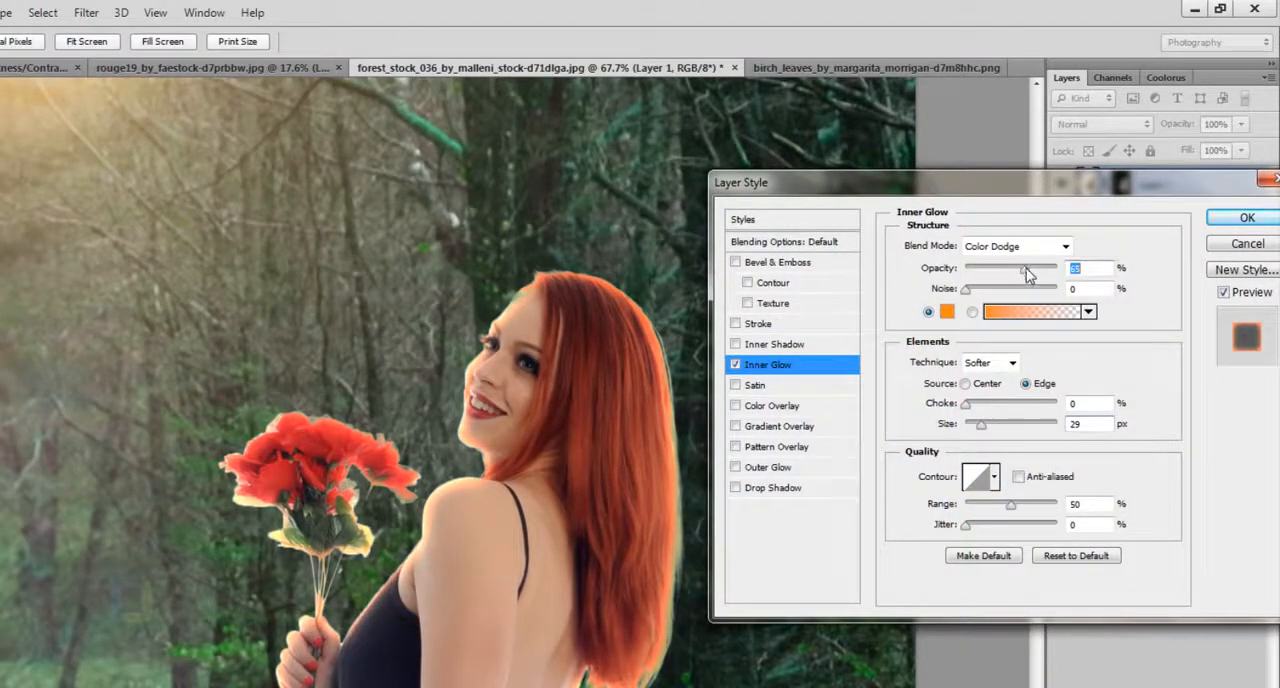
{"action": "left_click", "coordinate": [946, 312]}
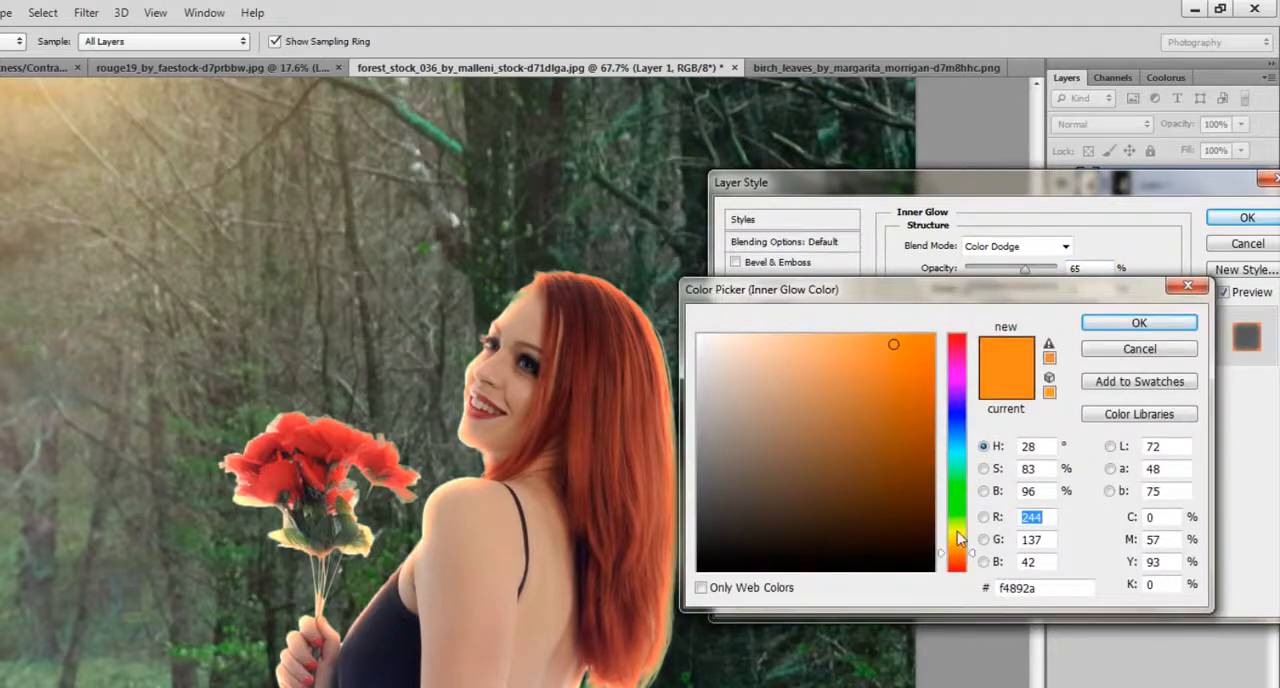
{"action": "mouse_move", "coordinate": [962, 540]}
{"action": "left_mouse_down"}
{"action": "mouse_move", "coordinate": [962, 529]}
{"action": "mouse_move", "coordinate": [960, 545]}
{"action": "left_mouse_up"}
{"action": "left_click", "coordinate": [913, 434]}
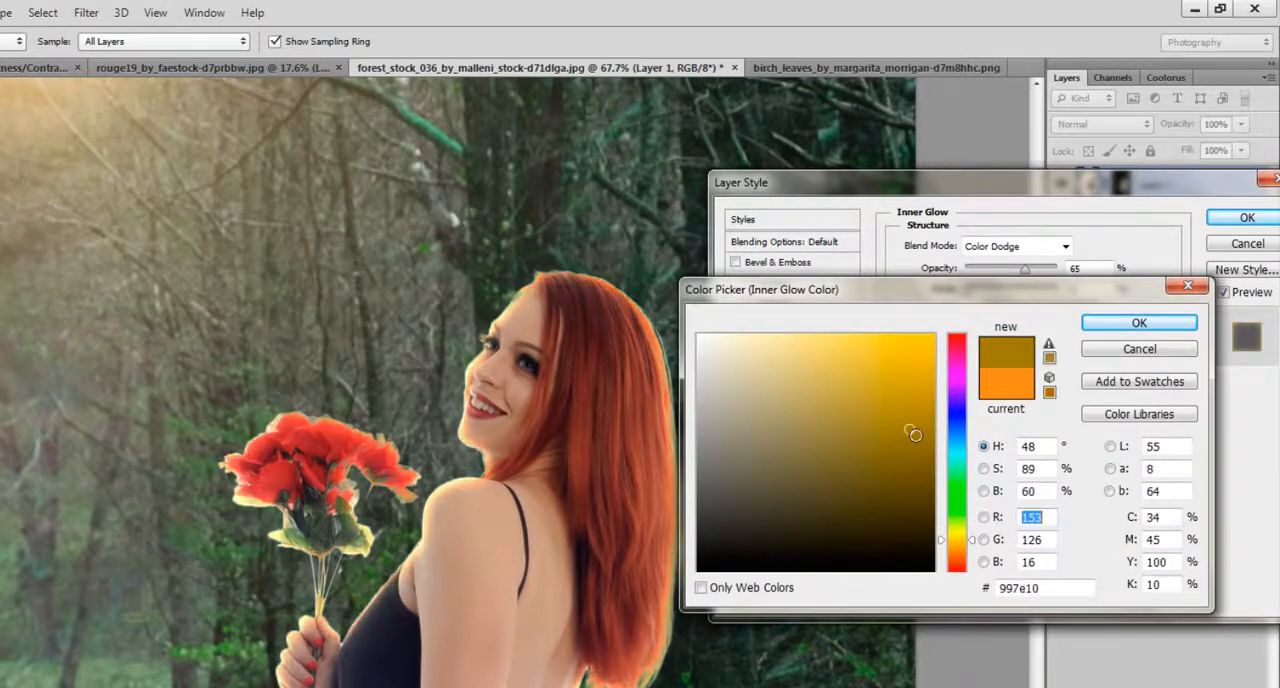
{"action": "left_click_drag", "start_coordinate": [911, 432], "coordinate": [900, 398]}
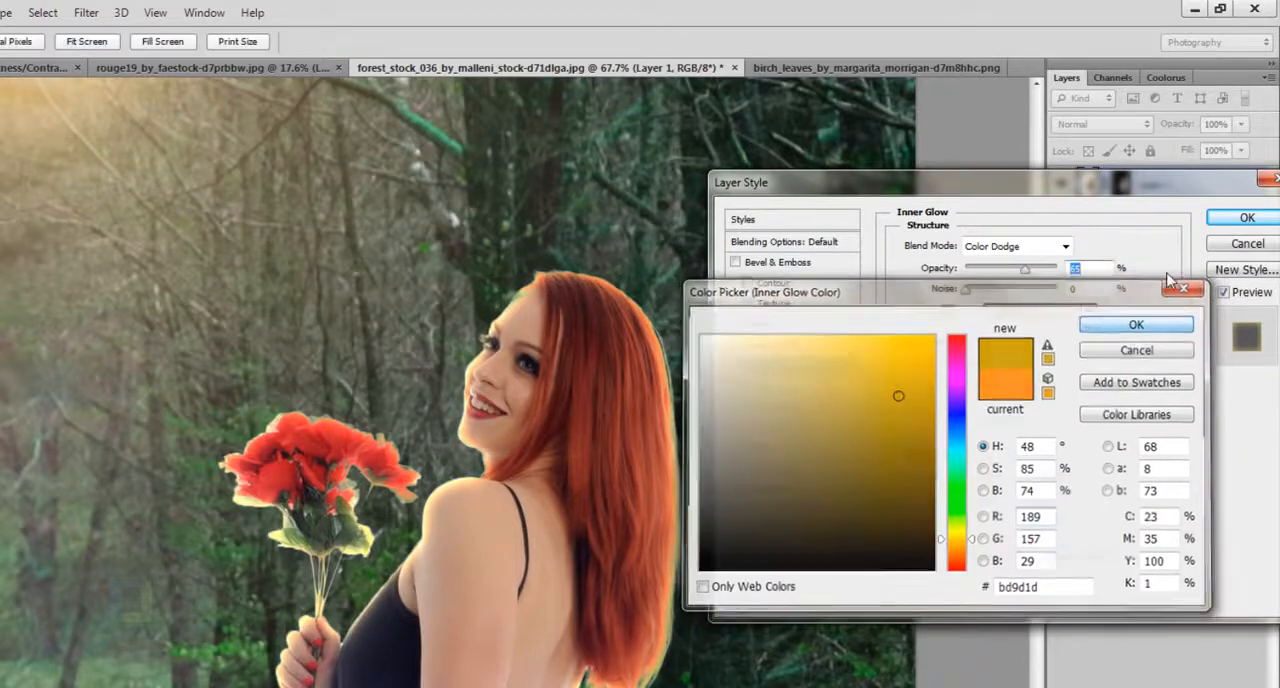
{"action": "left_click", "coordinate": [1138, 323]}
{"action": "left_click", "coordinate": [1246, 218]}
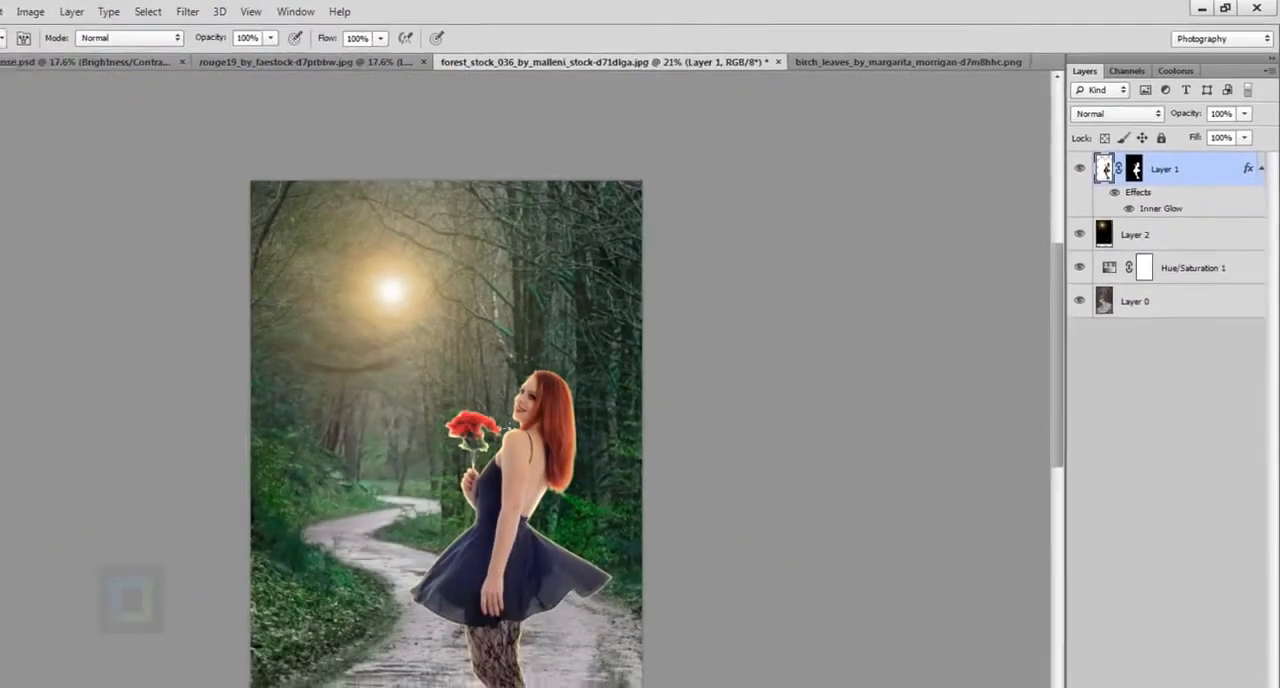
{"action": "scroll", "coordinate": [509, 427], "scroll_direction": "down", "scroll_amount": 4}
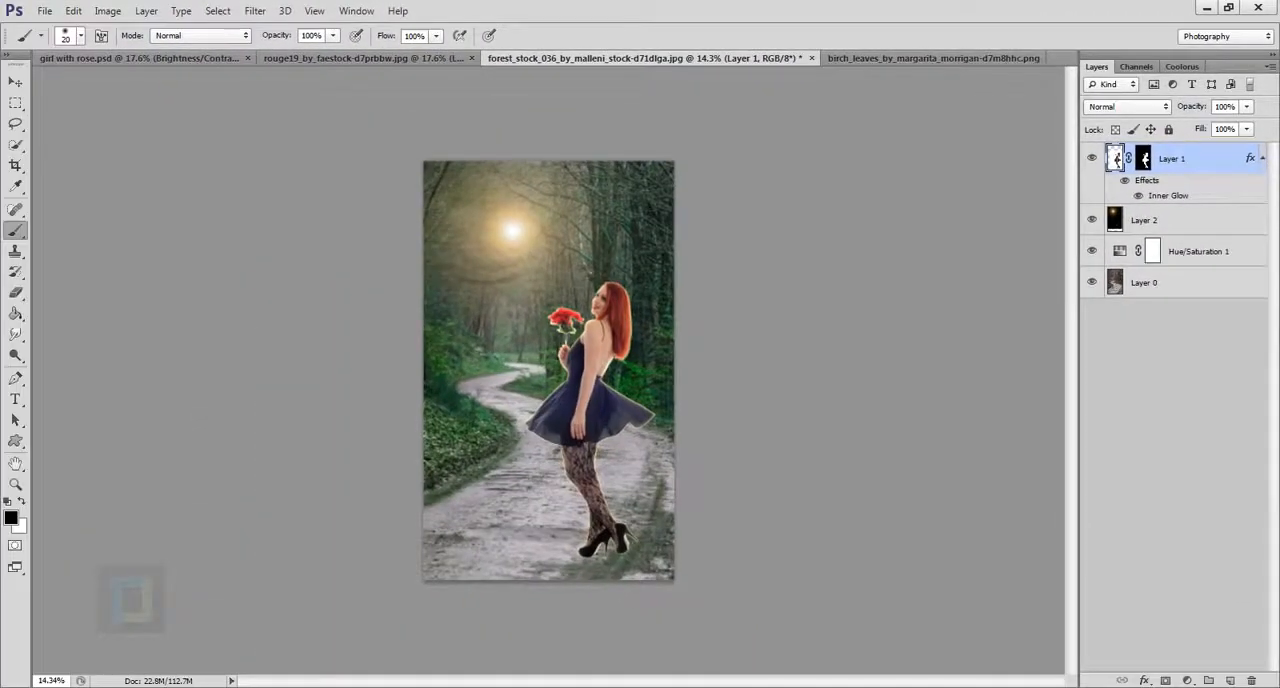
Compare the girl with and without her inner glow effect.
{"action": "scroll", "coordinate": [509, 427], "scroll_direction": "up", "scroll_amount": 2}
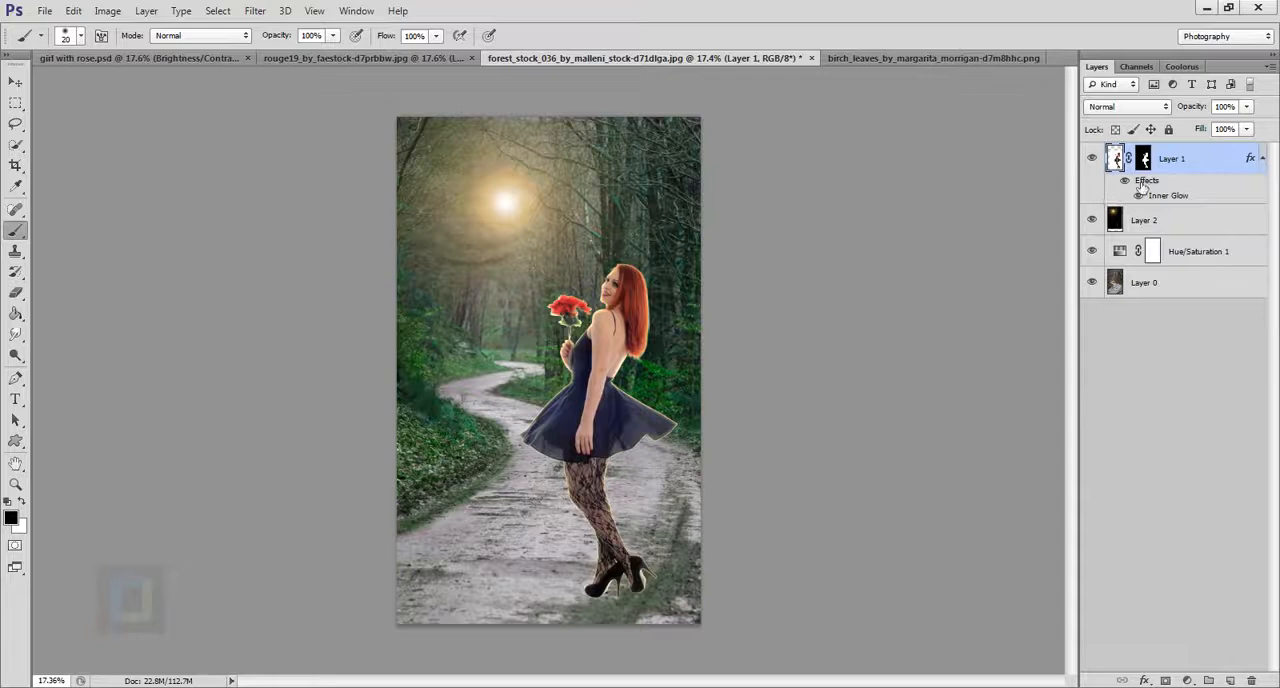
{"action": "left_click", "coordinate": [1126, 182]}
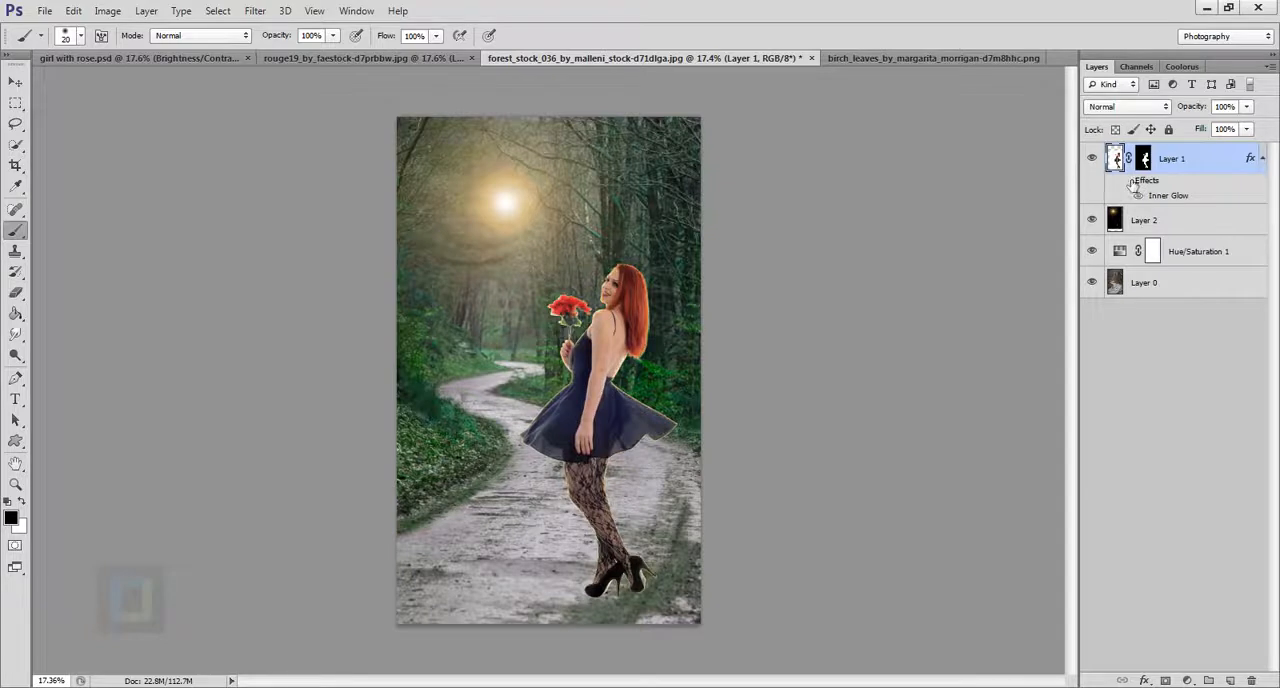
{"action": "left_click", "coordinate": [1126, 182]}
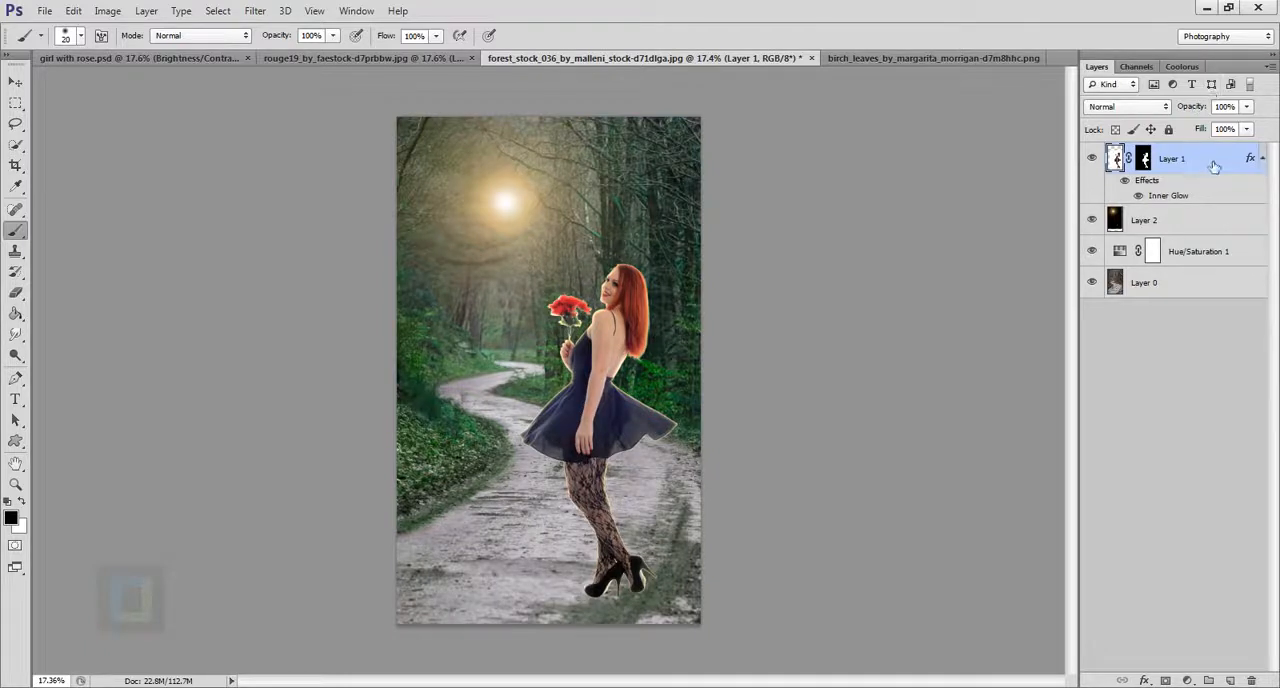
Duplicate the girl's layer, apply the copy's layer mask and remove the copy's layer effects.
{"action": "key", "text": "ctrl+j"}
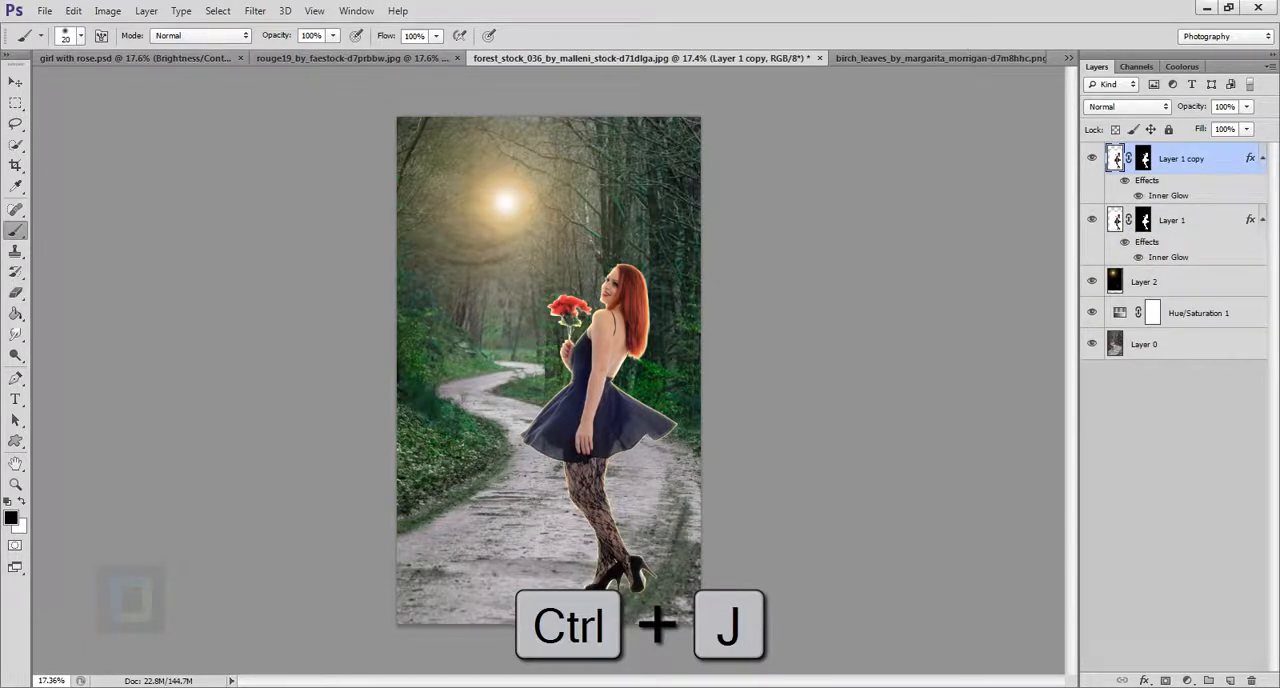
{"action": "left_click", "coordinate": [1143, 158]}
{"action": "right_click", "coordinate": [1143, 157]}
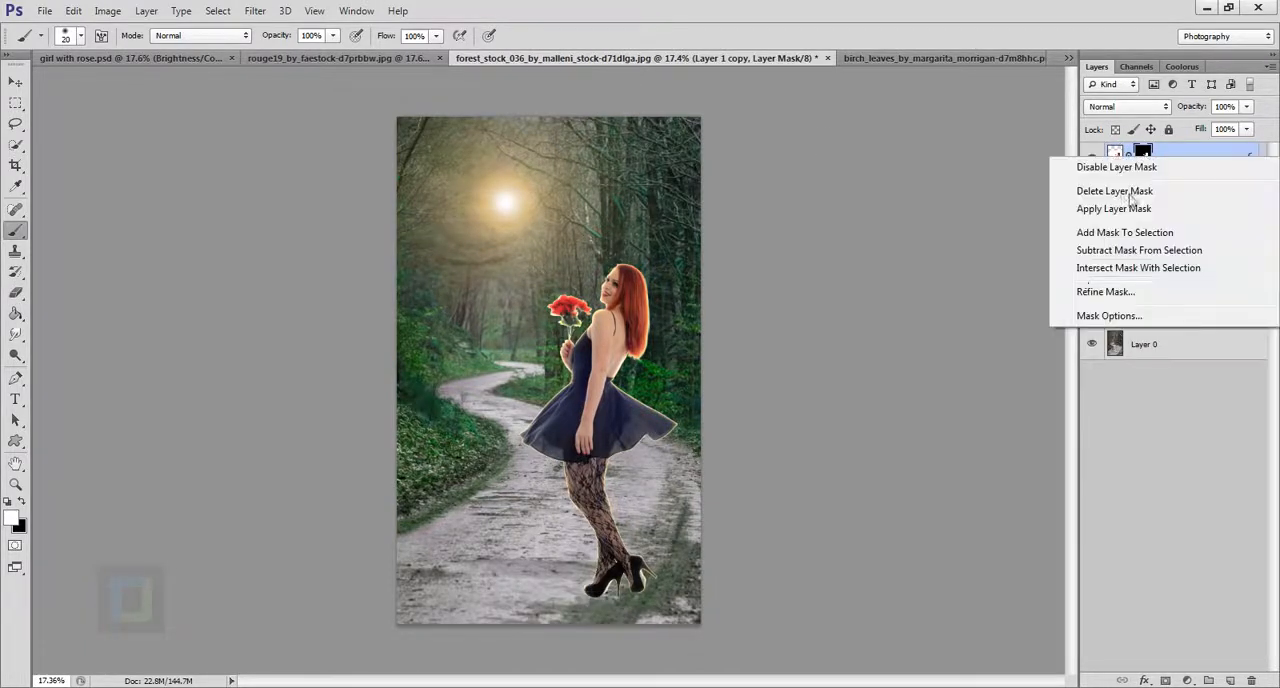
{"action": "left_click", "coordinate": [1095, 209]}
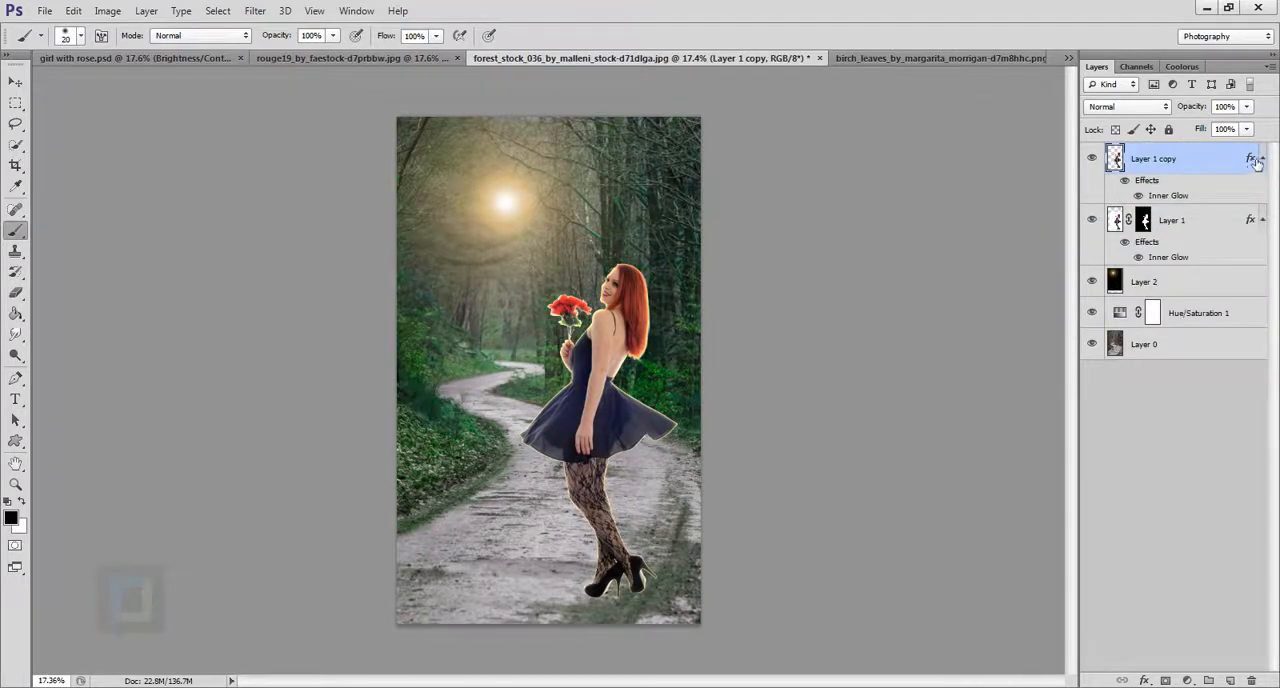
{"action": "left_click_drag", "start_coordinate": [1256, 163], "coordinate": [1252, 680]}
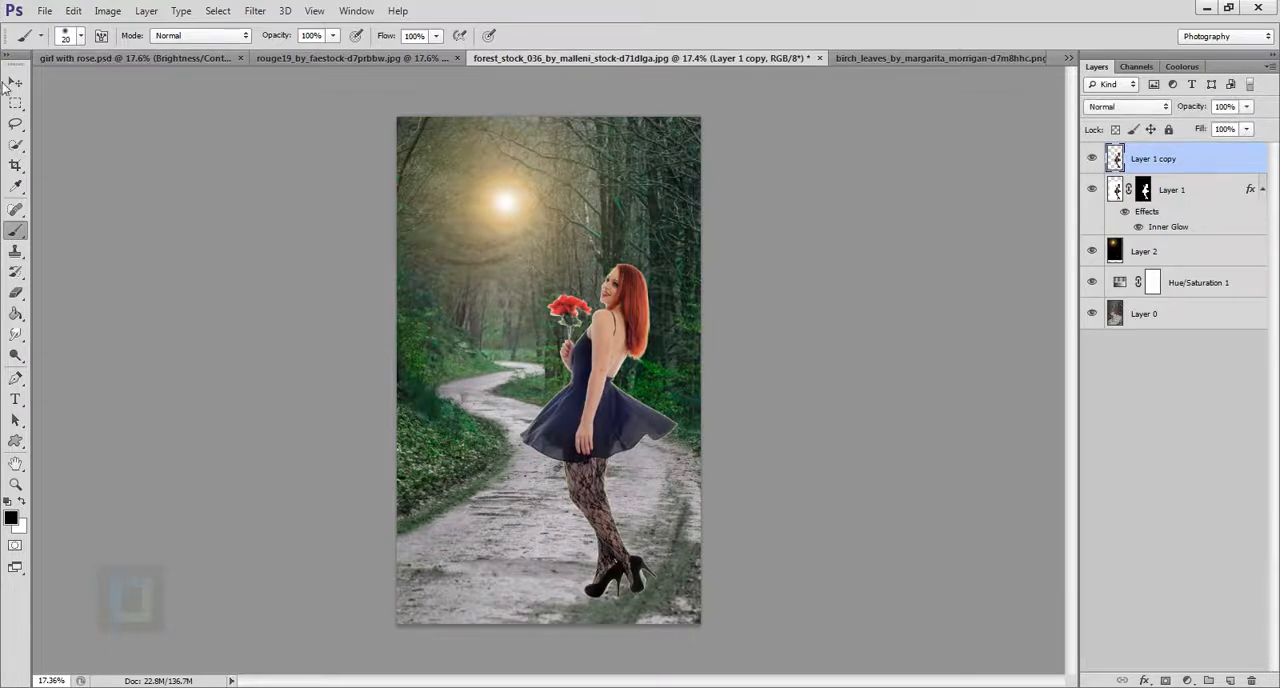
{"action": "key", "text": "v"}
{"action": "left_click_drag", "start_coordinate": [590, 466], "coordinate": [537, 463]}
{"action": "key", "text": "ctrl+z"}
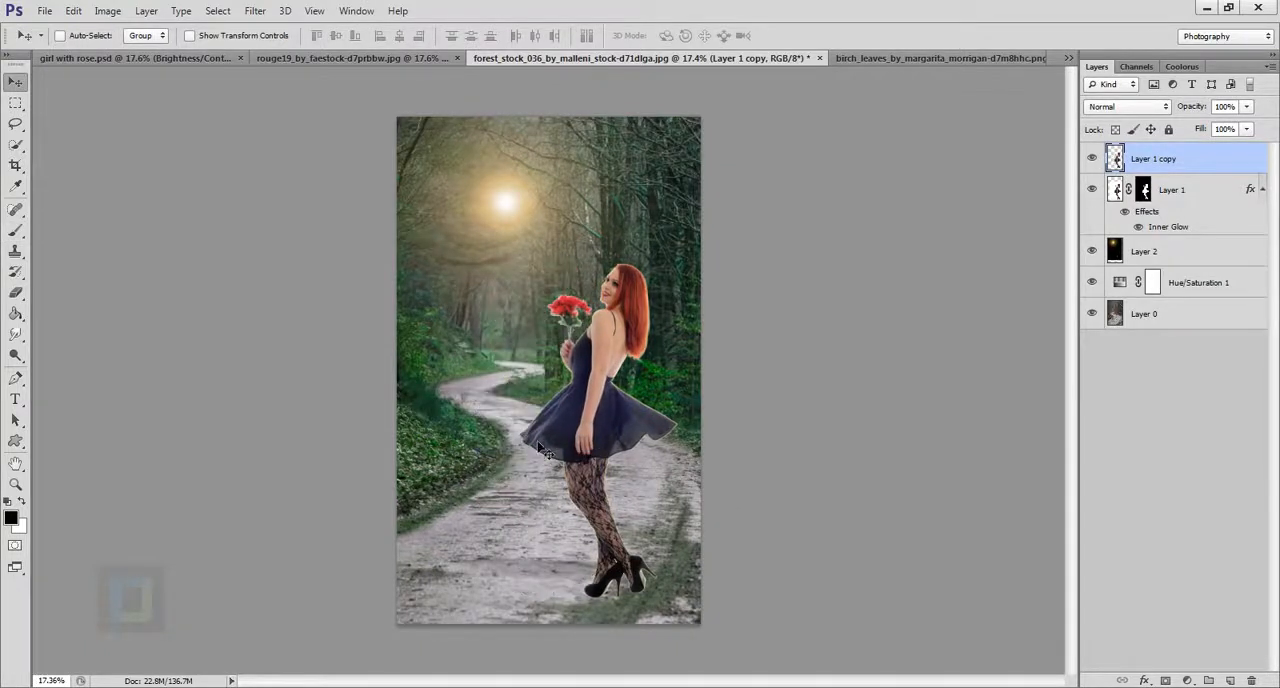
Turn the copied girl into a black silhouette using a Hue/Saturation adjustment with Lightness -100.
{"action": "left_click", "coordinate": [110, 18]}
{"action": "mouse_move", "coordinate": [128, 51]}
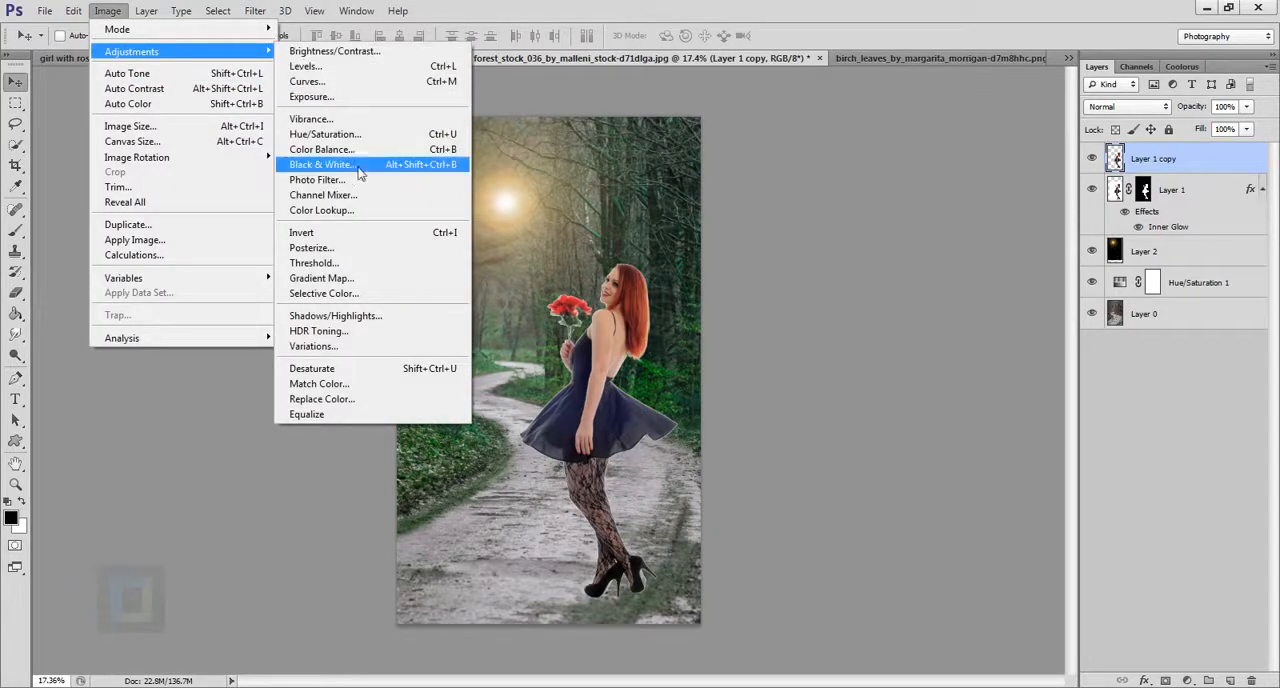
{"action": "left_click", "coordinate": [328, 134]}
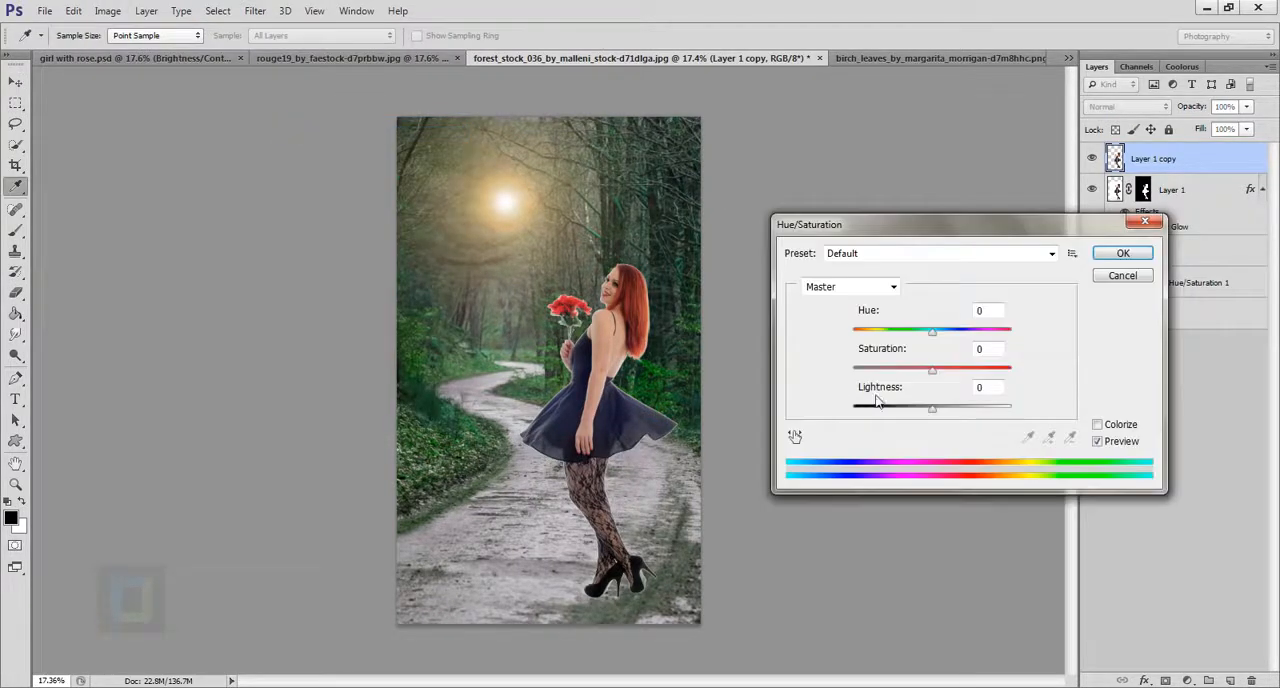
{"action": "left_click_drag", "start_coordinate": [931, 411], "coordinate": [853, 411]}
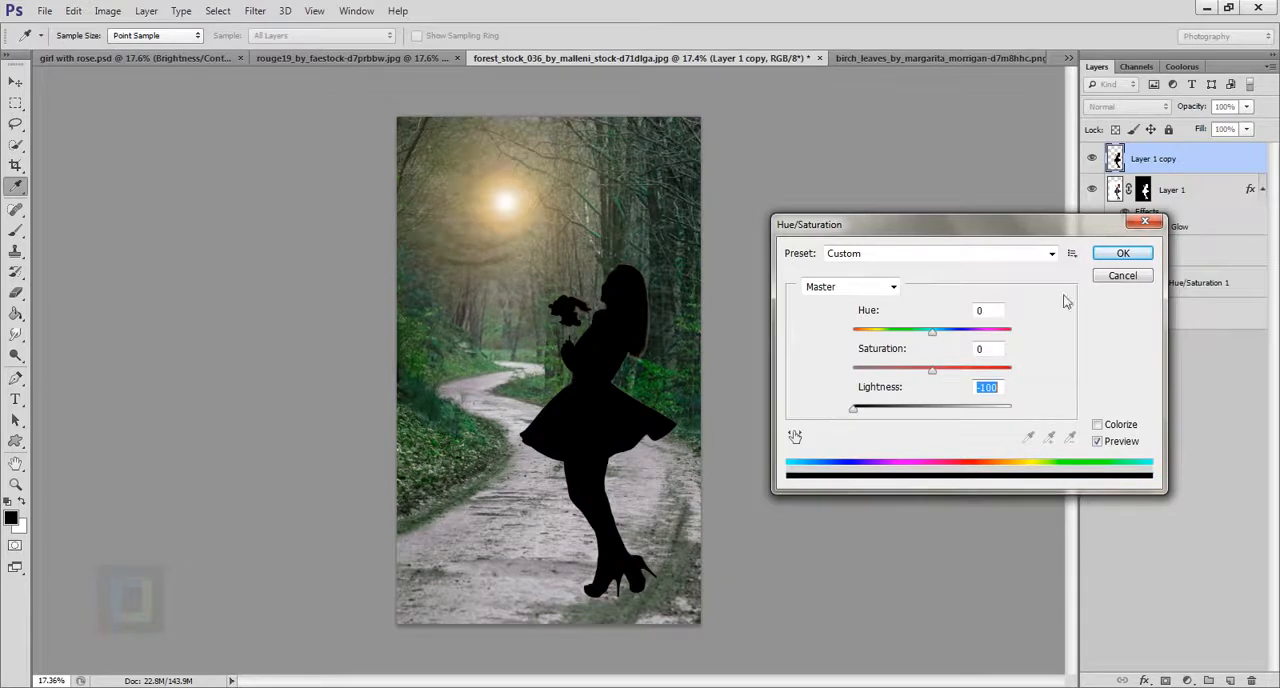
{"action": "left_click", "coordinate": [1117, 255]}
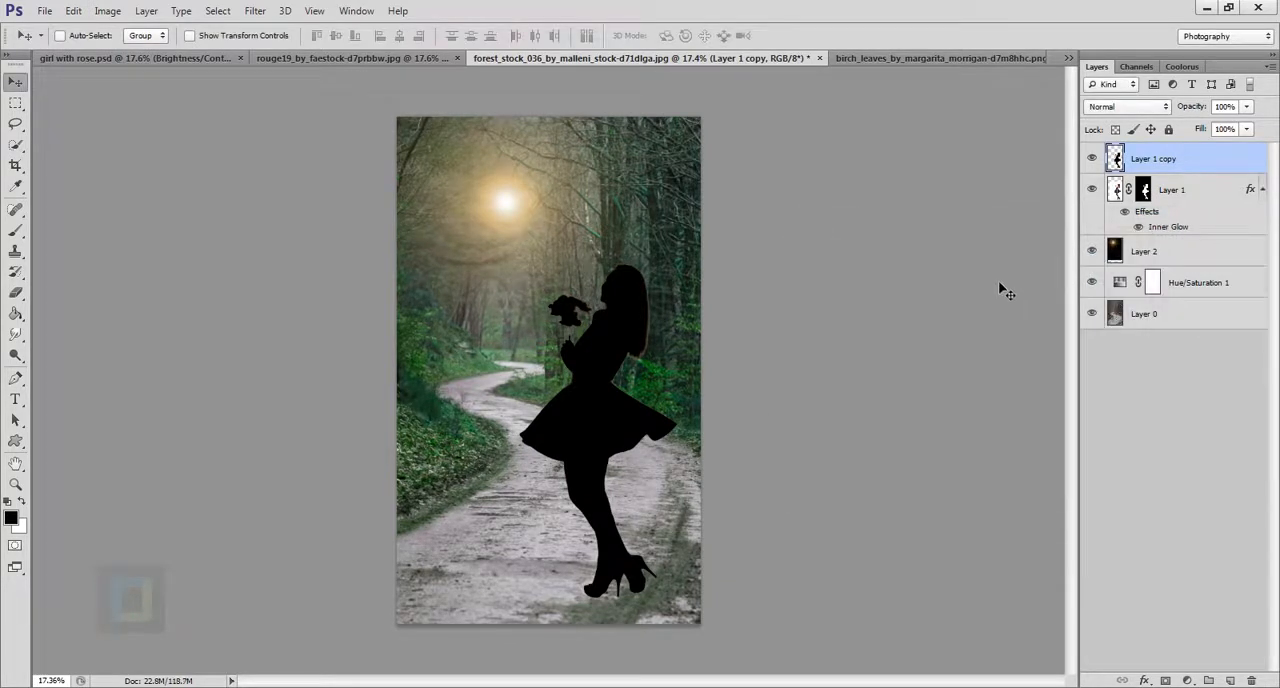
Flip the silhouette vertically below the girl's feet with Free Transform, scaling its height to about -71.56%.
{"action": "key", "text": "ctrl+t"}
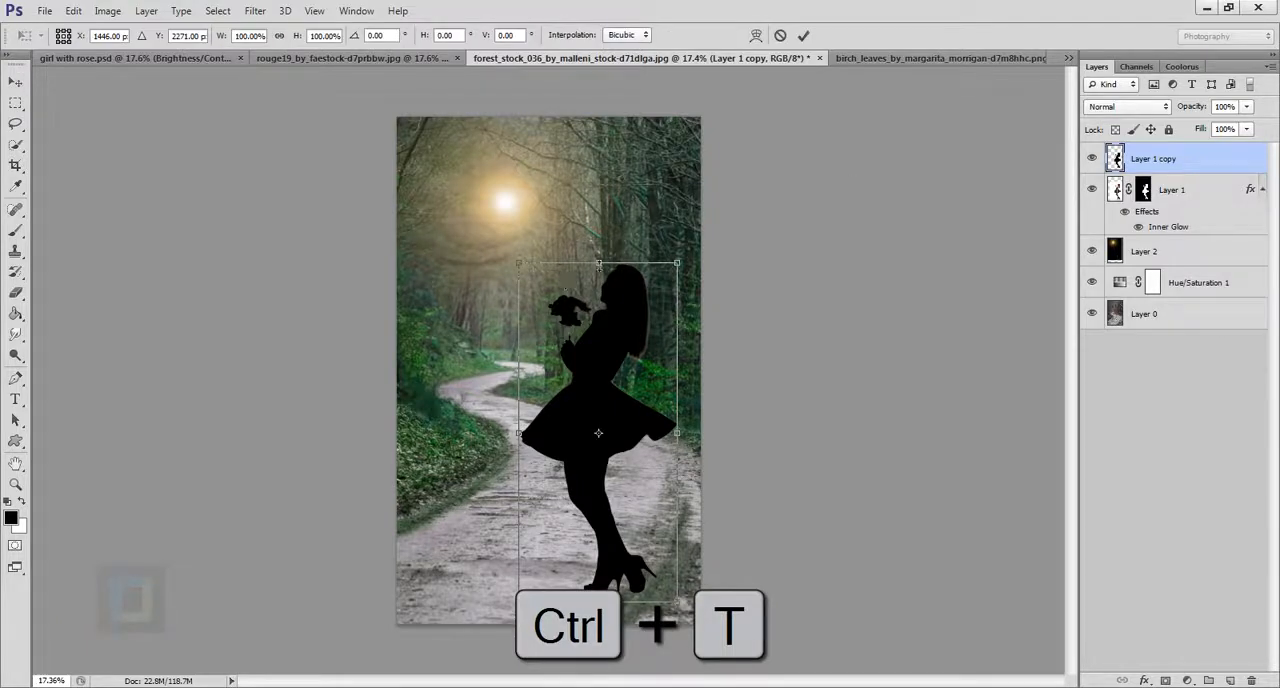
{"action": "left_click_drag", "start_coordinate": [607, 264], "coordinate": [588, 684]}
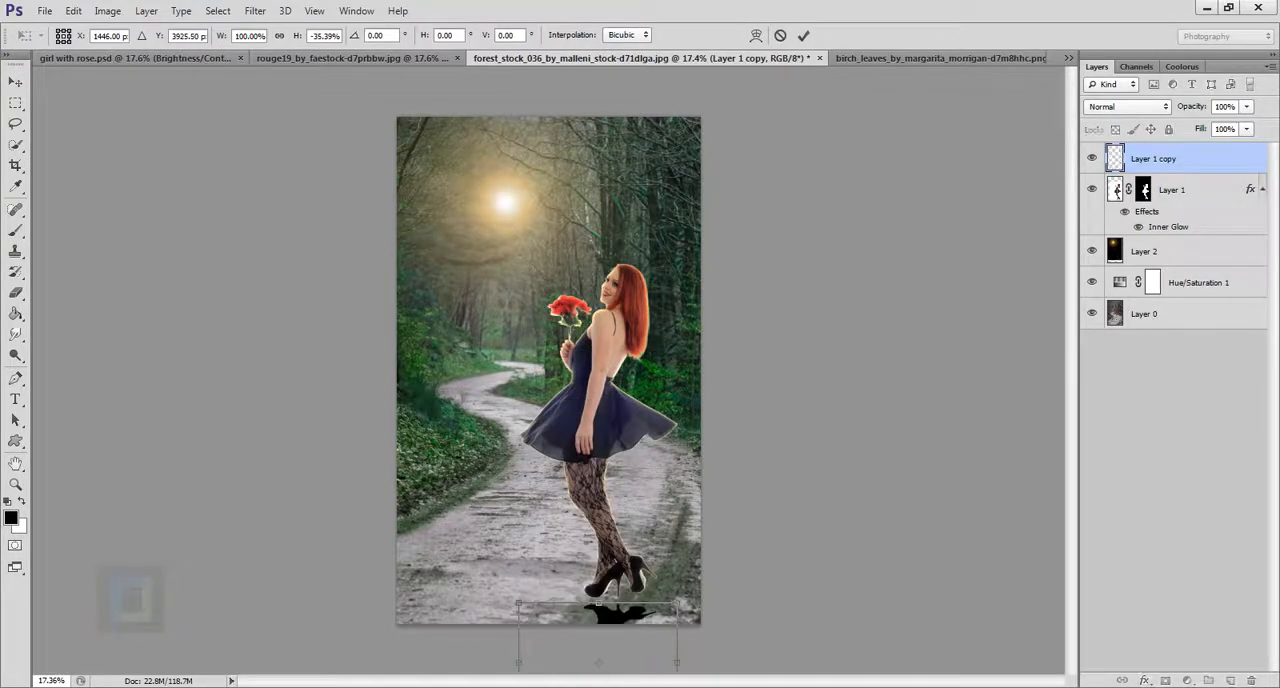
{"action": "scroll", "coordinate": [680, 537], "scroll_direction": "up", "scroll_amount": 4}
{"action": "left_click_drag", "start_coordinate": [660, 545], "coordinate": [570, 60]}
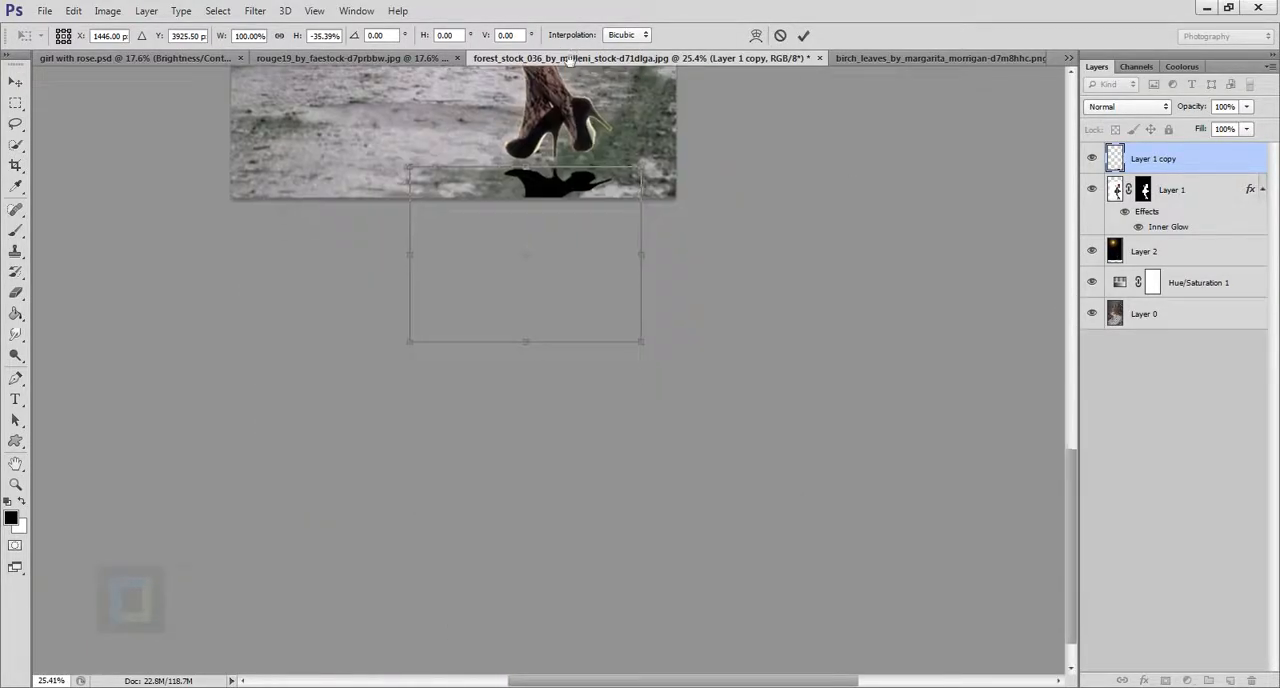
{"action": "left_click_drag", "start_coordinate": [531, 339], "coordinate": [531, 521]}
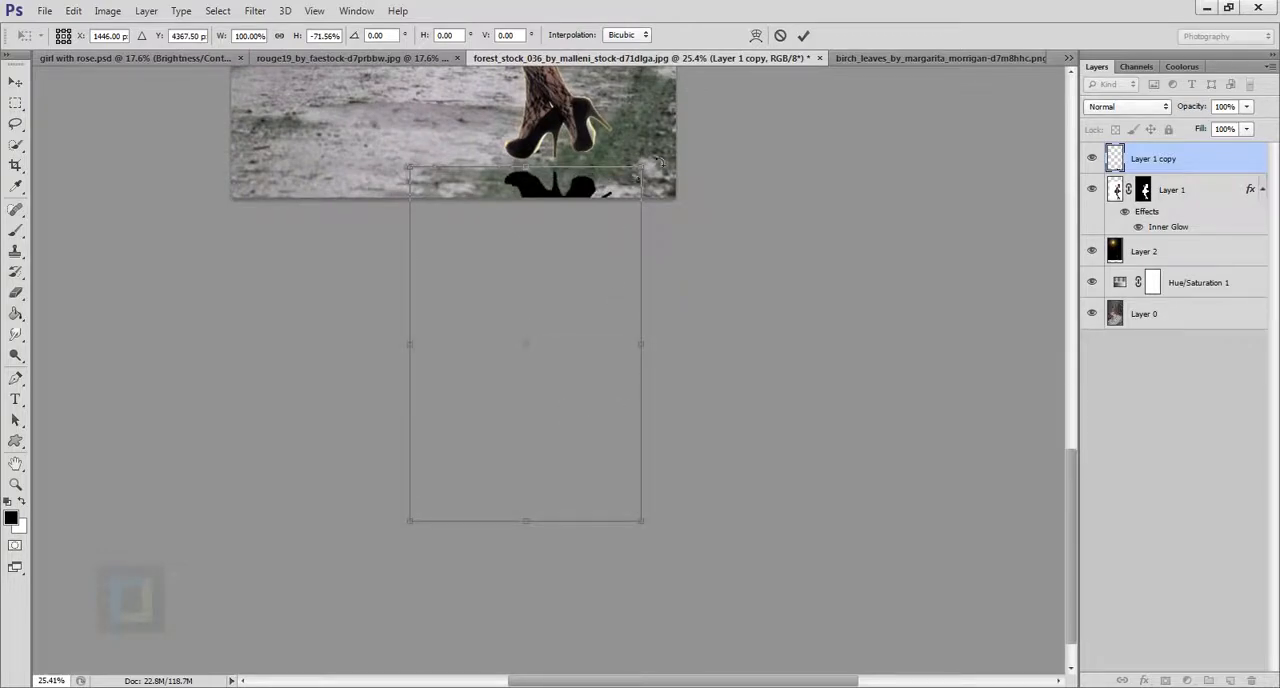
Rotate the flipped silhouette about 6.5° counterclockwise, position it directly beneath the shoes and apply the transformation.
{"action": "left_click_drag", "start_coordinate": [661, 162], "coordinate": [650, 117]}
{"action": "left_click_drag", "start_coordinate": [552, 242], "coordinate": [570, 215]}
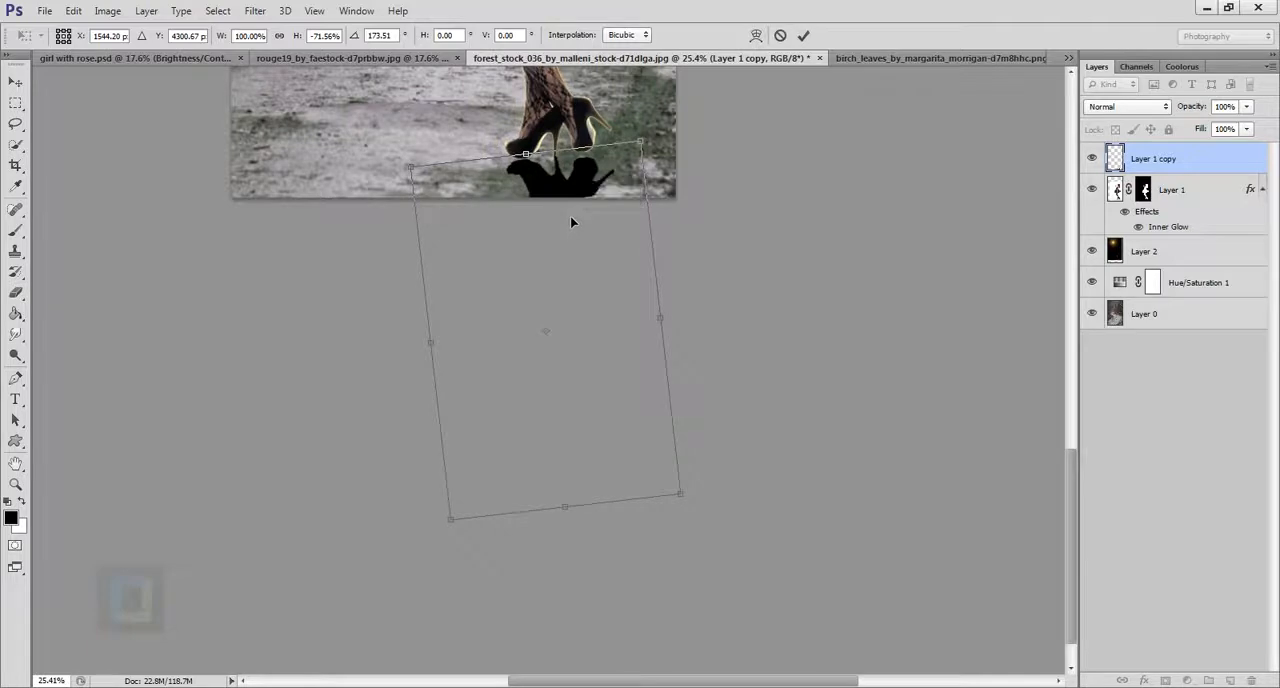
{"action": "scroll", "coordinate": [575, 195], "scroll_direction": "up", "scroll_amount": 5}
{"action": "scroll", "coordinate": [580, 192], "scroll_direction": "up", "scroll_amount": 4}
{"action": "left_click_drag", "start_coordinate": [586, 157], "coordinate": [620, 340]}
{"action": "key", "text": "Return"}
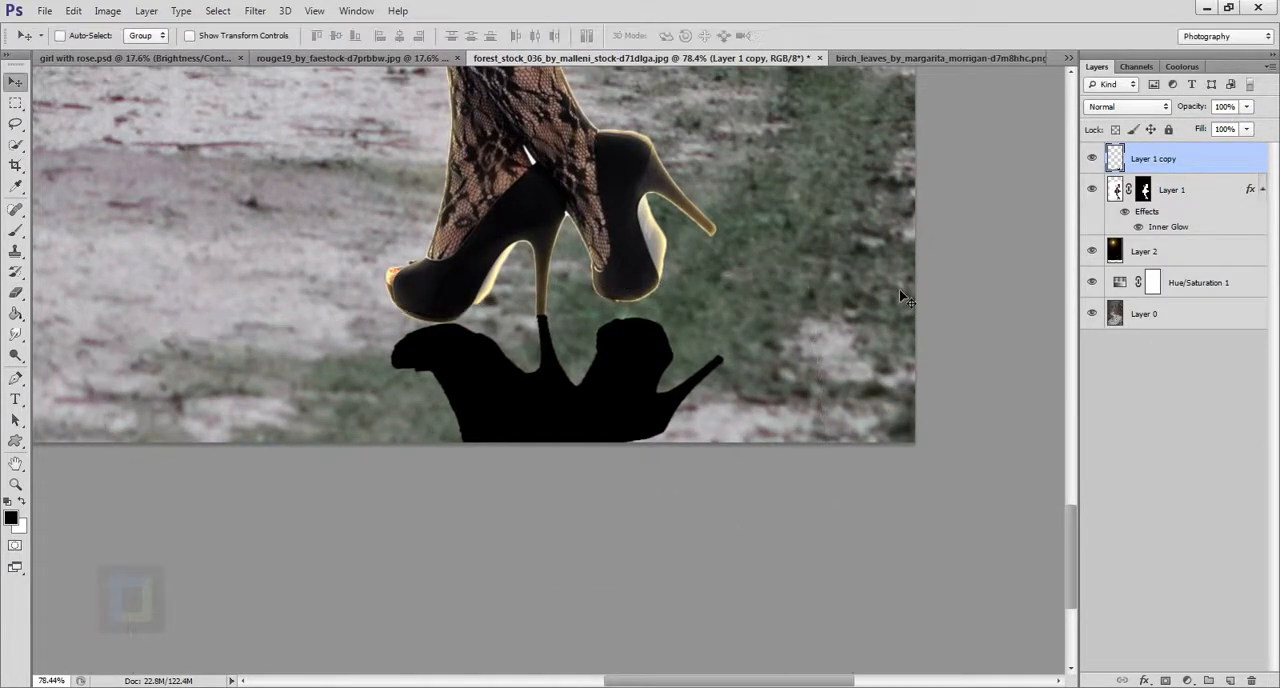
Stack the shadow layer beneath the girl's layer and distort its two upper corners upward toward the shoe soles.
{"action": "left_click_drag", "start_coordinate": [1185, 163], "coordinate": [1193, 247]}
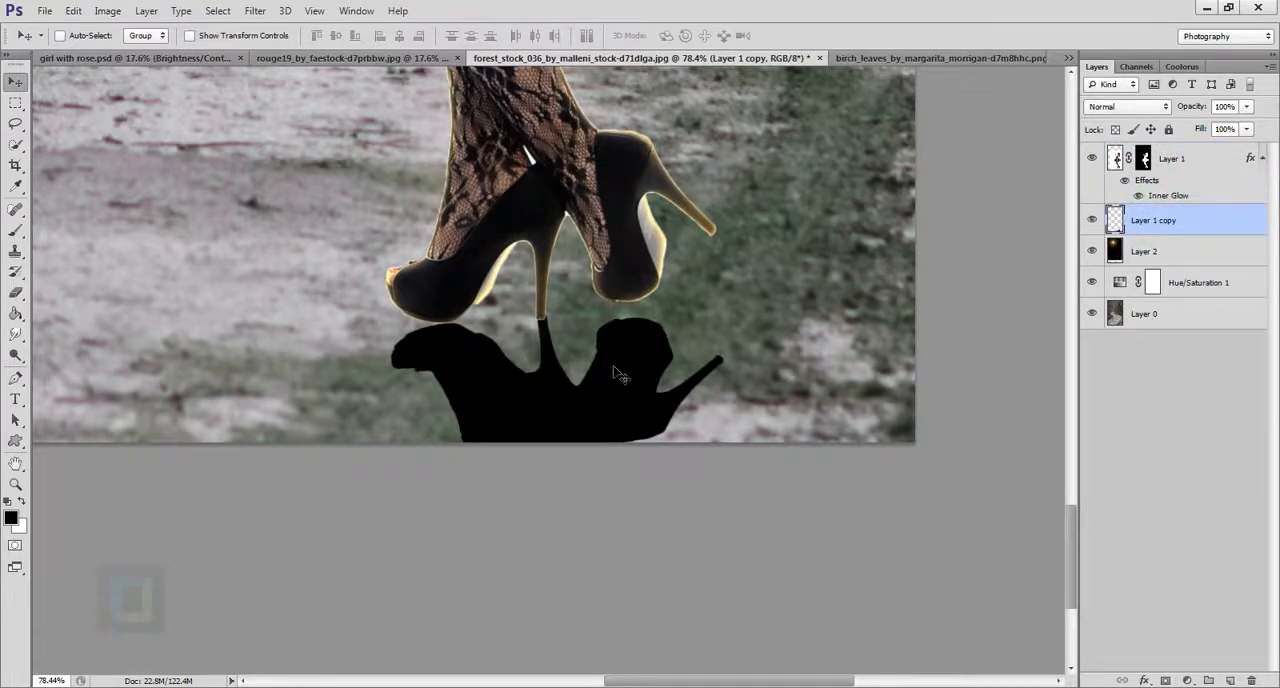
{"action": "key", "text": "ctrl+t"}
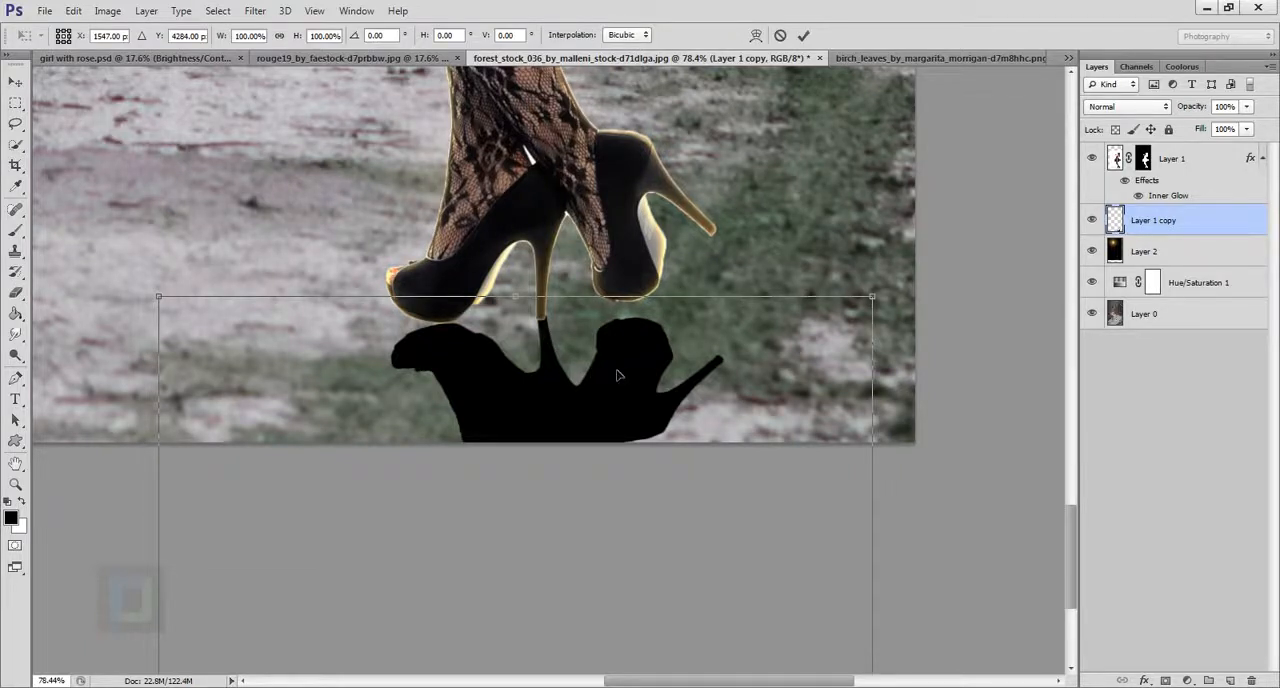
{"action": "right_click", "coordinate": [617, 374]}
{"action": "left_click", "coordinate": [665, 472]}
{"action": "left_click_drag", "start_coordinate": [161, 298], "coordinate": [160, 286]}
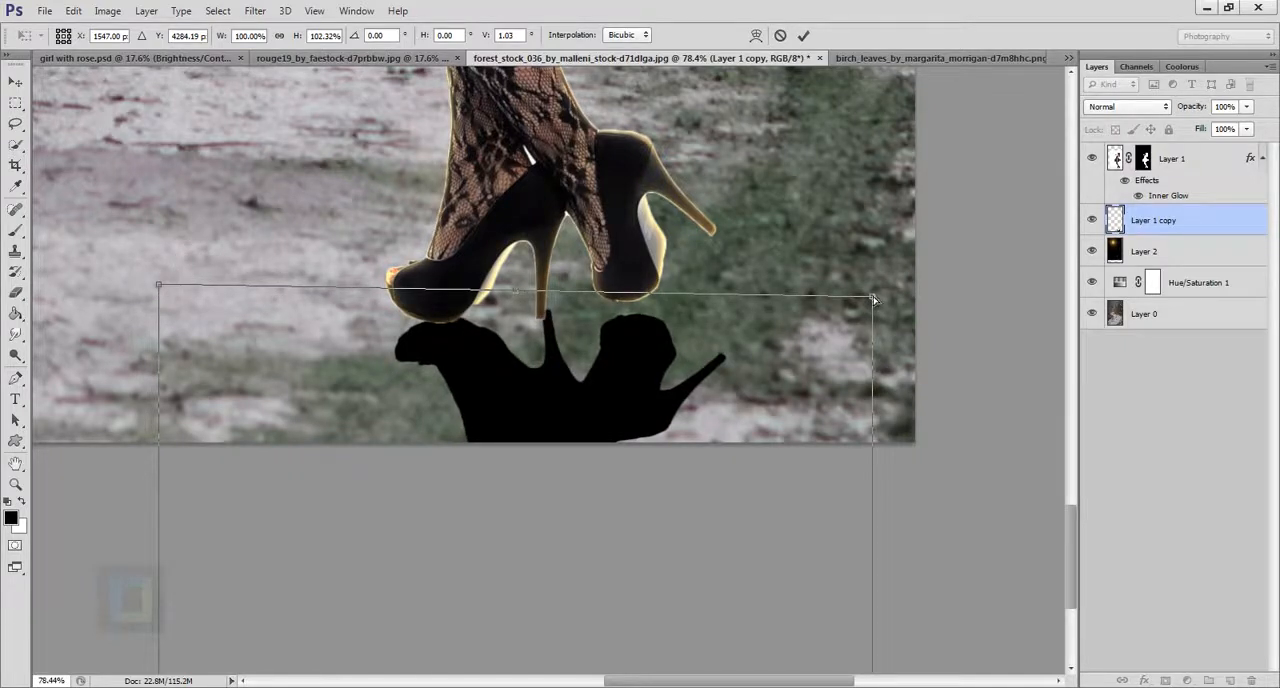
{"action": "left_click_drag", "start_coordinate": [873, 298], "coordinate": [872, 268]}
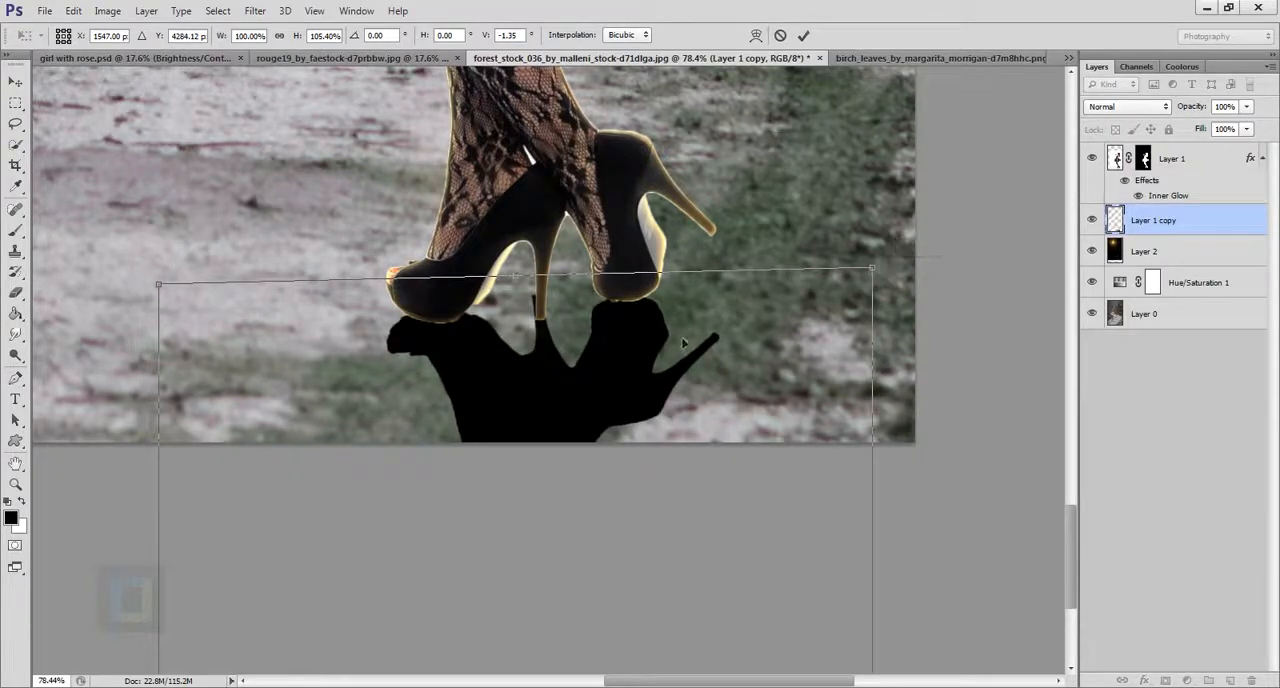
Fine-tune the shadow's position and upper corners so it lines up with the soles and heel, and apply the transformation.
{"action": "left_click_drag", "start_coordinate": [667, 343], "coordinate": [672, 357]}
{"action": "left_click_drag", "start_coordinate": [881, 290], "coordinate": [895, 250]}
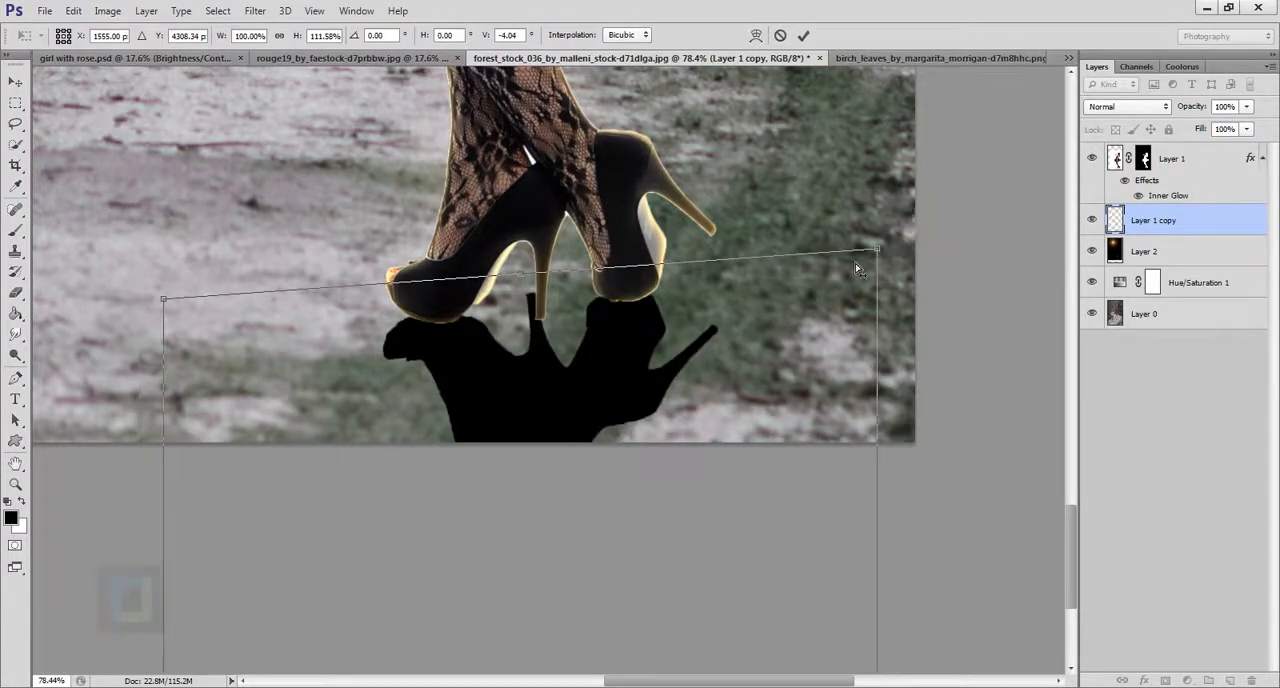
{"action": "left_click_drag", "start_coordinate": [549, 386], "coordinate": [557, 403]}
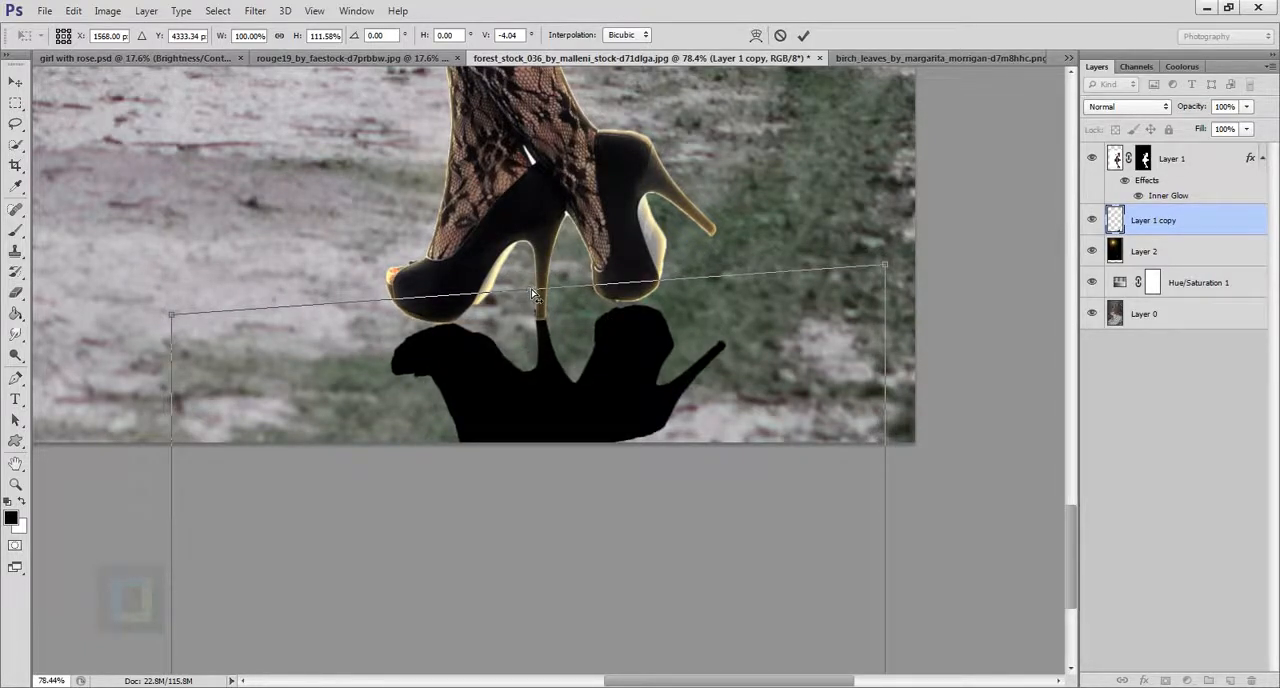
{"action": "left_click_drag", "start_coordinate": [533, 290], "coordinate": [587, 331]}
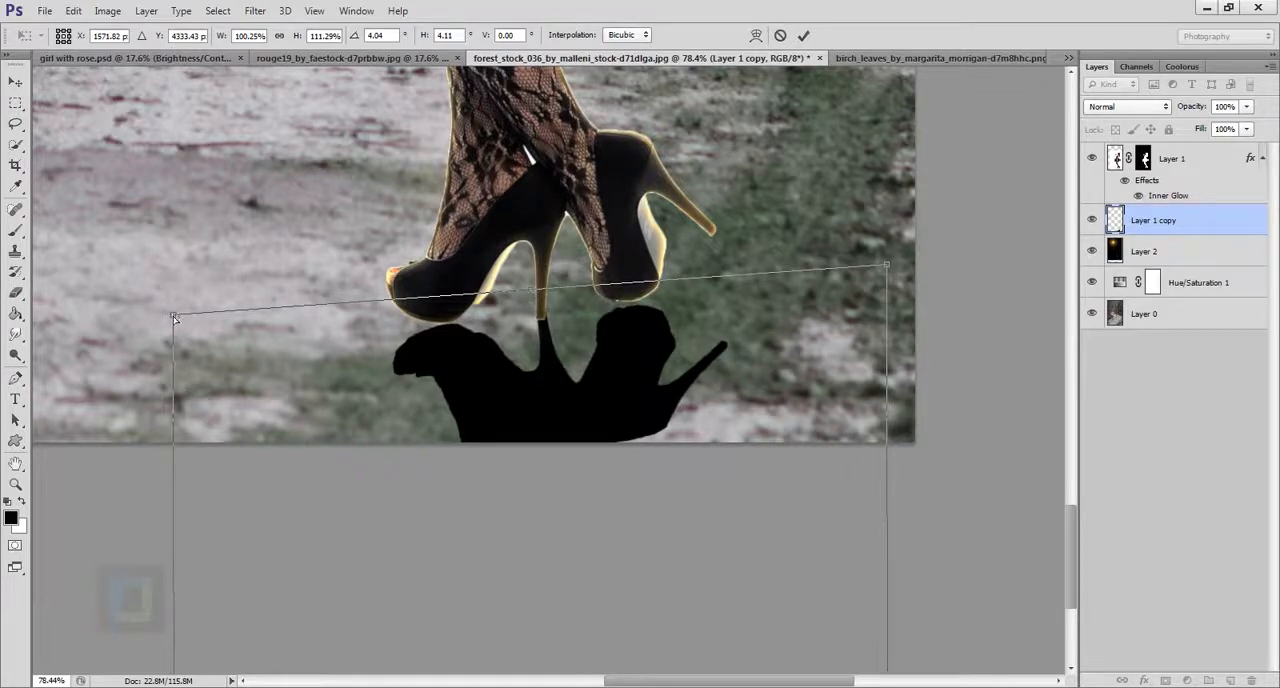
{"action": "left_click_drag", "start_coordinate": [174, 317], "coordinate": [173, 307]}
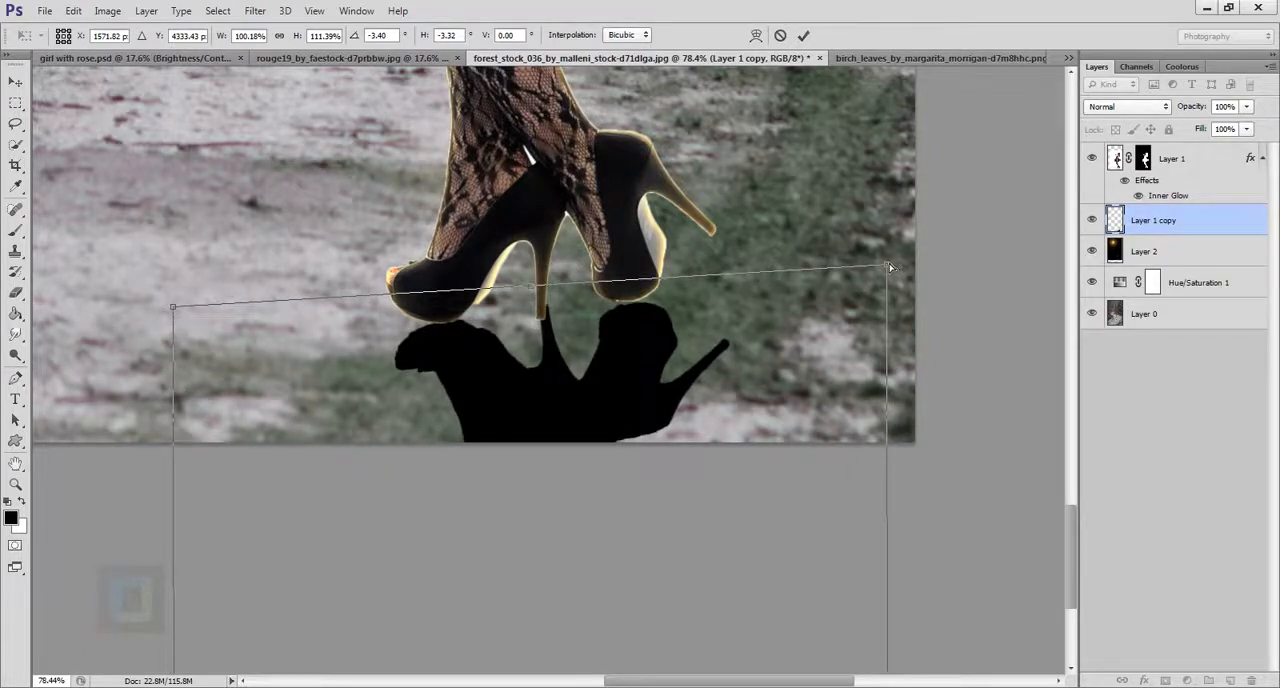
{"action": "left_click_drag", "start_coordinate": [890, 267], "coordinate": [889, 260]}
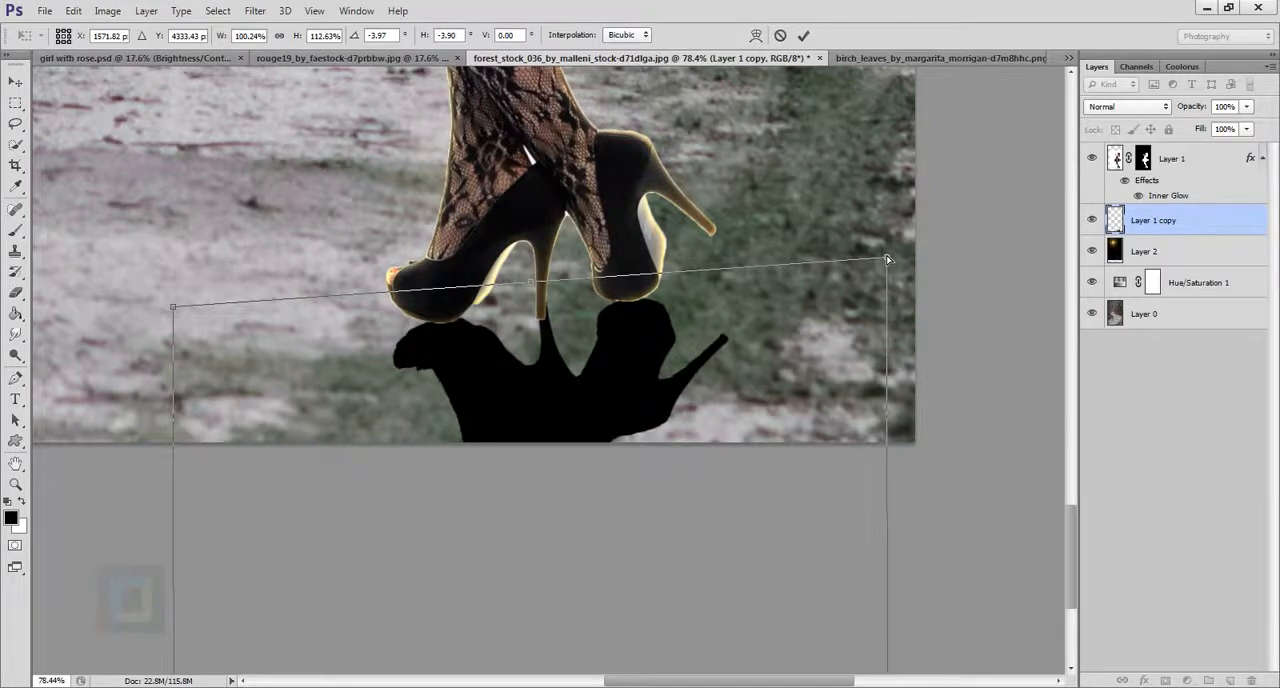
{"action": "left_click_drag", "start_coordinate": [562, 395], "coordinate": [562, 399]}
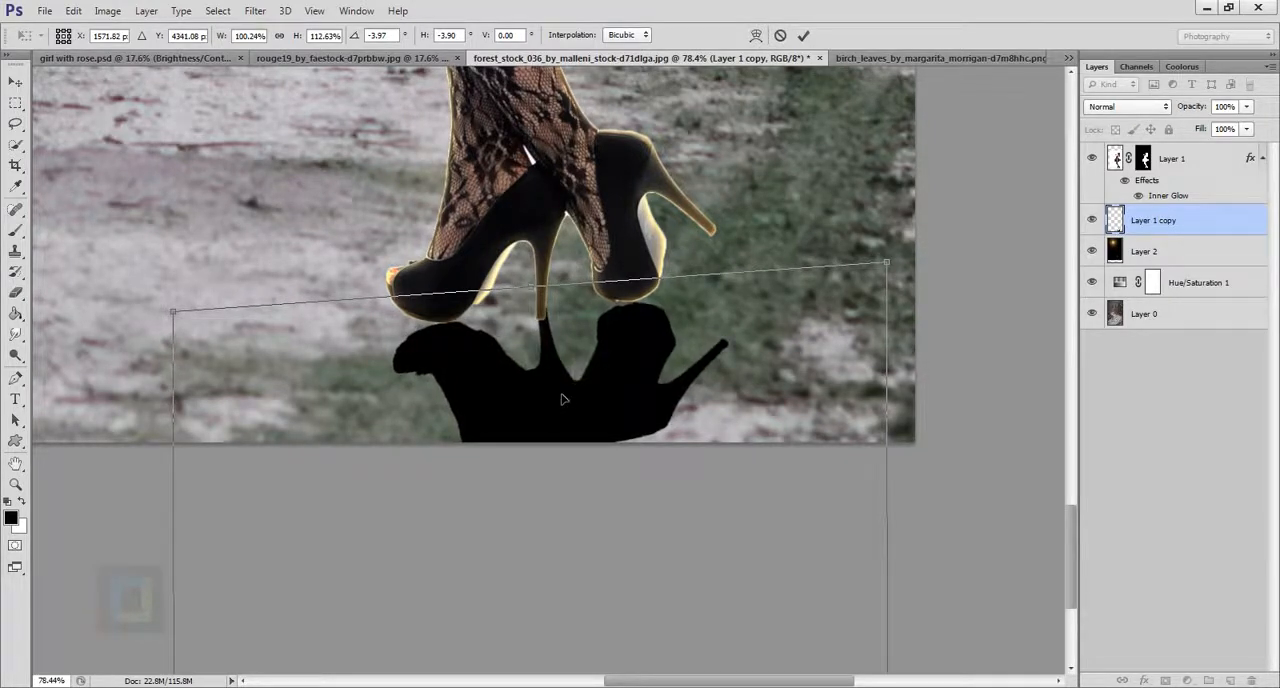
{"action": "left_click", "coordinate": [803, 35]}
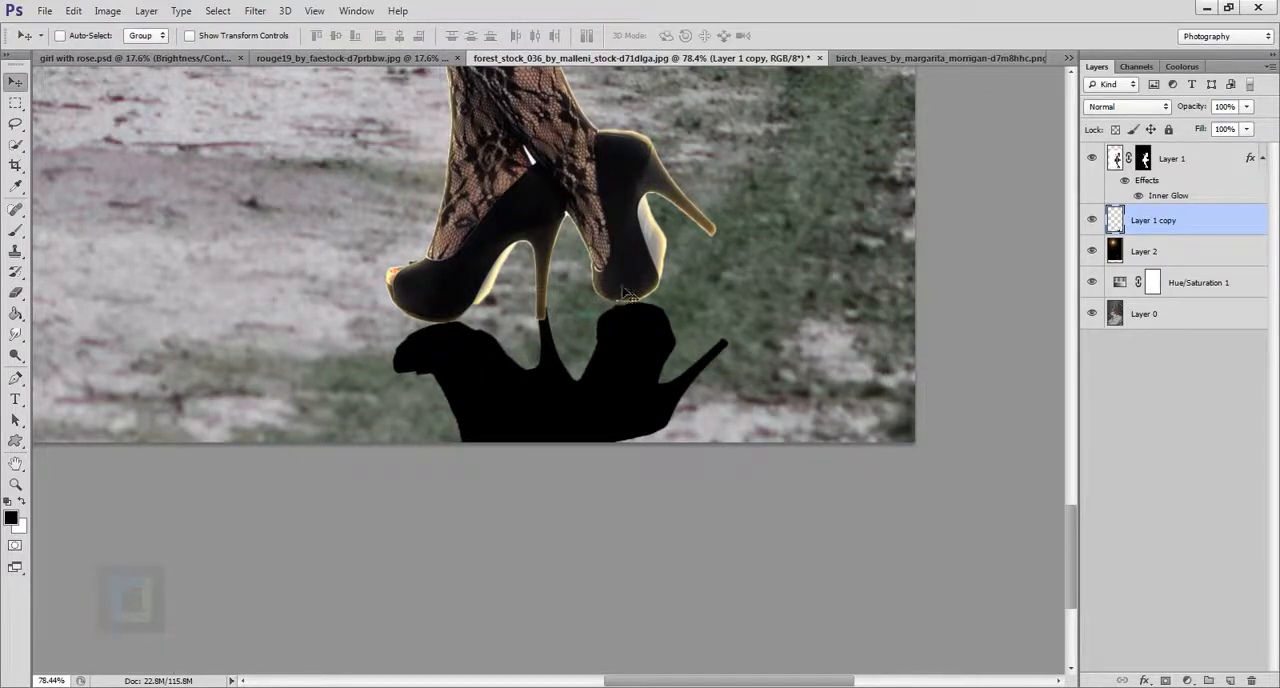
Soften the shadow layer with a Gaussian Blur of 7.2 pixels radius.
{"action": "left_click", "coordinate": [256, 12]}
{"action": "mouse_move", "coordinate": [284, 175]}
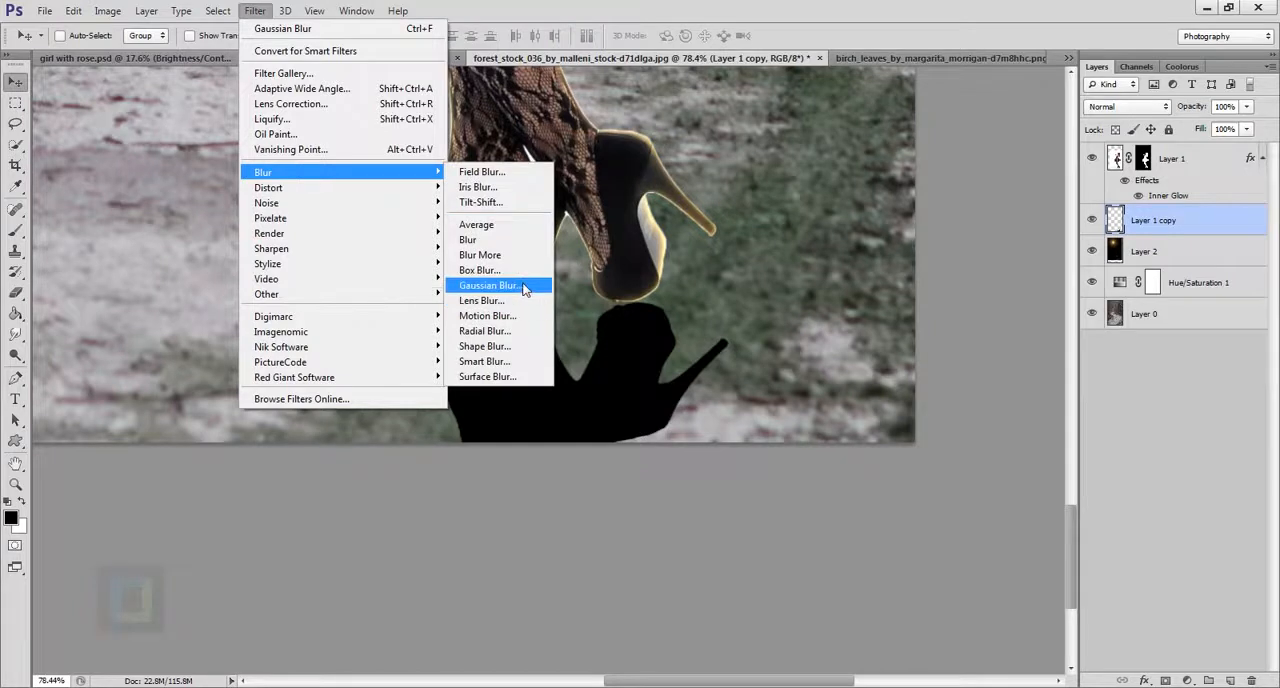
{"action": "left_click", "coordinate": [520, 286]}
{"action": "left_click_drag", "start_coordinate": [1045, 497], "coordinate": [1066, 500]}
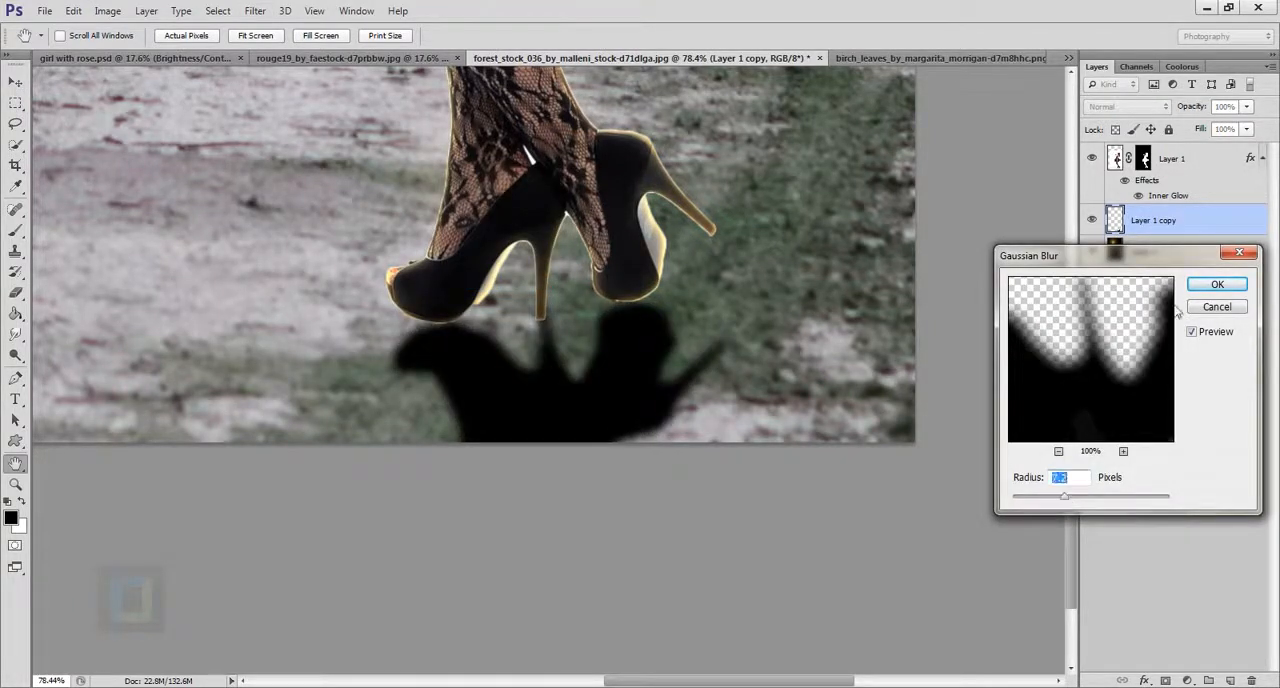
{"action": "left_click", "coordinate": [1214, 286]}
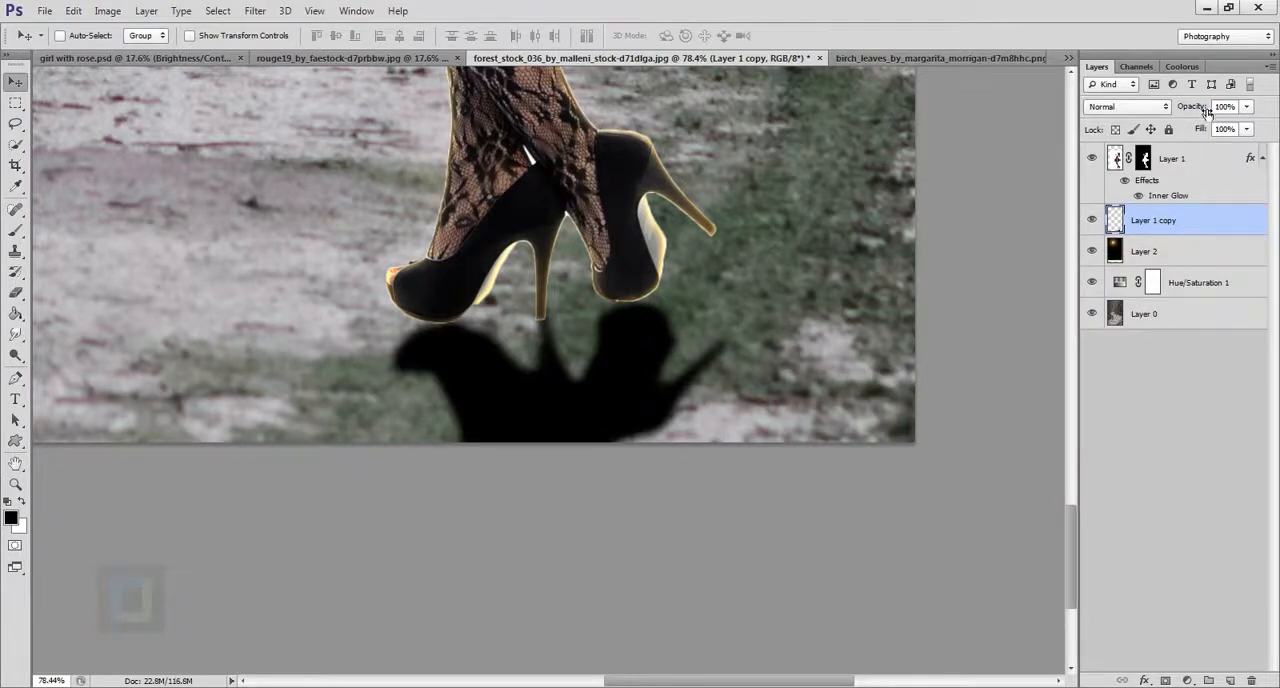
Lower the shadow layer's opacity to 48%.
{"action": "left_click_drag", "start_coordinate": [1207, 112], "coordinate": [1160, 112]}
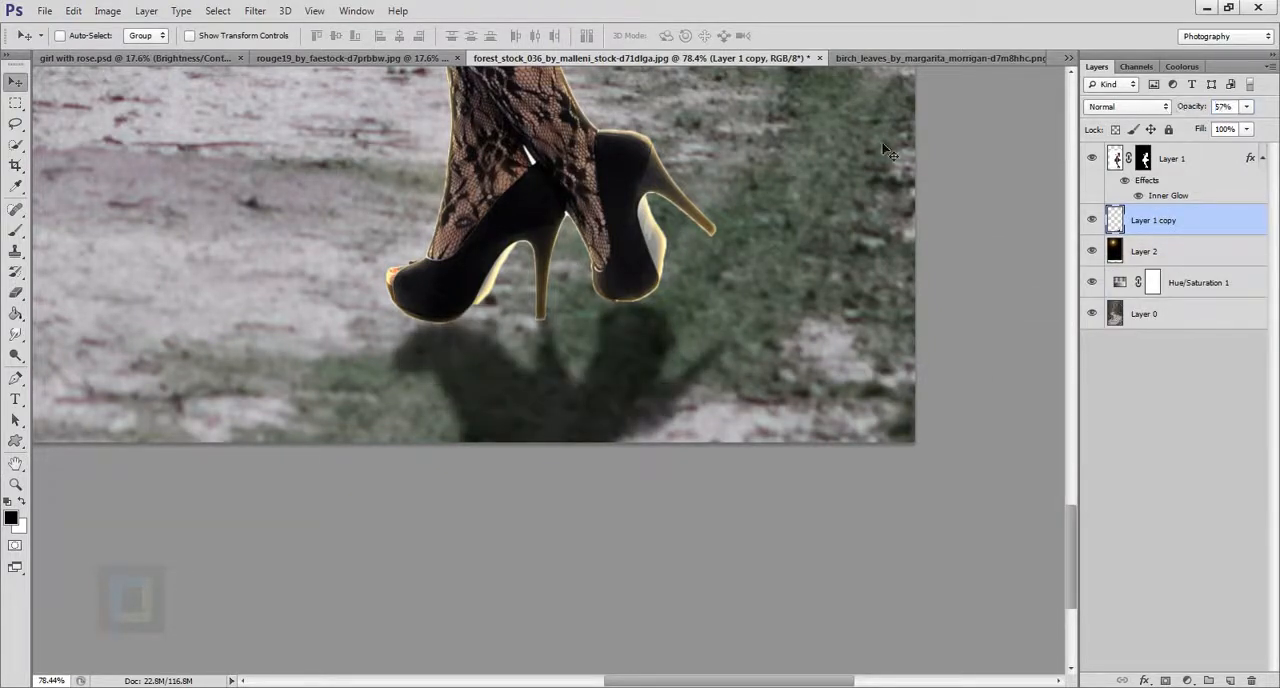
{"action": "scroll", "coordinate": [600, 216], "scroll_direction": "down", "scroll_amount": 9}
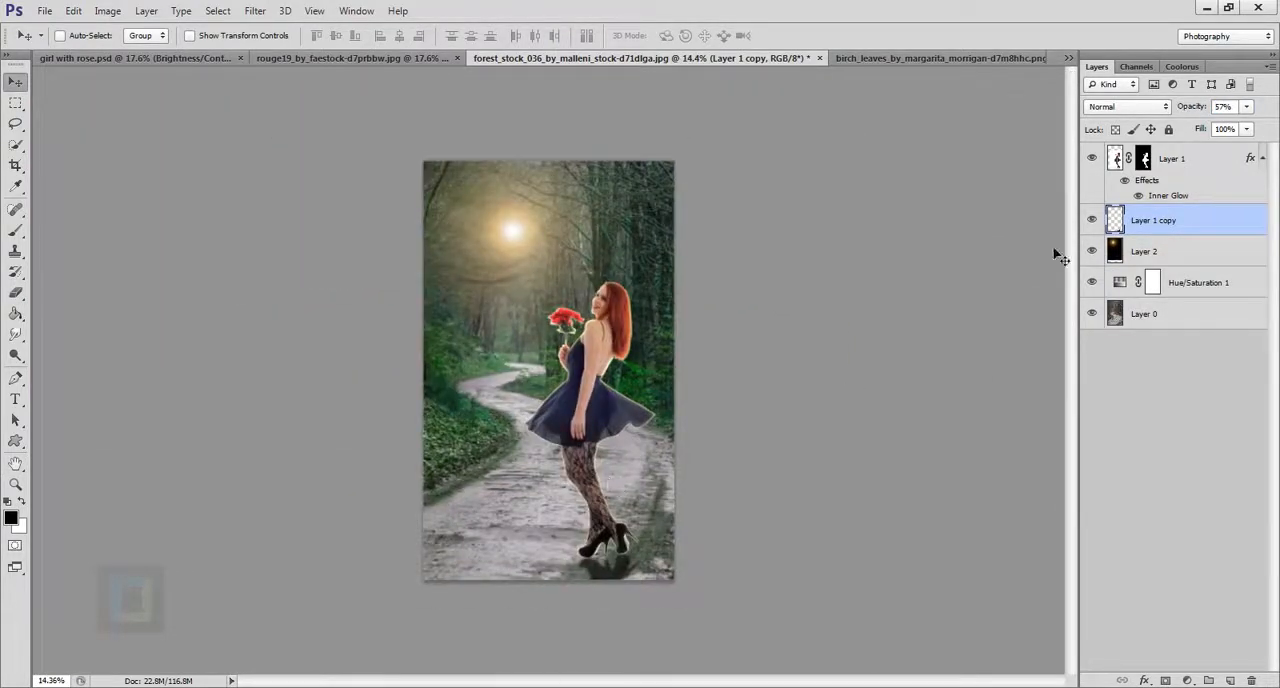
{"action": "left_click_drag", "start_coordinate": [1199, 113], "coordinate": [1188, 113]}
{"action": "scroll", "coordinate": [634, 591], "scroll_direction": "up", "scroll_amount": 7}
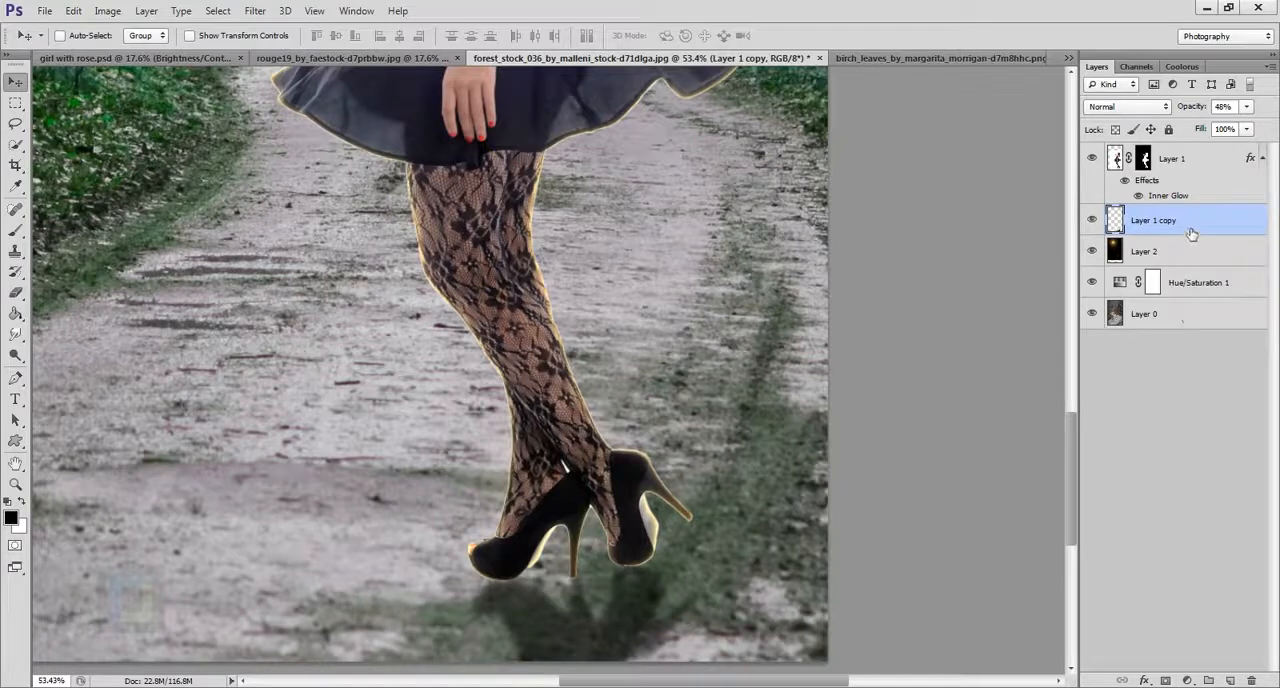
{"action": "scroll", "coordinate": [484, 636], "scroll_direction": "up", "scroll_amount": 3}
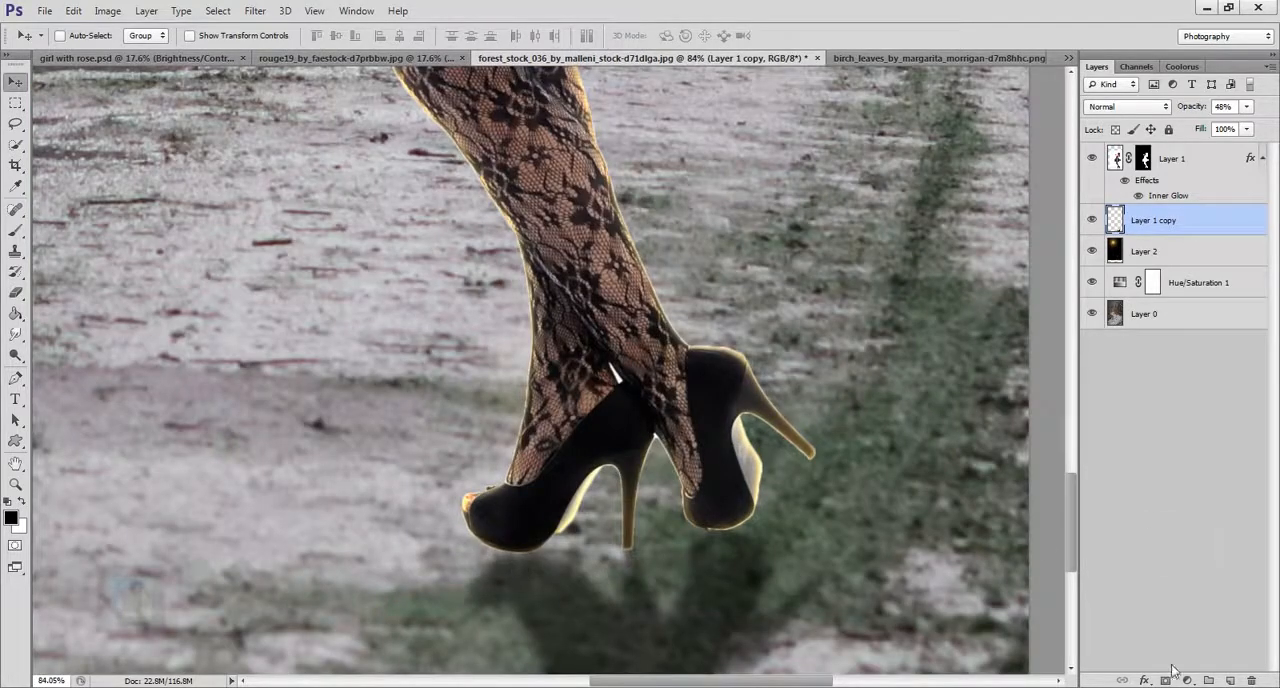
Add a new layer above the shadow and paint a black contact shadow under the front shoe's sole with a 45 px brush.
{"action": "left_click", "coordinate": [1230, 680]}
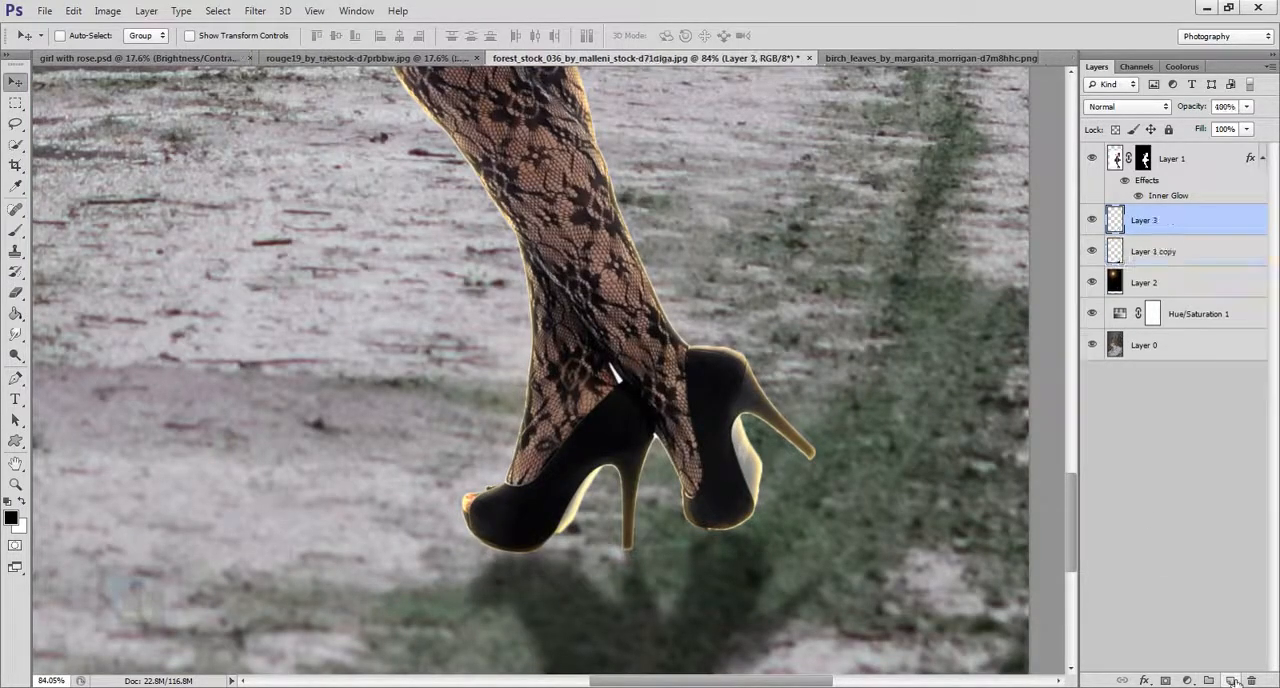
{"action": "left_click", "coordinate": [14, 229]}
{"action": "left_click", "coordinate": [80, 224]}
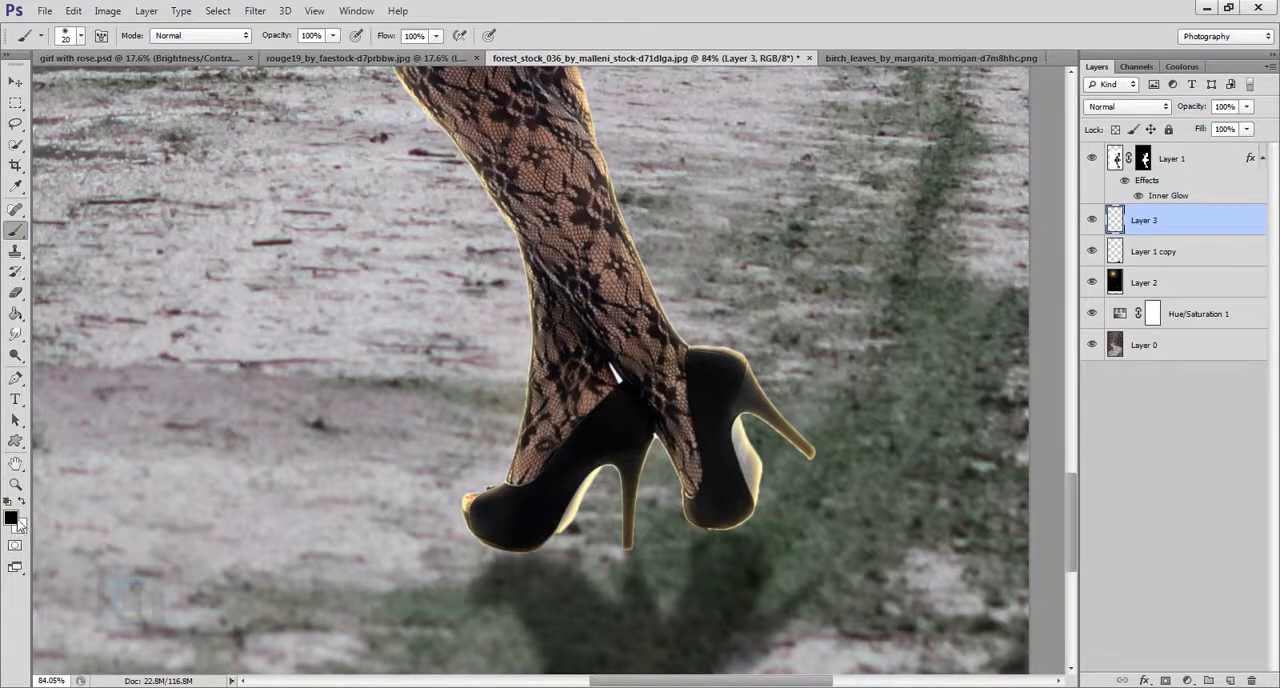
{"action": "scroll", "coordinate": [514, 585], "scroll_direction": "up", "scroll_amount": 2}
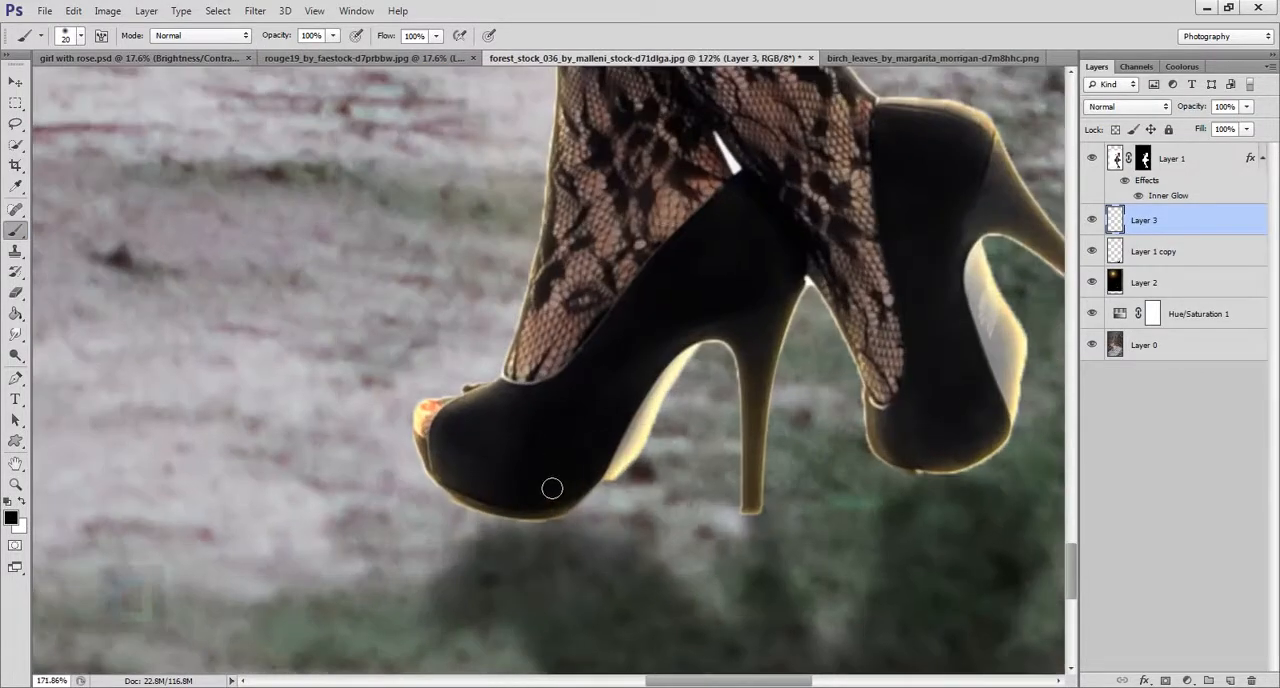
{"action": "scroll", "coordinate": [552, 488], "scroll_direction": "up", "scroll_amount": 1}
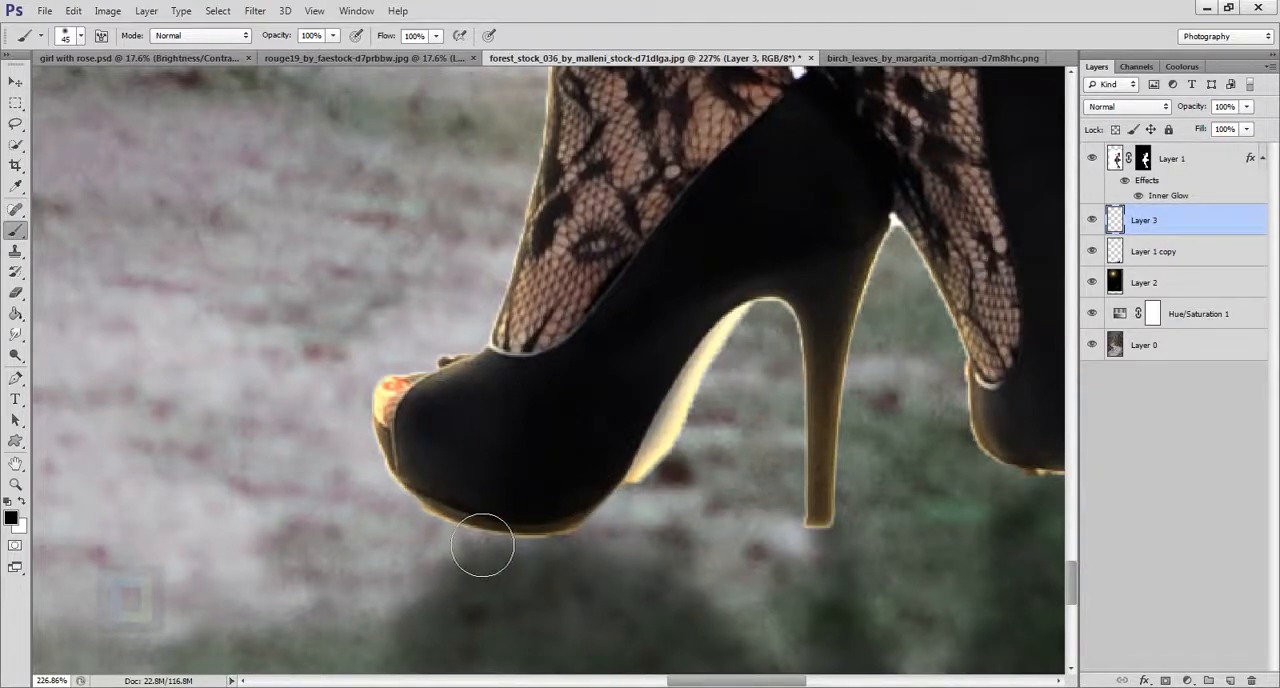
{"action": "mouse_move", "coordinate": [482, 546]}
{"action": "left_mouse_down"}
{"action": "mouse_move", "coordinate": [486, 528]}
{"action": "mouse_move", "coordinate": [551, 537]}
{"action": "mouse_move", "coordinate": [457, 503]}
{"action": "left_mouse_up"}
Extend the black contact shadow along the front sole and under the rear shoe, and compare the image with the layer hidden.
{"action": "key", "text": "space"}
{"action": "left_click_drag", "start_coordinate": [760, 442], "coordinate": [598, 387]}
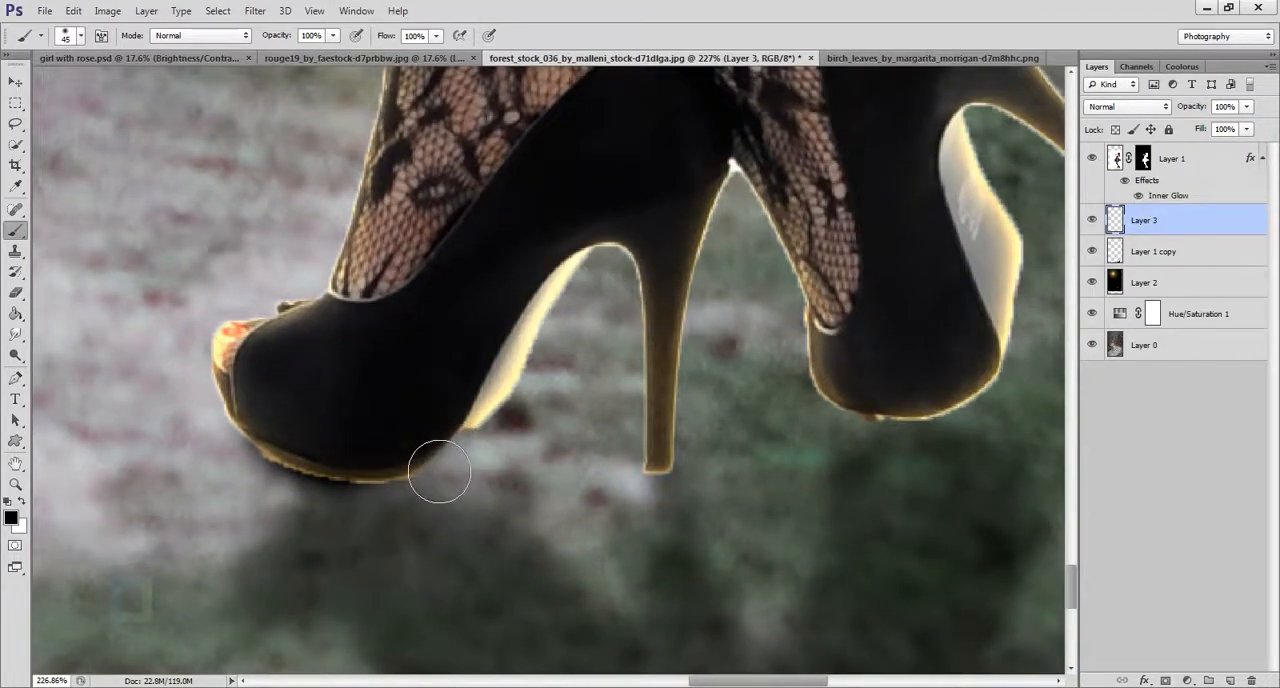
{"action": "key", "text": "space"}
{"action": "left_click_drag", "start_coordinate": [803, 372], "coordinate": [612, 359]}
{"action": "mouse_move", "coordinate": [691, 396]}
{"action": "left_mouse_down"}
{"action": "mouse_move", "coordinate": [774, 423]}
{"action": "mouse_move", "coordinate": [825, 381]}
{"action": "mouse_move", "coordinate": [789, 400]}
{"action": "mouse_move", "coordinate": [802, 403]}
{"action": "left_mouse_up"}
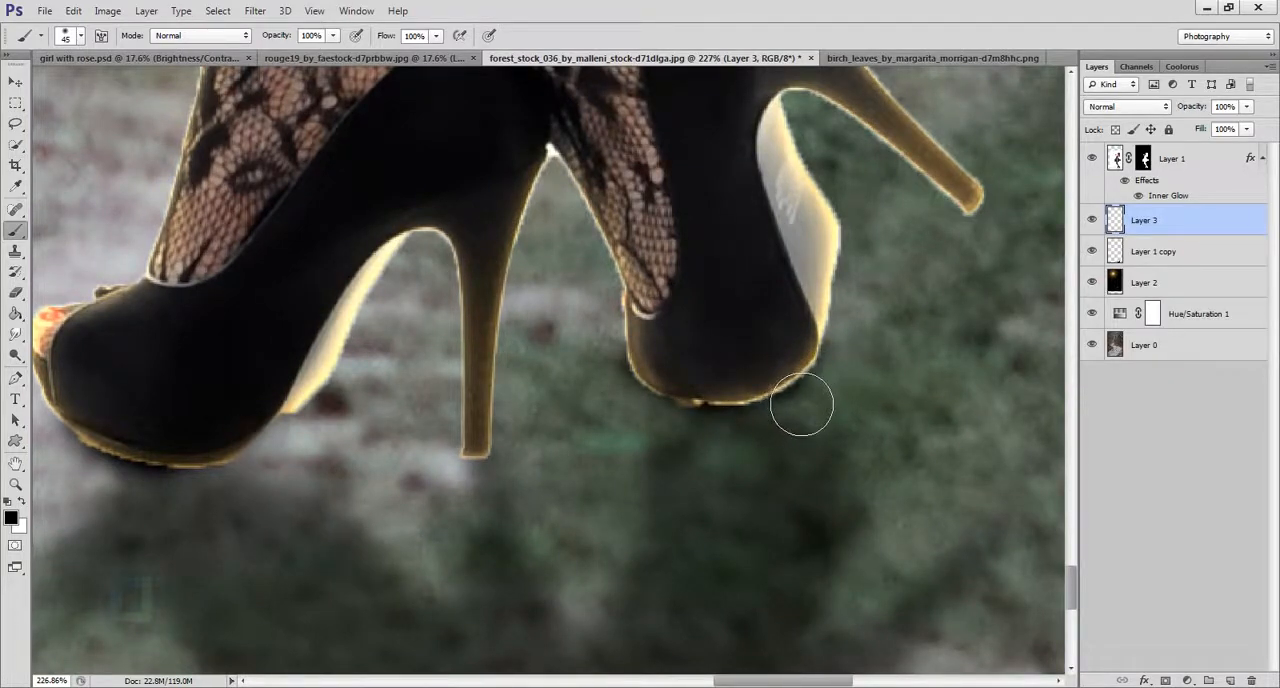
{"action": "scroll", "coordinate": [860, 460], "scroll_direction": "down", "scroll_amount": 6}
{"action": "scroll", "coordinate": [853, 452], "scroll_direction": "down", "scroll_amount": 3}
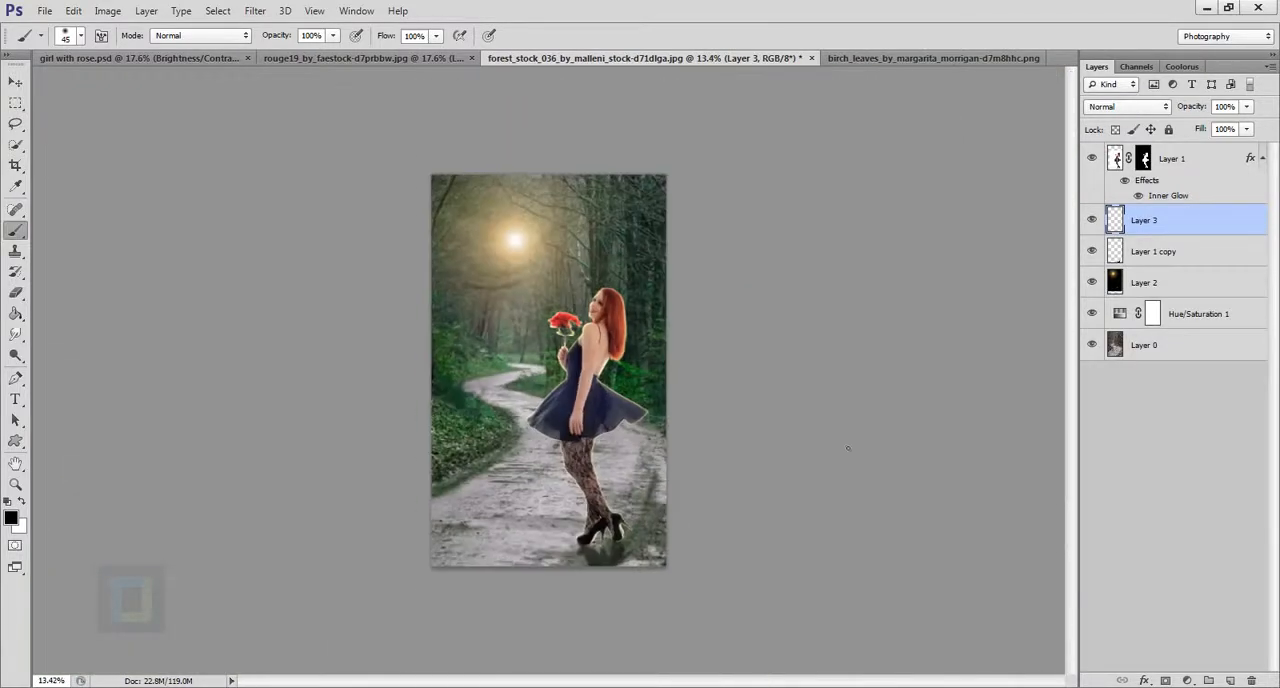
{"action": "left_click", "coordinate": [1096, 223]}
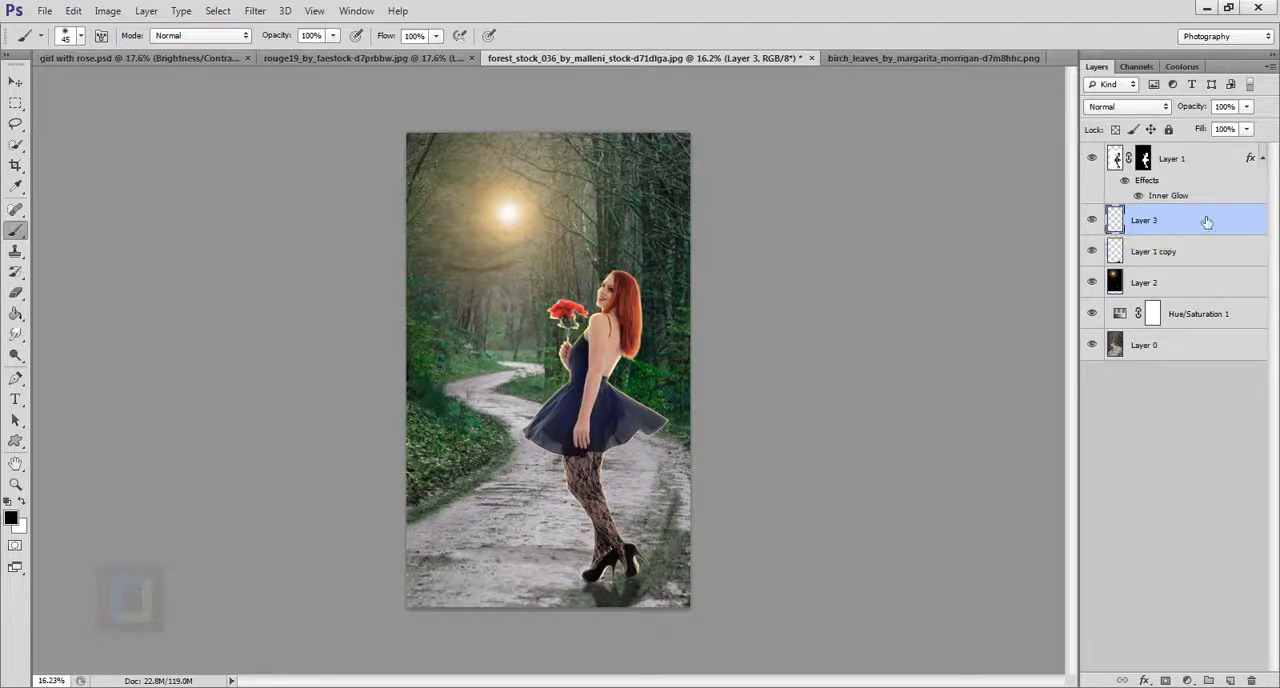
Add a new layer above the girl's layer and fill it with 50% Gray in Normal mode at 100% opacity.
{"action": "left_click", "coordinate": [1196, 162]}
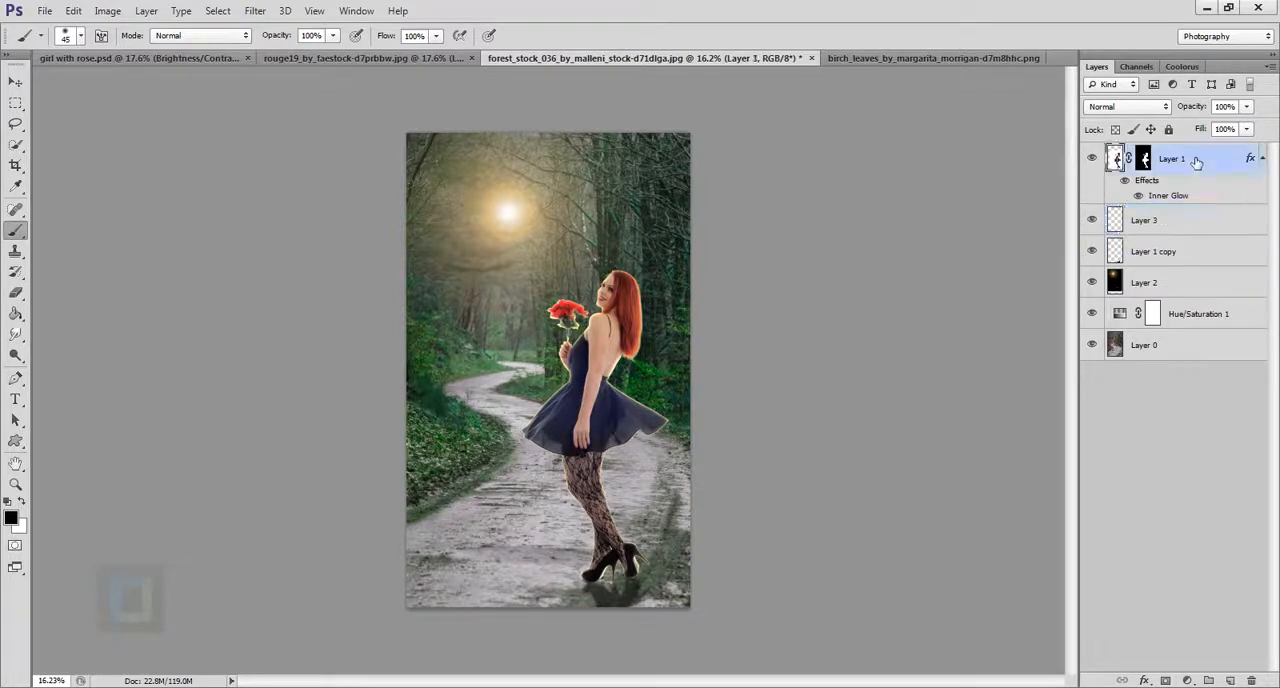
{"action": "left_click", "coordinate": [1230, 680]}
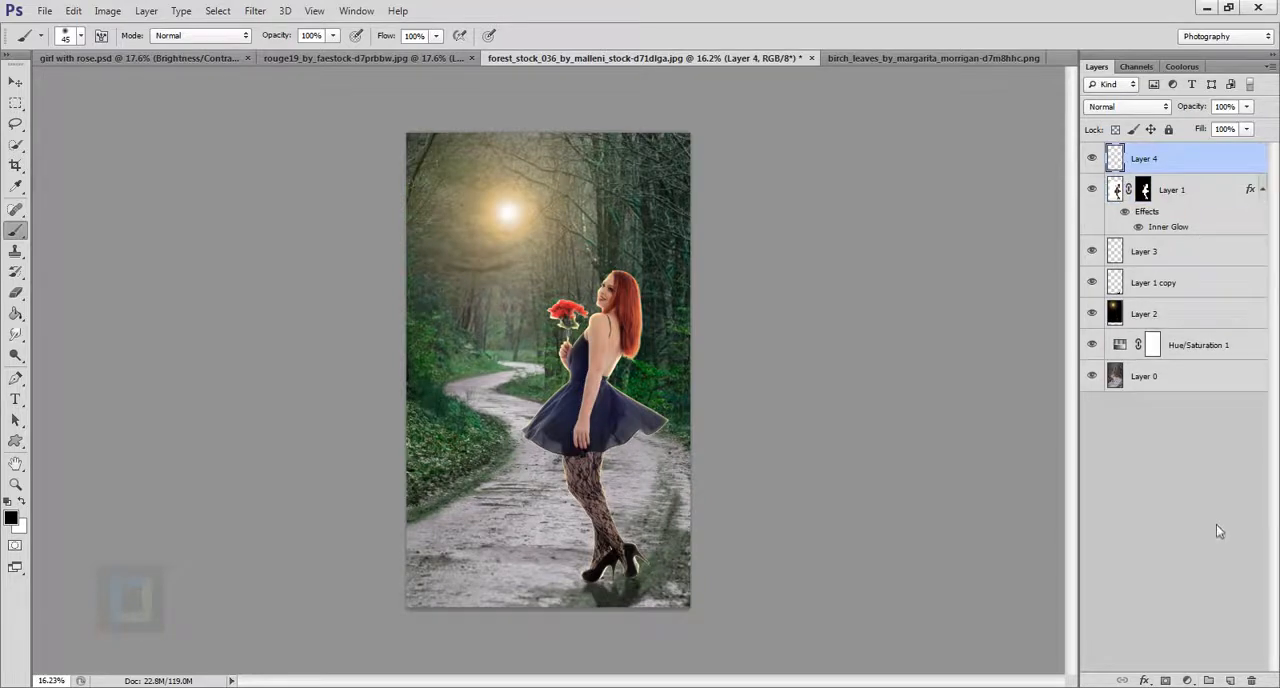
{"action": "key", "text": "shift+BackSpace"}
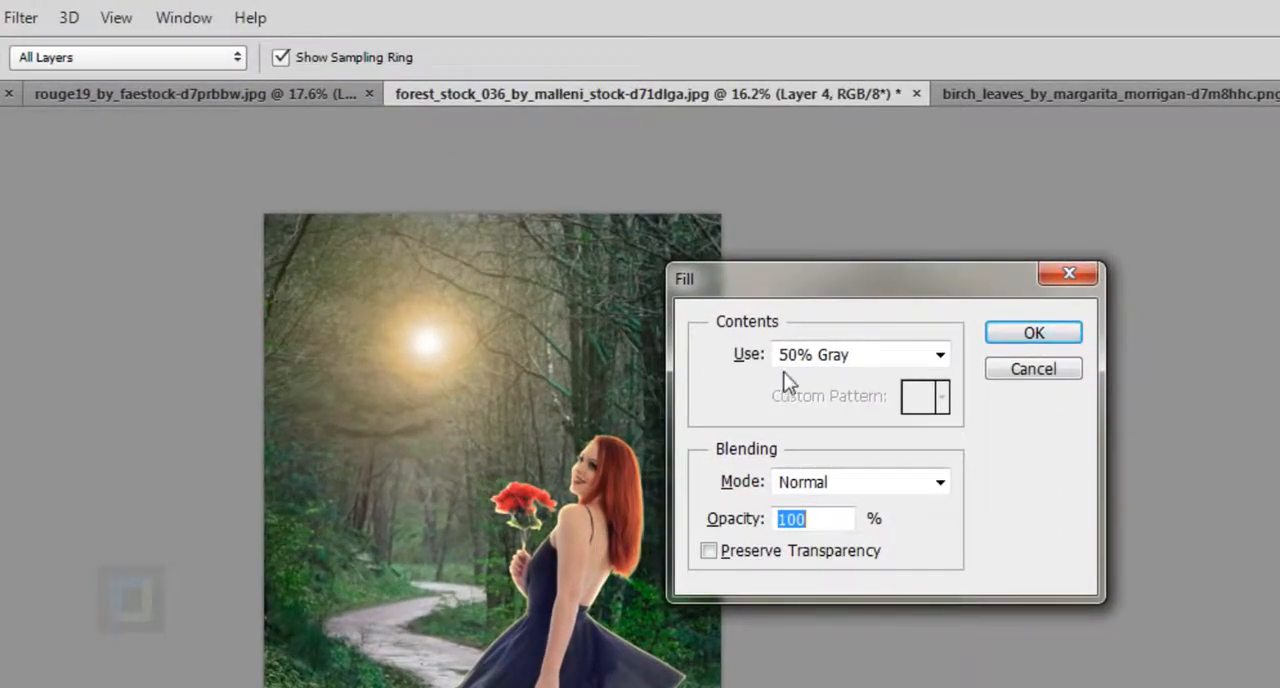
{"action": "left_click", "coordinate": [779, 281]}
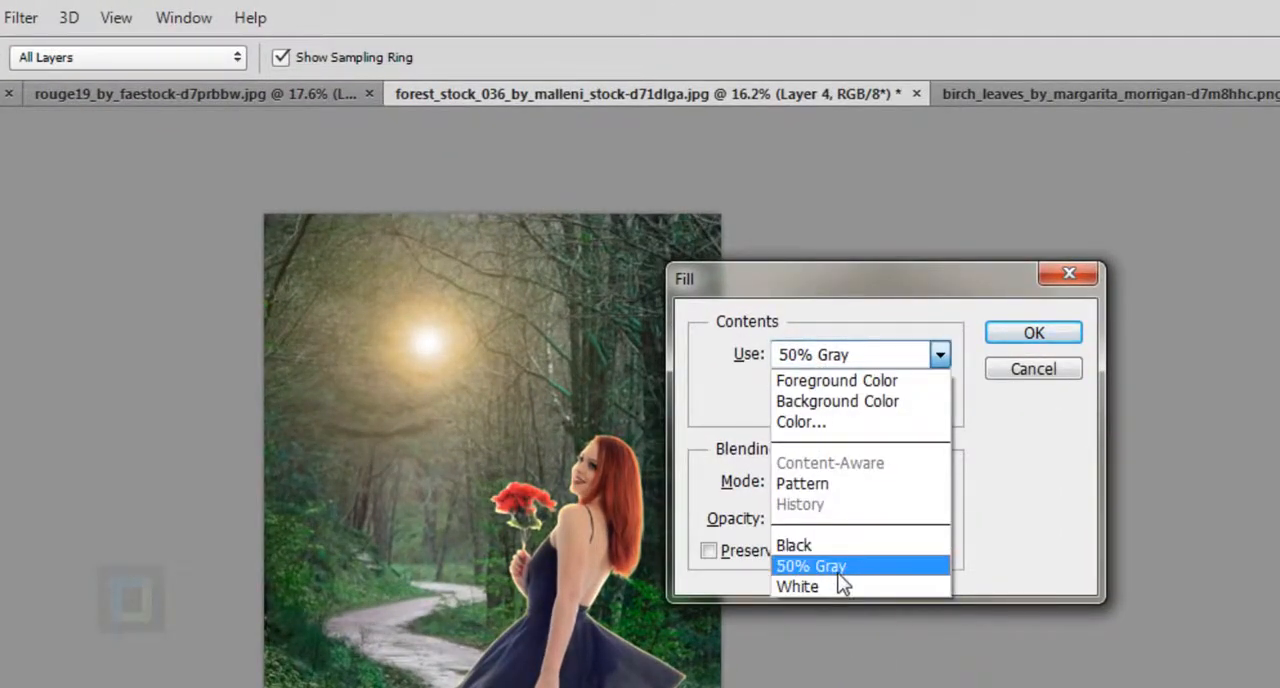
{"action": "left_click", "coordinate": [840, 570]}
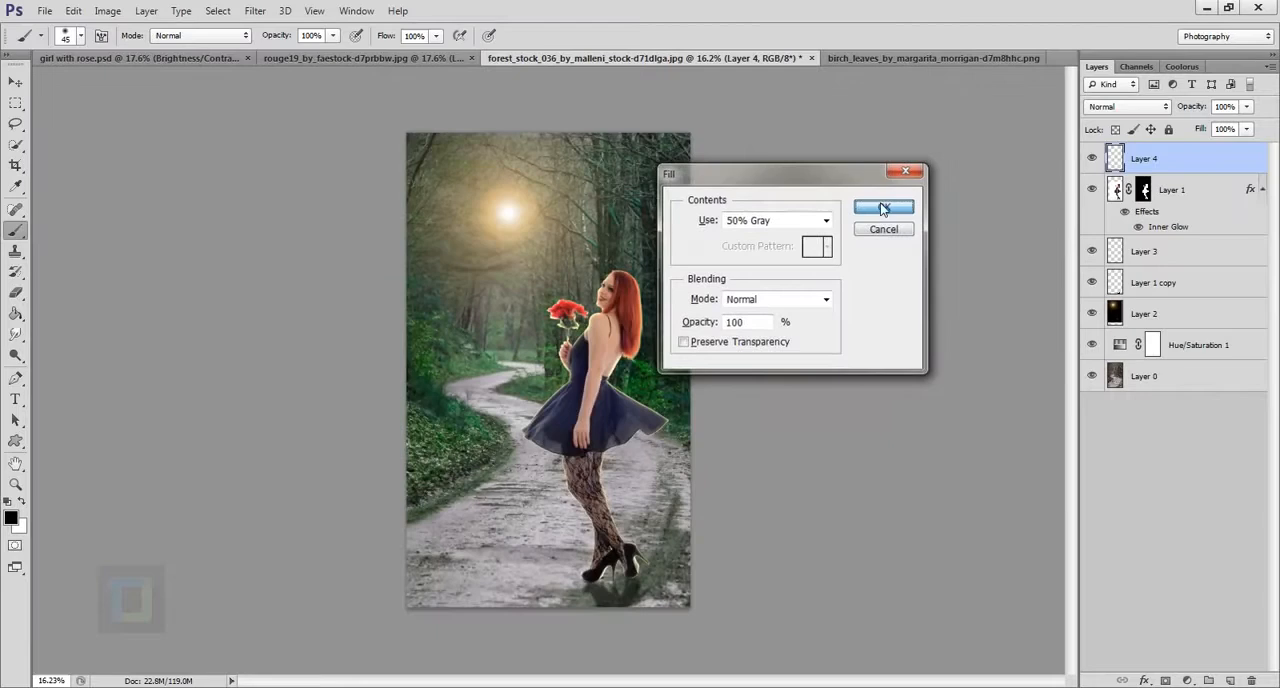
{"action": "left_click", "coordinate": [1008, 312]}
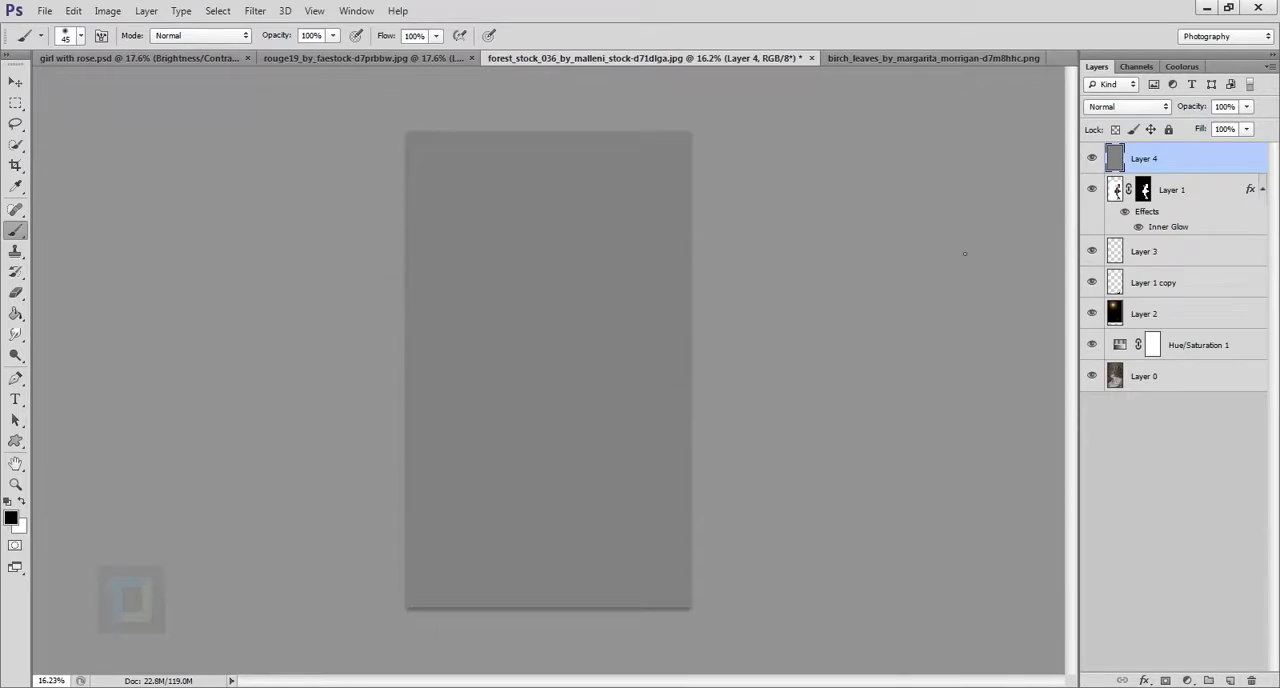
Set the gray layer's blend mode to Soft Light.
{"action": "left_click", "coordinate": [1125, 106]}
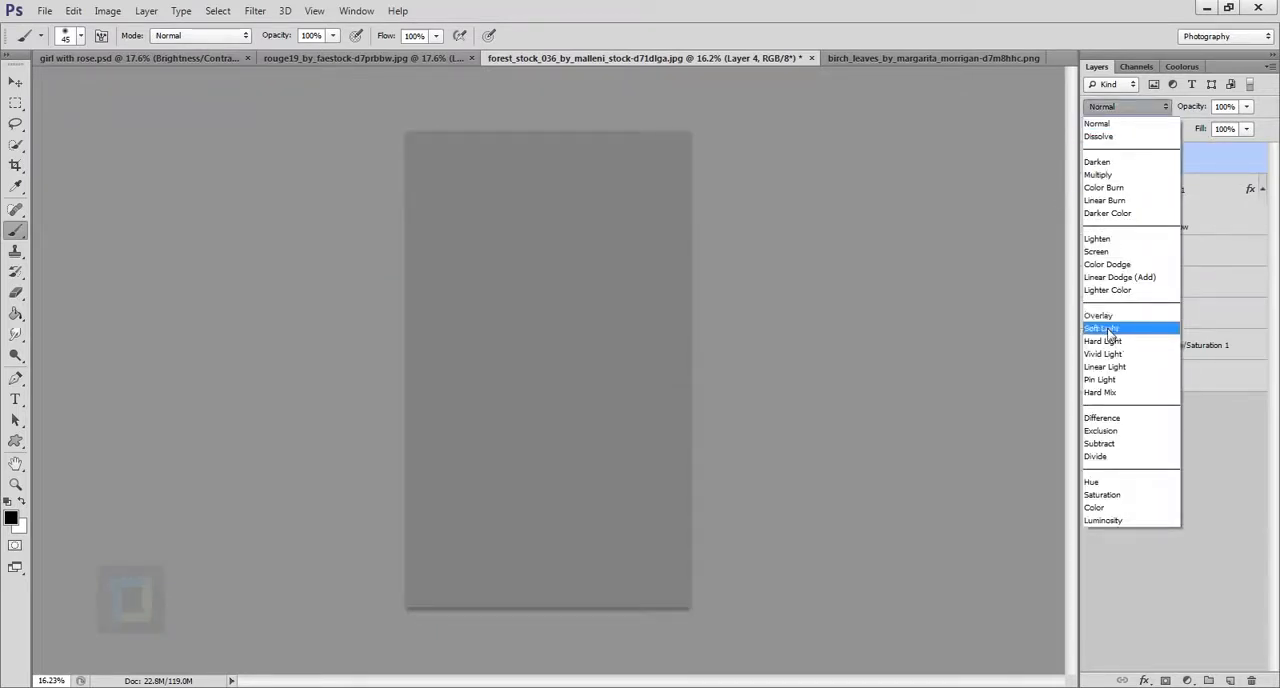
{"action": "left_click", "coordinate": [1115, 330]}
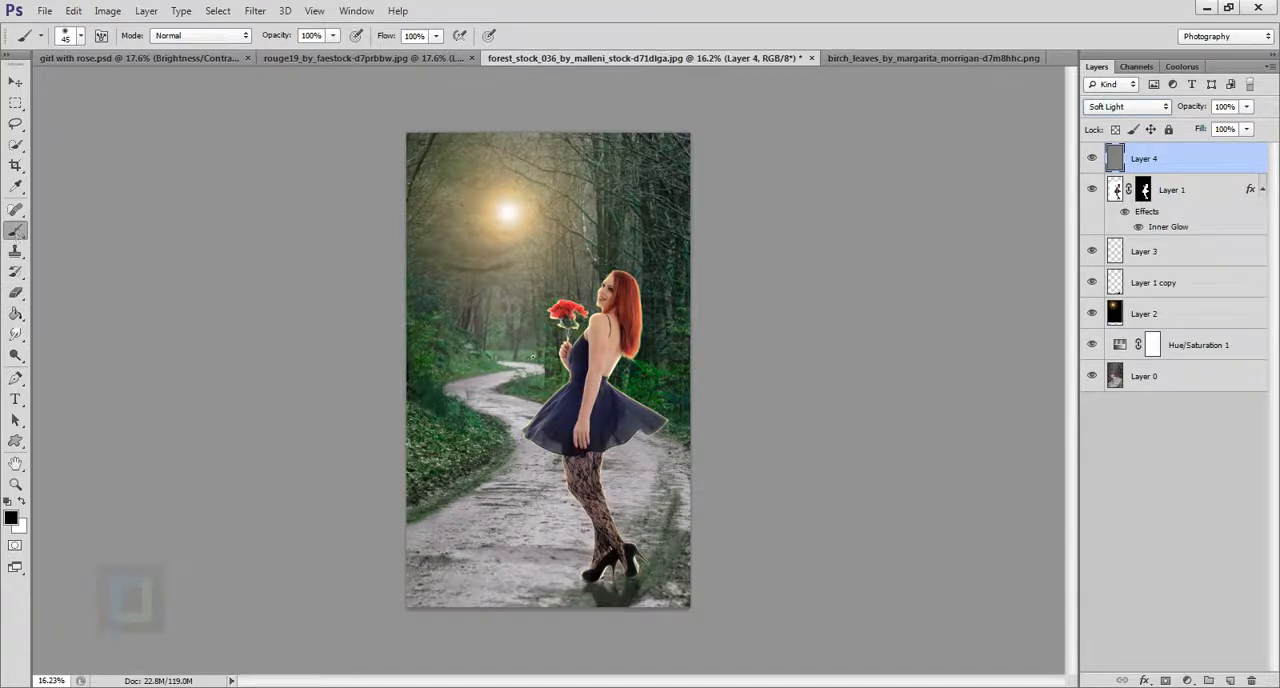
{"action": "key", "text": "l"}
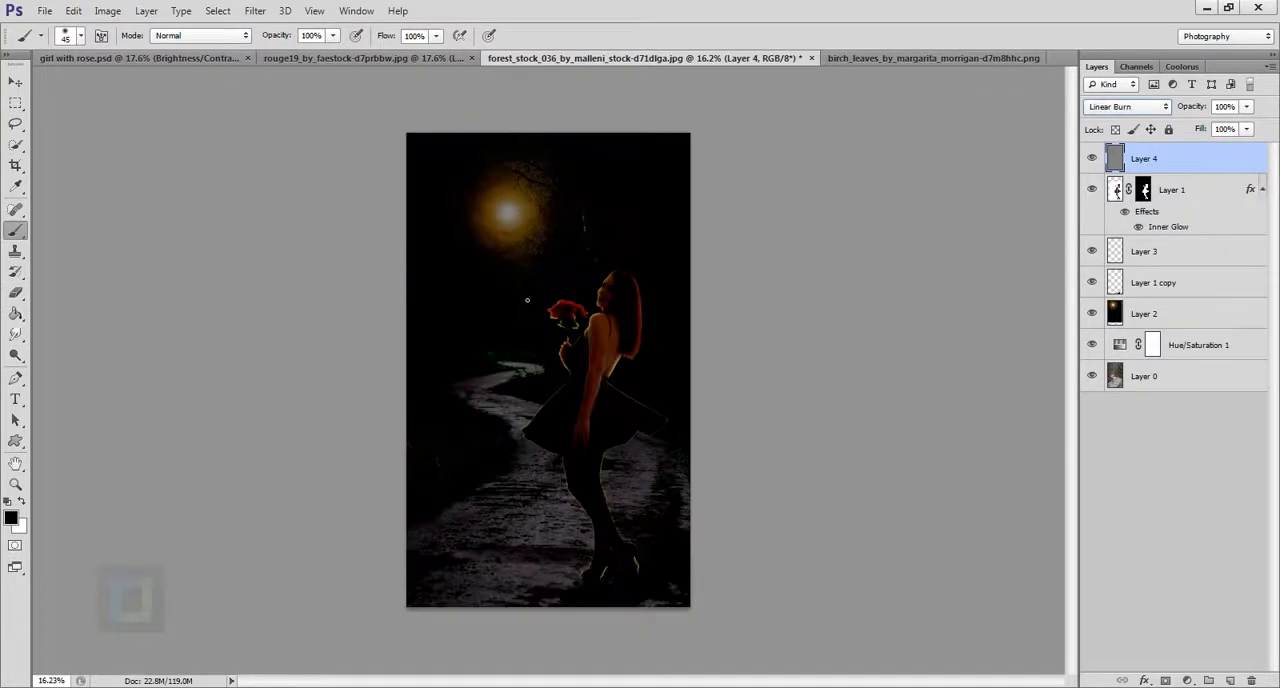
{"action": "left_click", "coordinate": [1126, 107]}
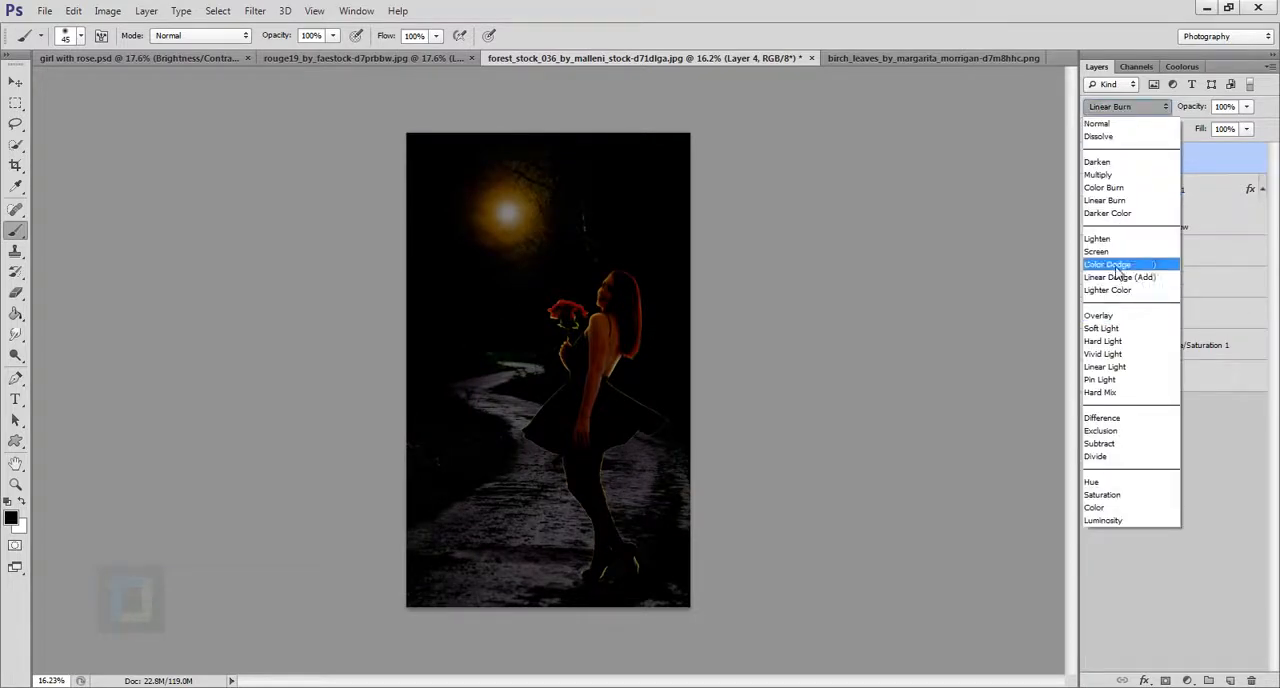
{"action": "left_click", "coordinate": [1114, 330]}
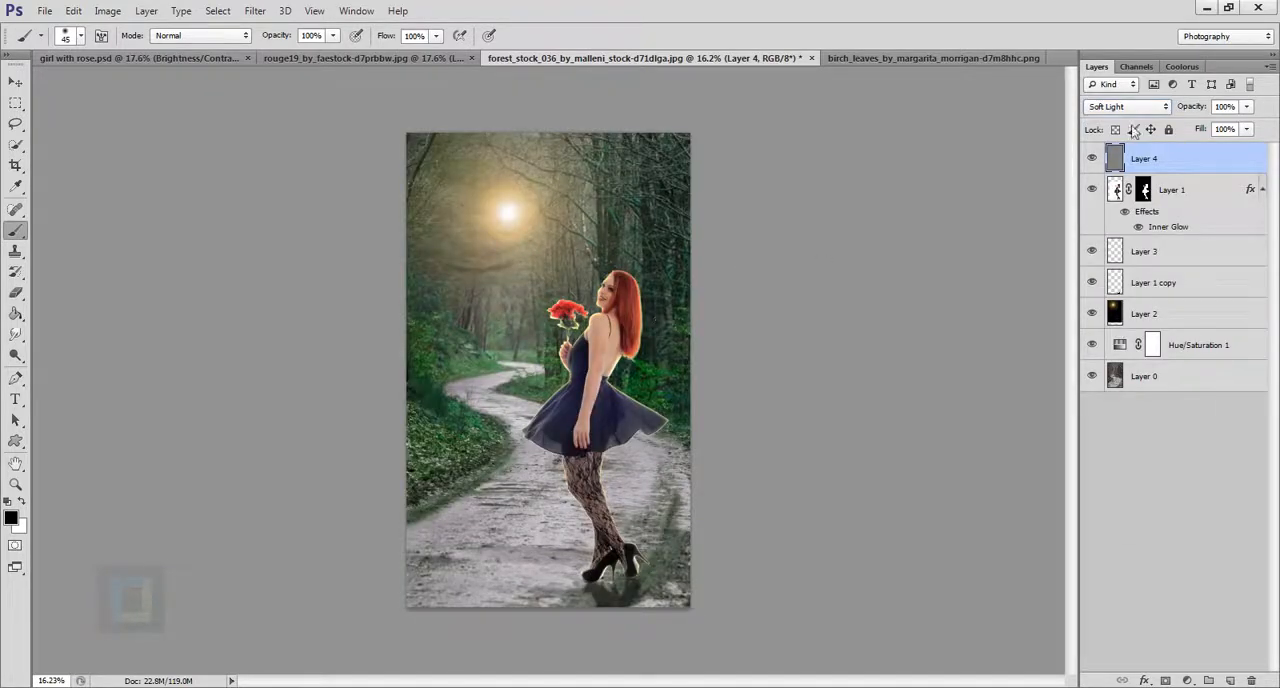
Try a black and a white stroke over the skirt with a 175 px brush on the gray layer, undoing both.
{"action": "scroll", "coordinate": [519, 458], "scroll_direction": "up", "scroll_amount": 12}
{"action": "left_click_drag", "start_coordinate": [706, 246], "coordinate": [698, 300]}
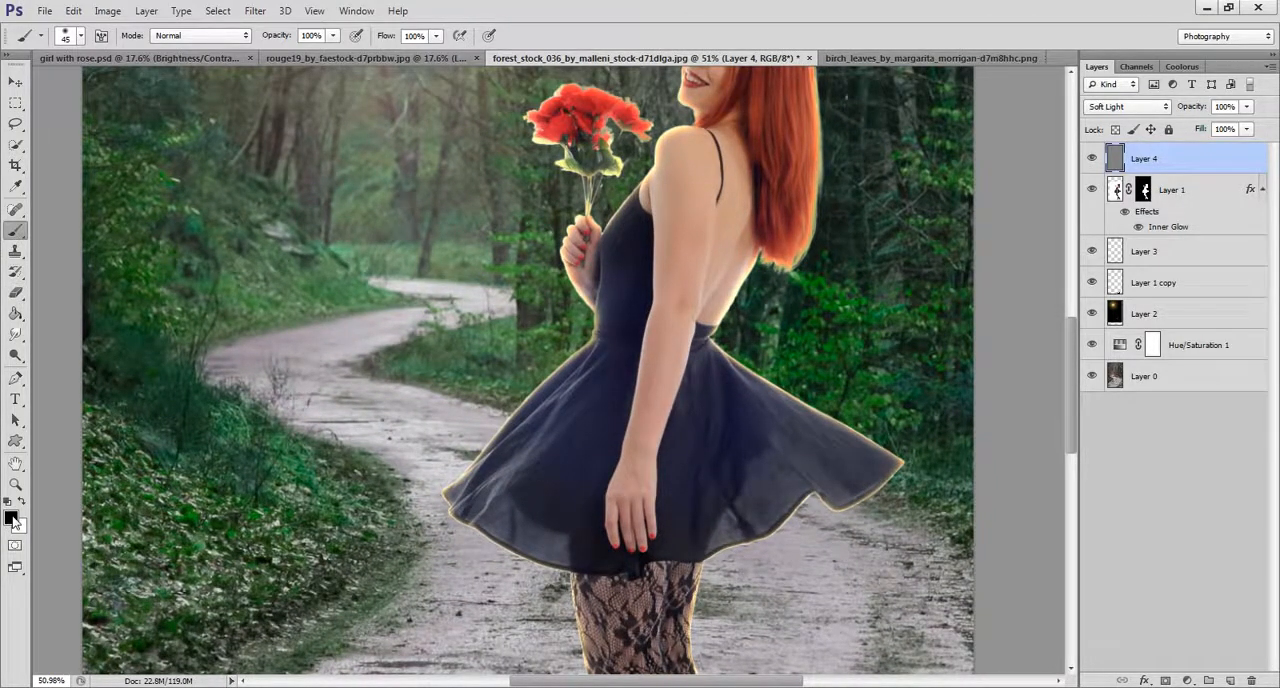
{"action": "key", "text": "bracketright"}
{"action": "key", "text": "bracketright"}
{"action": "key", "text": "bracketright"}
{"action": "key", "text": "bracketright"}
{"action": "key", "text": "bracketright"}
{"action": "key", "text": "bracketright"}
{"action": "key", "text": "bracketright"}
{"action": "key", "text": "bracketright"}
{"action": "key", "text": "bracketright"}
{"action": "mouse_move", "coordinate": [605, 355]}
{"action": "left_mouse_down"}
{"action": "mouse_move", "coordinate": [496, 497]}
{"action": "mouse_move", "coordinate": [570, 388]}
{"action": "mouse_move", "coordinate": [487, 500]}
{"action": "left_mouse_up"}
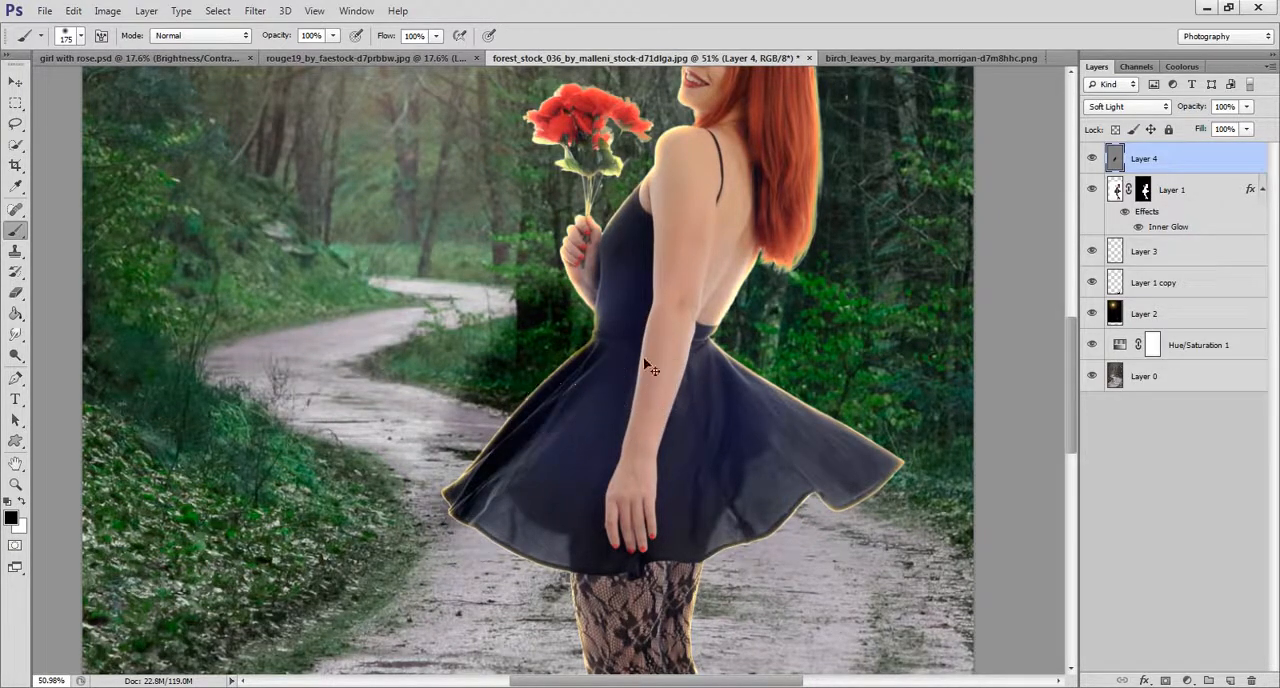
{"action": "key", "text": "ctrl+z"}
{"action": "key", "text": "x"}
{"action": "mouse_move", "coordinate": [572, 376]}
{"action": "left_mouse_down"}
{"action": "mouse_move", "coordinate": [518, 553]}
{"action": "mouse_move", "coordinate": [581, 416]}
{"action": "mouse_move", "coordinate": [566, 453]}
{"action": "left_mouse_up"}
{"action": "key", "text": "ctrl+z"}
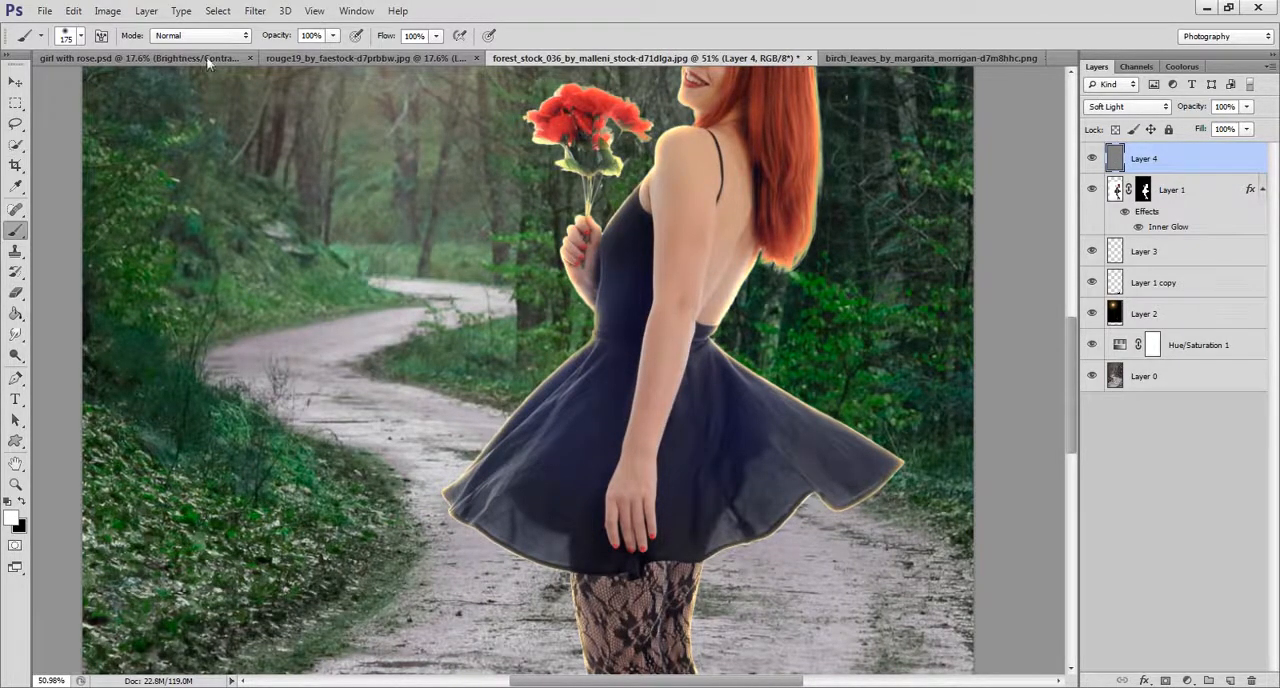
Lighten the sunlit parts of the forest road on the gray layer with a 600 px white brush at 9% opacity.
{"action": "left_click_drag", "start_coordinate": [280, 37], "coordinate": [217, 33]}
{"action": "left_click_drag", "start_coordinate": [211, 33], "coordinate": [208, 33]}
{"action": "scroll", "coordinate": [346, 330], "scroll_direction": "down", "scroll_amount": 6}
{"action": "key", "text": "bracketright"}
{"action": "key", "text": "bracketright"}
{"action": "key", "text": "bracketright"}
{"action": "key", "text": "bracketright"}
{"action": "key", "text": "bracketright"}
{"action": "key", "text": "bracketright"}
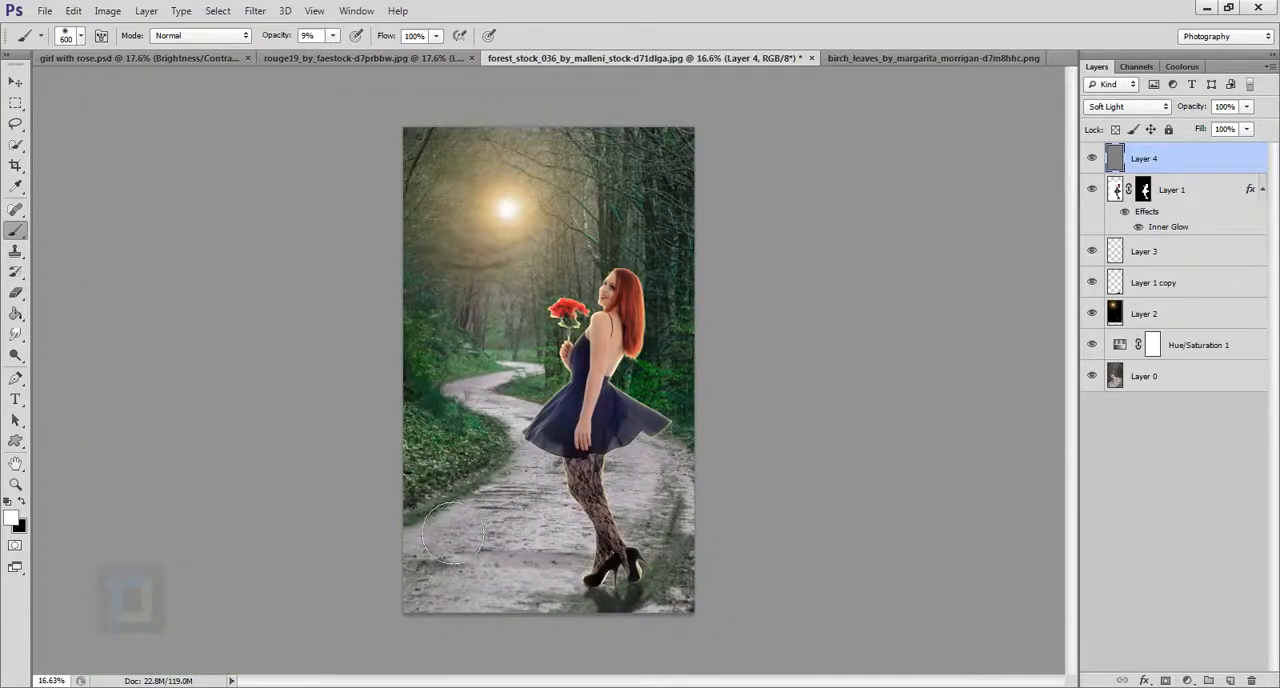
{"action": "left_click", "coordinate": [472, 488]}
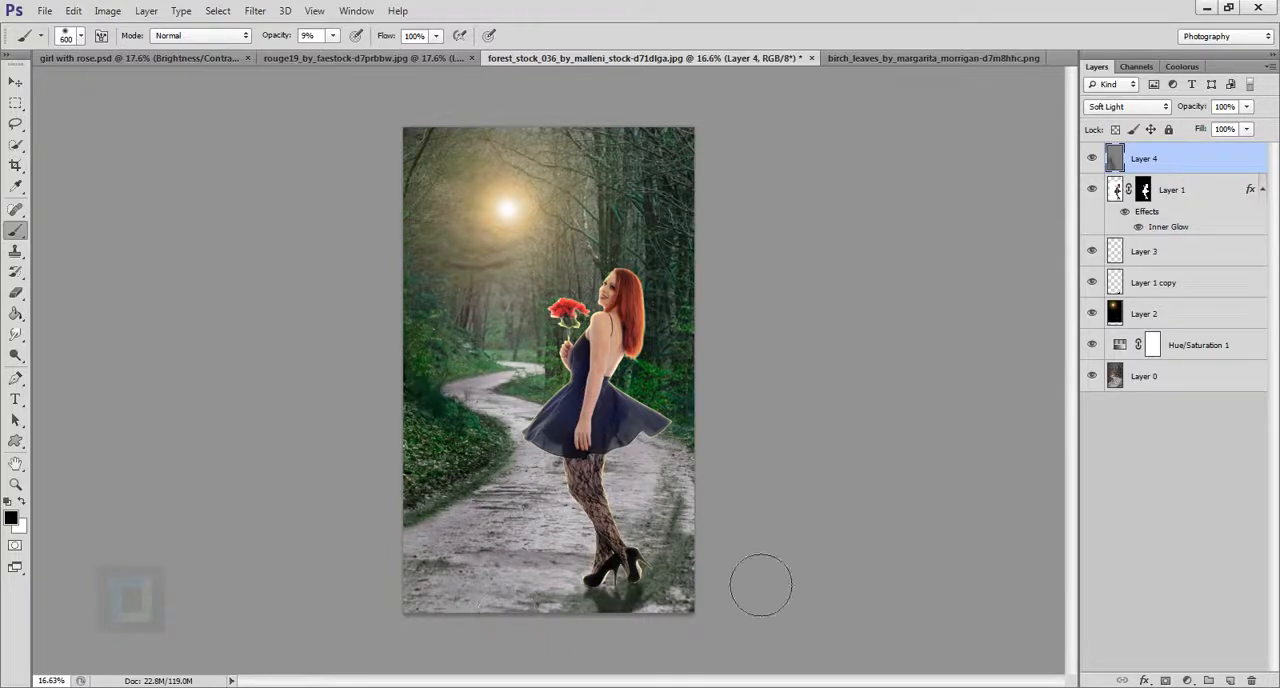
Darken the shaded forest areas with a 700 px black brush at 9% opacity, and compare the image with the gray layer hidden.
{"action": "key", "text": "bracketleft"}
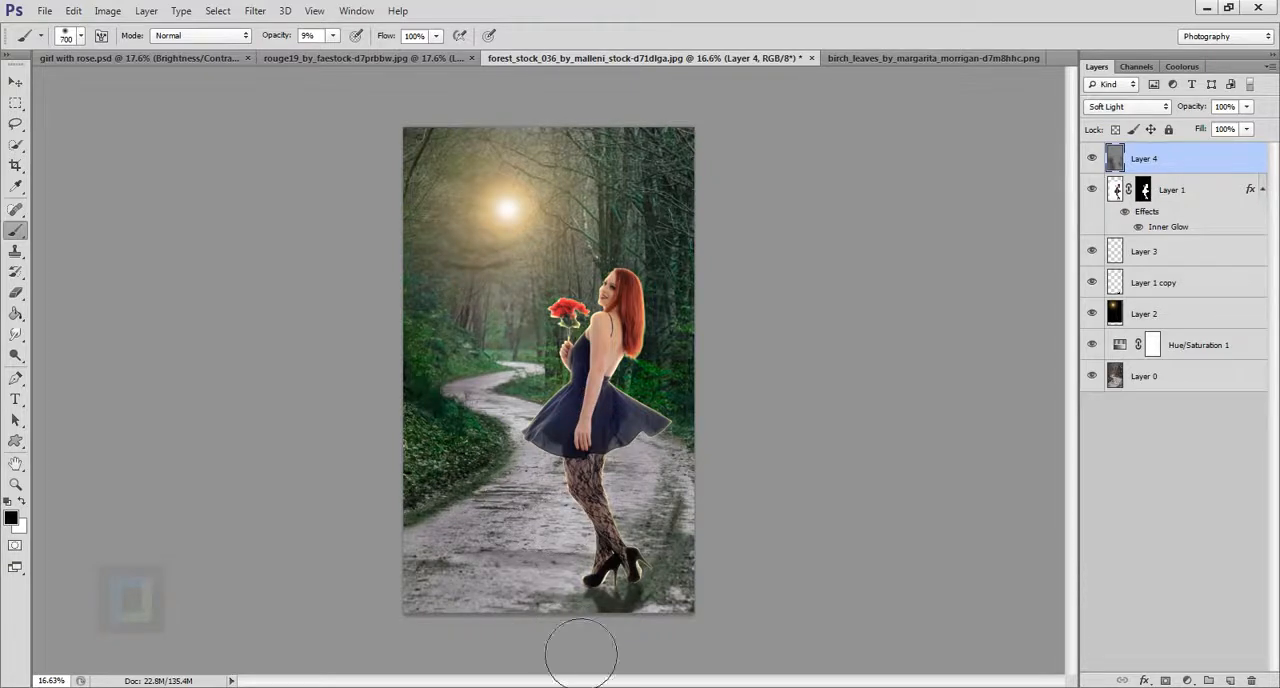
{"action": "key", "text": "bracketleft"}
{"action": "key", "text": "bracketleft"}
{"action": "left_click", "coordinate": [1092, 158]}
{"action": "left_click", "coordinate": [1092, 158]}
Load the girl's layer mask as a selection and brighten her face with an 80 px white brush at 9% opacity.
{"action": "scroll", "coordinate": [665, 325], "scroll_direction": "up", "scroll_amount": 2}
{"action": "scroll", "coordinate": [670, 330], "scroll_direction": "up", "scroll_amount": 2}
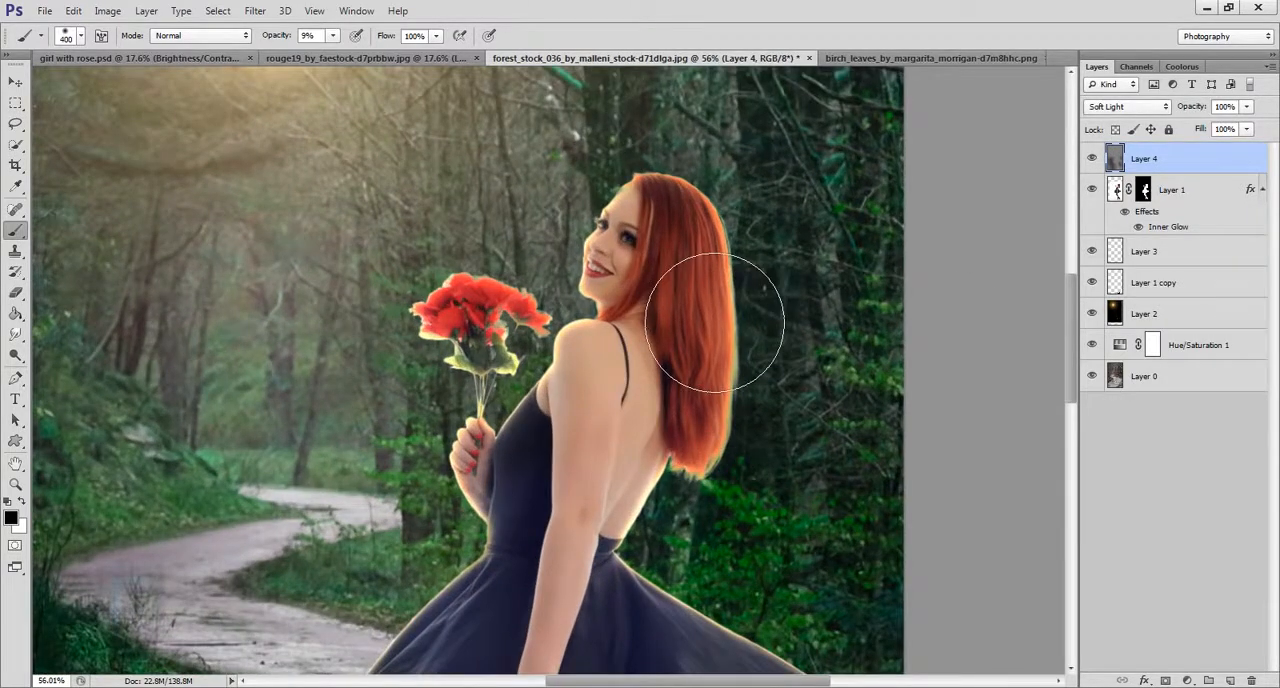
{"action": "scroll", "coordinate": [729, 371], "scroll_direction": "up", "scroll_amount": 3}
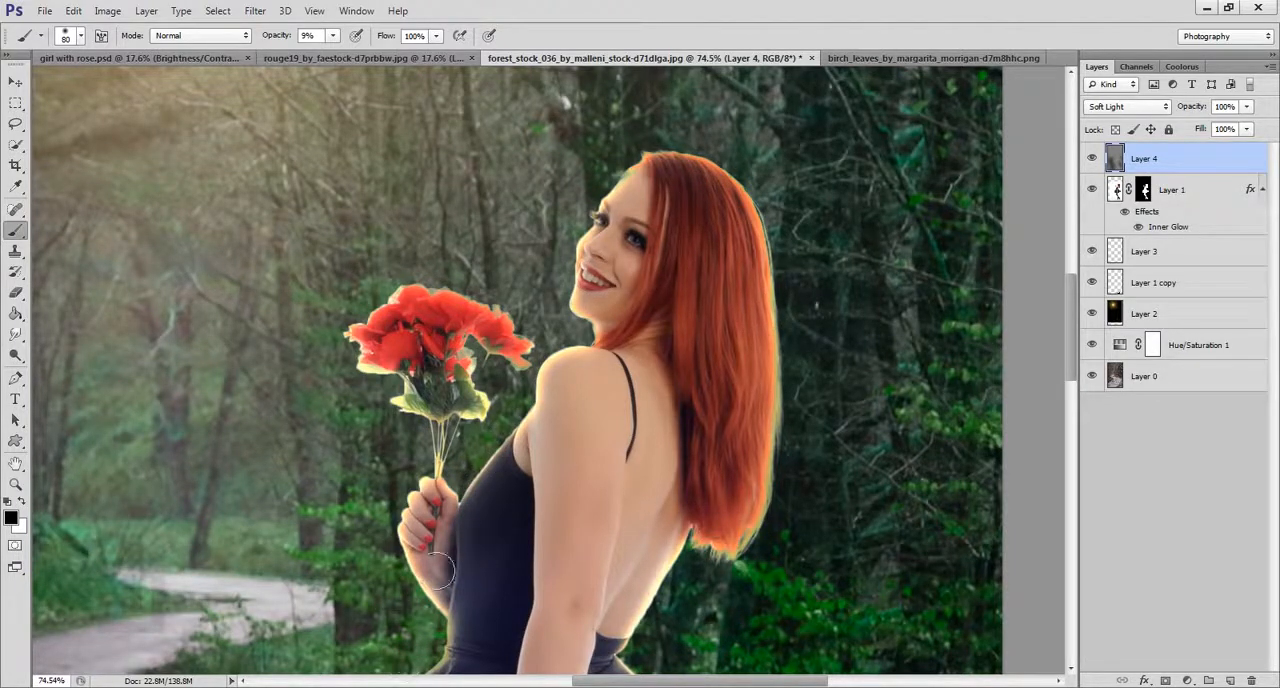
{"action": "left_click", "coordinate": [1150, 193], "text": "ctrl"}
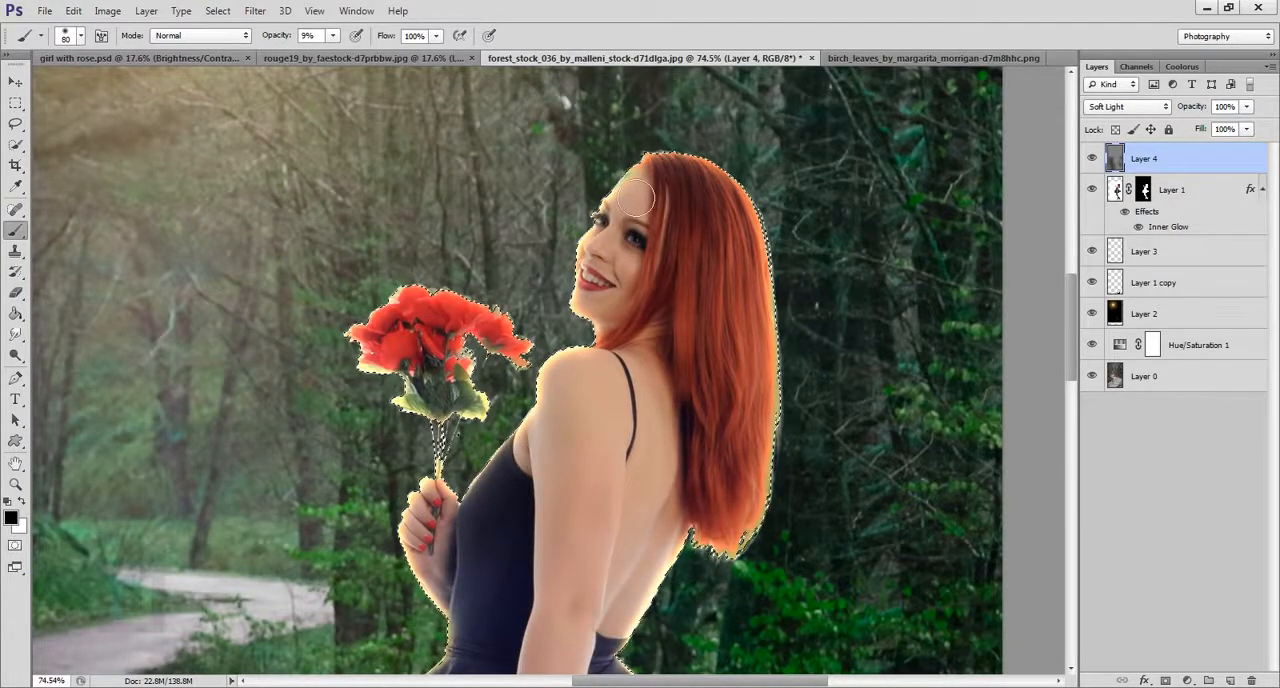
{"action": "key", "text": "x"}
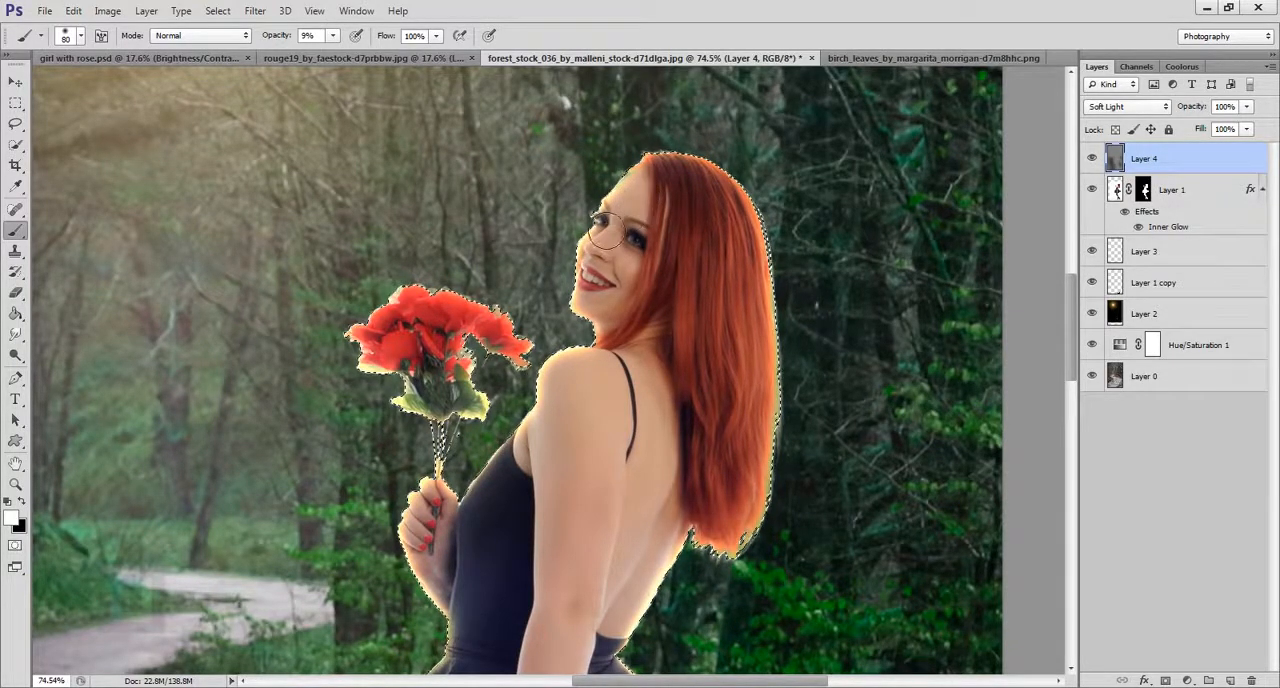
Brush white highlights onto the girl's shoulder and the hand holding the roses, keeping the brush at 80 px and 9% opacity.
{"action": "left_click_drag", "start_coordinate": [555, 311], "coordinate": [795, 236]}
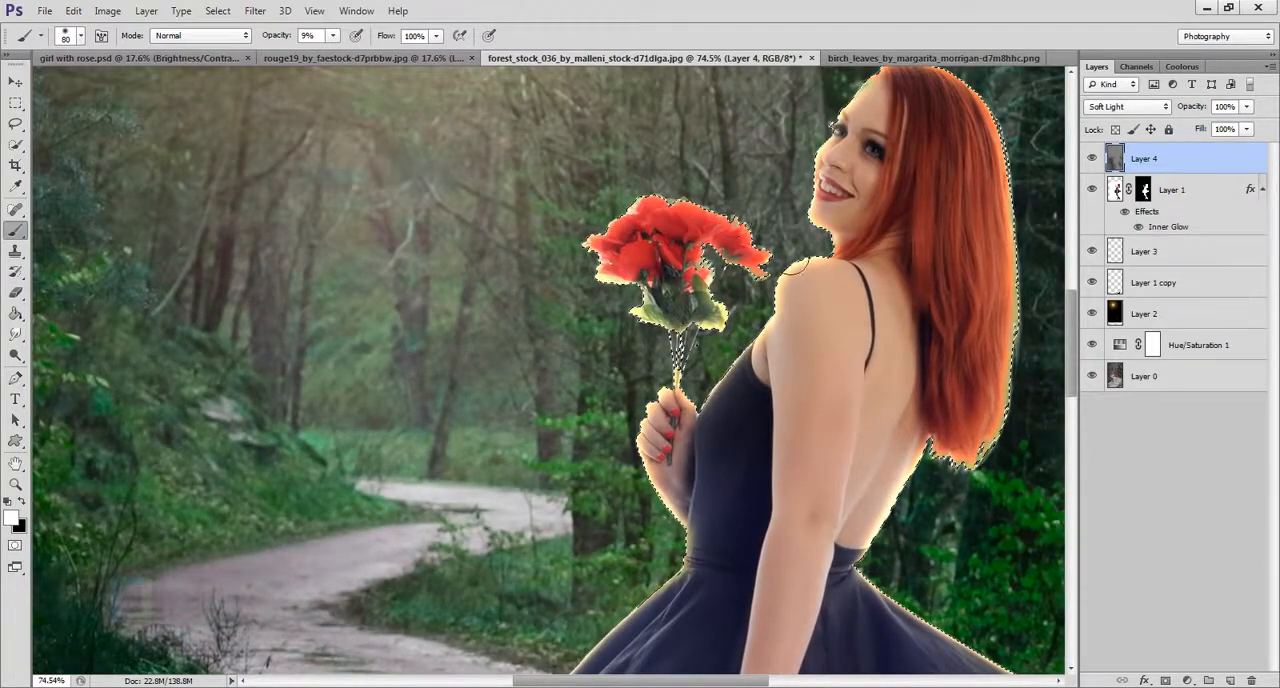
{"action": "scroll", "coordinate": [680, 255], "scroll_direction": "down", "scroll_amount": 5}
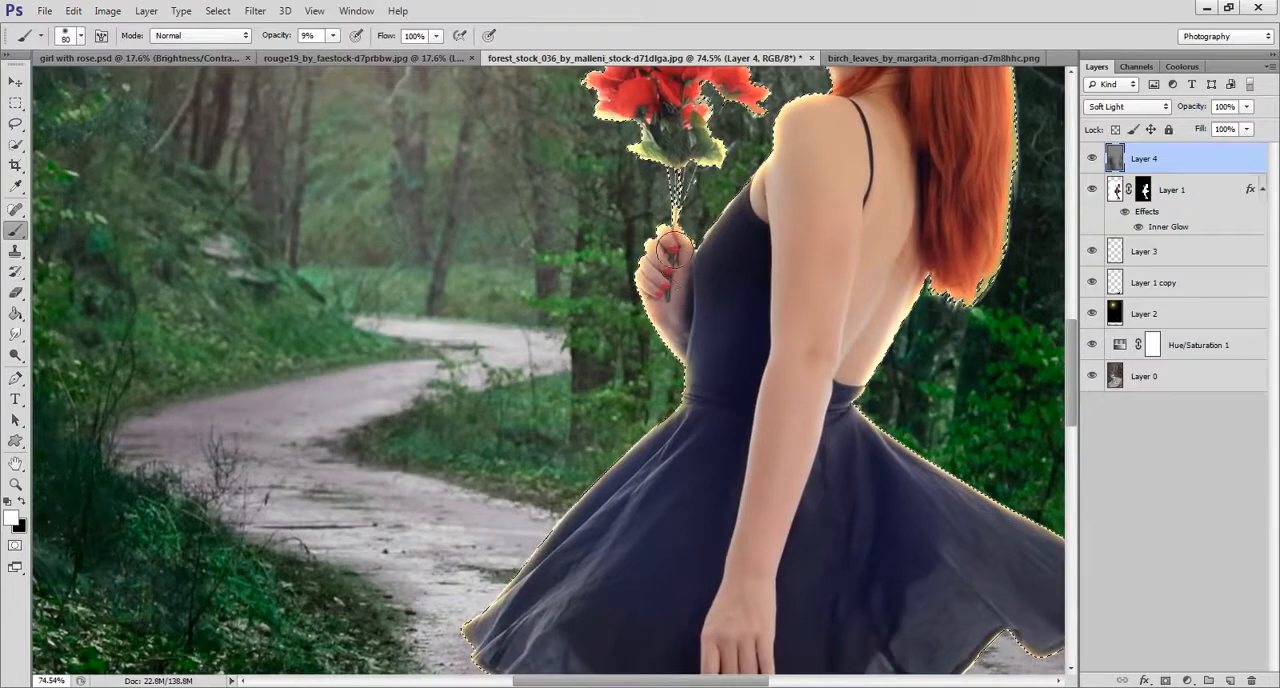
{"action": "scroll", "coordinate": [729, 284], "scroll_direction": "down", "scroll_amount": 5}
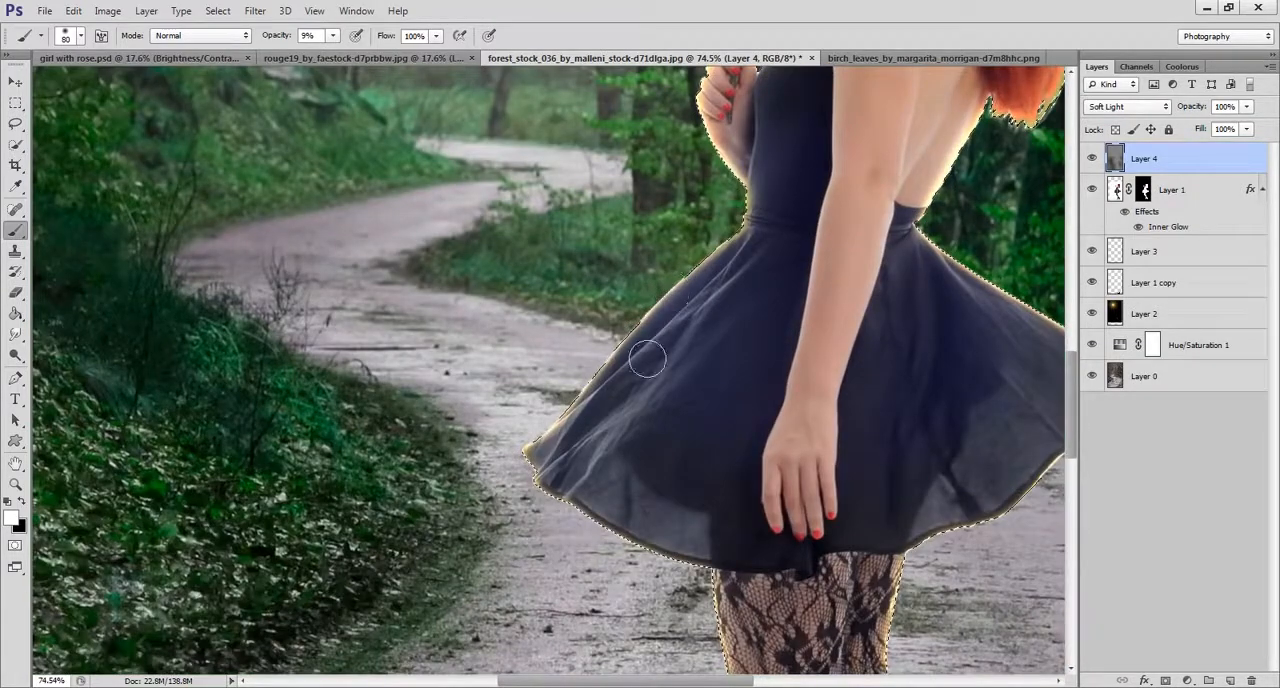
Raise the brush opacity to 14% and brighten the lit parts of the girl's dress and legs with the 80 px white brush.
{"action": "left_click", "coordinate": [278, 43]}
{"action": "scroll", "coordinate": [755, 492], "scroll_direction": "down", "scroll_amount": 6}
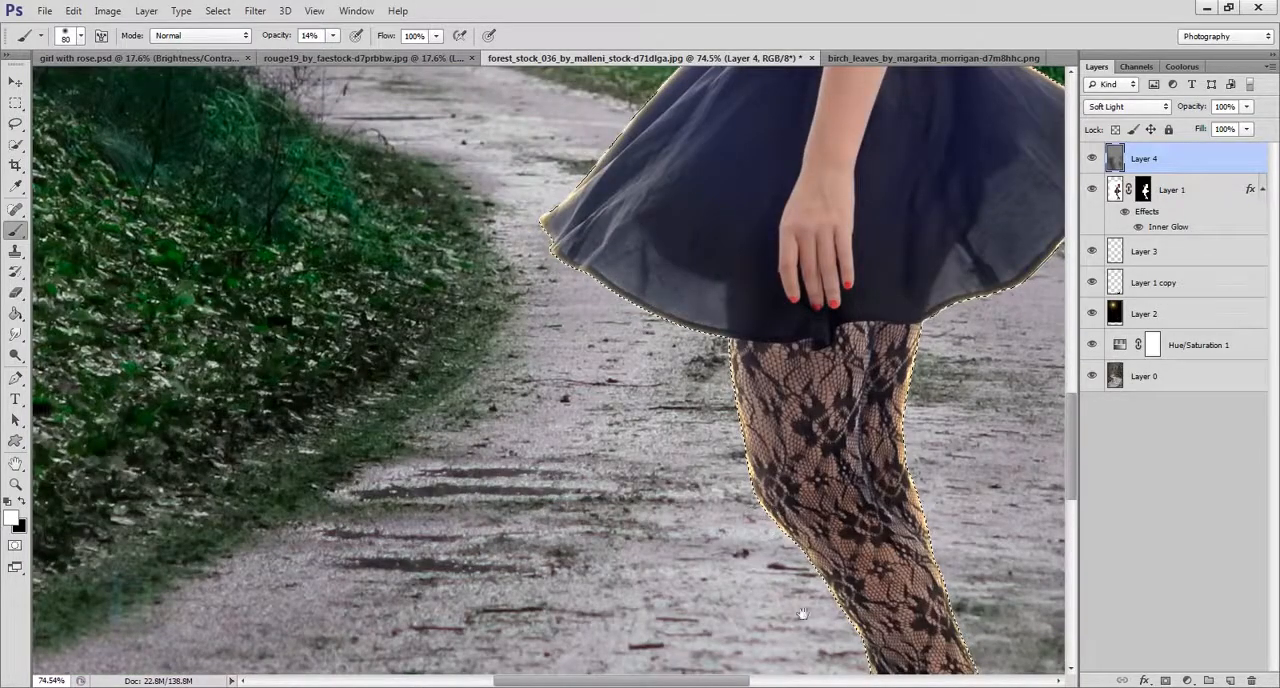
{"action": "scroll", "coordinate": [750, 480], "scroll_direction": "down", "scroll_amount": 8}
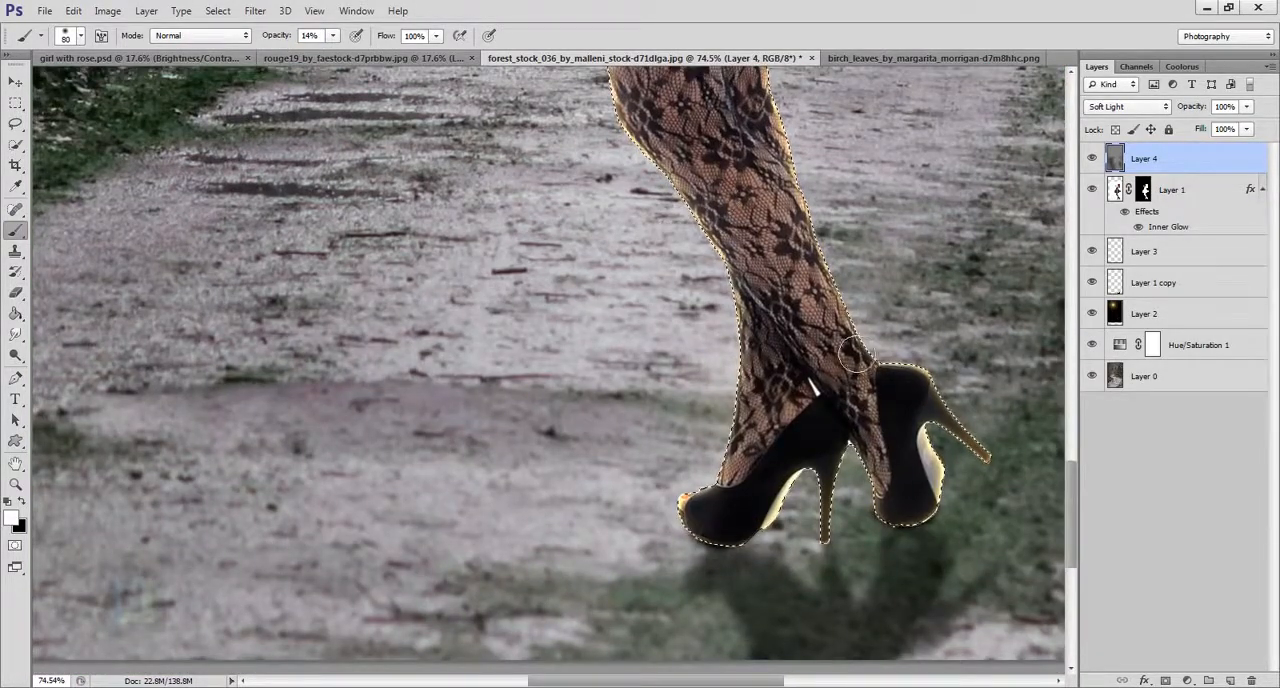
{"action": "scroll", "coordinate": [750, 500], "scroll_direction": "up", "scroll_amount": 12}
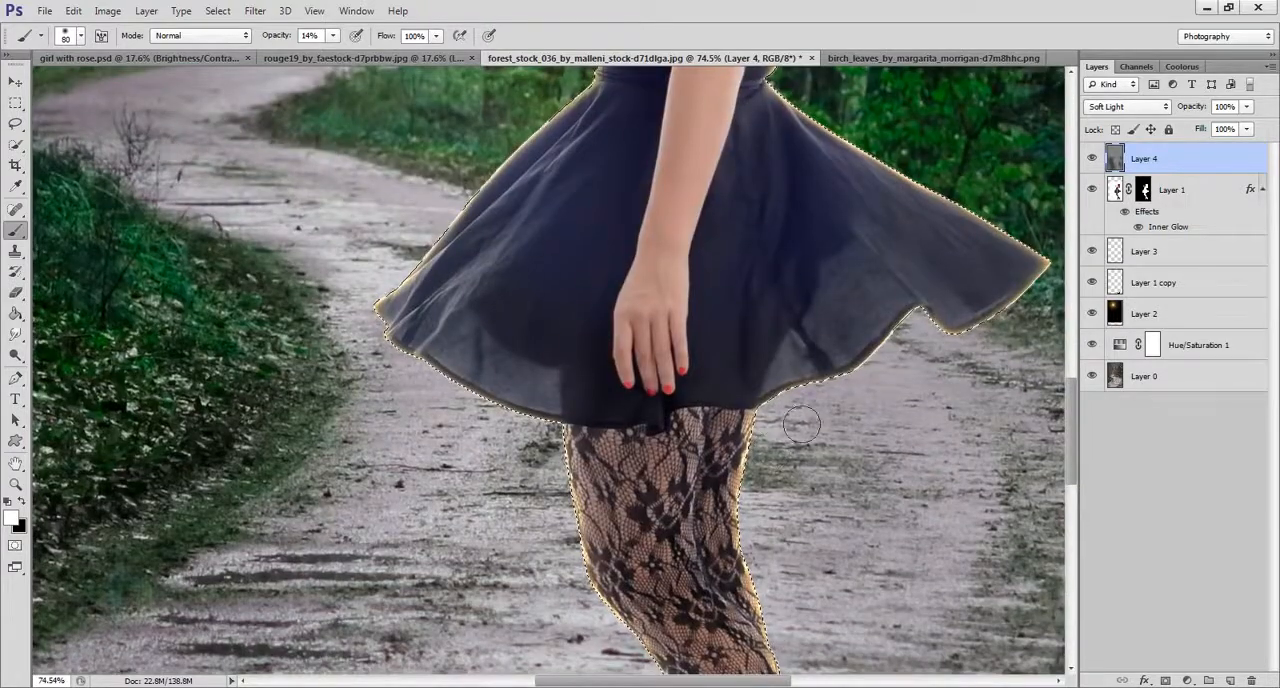
{"action": "left_click_drag", "start_coordinate": [1011, 312], "coordinate": [881, 428]}
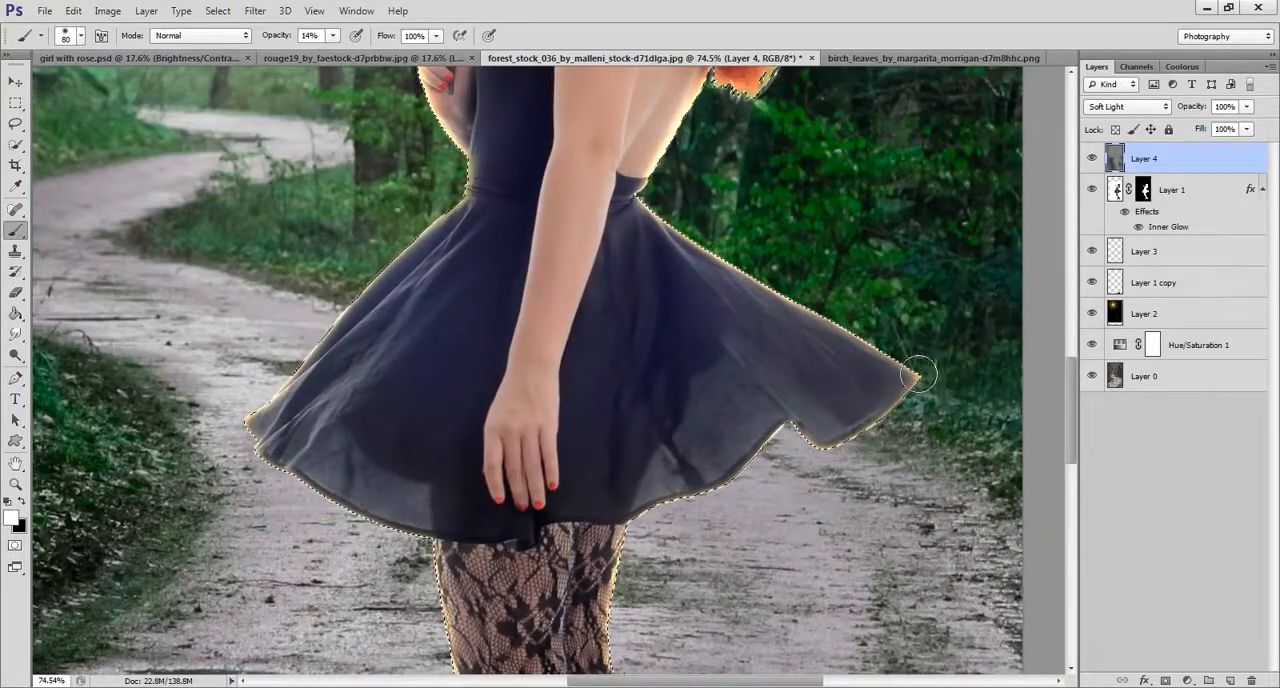
{"action": "scroll", "coordinate": [706, 351], "scroll_direction": "up", "scroll_amount": 2}
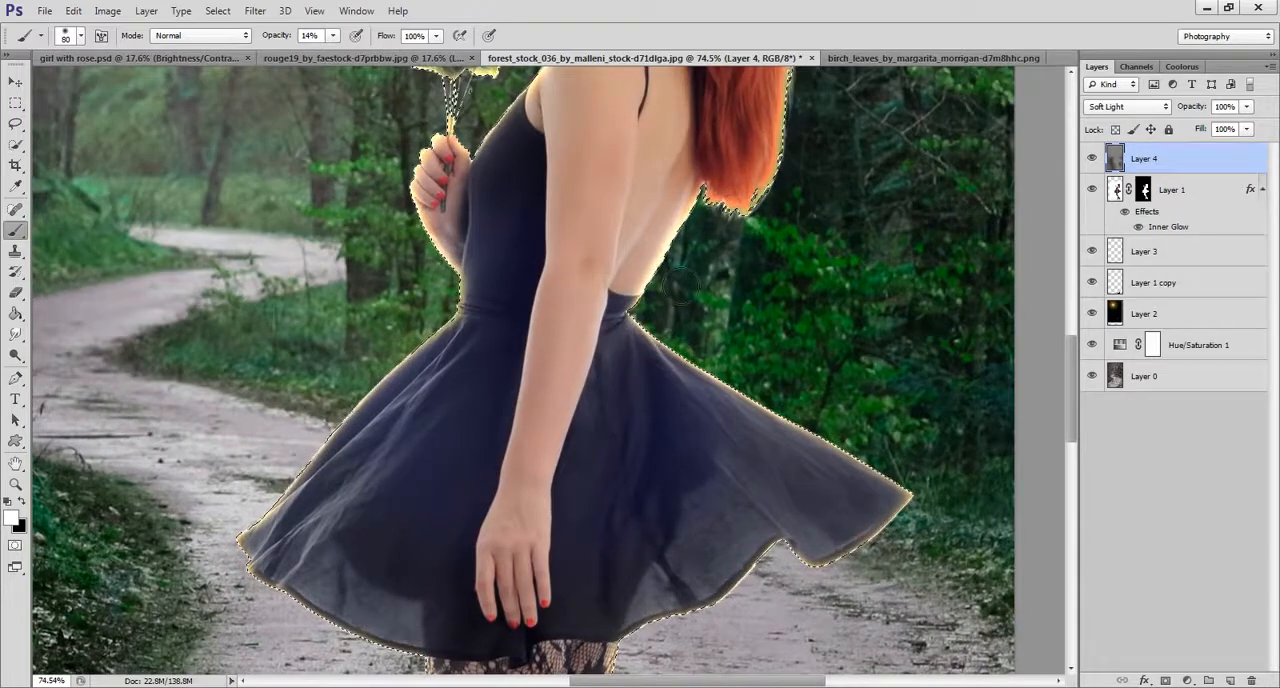
{"action": "scroll", "coordinate": [700, 320], "scroll_direction": "up", "scroll_amount": 3}
{"action": "left_click_drag", "start_coordinate": [790, 175], "coordinate": [774, 365]}
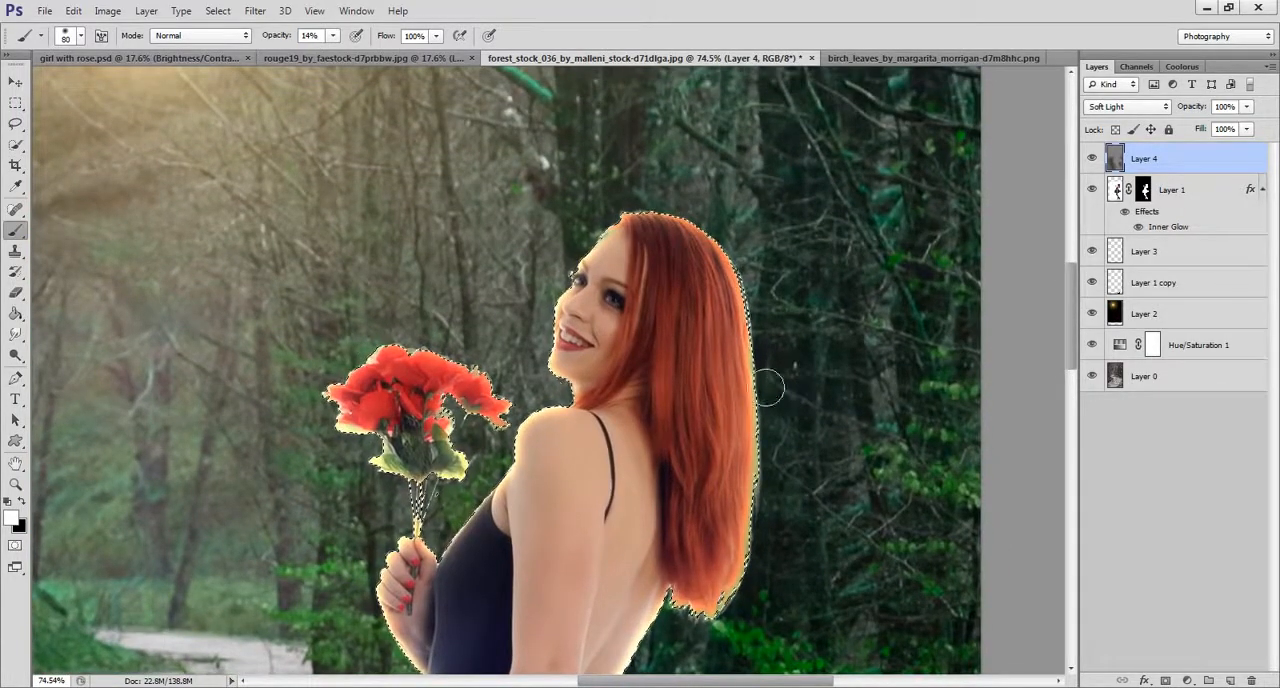
Enlarge the white brush to 100 px and brighten the girl's hair, shoulder and back at 14% opacity.
{"action": "key", "text": "bracketright"}
{"action": "key", "text": "bracketright"}
{"action": "key", "text": "bracketright"}
{"action": "left_click_drag", "start_coordinate": [689, 463], "coordinate": [746, 205]}
{"action": "key", "text": "bracketleft"}
{"action": "key", "text": "bracketleft"}
{"action": "key", "text": "bracketright"}
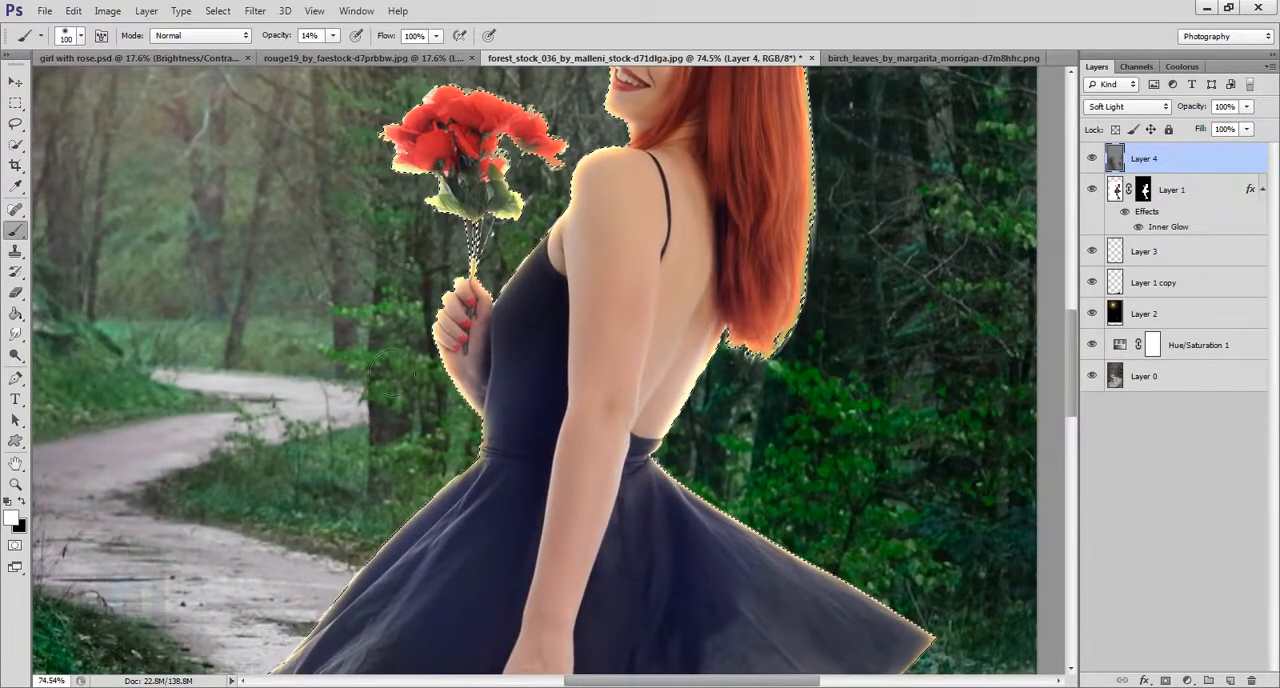
Darken the shaded areas of the girl's back, hair and skirt with a black brush at 14% opacity, enlarging it from 100 to 150 px.
{"action": "left_click", "coordinate": [21, 502]}
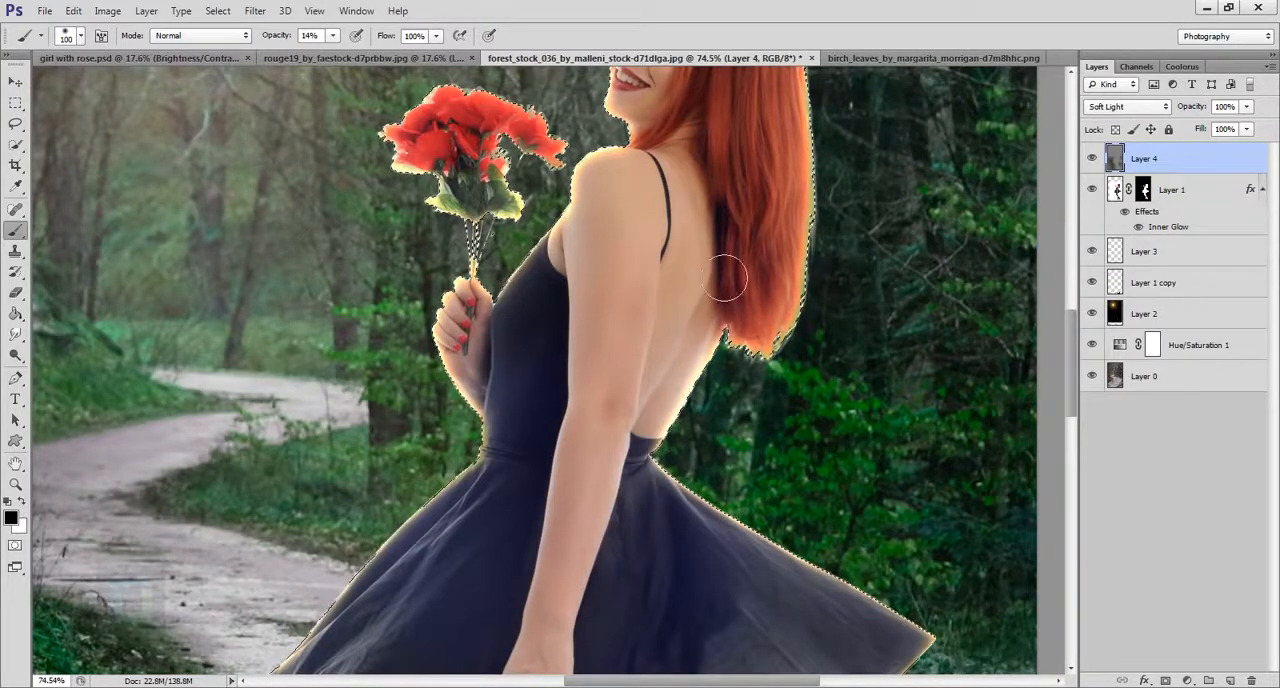
{"action": "left_click_drag", "start_coordinate": [683, 343], "coordinate": [729, 205]}
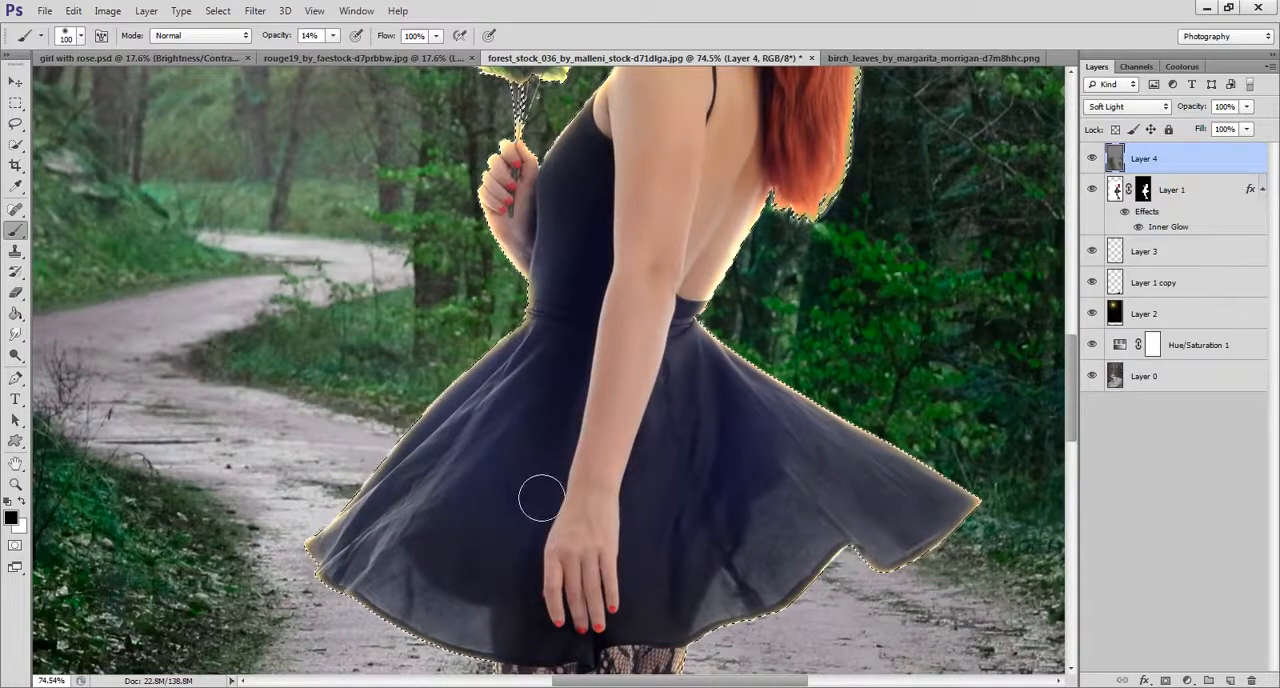
{"action": "key", "text": "bracketright"}
{"action": "key", "text": "bracketright"}
{"action": "key", "text": "bracketright"}
{"action": "key", "text": "bracketleft"}
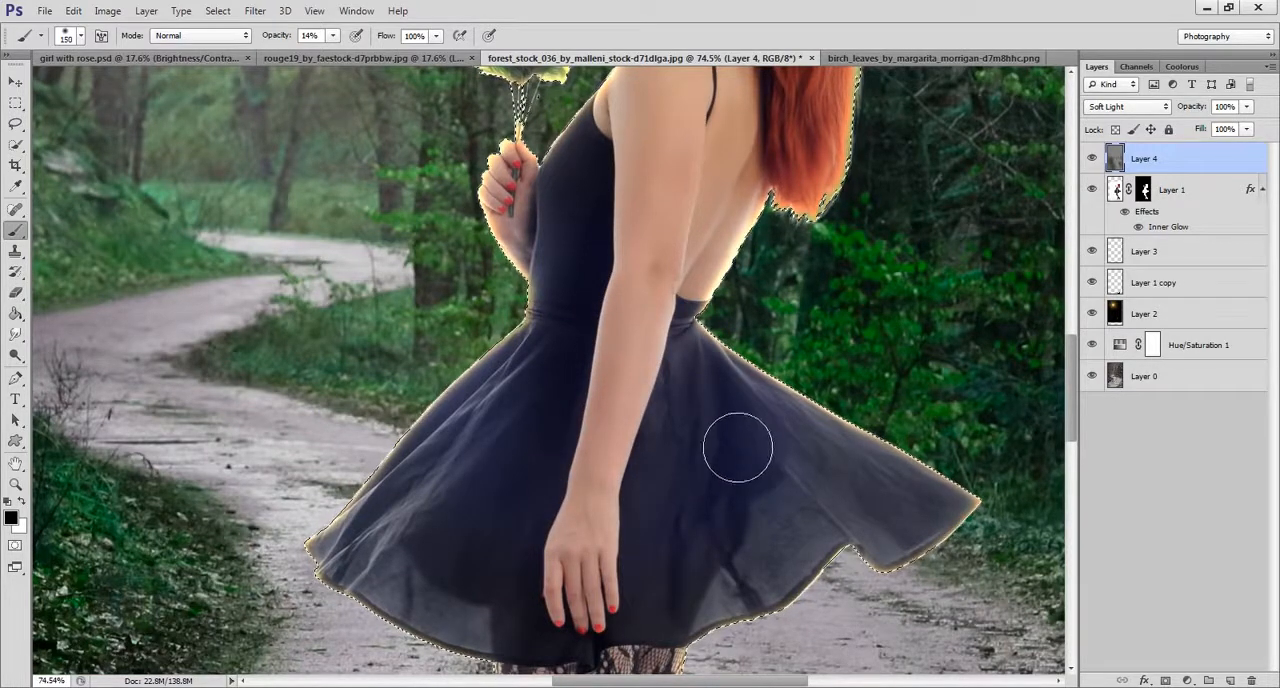
{"action": "mouse_move", "coordinate": [722, 582]}
{"action": "left_mouse_down"}
{"action": "mouse_move", "coordinate": [733, 451]}
{"action": "mouse_move", "coordinate": [720, 447]}
{"action": "mouse_move", "coordinate": [695, 528]}
{"action": "mouse_move", "coordinate": [754, 486]}
{"action": "mouse_move", "coordinate": [784, 579]}
{"action": "left_mouse_up"}
{"action": "left_click_drag", "start_coordinate": [727, 495], "coordinate": [766, 143]}
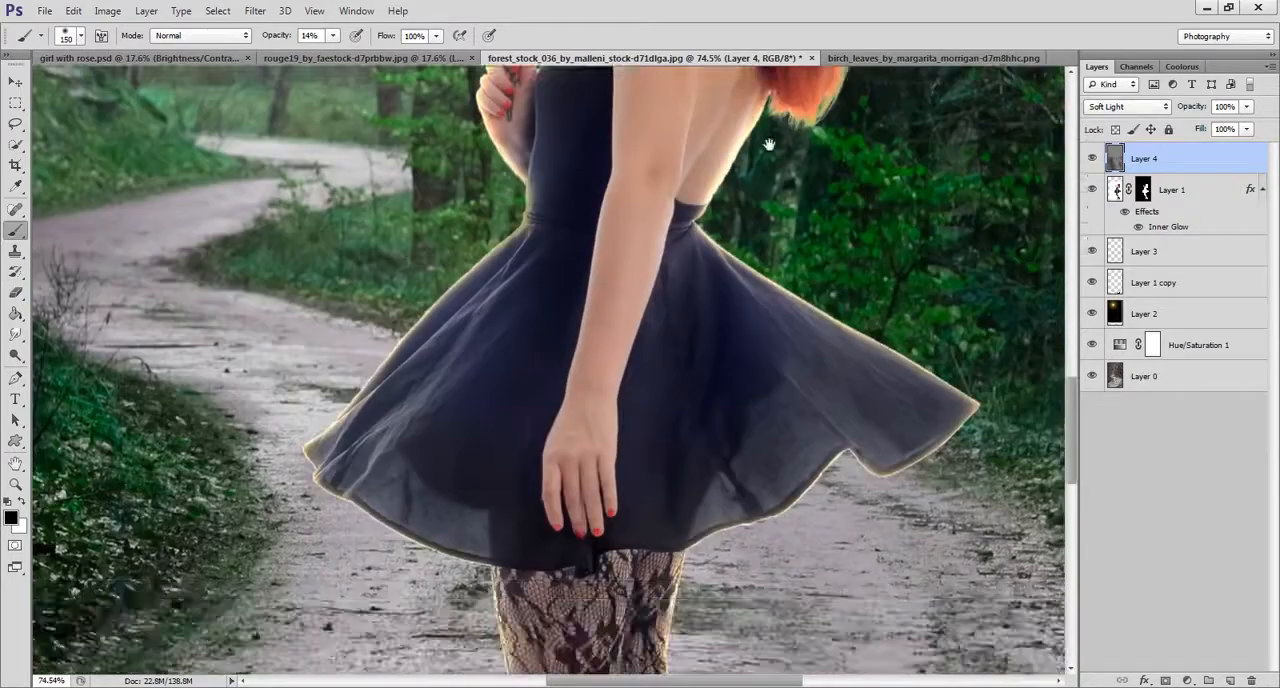
{"action": "left_click_drag", "start_coordinate": [713, 352], "coordinate": [685, 542]}
Deepen the shadows on the girl's stockinged legs and the folds of her dress with the 150 px black brush.
{"action": "mouse_move", "coordinate": [670, 230]}
{"action": "left_mouse_down"}
{"action": "mouse_move", "coordinate": [673, 314]}
{"action": "mouse_move", "coordinate": [672, 233]}
{"action": "mouse_move", "coordinate": [784, 485]}
{"action": "left_mouse_up"}
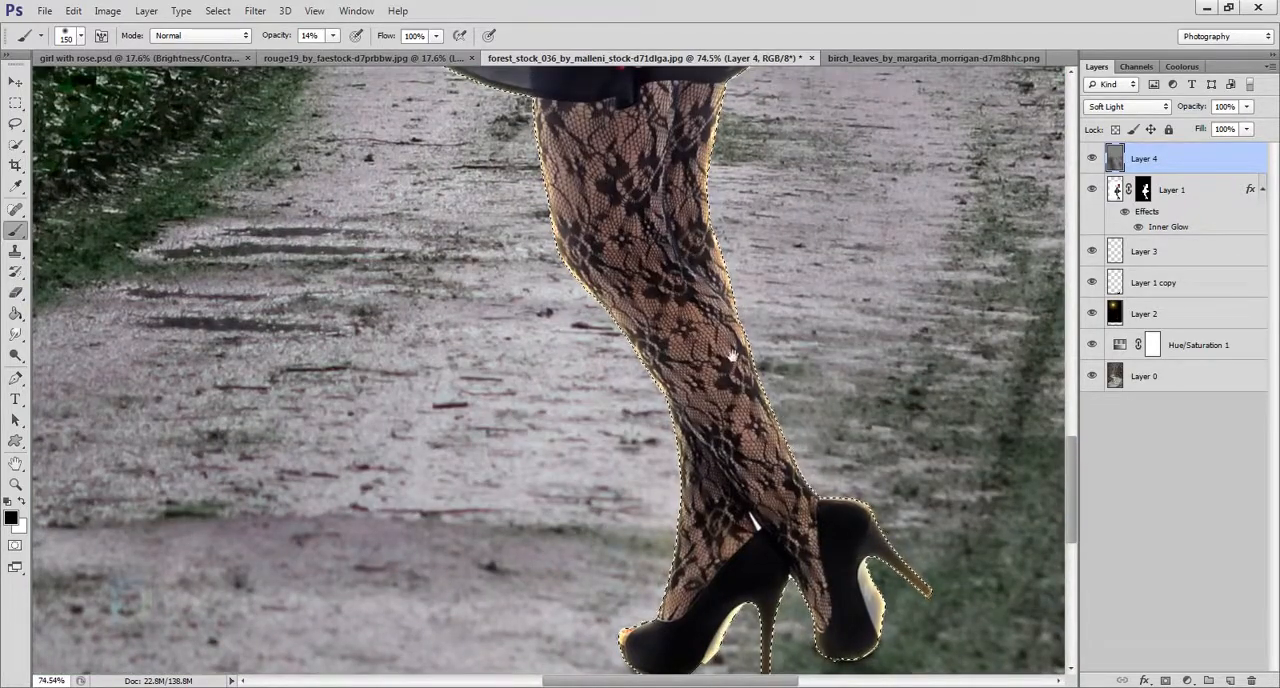
{"action": "left_click_drag", "start_coordinate": [651, 263], "coordinate": [720, 666]}
{"action": "left_click_drag", "start_coordinate": [682, 336], "coordinate": [655, 490]}
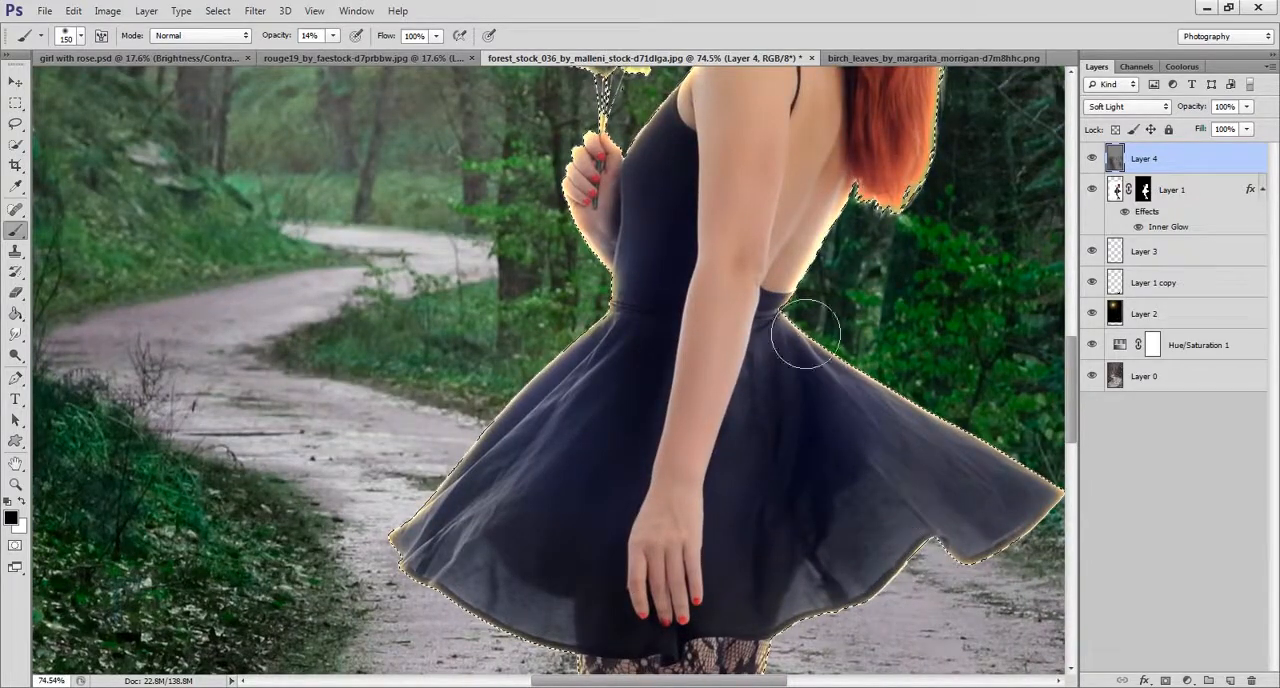
{"action": "left_click_drag", "start_coordinate": [779, 446], "coordinate": [787, 640]}
{"action": "mouse_move", "coordinate": [828, 211]}
{"action": "left_mouse_down"}
{"action": "mouse_move", "coordinate": [830, 382]}
{"action": "mouse_move", "coordinate": [809, 457]}
{"action": "mouse_move", "coordinate": [729, 437]}
{"action": "mouse_move", "coordinate": [743, 197]}
{"action": "left_mouse_up"}
{"action": "scroll", "coordinate": [665, 422], "scroll_direction": "down", "scroll_amount": 8}
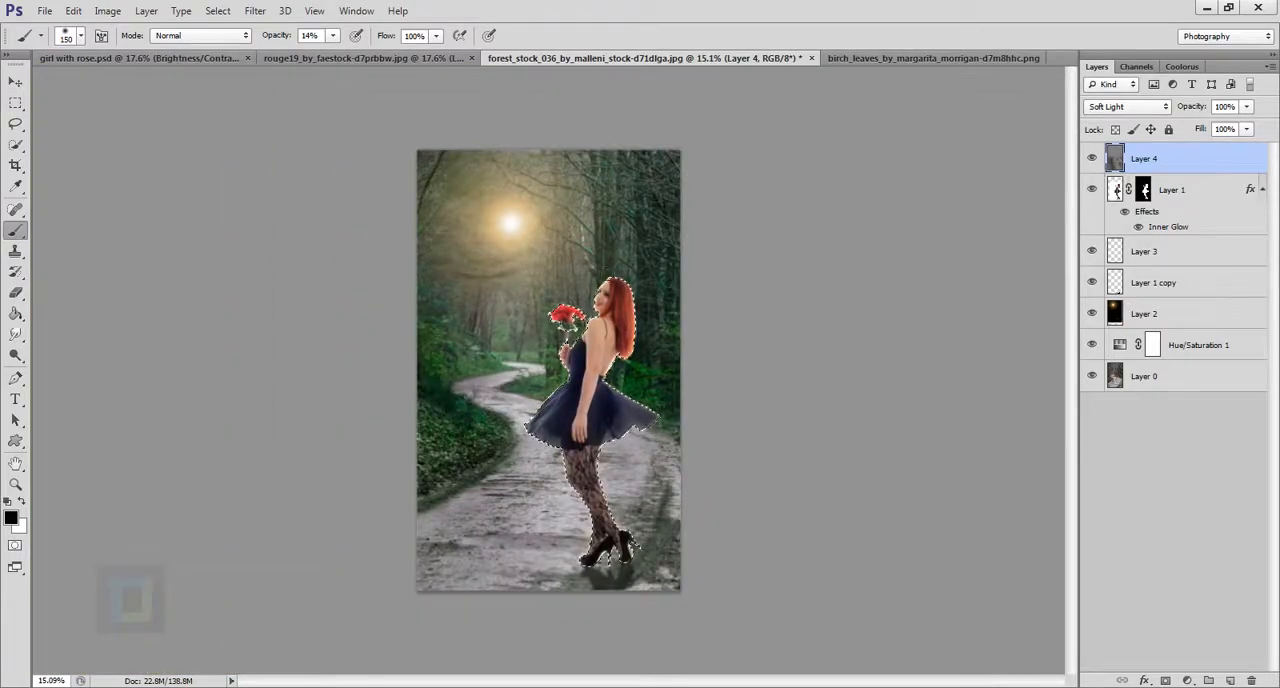
Deselect the girl and compare the composite with the gray shading layer hidden and shown.
{"action": "left_click", "coordinate": [218, 11]}
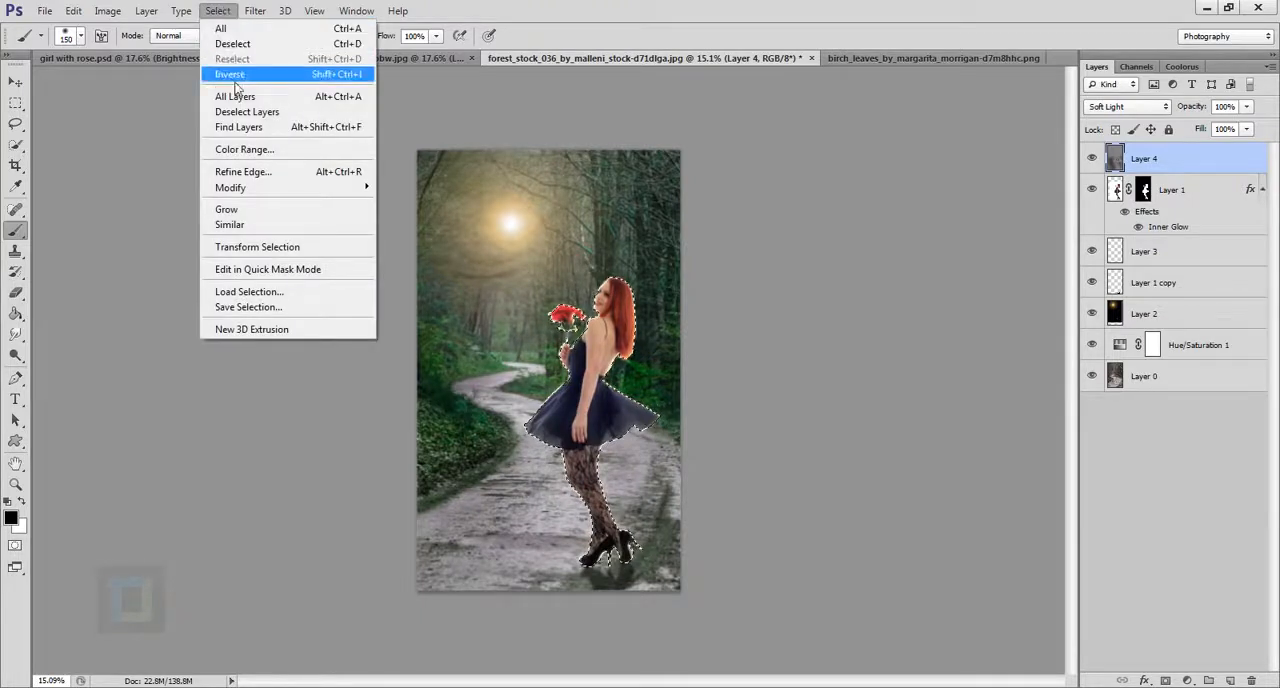
{"action": "left_click", "coordinate": [228, 45]}
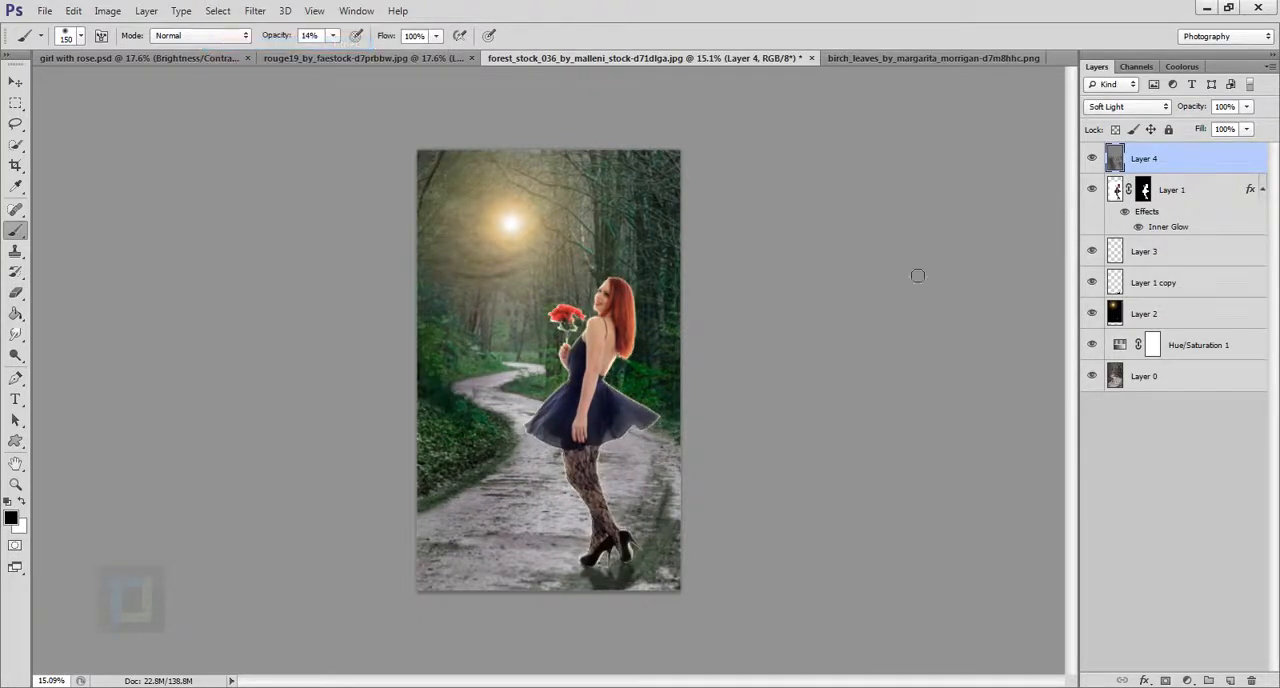
{"action": "left_click", "coordinate": [1092, 160]}
{"action": "left_click", "coordinate": [1092, 160]}
Widen the image frame slightly on both sides with the Crop tool, without deleting cropped pixels.
{"action": "key", "text": "ctrl+plus"}
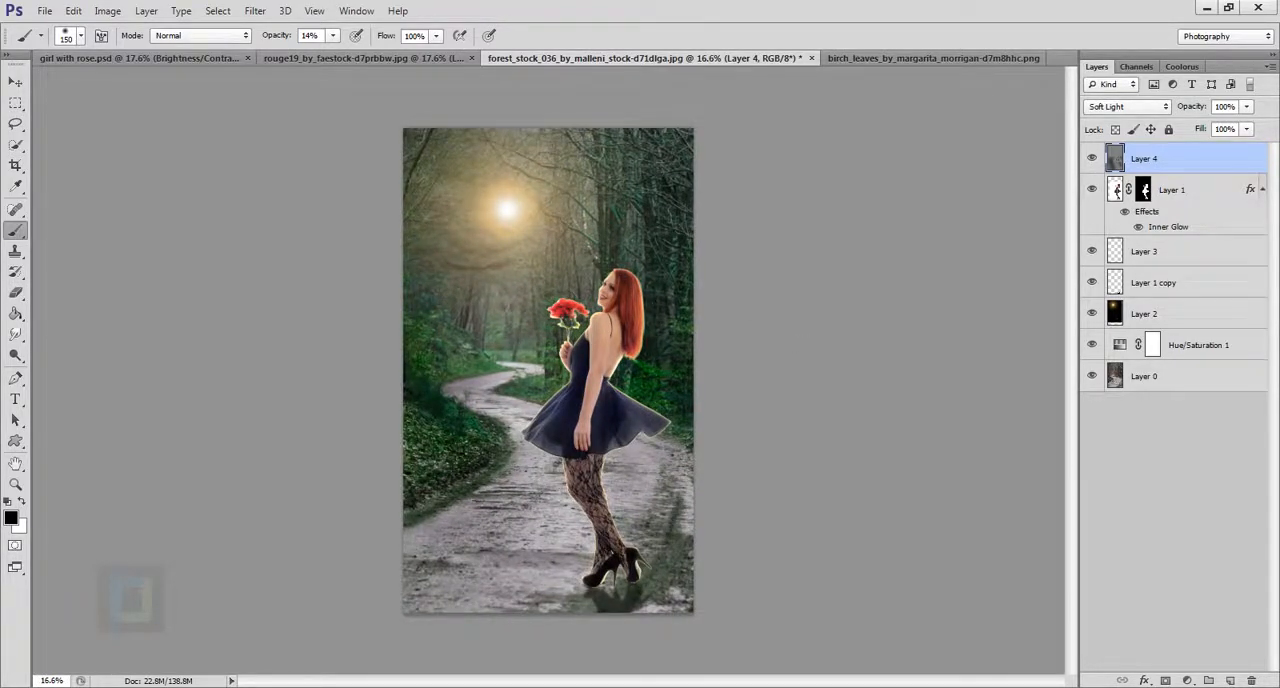
{"action": "left_click_drag", "start_coordinate": [15, 165], "coordinate": [64, 168]}
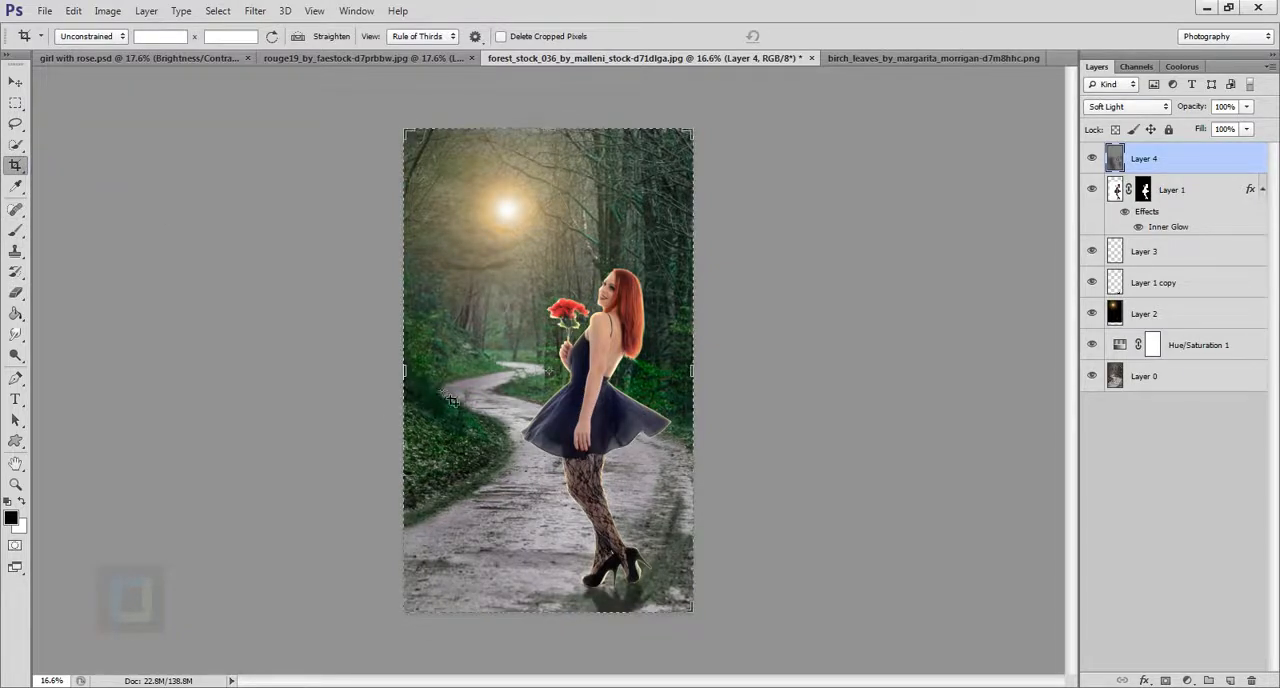
{"action": "left_click_drag", "start_coordinate": [411, 379], "coordinate": [408, 379]}
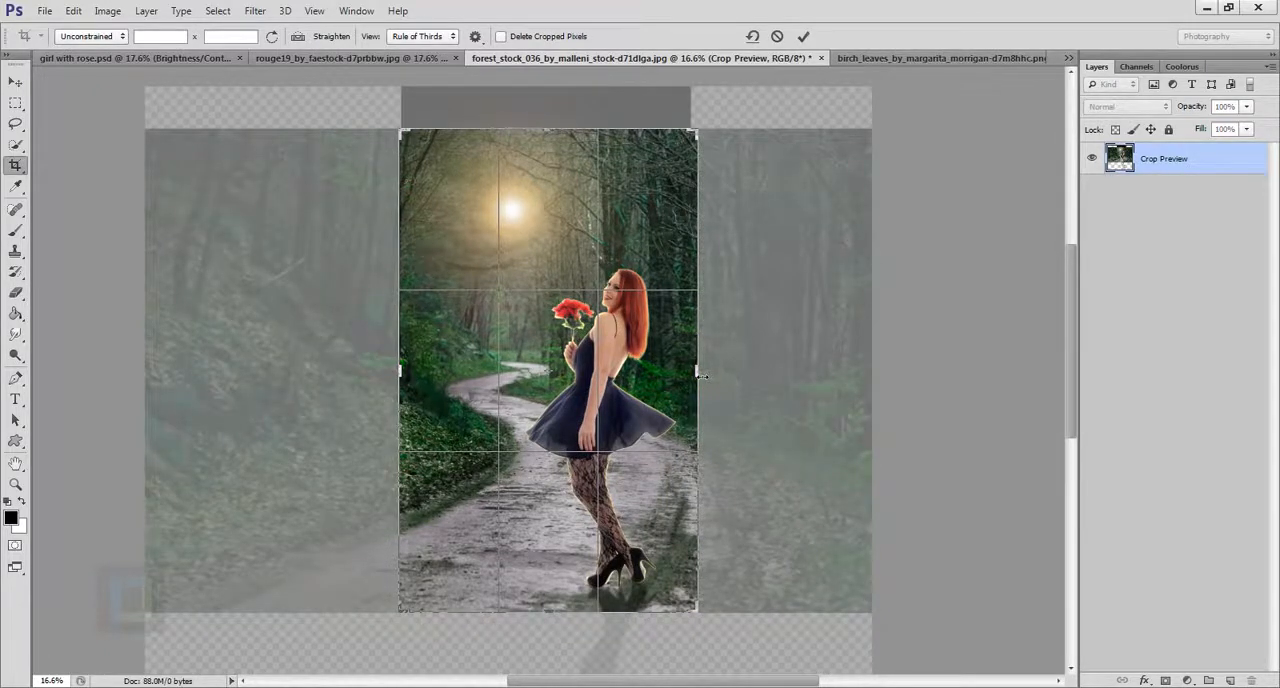
{"action": "key", "text": "Return"}
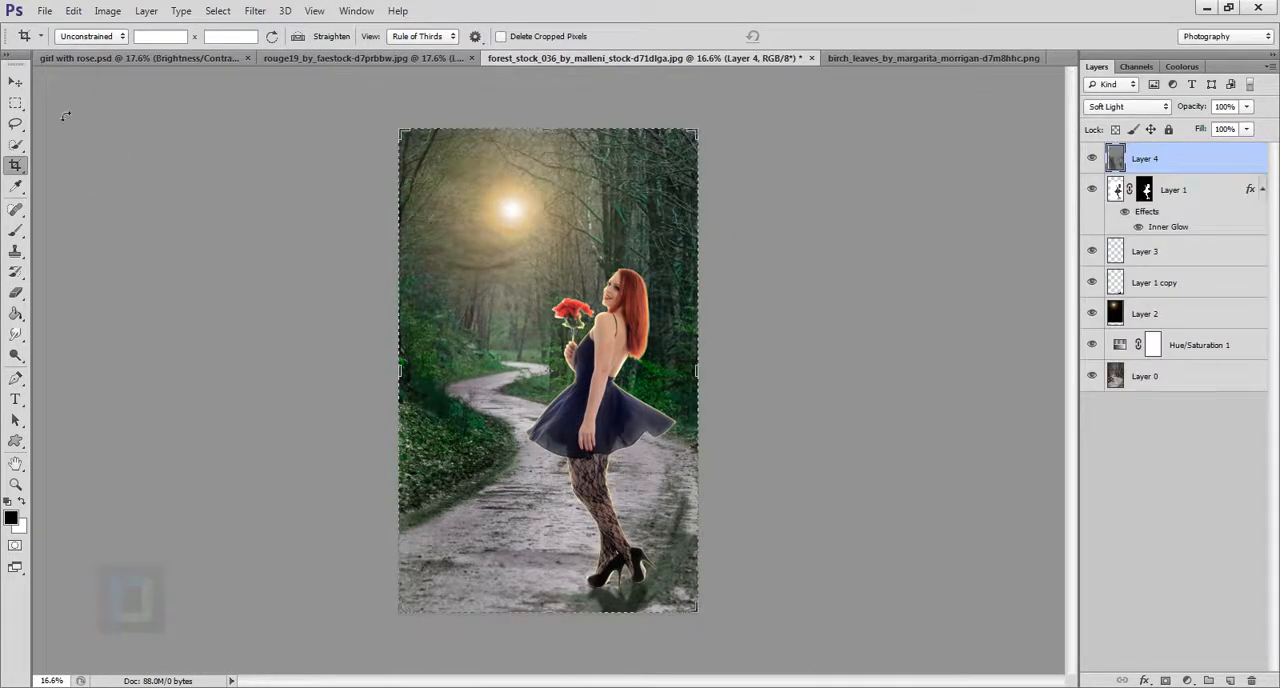
{"action": "key", "text": "v"}
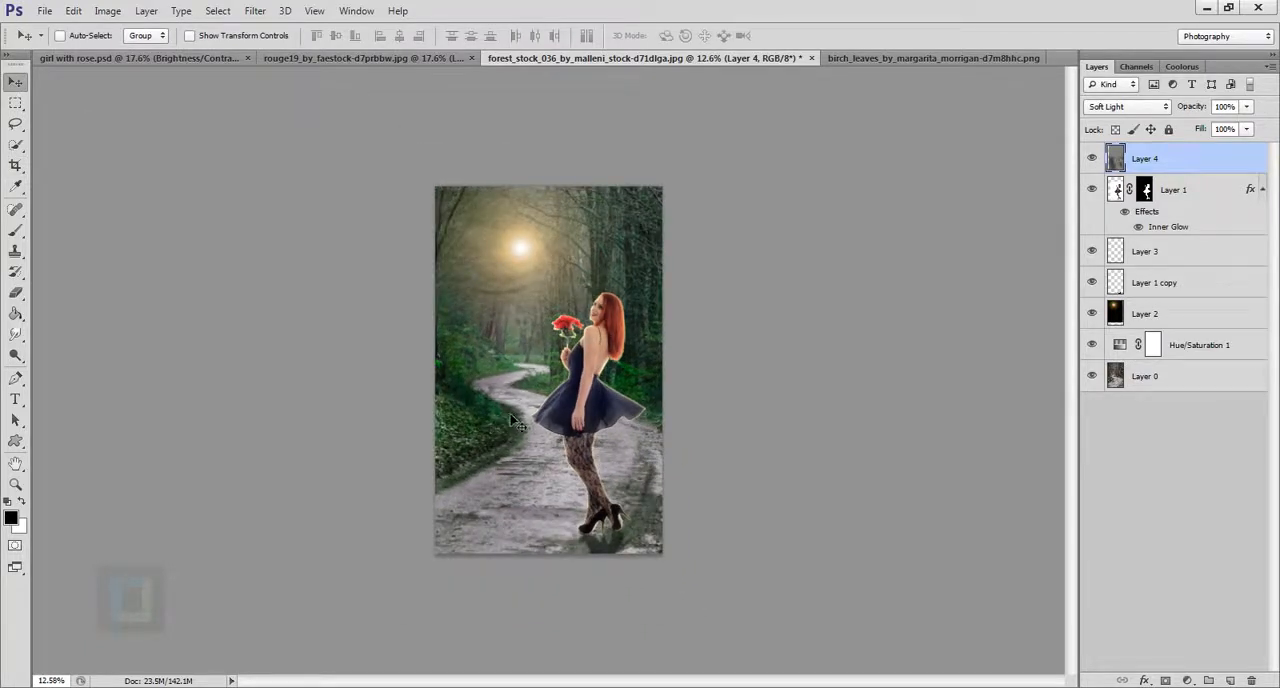
{"action": "scroll", "coordinate": [546, 450], "scroll_direction": "up", "scroll_amount": 2}
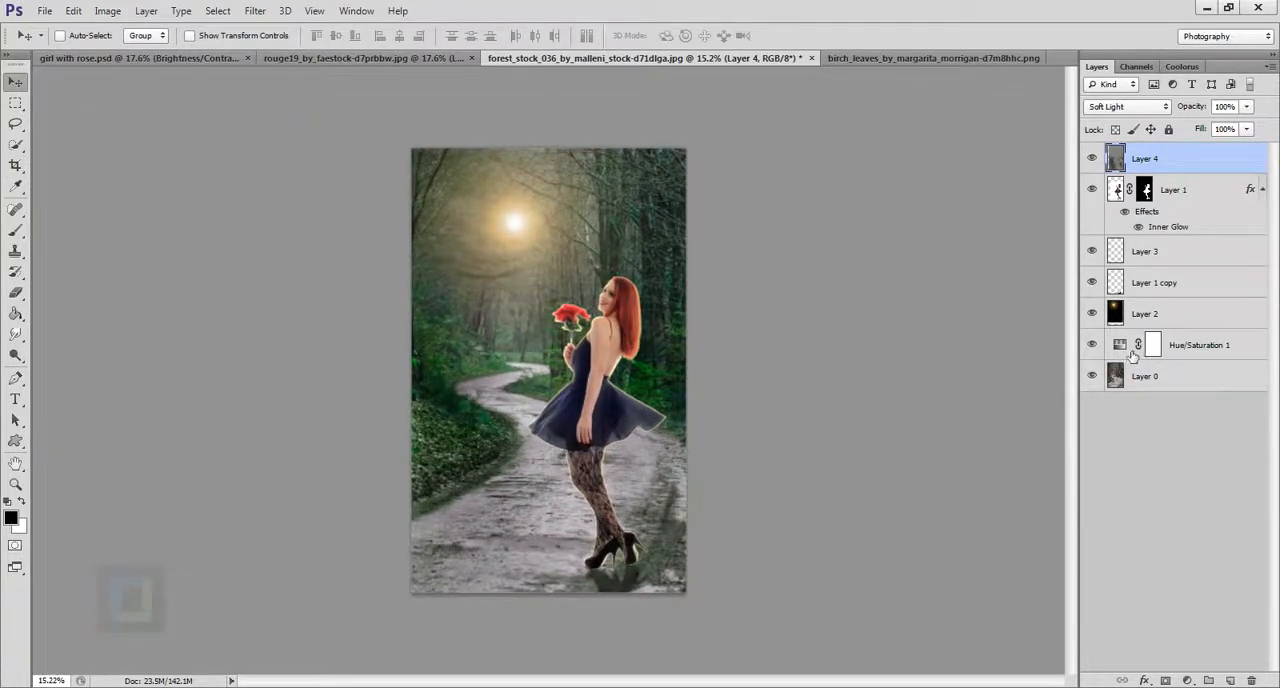
Reopen the forest's Hue/Saturation adjustment, set its saturation to -7, and check the whole composite.
{"action": "double_click", "coordinate": [1131, 351]}
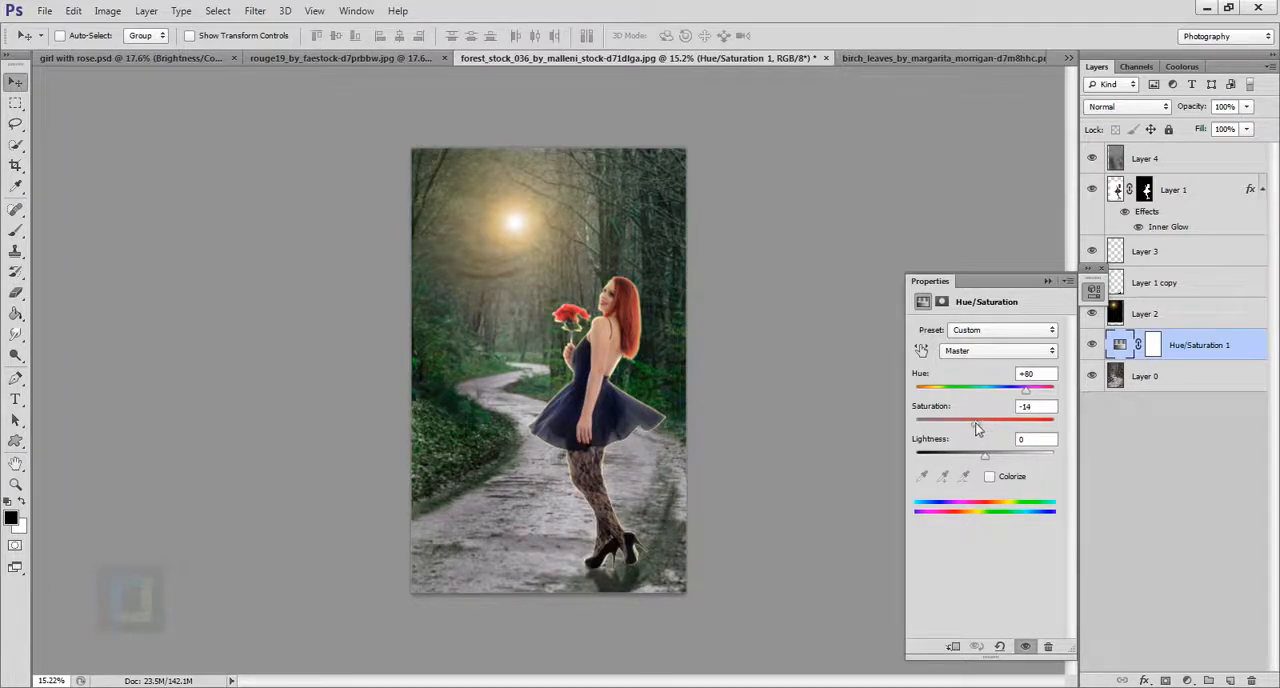
{"action": "left_click", "coordinate": [1047, 281]}
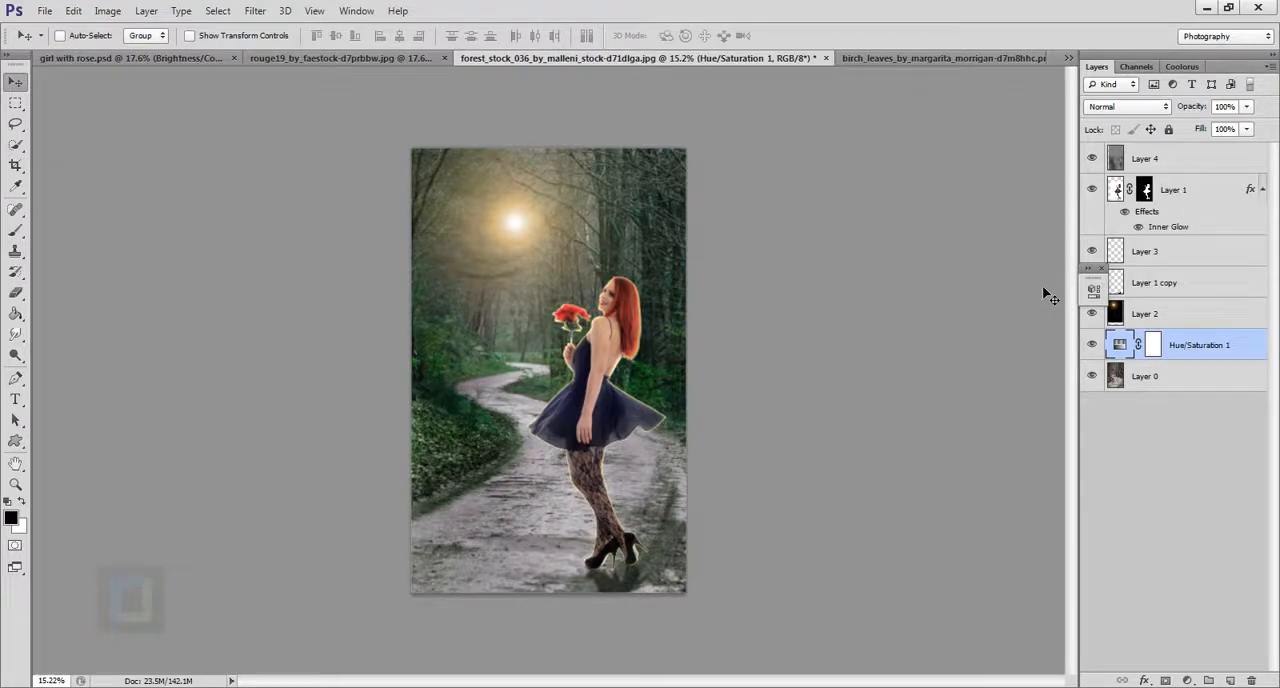
{"action": "scroll", "coordinate": [653, 294], "scroll_direction": "up", "scroll_amount": 3}
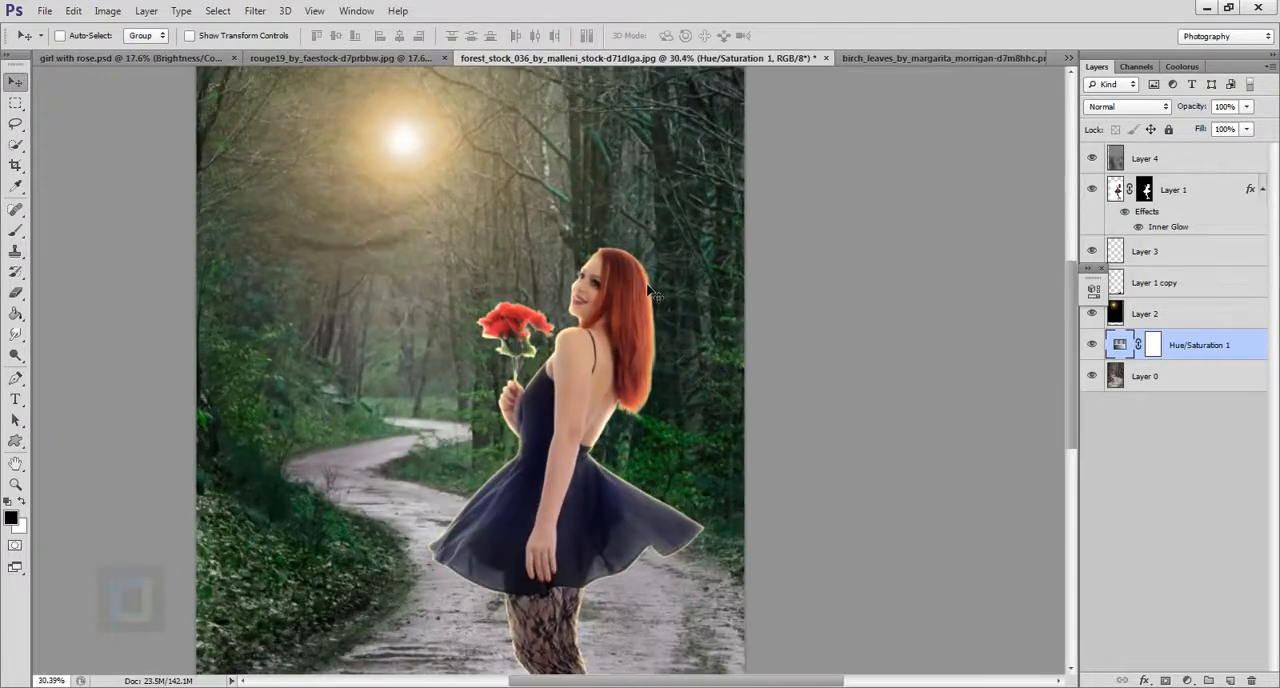
{"action": "scroll", "coordinate": [619, 325], "scroll_direction": "down", "scroll_amount": 3}
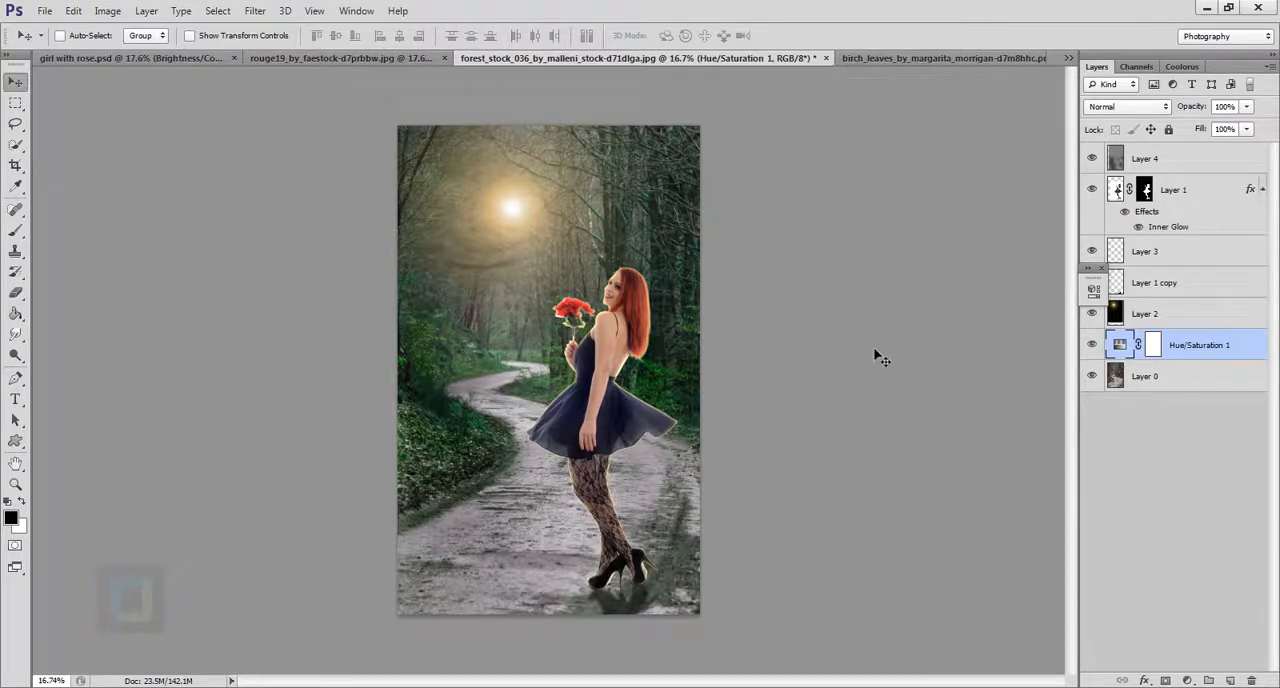
Convert the forest background layer to a smart object and apply a Gaussian Blur with a radius of 8 pixels.
{"action": "left_click", "coordinate": [1160, 382]}
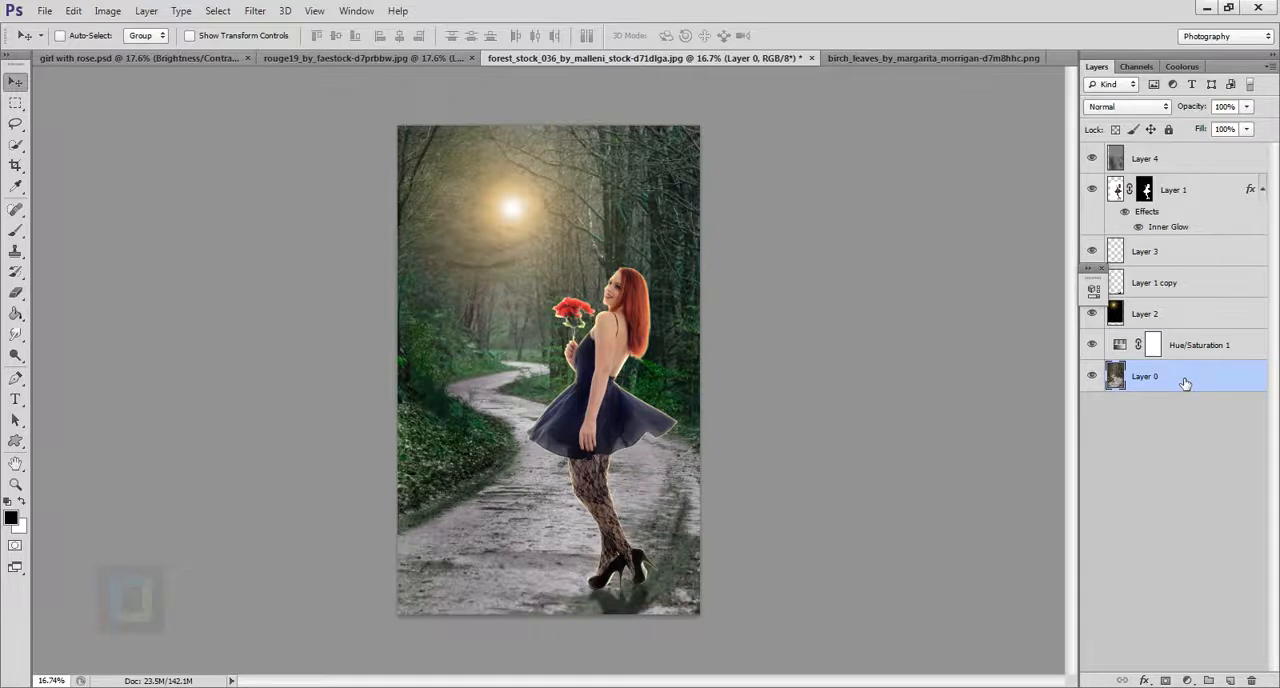
{"action": "right_click", "coordinate": [1184, 383]}
{"action": "left_click", "coordinate": [1036, 170]}
{"action": "left_click", "coordinate": [258, 11]}
{"action": "mouse_move", "coordinate": [290, 172]}
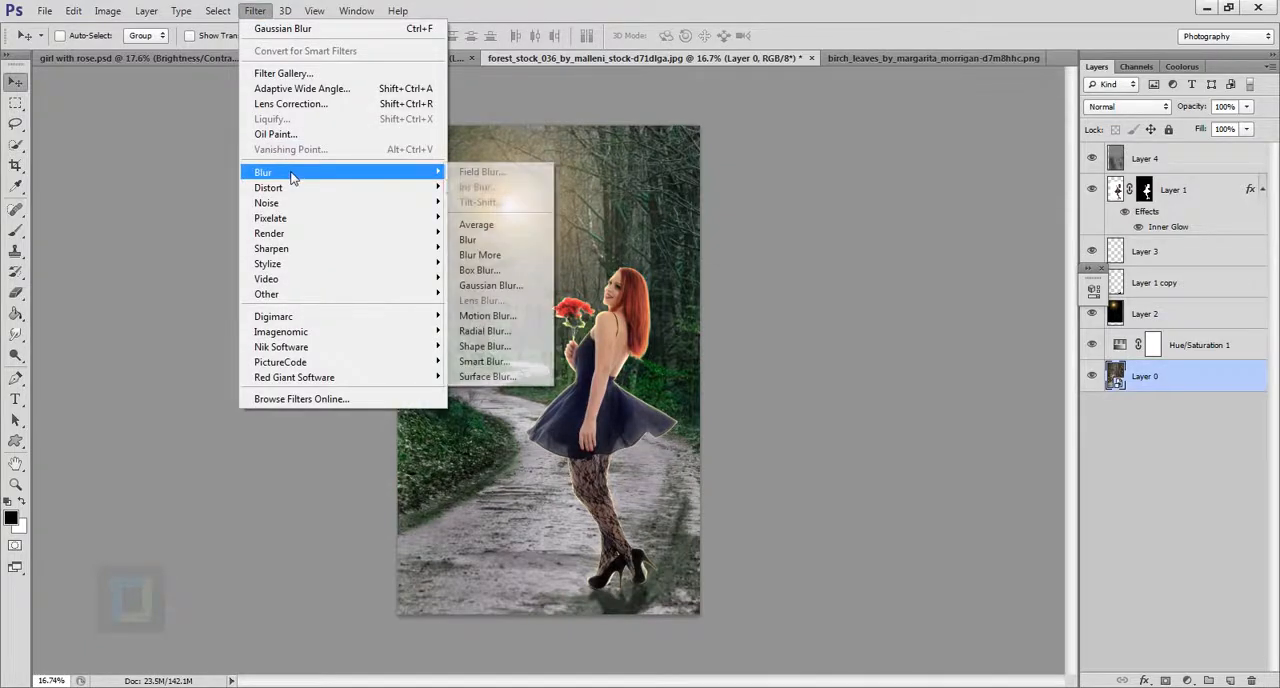
{"action": "left_click", "coordinate": [520, 288]}
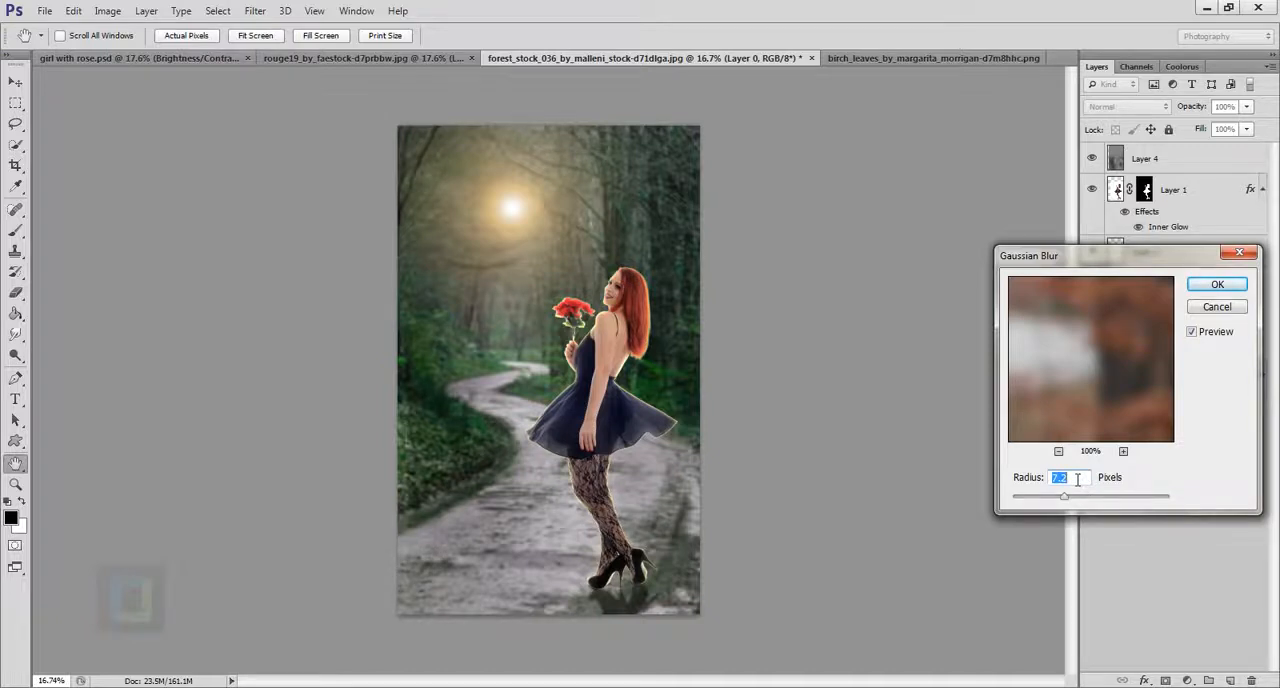
{"action": "left_click", "coordinate": [1237, 286]}
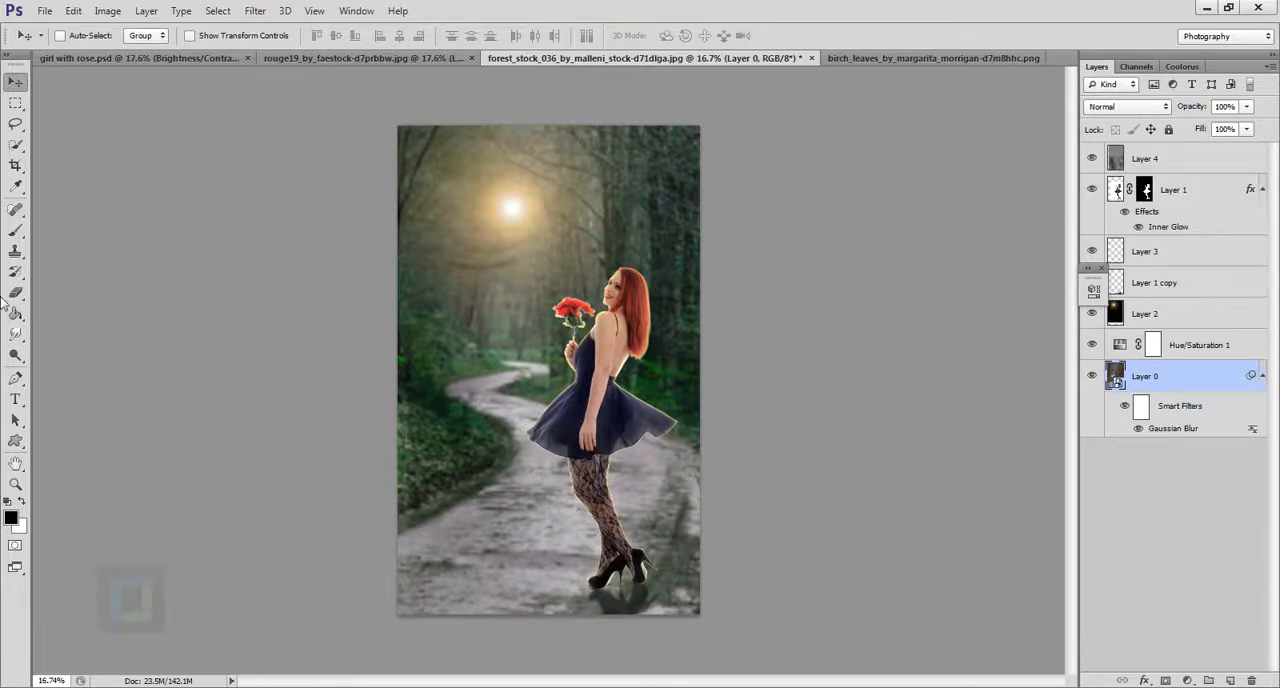
Paint black over the lower road on the forest's smart filter mask with a 1500 px brush at 100% opacity to remove the blur.
{"action": "left_click", "coordinate": [15, 230]}
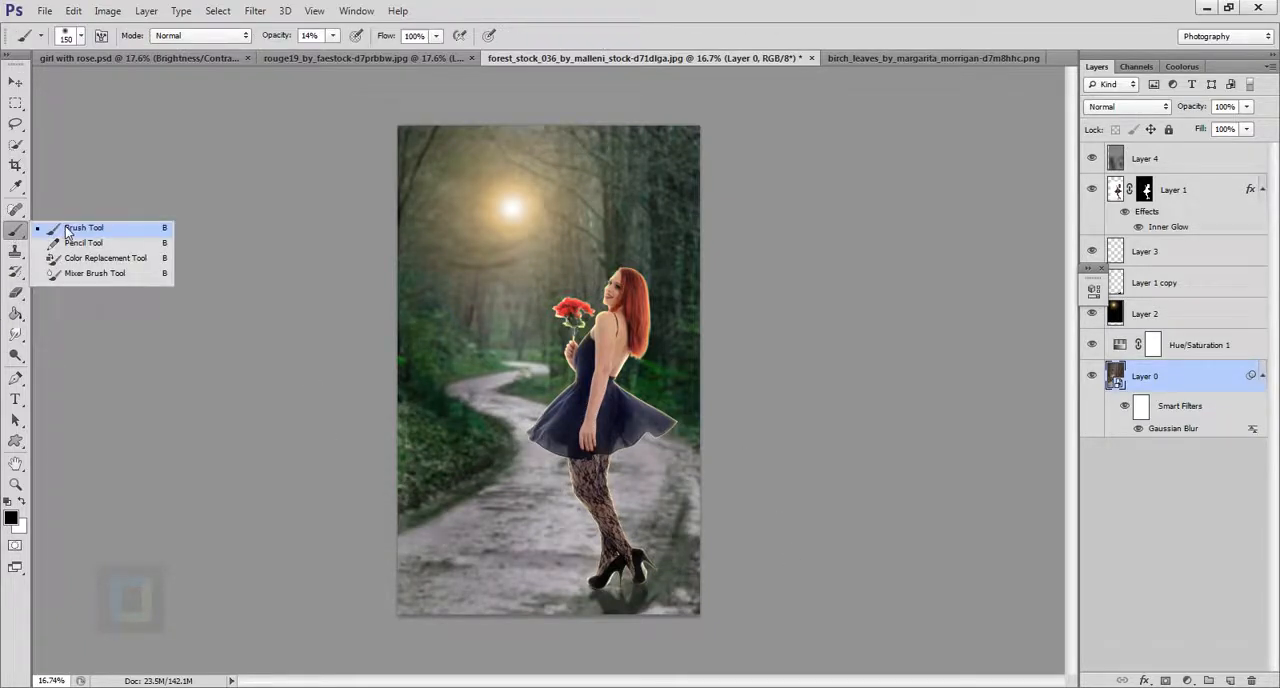
{"action": "left_click", "coordinate": [70, 229]}
{"action": "left_click", "coordinate": [1145, 408]}
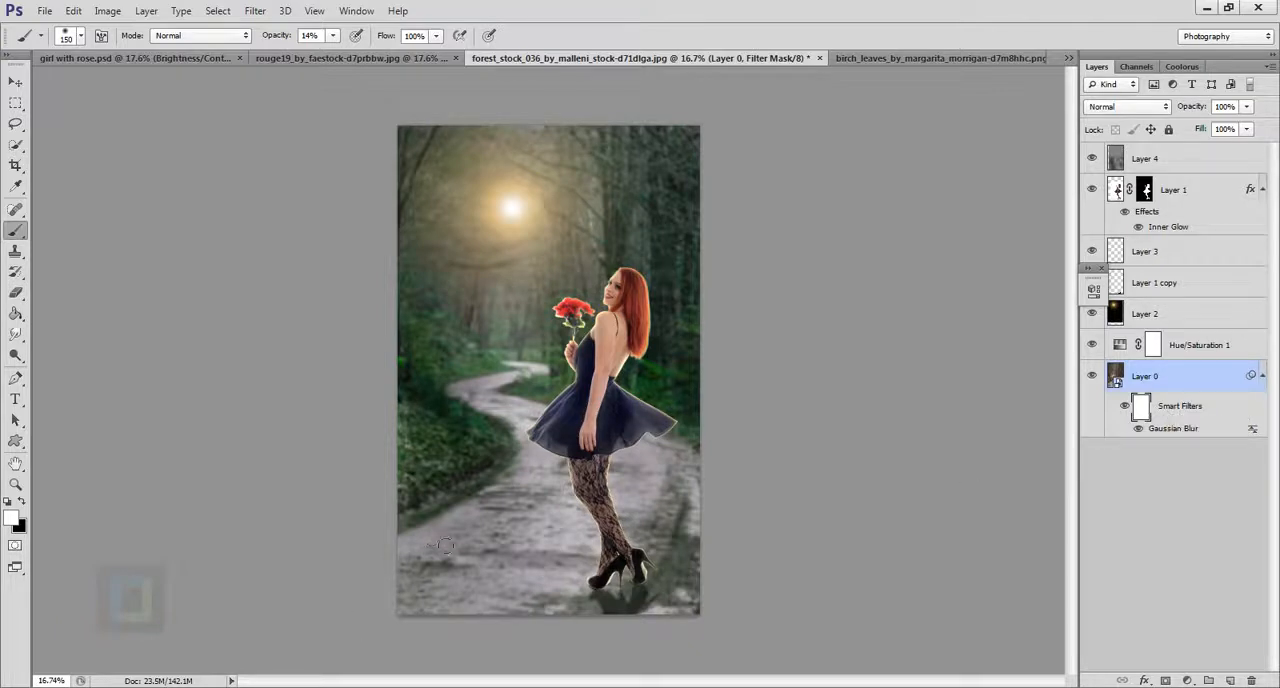
{"action": "key", "text": "bracketright"}
{"action": "key", "text": "bracketright"}
{"action": "key", "text": "bracketright"}
{"action": "key", "text": "bracketright"}
{"action": "key", "text": "bracketright"}
{"action": "key", "text": "bracketright"}
{"action": "key", "text": "bracketright"}
{"action": "key", "text": "bracketright"}
{"action": "key", "text": "bracketright"}
{"action": "key", "text": "bracketright"}
{"action": "key", "text": "bracketright"}
{"action": "key", "text": "c"}
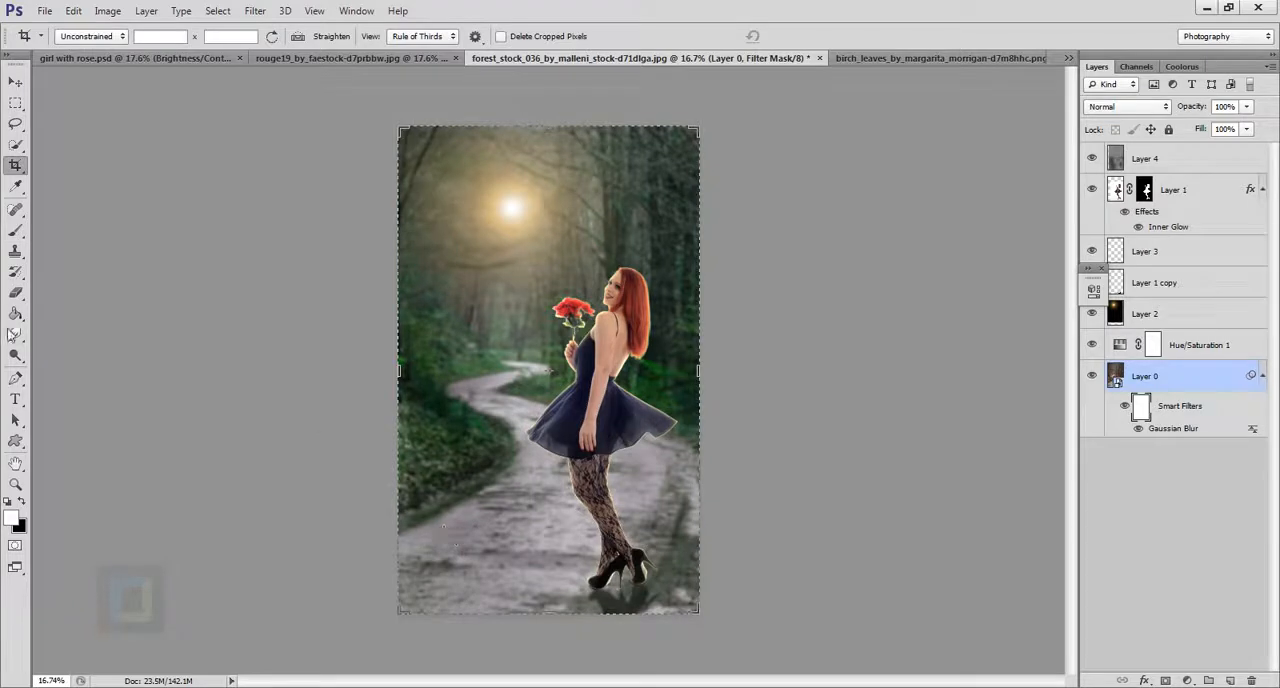
{"action": "left_click", "coordinate": [15, 229]}
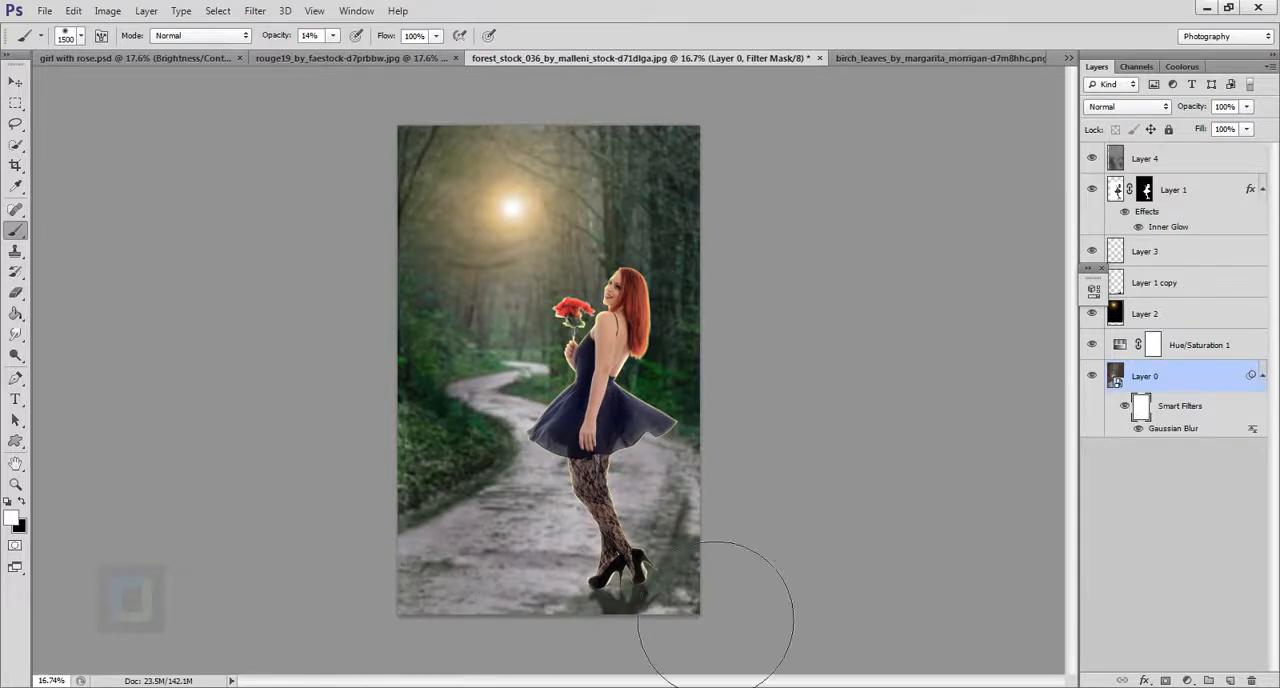
{"action": "key", "text": "x"}
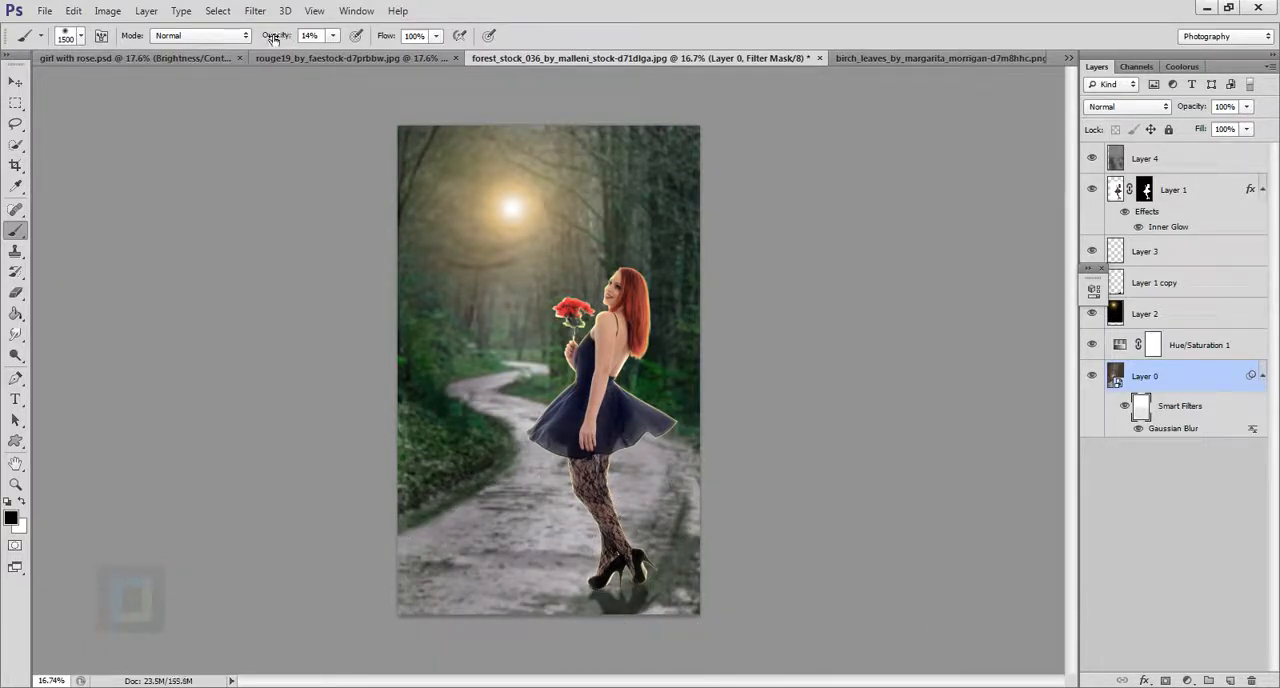
{"action": "left_click_drag", "start_coordinate": [272, 37], "coordinate": [370, 38]}
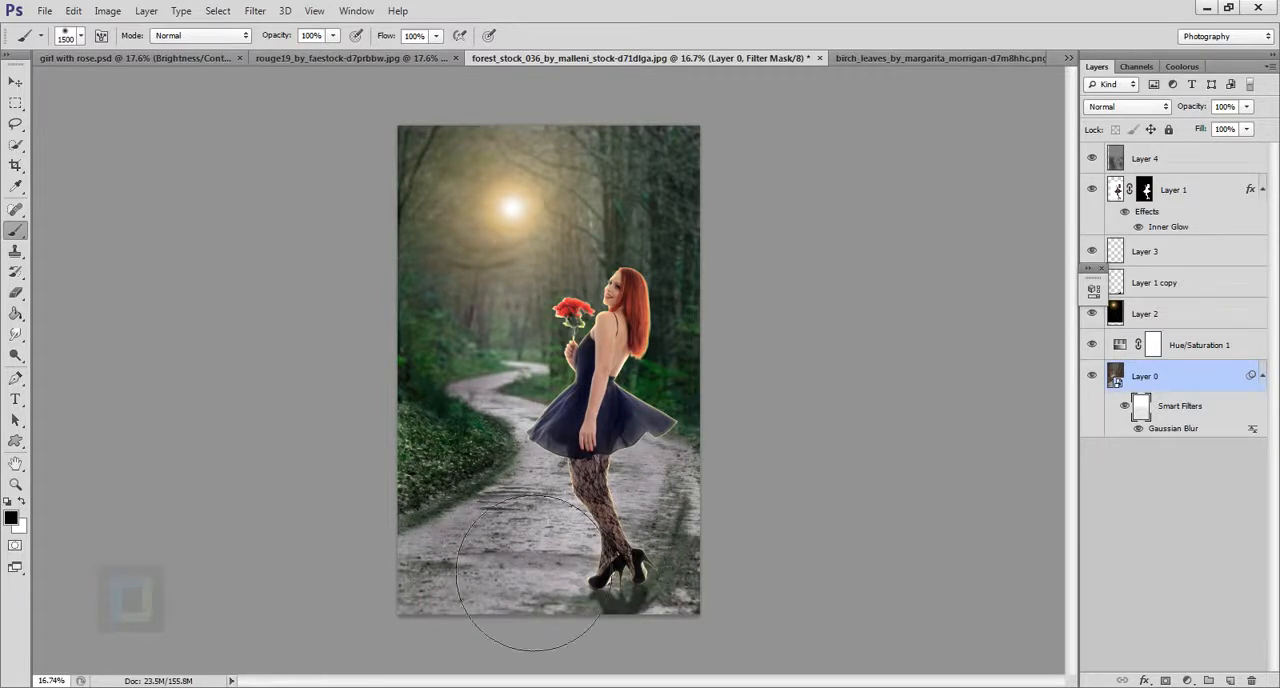
{"action": "mouse_move", "coordinate": [534, 573]}
{"action": "left_mouse_down"}
{"action": "mouse_move", "coordinate": [864, 576]}
{"action": "mouse_move", "coordinate": [542, 545]}
{"action": "mouse_move", "coordinate": [744, 545]}
{"action": "mouse_move", "coordinate": [467, 545]}
{"action": "mouse_move", "coordinate": [797, 528]}
{"action": "left_mouse_up"}
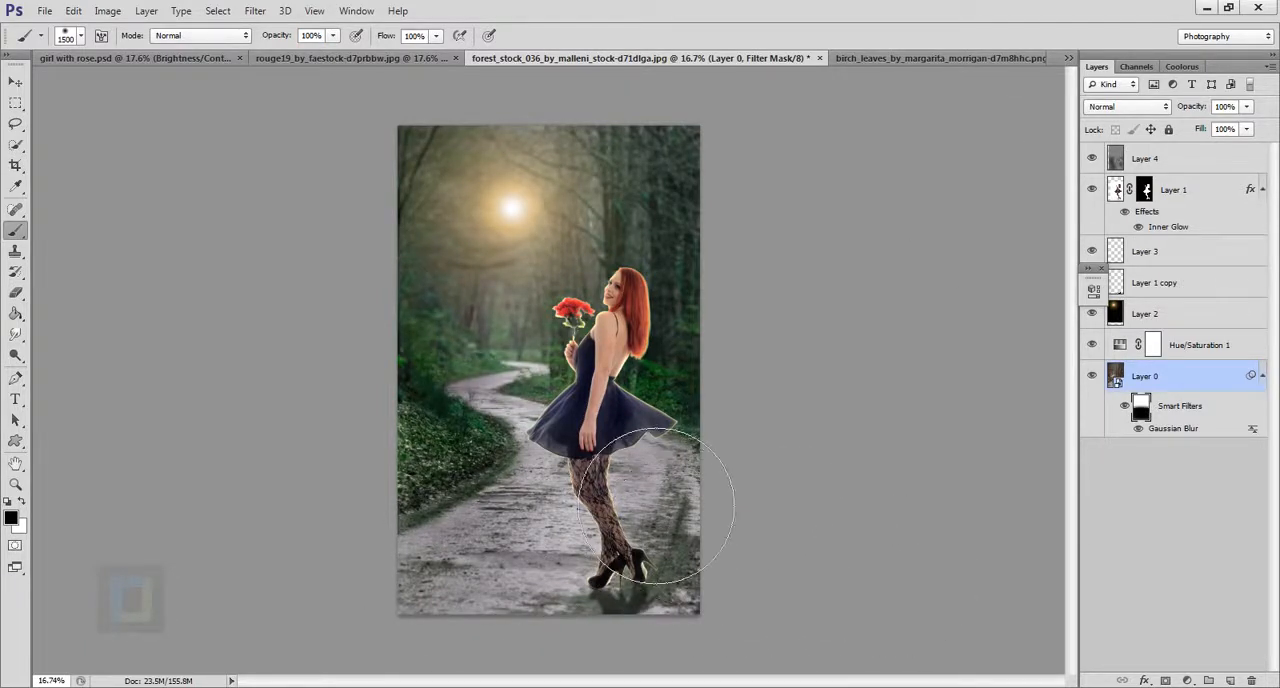
Compare the forest background with its smart filter blur hidden and shown.
{"action": "scroll", "coordinate": [657, 506], "scroll_direction": "up", "scroll_amount": 4}
{"action": "left_click_drag", "start_coordinate": [611, 500], "coordinate": [591, 403]}
{"action": "left_click_drag", "start_coordinate": [605, 335], "coordinate": [639, 417]}
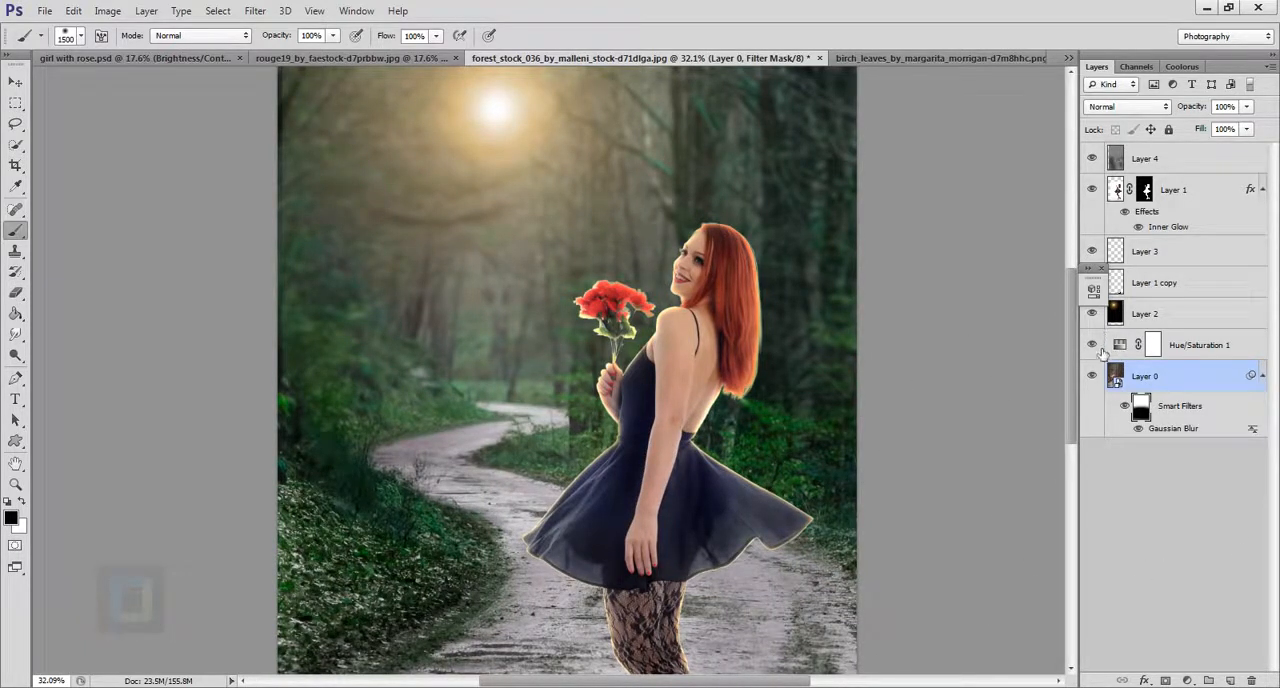
{"action": "left_click", "coordinate": [1127, 406]}
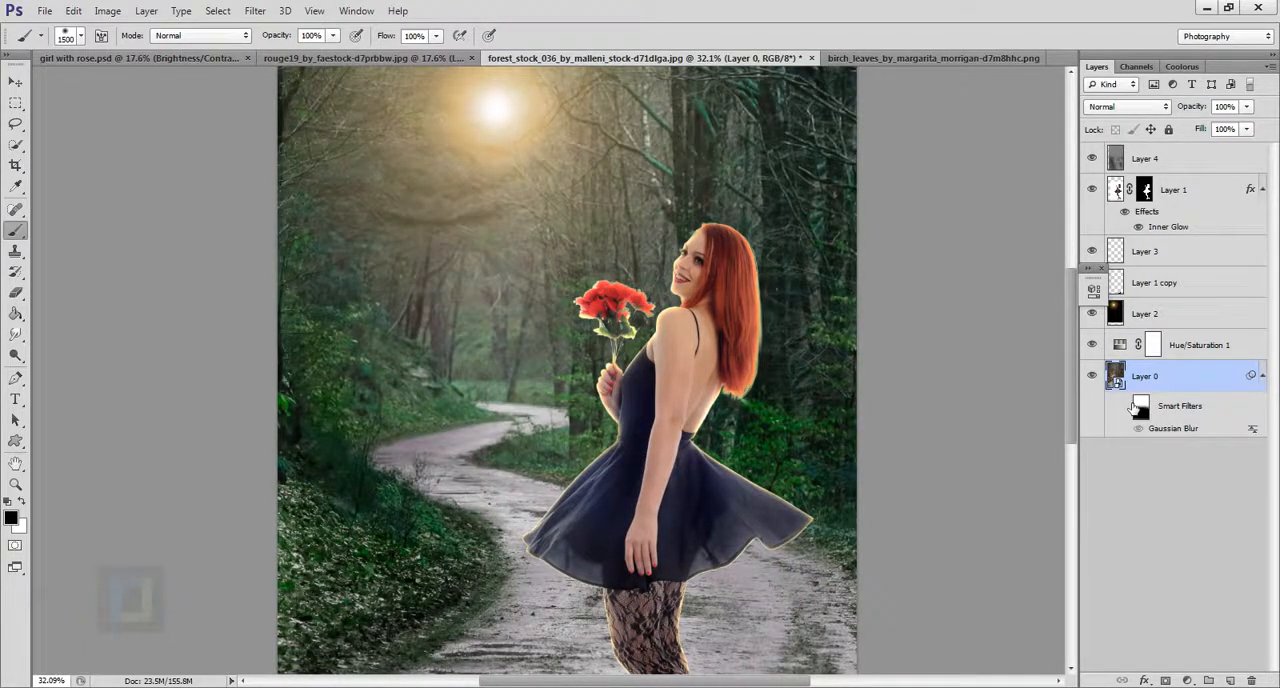
{"action": "left_click", "coordinate": [1128, 406]}
{"action": "scroll", "coordinate": [709, 246], "scroll_direction": "down", "scroll_amount": 2}
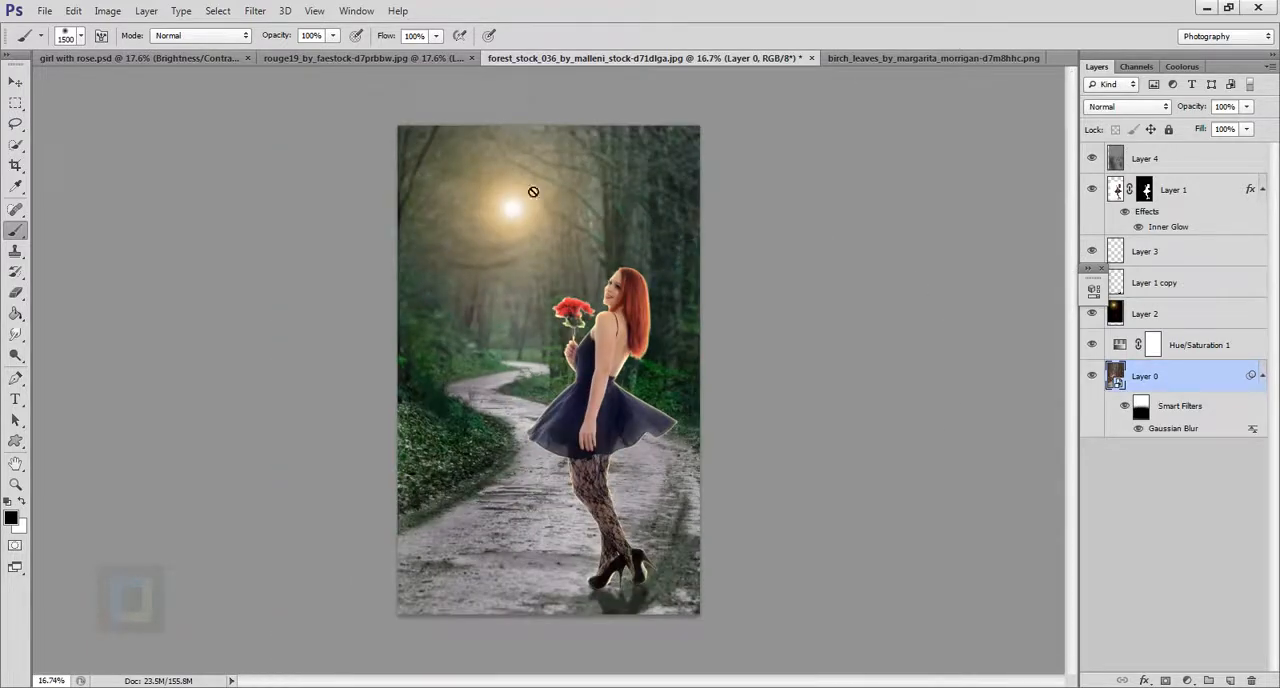
Enlarge the sun flare layer with Free Transform to cover the widened frame, and shift it slightly.
{"action": "left_click", "coordinate": [1122, 314]}
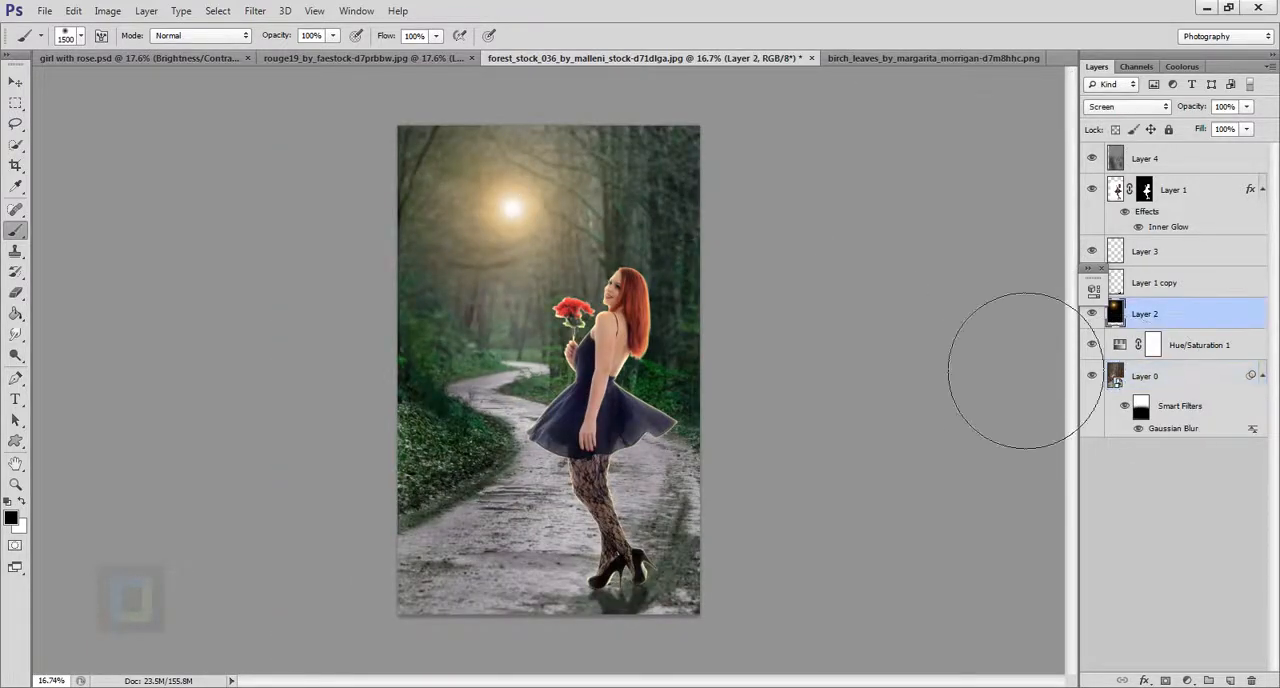
{"action": "key", "text": "ctrl+t"}
{"action": "scroll", "coordinate": [537, 232], "scroll_direction": "down", "scroll_amount": 1}
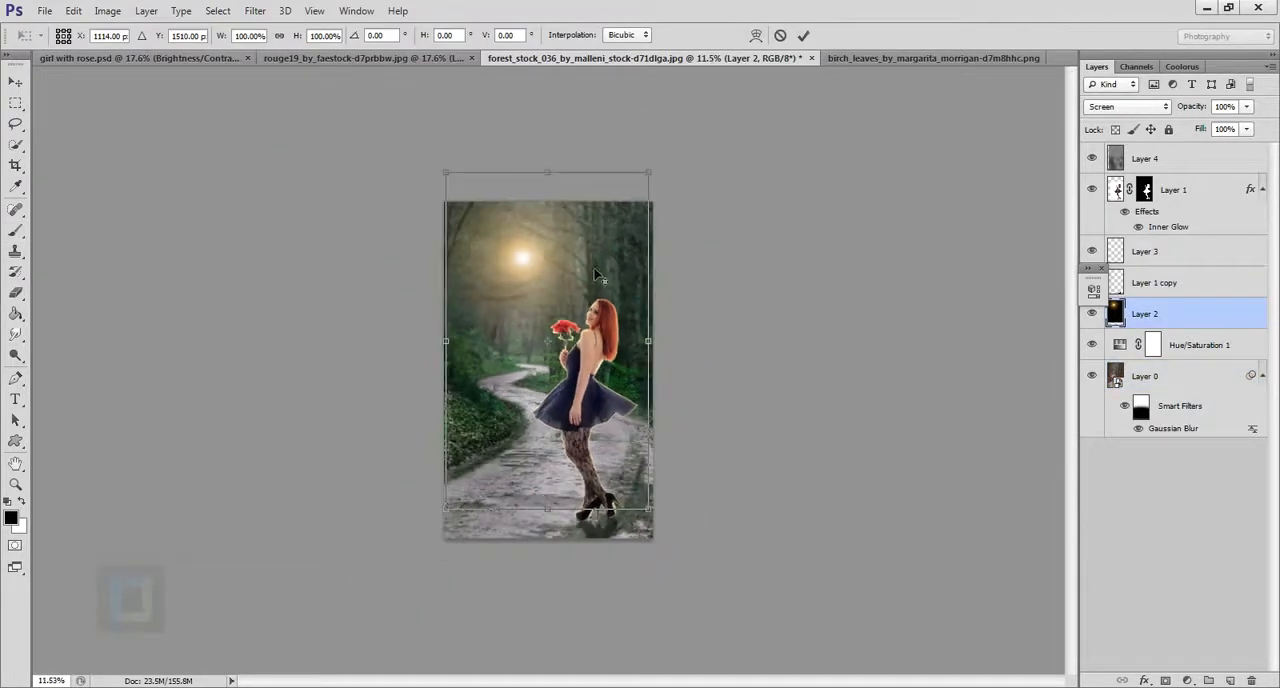
{"action": "left_click_drag", "start_coordinate": [655, 172], "coordinate": [655, 171]}
{"action": "key", "text": "Return"}
{"action": "key", "text": "ctrl+0"}
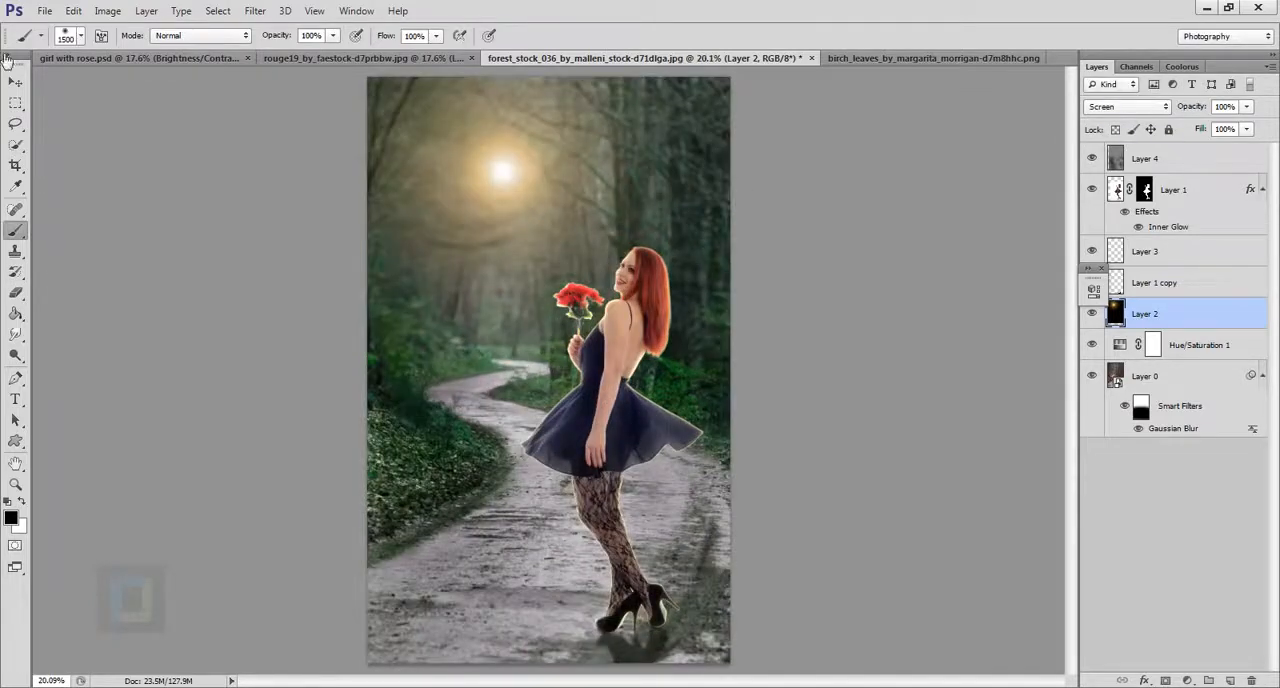
{"action": "key", "text": "v"}
{"action": "left_click_drag", "start_coordinate": [503, 184], "coordinate": [499, 182]}
{"action": "scroll", "coordinate": [637, 266], "scroll_direction": "down", "scroll_amount": 3}
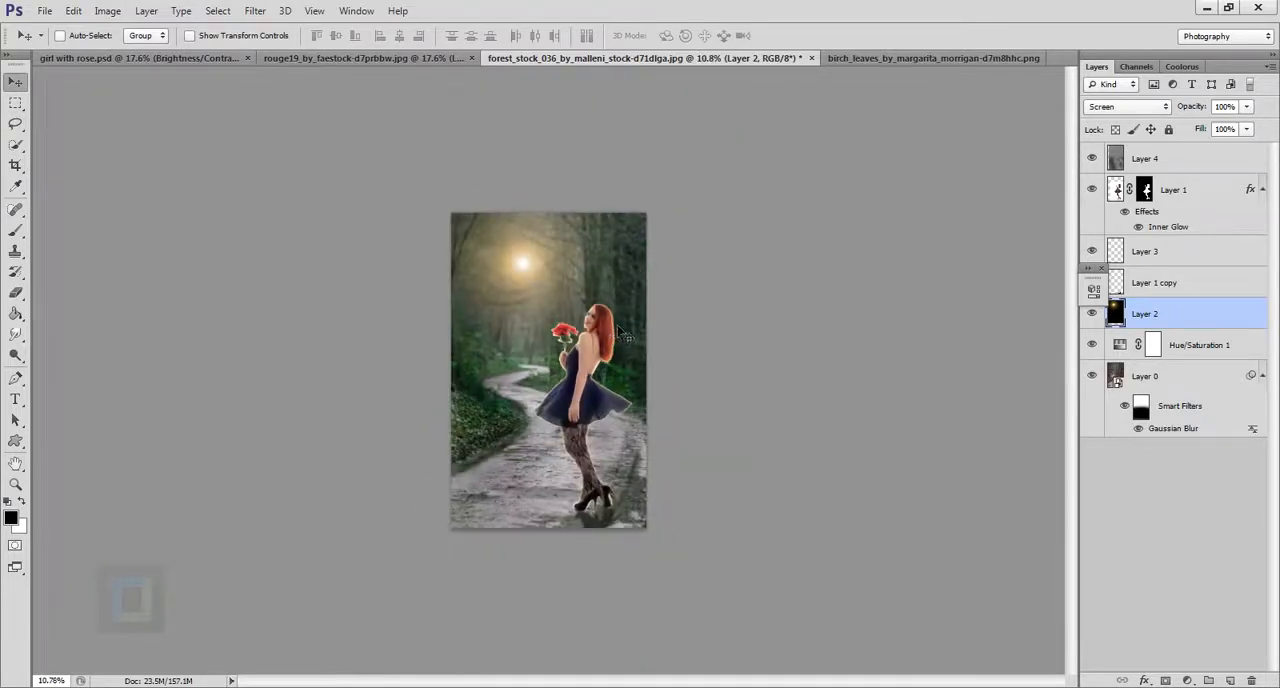
{"action": "scroll", "coordinate": [620, 338], "scroll_direction": "up", "scroll_amount": 2}
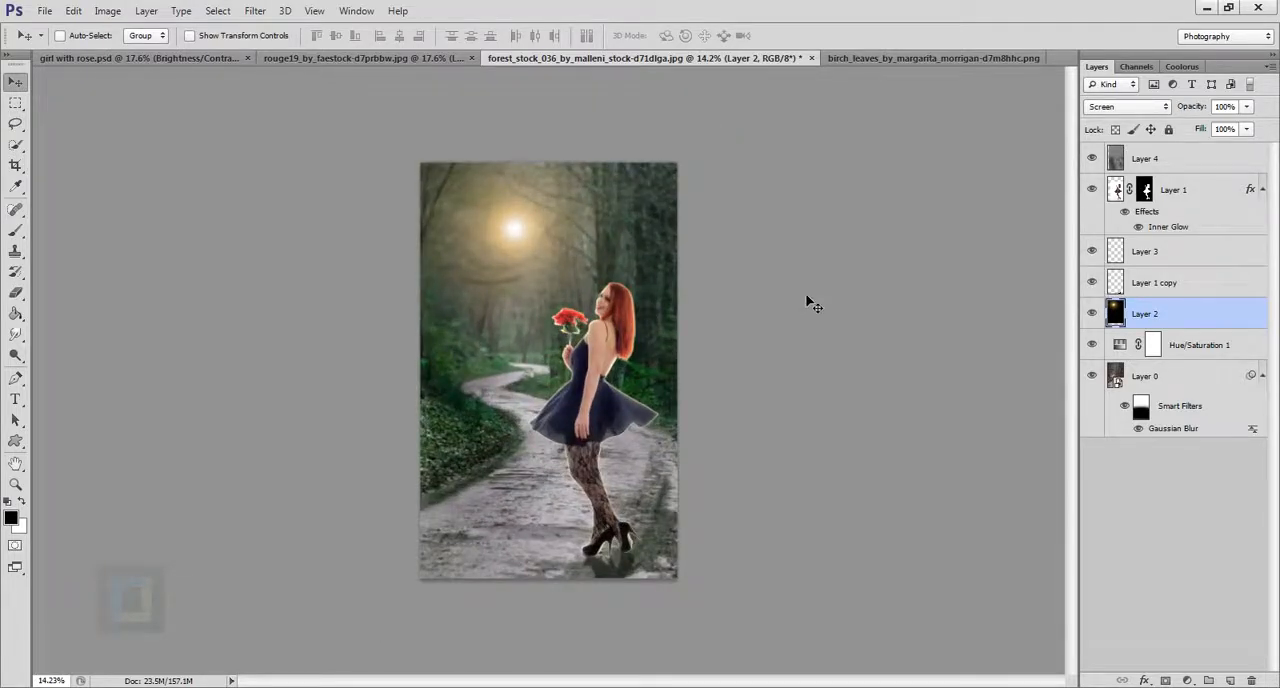
Copy the whole birch leaves image and paste it into the forest composite, accepting the color profile conversion.
{"action": "left_click", "coordinate": [878, 58]}
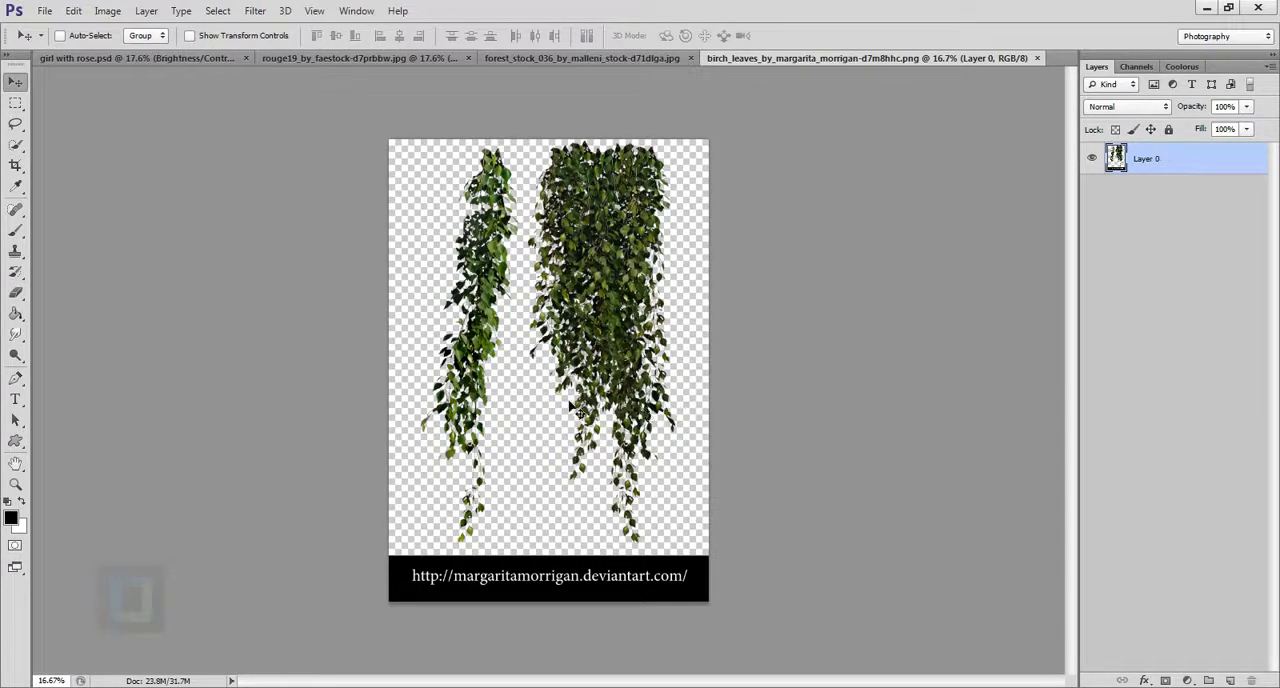
{"action": "key", "text": "ctrl+a"}
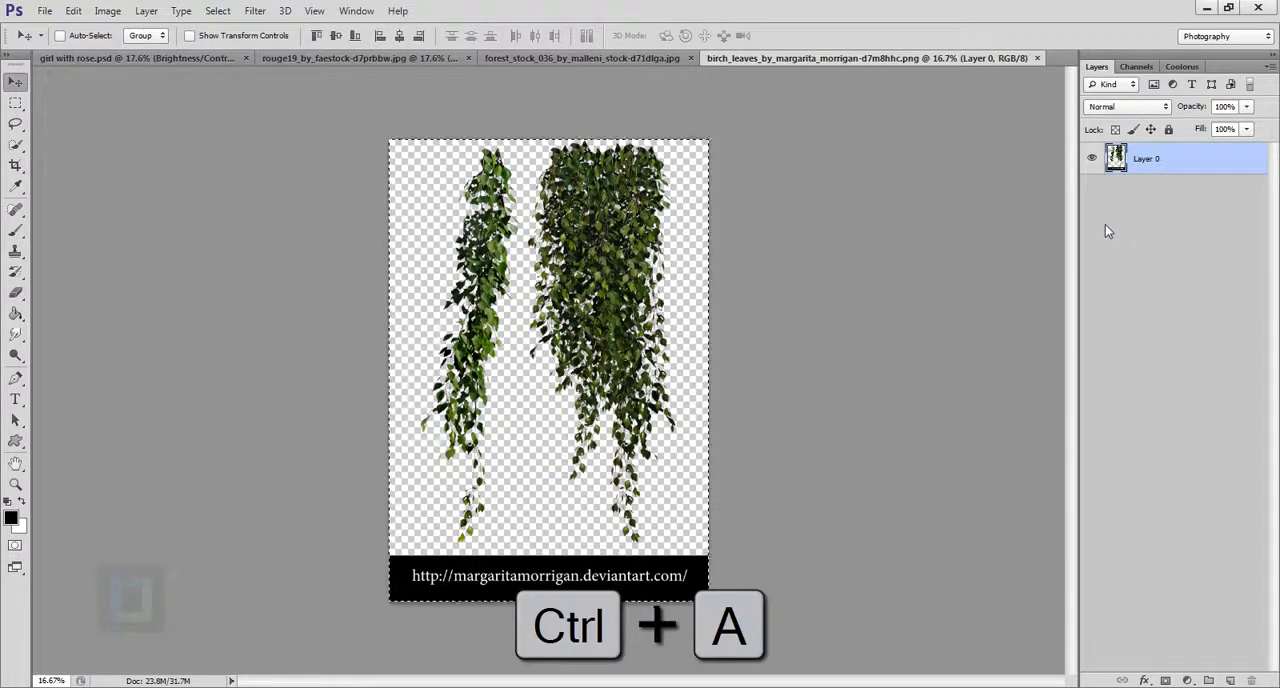
{"action": "key", "text": "ctrl+c"}
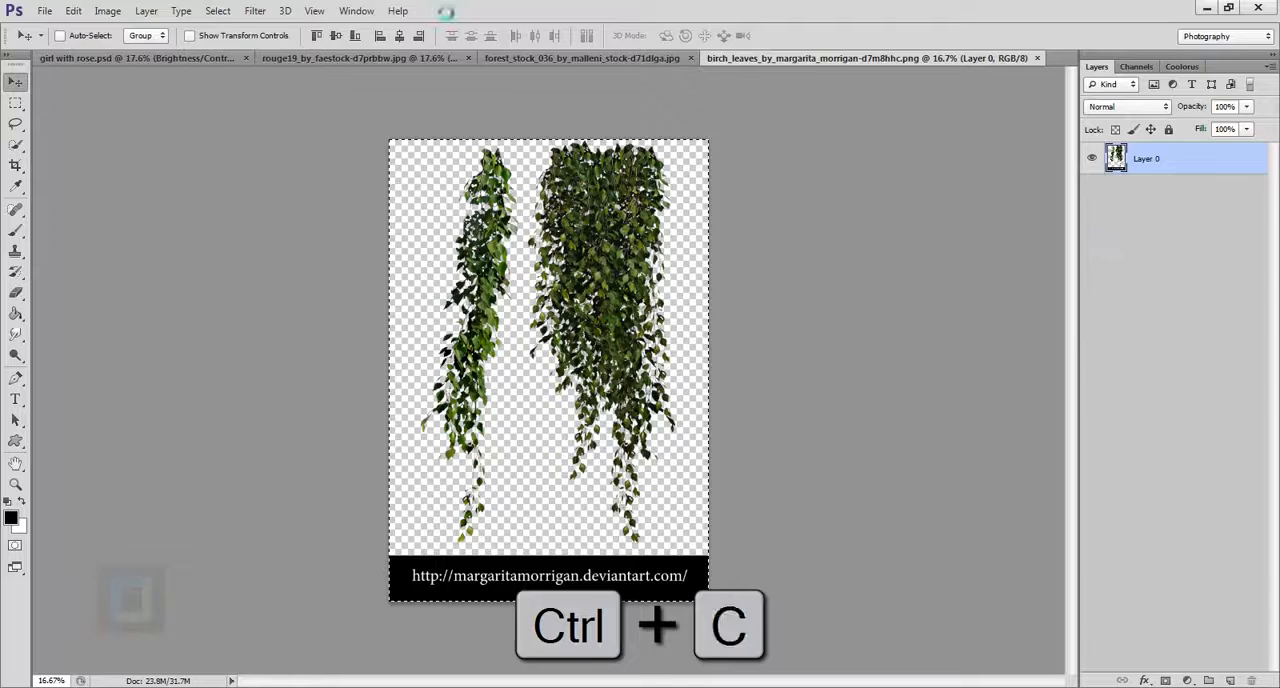
{"action": "left_click", "coordinate": [512, 58]}
{"action": "key", "text": "ctrl+v"}
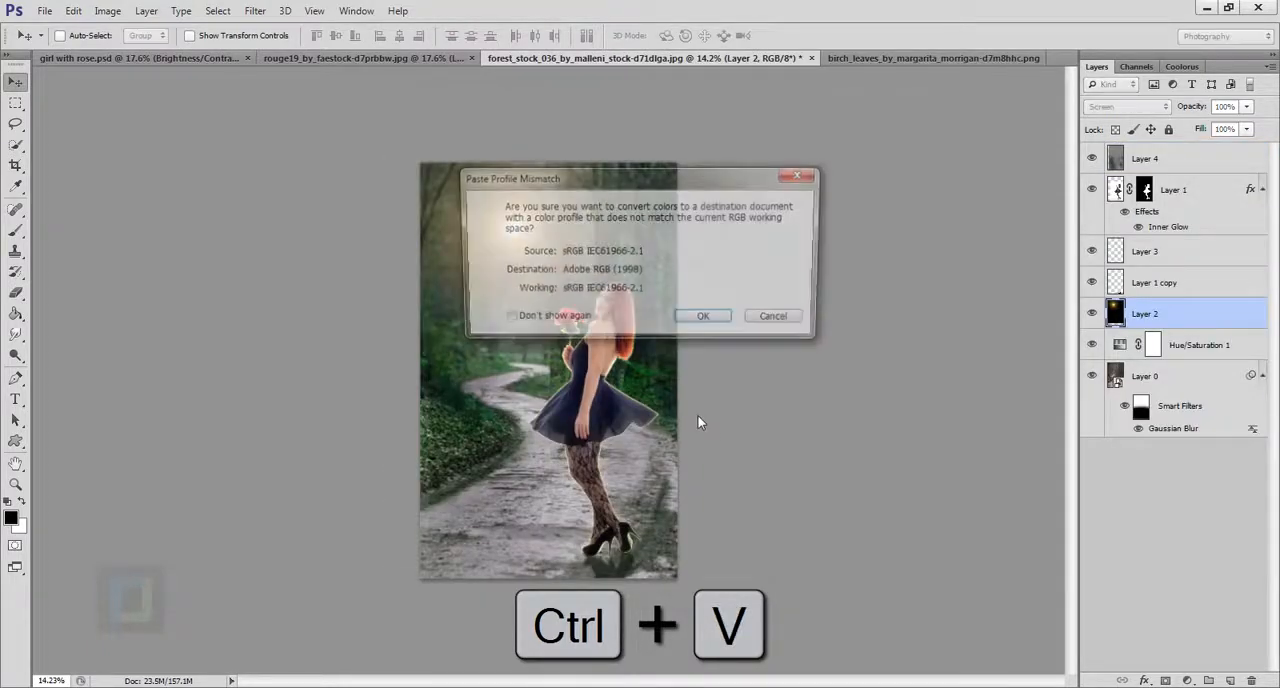
{"action": "left_click", "coordinate": [706, 321]}
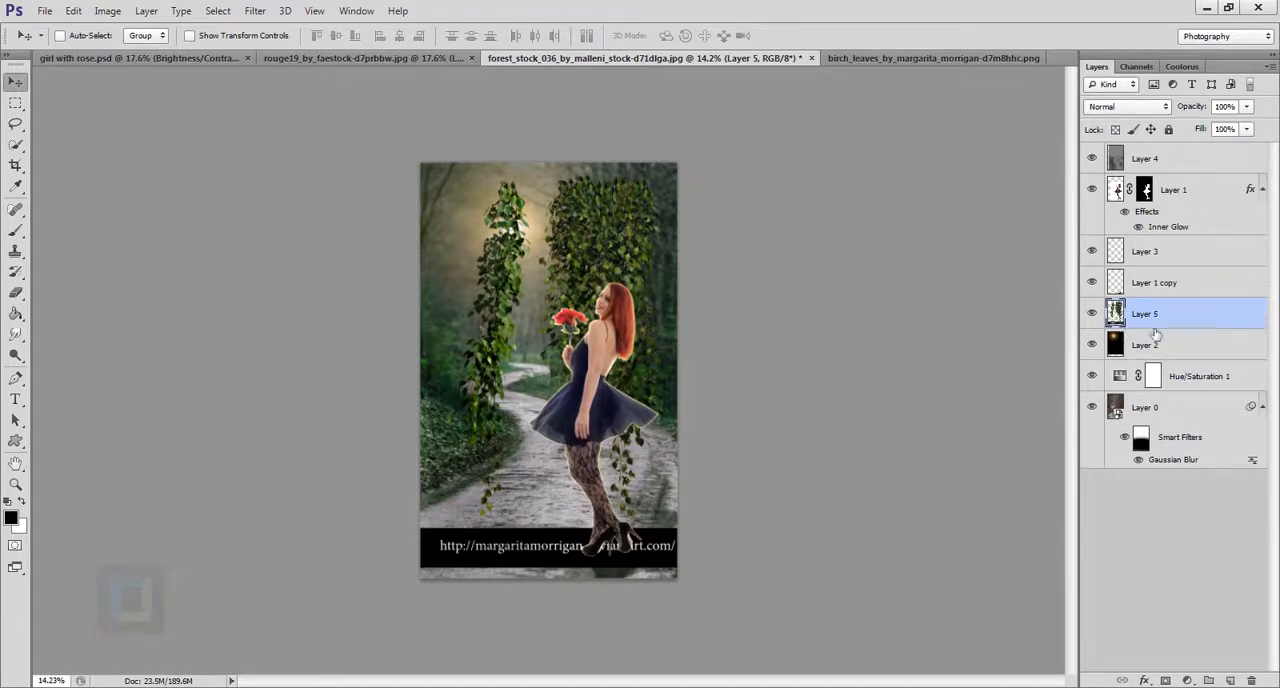
Bring the birch leaves layer to the top of the layer stack and scale it to about 64%.
{"action": "left_click_drag", "start_coordinate": [1168, 315], "coordinate": [1186, 158]}
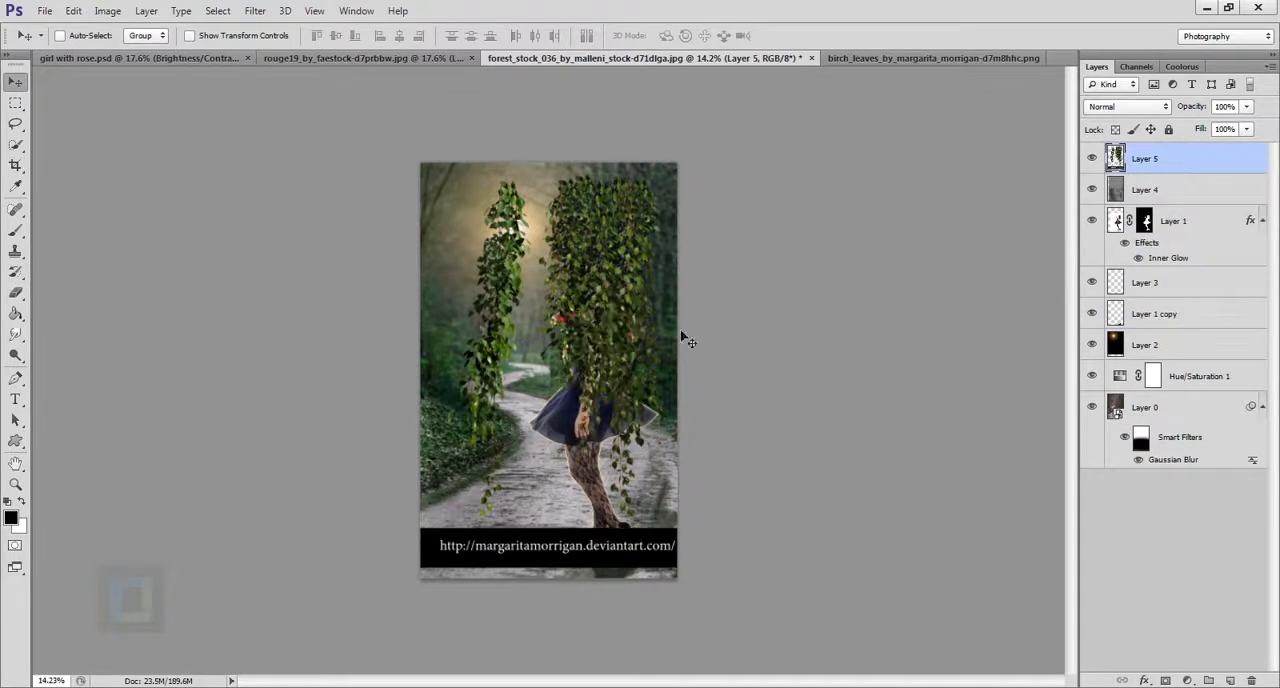
{"action": "mouse_move", "coordinate": [643, 339]}
{"action": "left_mouse_down"}
{"action": "mouse_move", "coordinate": [603, 339]}
{"action": "mouse_move", "coordinate": [621, 361]}
{"action": "mouse_move", "coordinate": [633, 333]}
{"action": "left_mouse_up"}
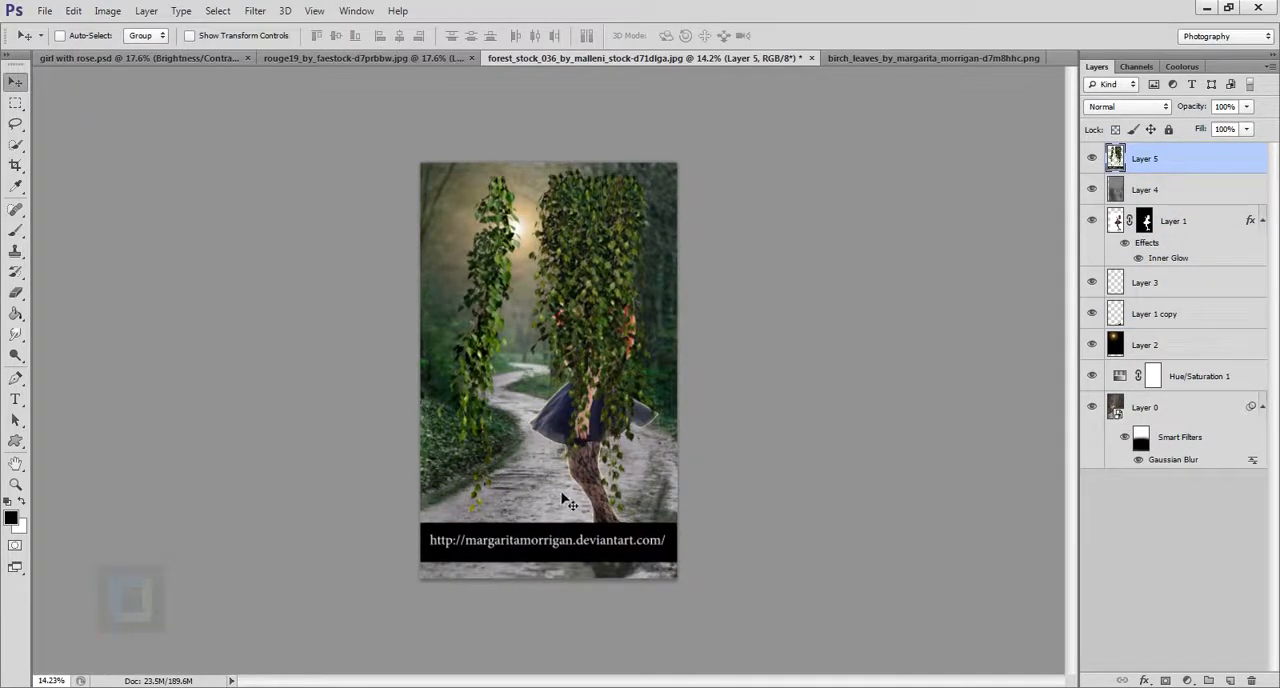
{"action": "key", "text": "ctrl+t"}
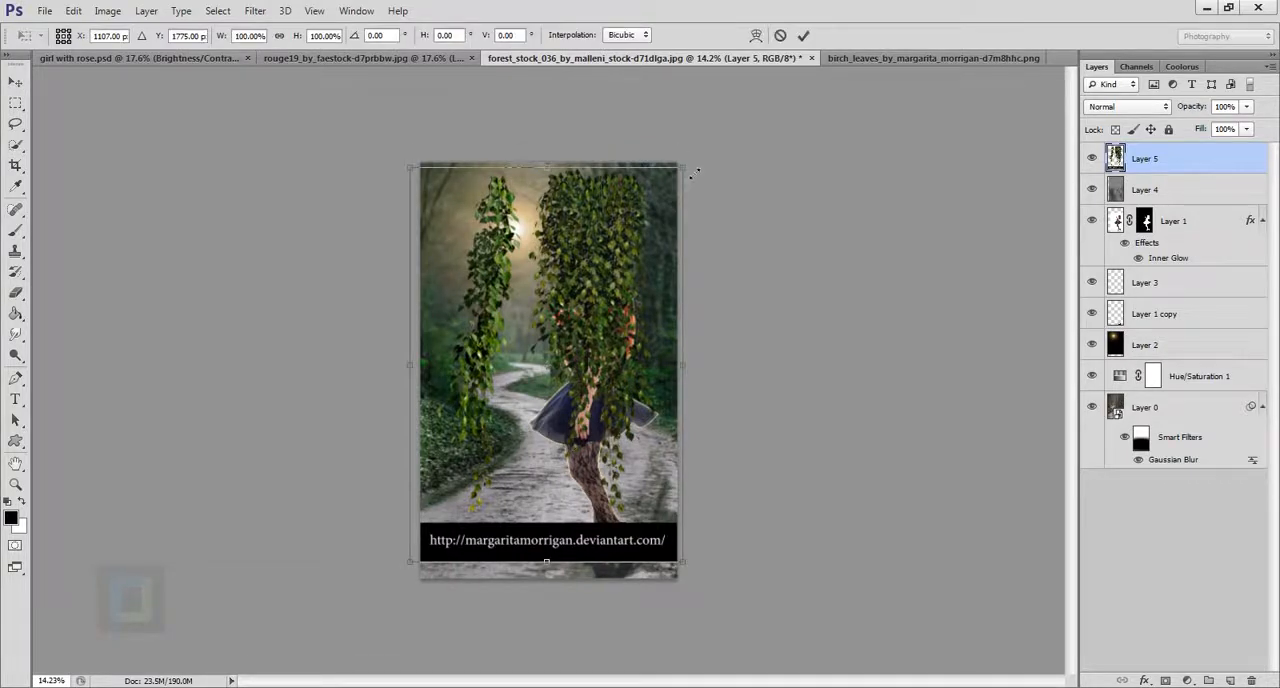
{"action": "left_click_drag", "start_coordinate": [678, 167], "coordinate": [585, 310]}
{"action": "left_click_drag", "start_coordinate": [563, 360], "coordinate": [616, 264]}
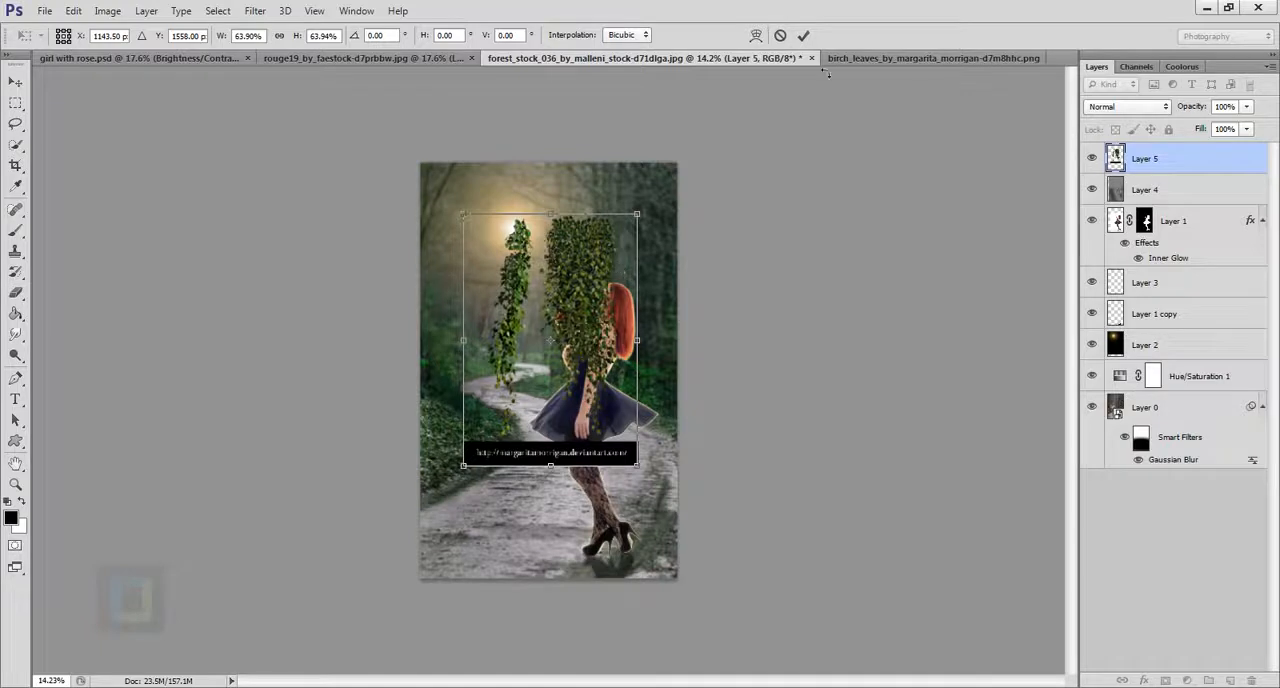
{"action": "left_click", "coordinate": [803, 35]}
Erase the narrow leaf strand and the black website banner from the leaves layer with a 200 px eraser.
{"action": "scroll", "coordinate": [557, 340], "scroll_direction": "up", "scroll_amount": 2}
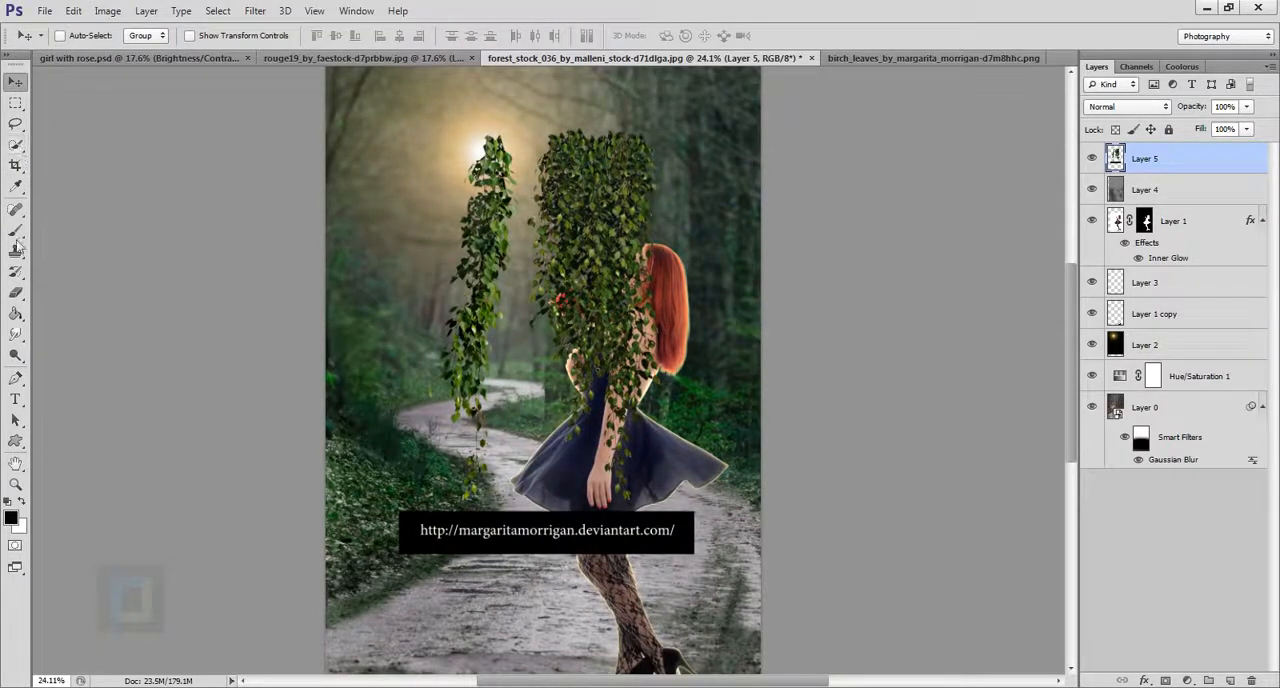
{"action": "left_click", "coordinate": [20, 297]}
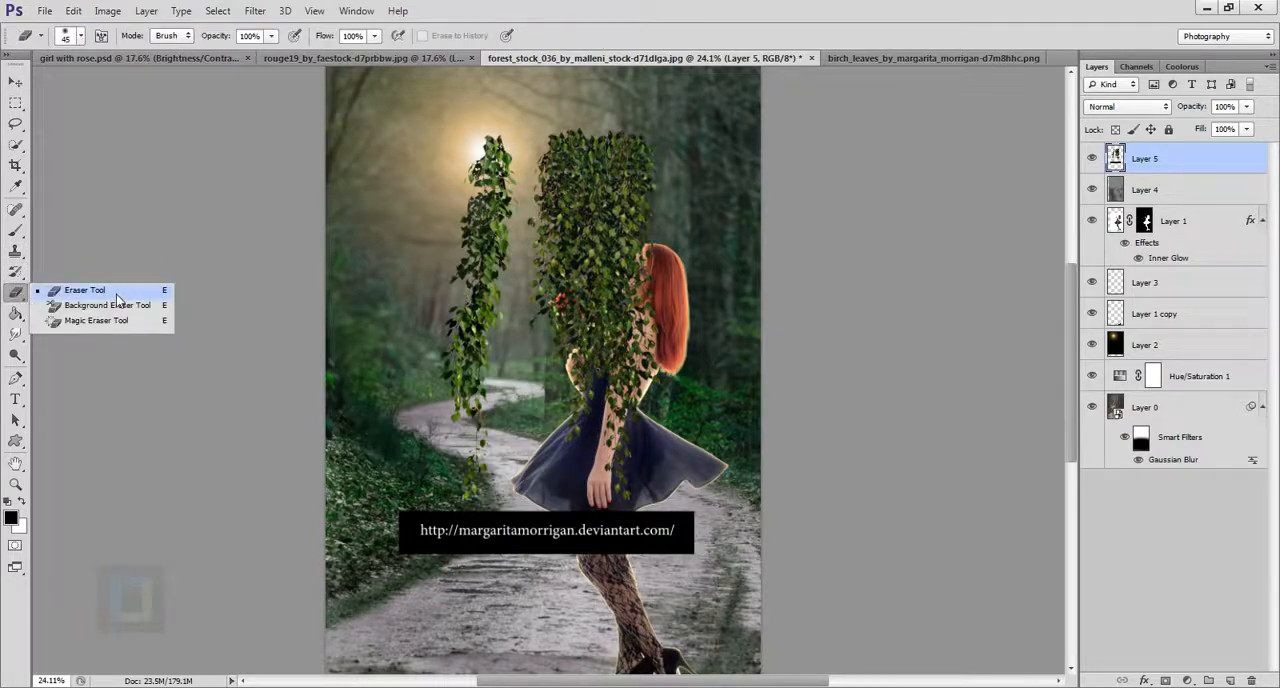
{"action": "left_click", "coordinate": [70, 291]}
{"action": "key", "text": "bracketright"}
{"action": "key", "text": "bracketright"}
{"action": "key", "text": "bracketright"}
{"action": "key", "text": "bracketright"}
{"action": "key", "text": "bracketright"}
{"action": "key", "text": "bracketright"}
{"action": "key", "text": "bracketright"}
{"action": "key", "text": "bracketright"}
{"action": "key", "text": "bracketright"}
{"action": "mouse_move", "coordinate": [494, 164]}
{"action": "left_mouse_down"}
{"action": "mouse_move", "coordinate": [506, 258]}
{"action": "mouse_move", "coordinate": [511, 151]}
{"action": "mouse_move", "coordinate": [521, 255]}
{"action": "mouse_move", "coordinate": [515, 160]}
{"action": "mouse_move", "coordinate": [489, 174]}
{"action": "mouse_move", "coordinate": [466, 288]}
{"action": "mouse_move", "coordinate": [490, 403]}
{"action": "mouse_move", "coordinate": [518, 303]}
{"action": "mouse_move", "coordinate": [518, 243]}
{"action": "mouse_move", "coordinate": [474, 420]}
{"action": "mouse_move", "coordinate": [469, 400]}
{"action": "mouse_move", "coordinate": [490, 403]}
{"action": "mouse_move", "coordinate": [503, 435]}
{"action": "mouse_move", "coordinate": [426, 578]}
{"action": "mouse_move", "coordinate": [690, 532]}
{"action": "left_mouse_up"}
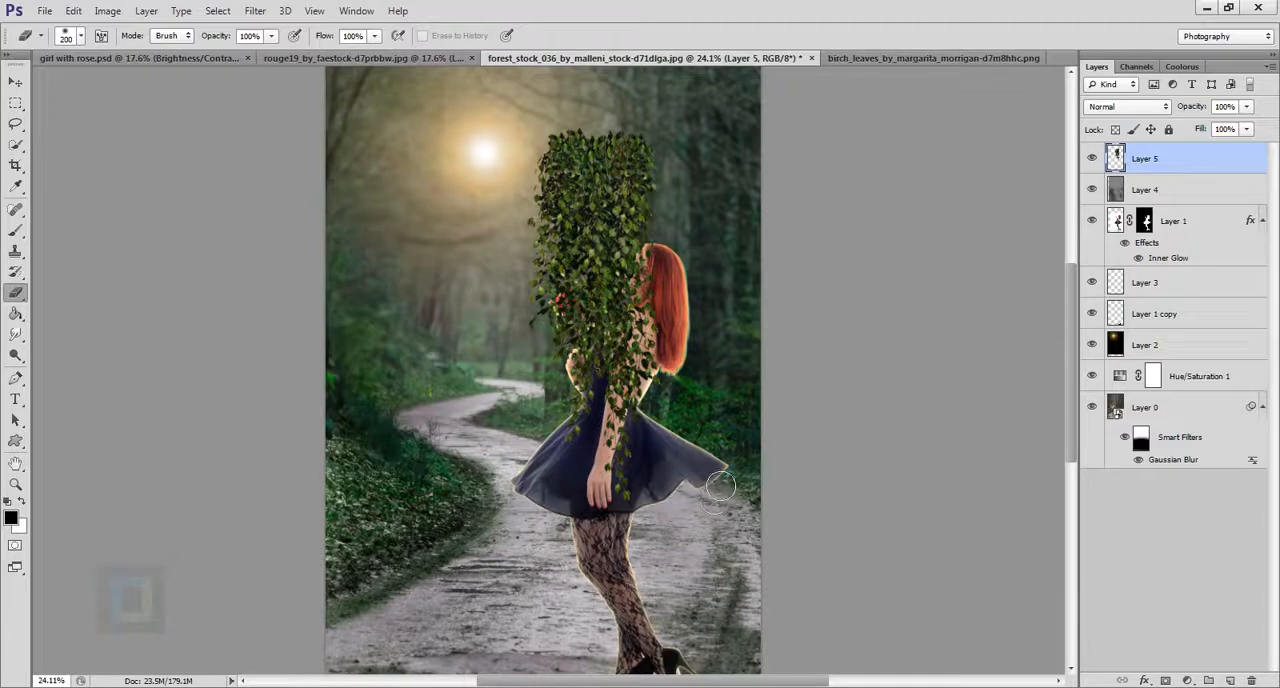
Move the remaining leaves to the forest's upper-left corner so they hang beside the sun.
{"action": "key", "text": "ctrl+minus"}
{"action": "left_click", "coordinate": [15, 80]}
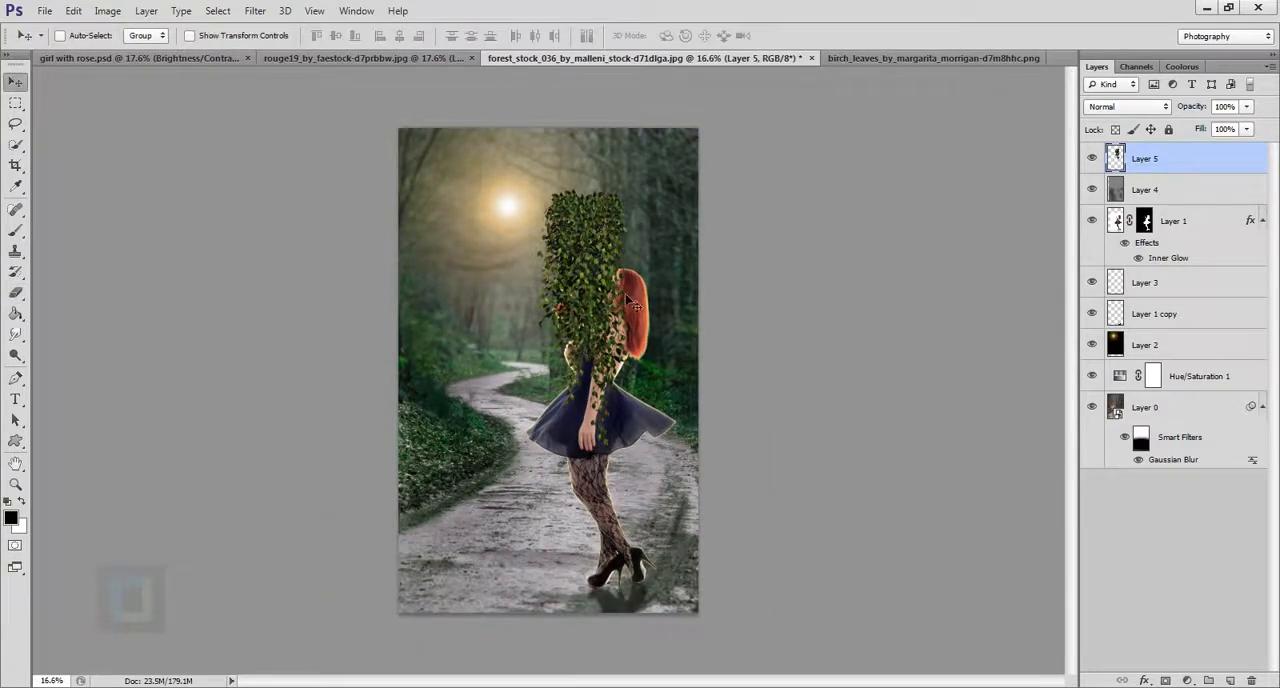
{"action": "left_click_drag", "start_coordinate": [600, 290], "coordinate": [483, 230]}
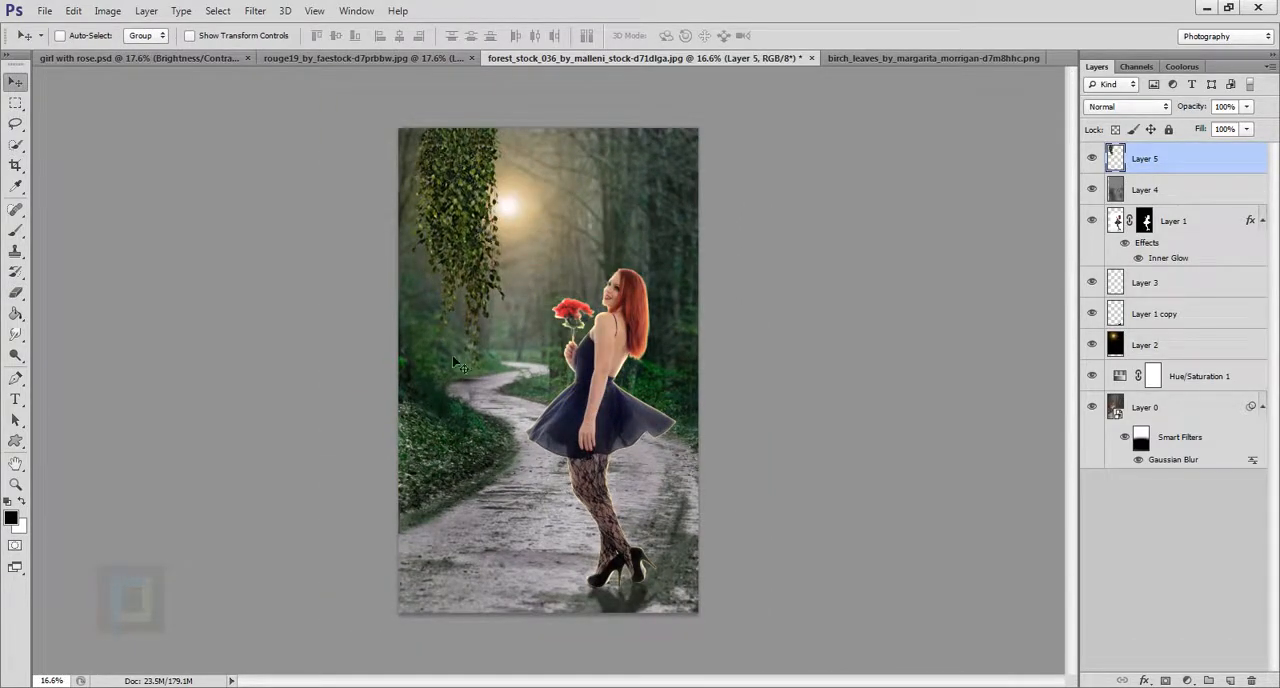
Erase leftover traces on the leaves layer just below the hanging tips.
{"action": "scroll", "coordinate": [455, 402], "scroll_direction": "up", "scroll_amount": 3}
{"action": "scroll", "coordinate": [455, 402], "scroll_direction": "up", "scroll_amount": 2}
{"action": "left_click", "coordinate": [15, 292]}
{"action": "scroll", "coordinate": [423, 352], "scroll_direction": "up", "scroll_amount": 3}
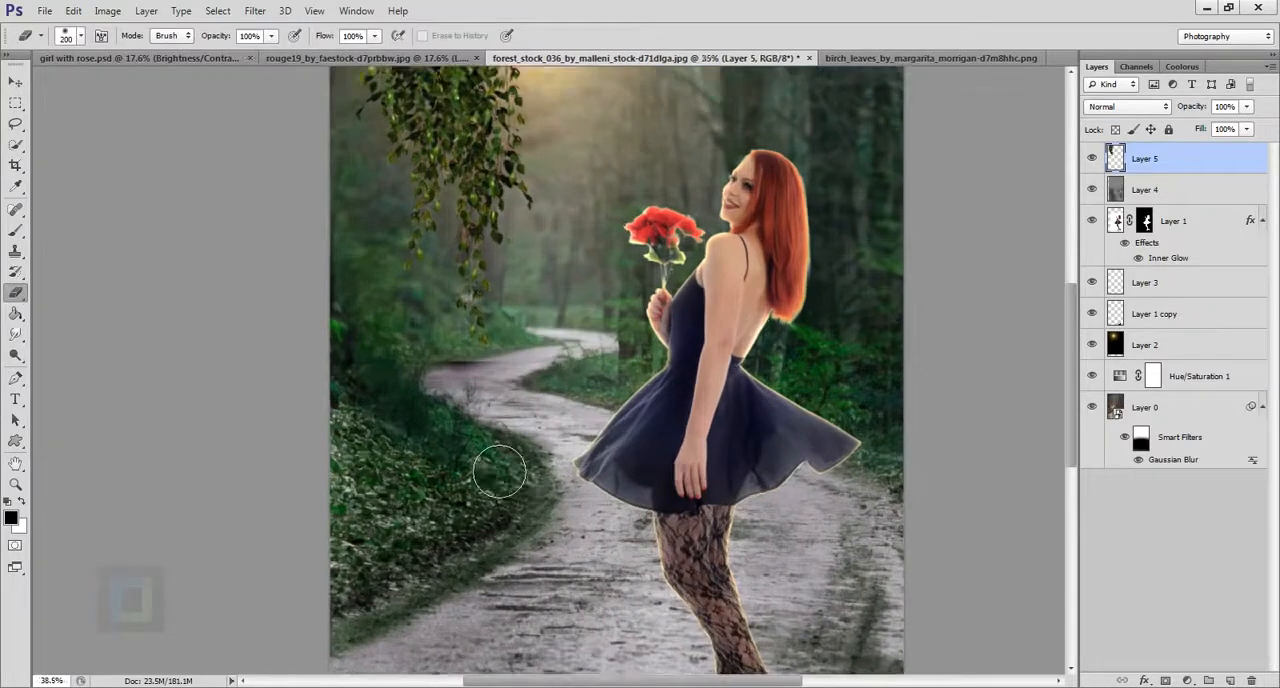
{"action": "left_click_drag", "start_coordinate": [423, 352], "coordinate": [625, 358]}
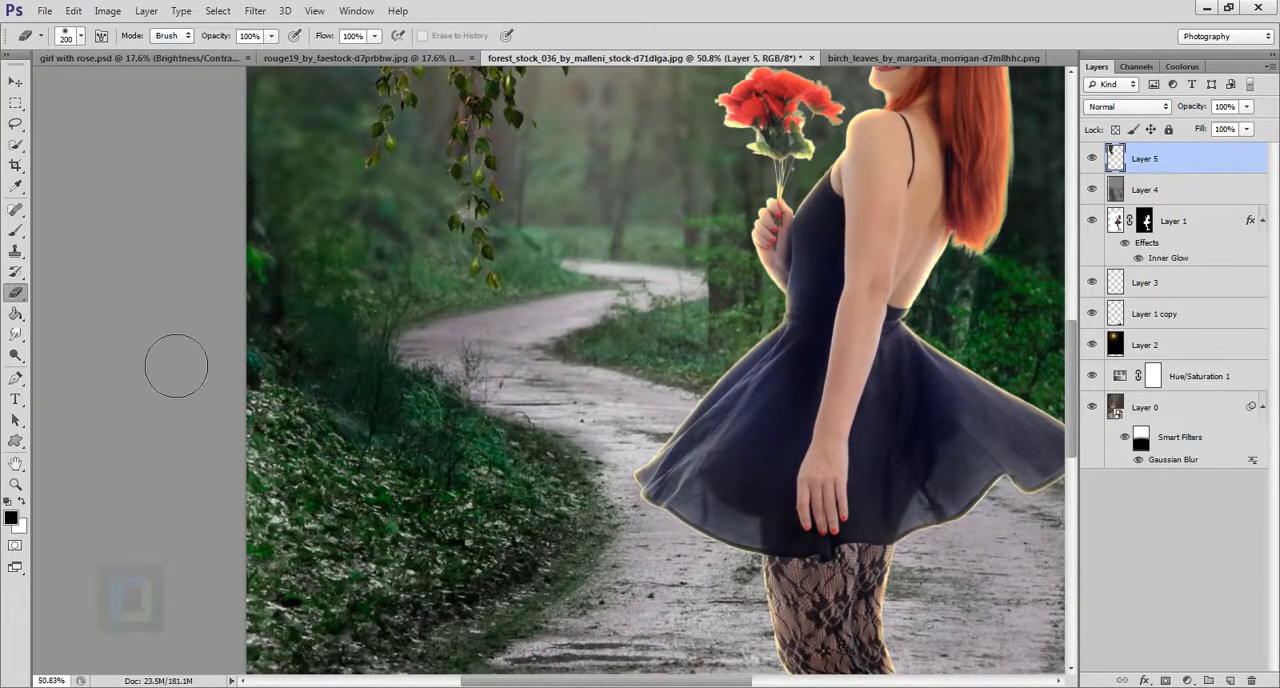
{"action": "scroll", "coordinate": [327, 374], "scroll_direction": "down", "scroll_amount": 3}
{"action": "scroll", "coordinate": [327, 374], "scroll_direction": "down", "scroll_amount": 2}
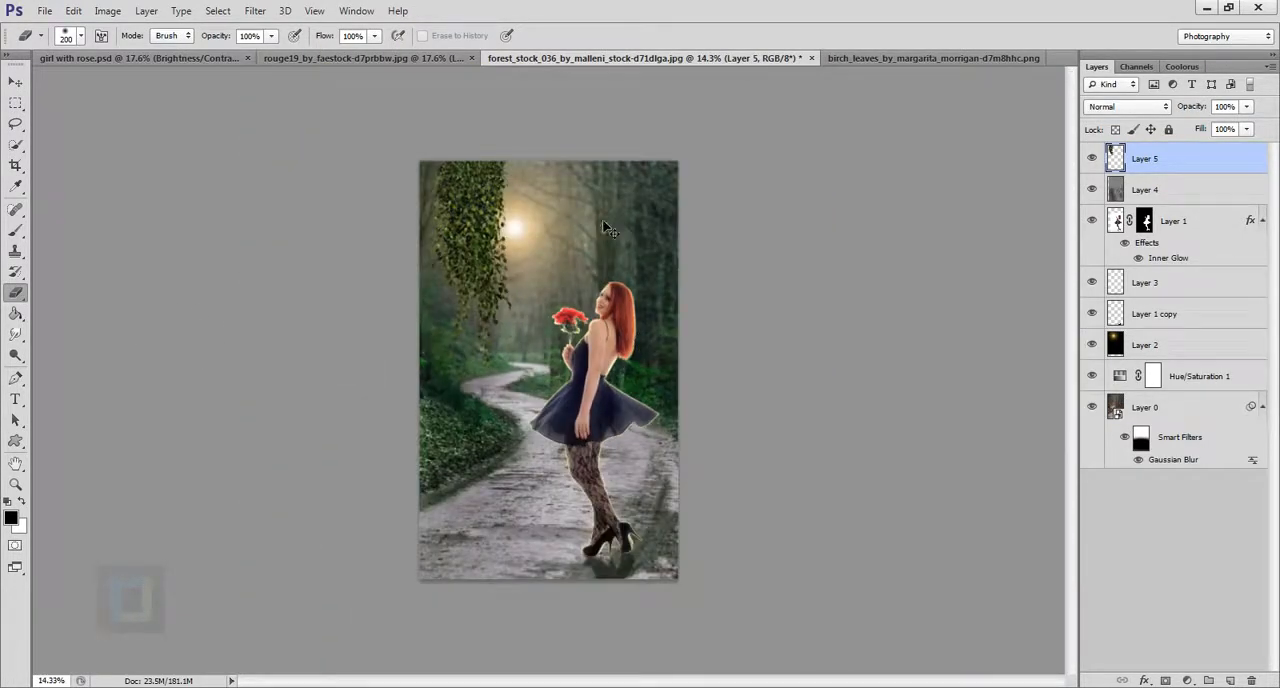
Scale the leaves layer down to about 88% and place it against the forest's upper-left edge, just beside the sun.
{"action": "key", "text": "ctrl+t"}
{"action": "left_click_drag", "start_coordinate": [532, 403], "coordinate": [490, 347]}
{"action": "left_click_drag", "start_coordinate": [460, 283], "coordinate": [493, 283]}
{"action": "scroll", "coordinate": [477, 287], "scroll_direction": "up", "scroll_amount": 2}
{"action": "scroll", "coordinate": [478, 298], "scroll_direction": "down", "scroll_amount": 2}
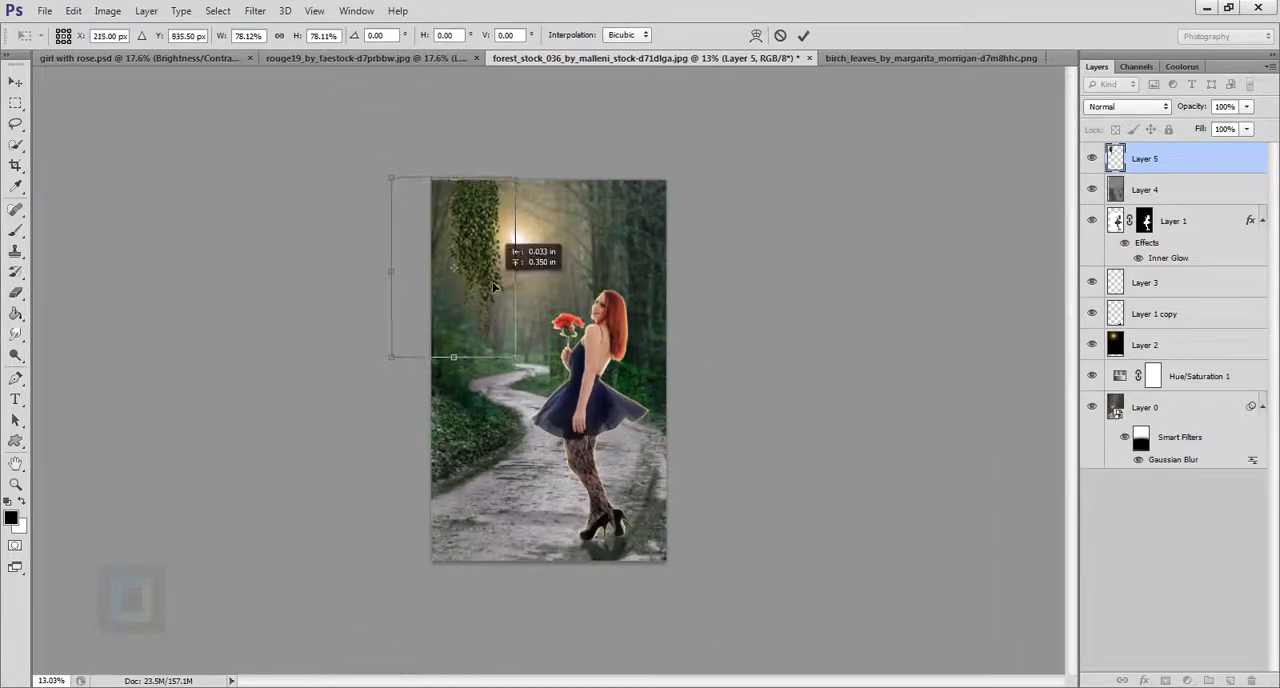
{"action": "left_click_drag", "start_coordinate": [516, 360], "coordinate": [531, 376]}
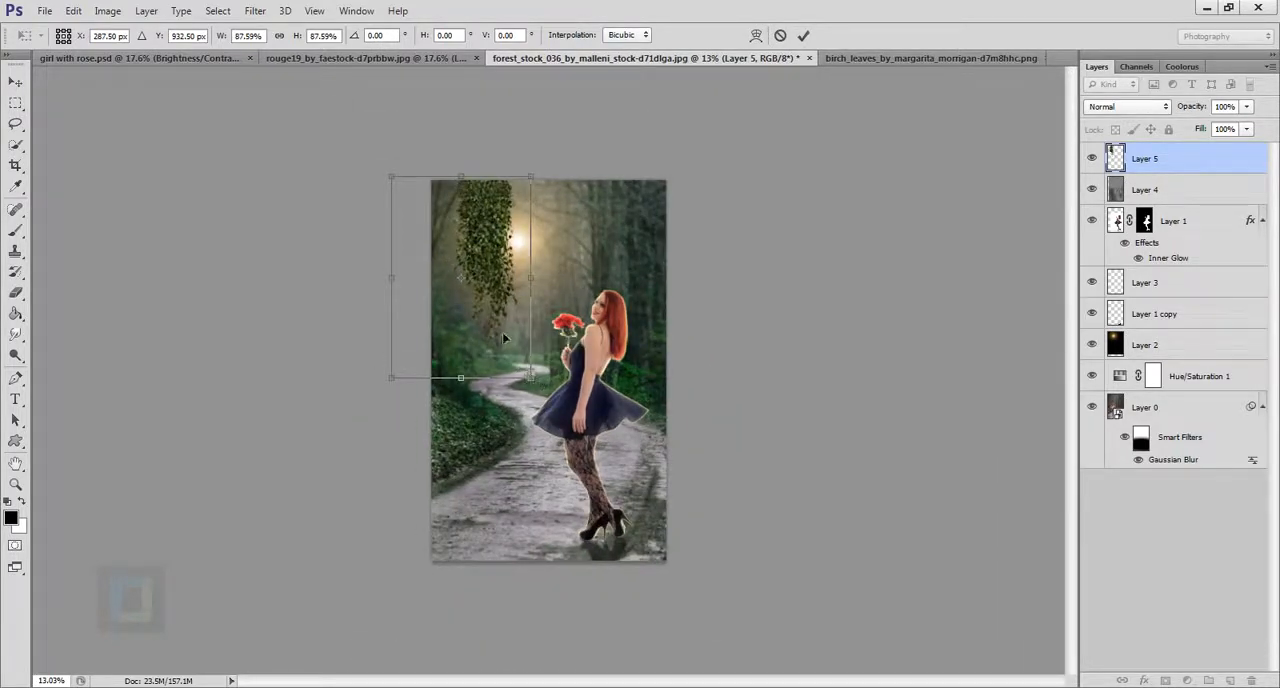
{"action": "left_click_drag", "start_coordinate": [504, 337], "coordinate": [496, 340]}
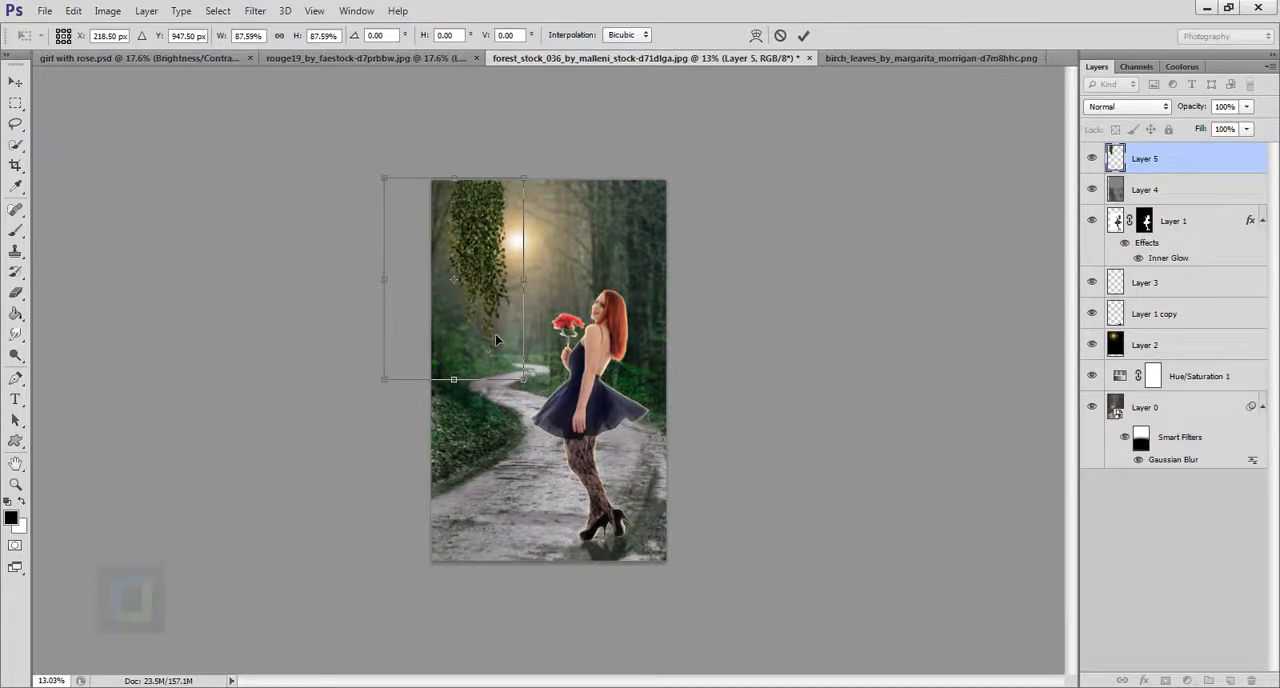
{"action": "left_click", "coordinate": [803, 36]}
{"action": "key", "text": "e"}
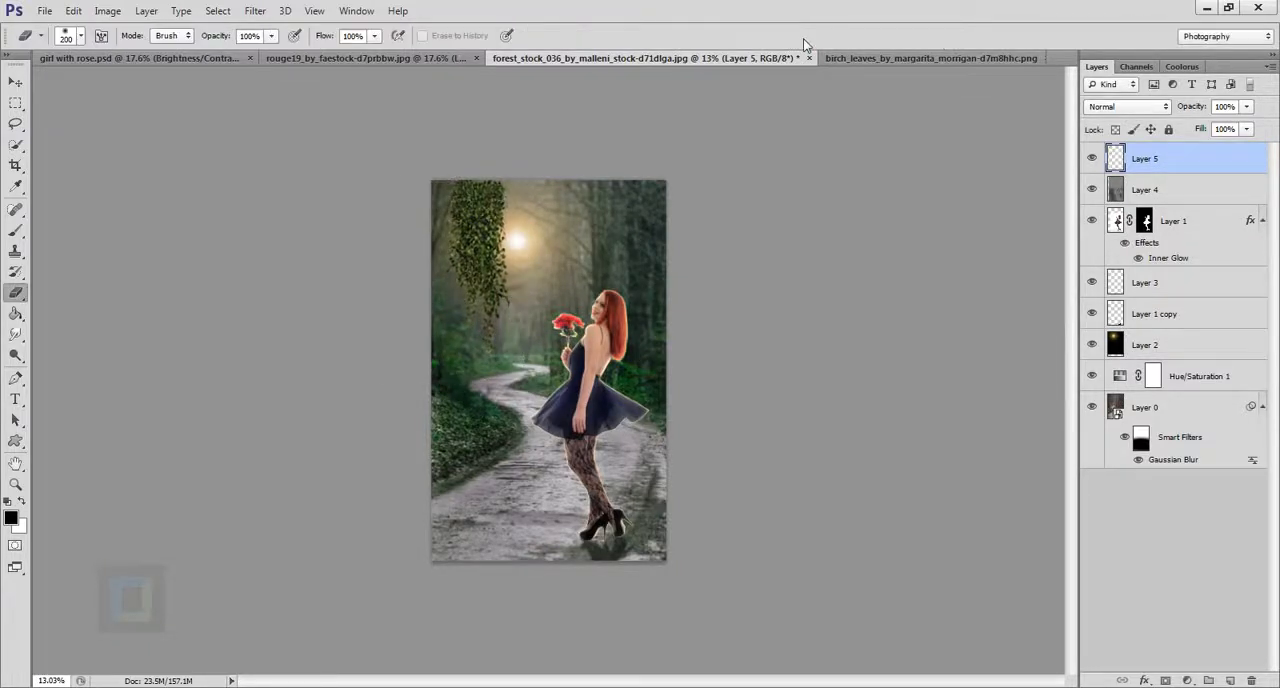
Copy the Inner Glow effect from the girl's layer to the leaves layer and compare the leaves with and without it.
{"action": "scroll", "coordinate": [475, 233], "scroll_direction": "up", "scroll_amount": 4}
{"action": "scroll", "coordinate": [770, 323], "scroll_direction": "down", "scroll_amount": 3}
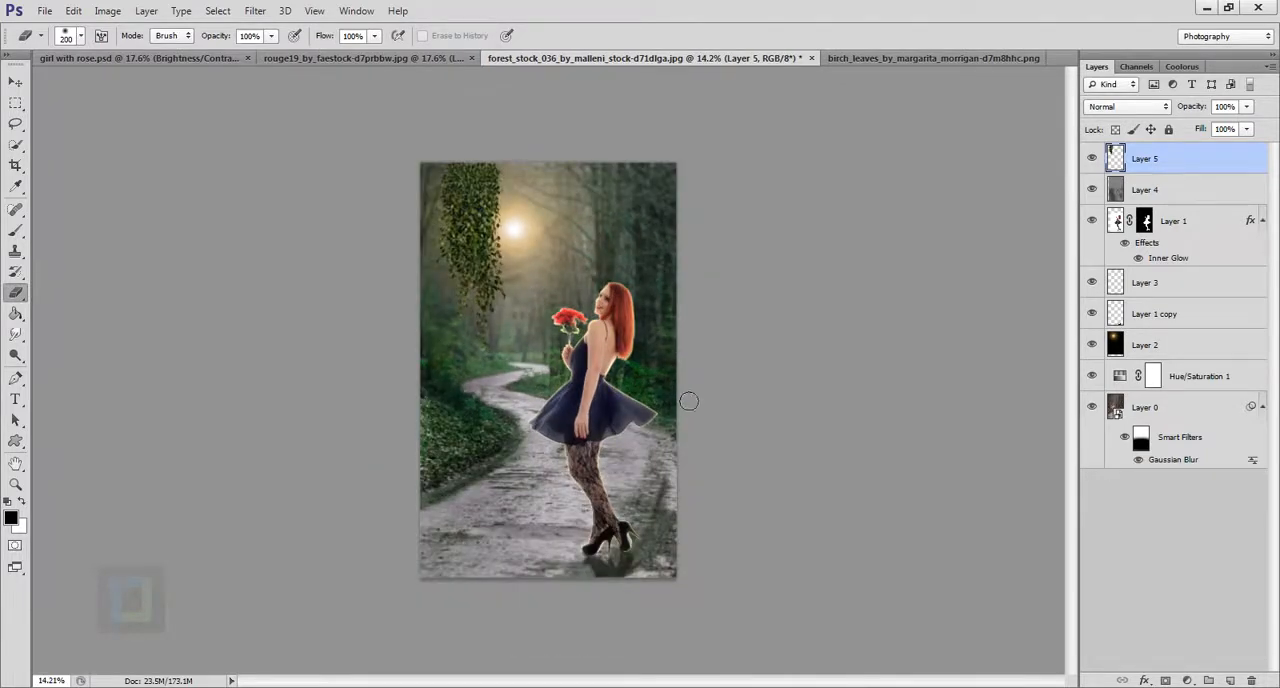
{"action": "scroll", "coordinate": [688, 401], "scroll_direction": "up", "scroll_amount": 2}
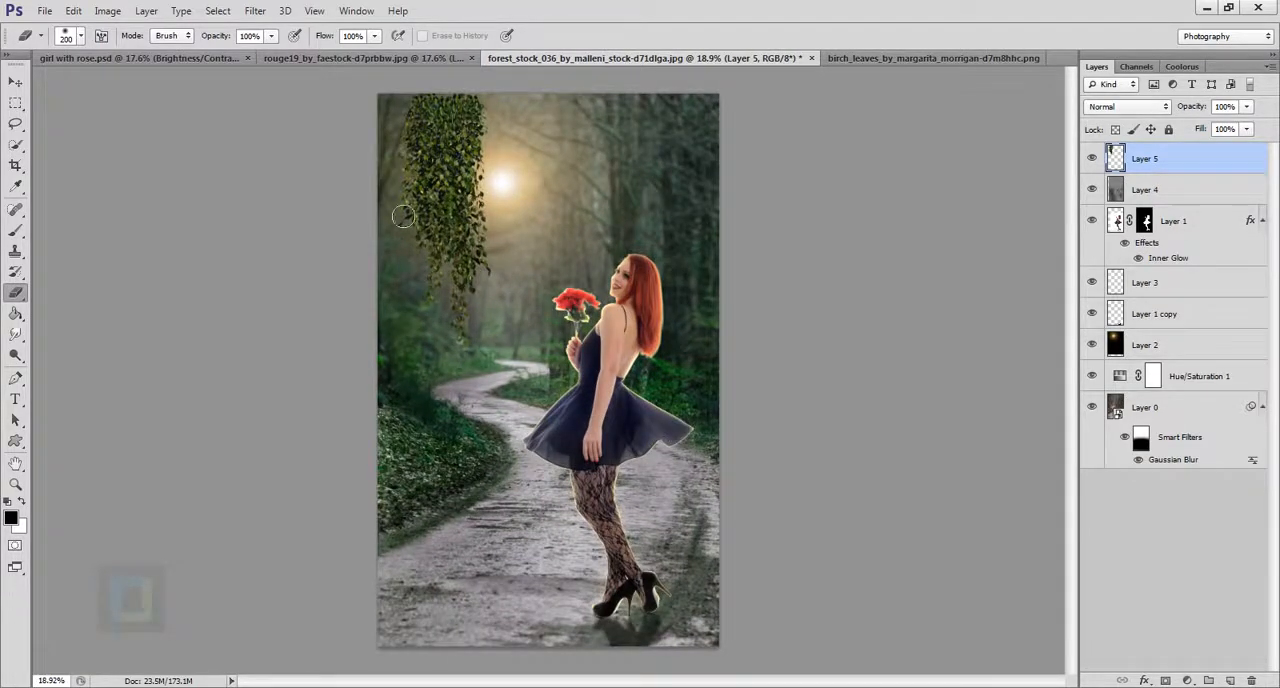
{"action": "scroll", "coordinate": [748, 225], "scroll_direction": "down", "scroll_amount": 2}
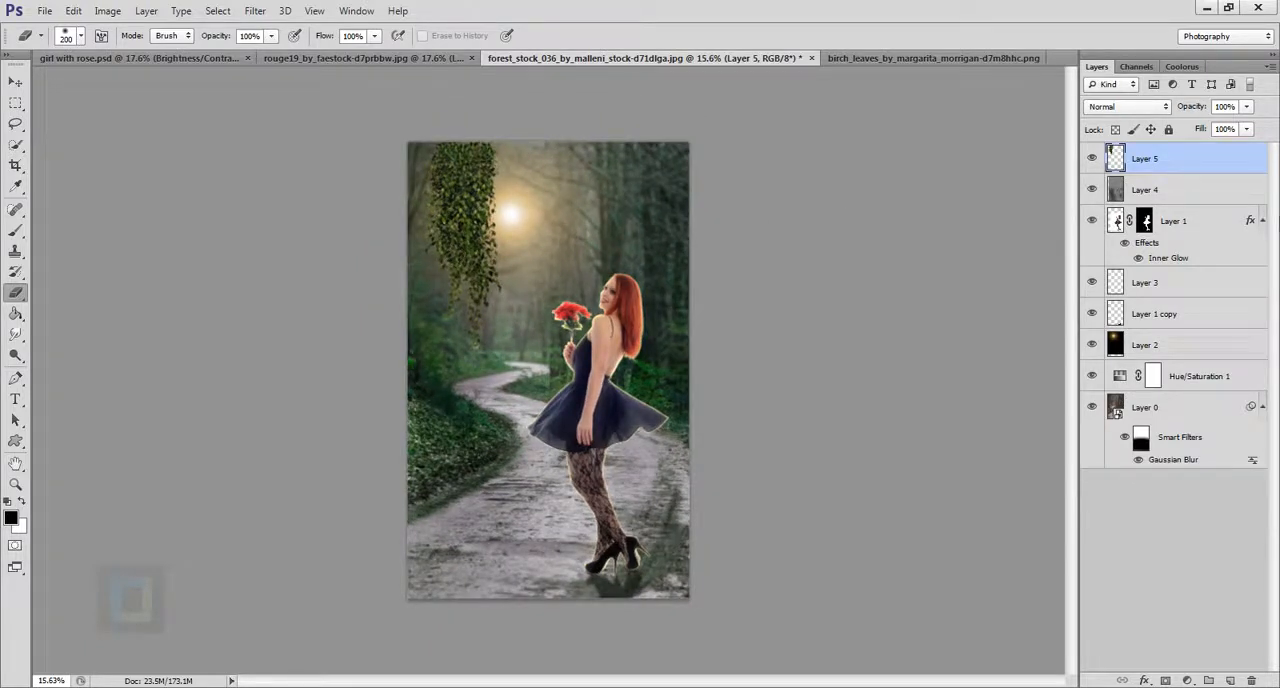
{"action": "key", "text": "alt"}
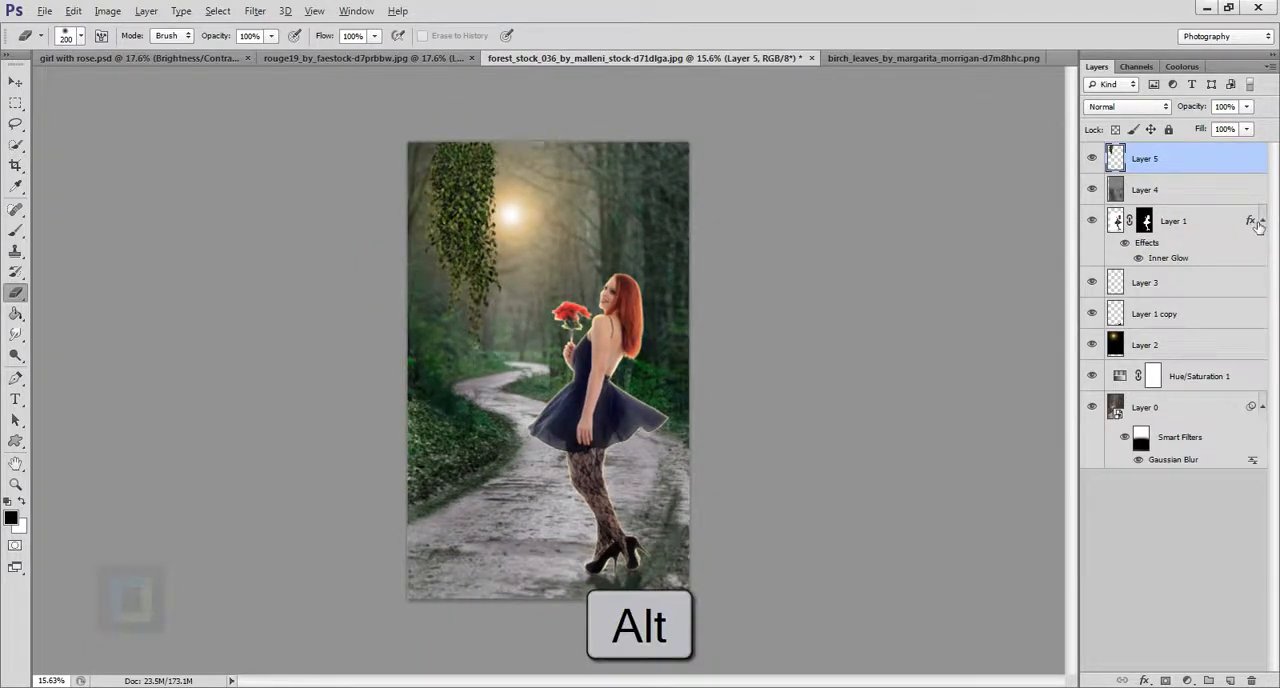
{"action": "left_click_drag", "start_coordinate": [1256, 223], "coordinate": [1254, 168]}
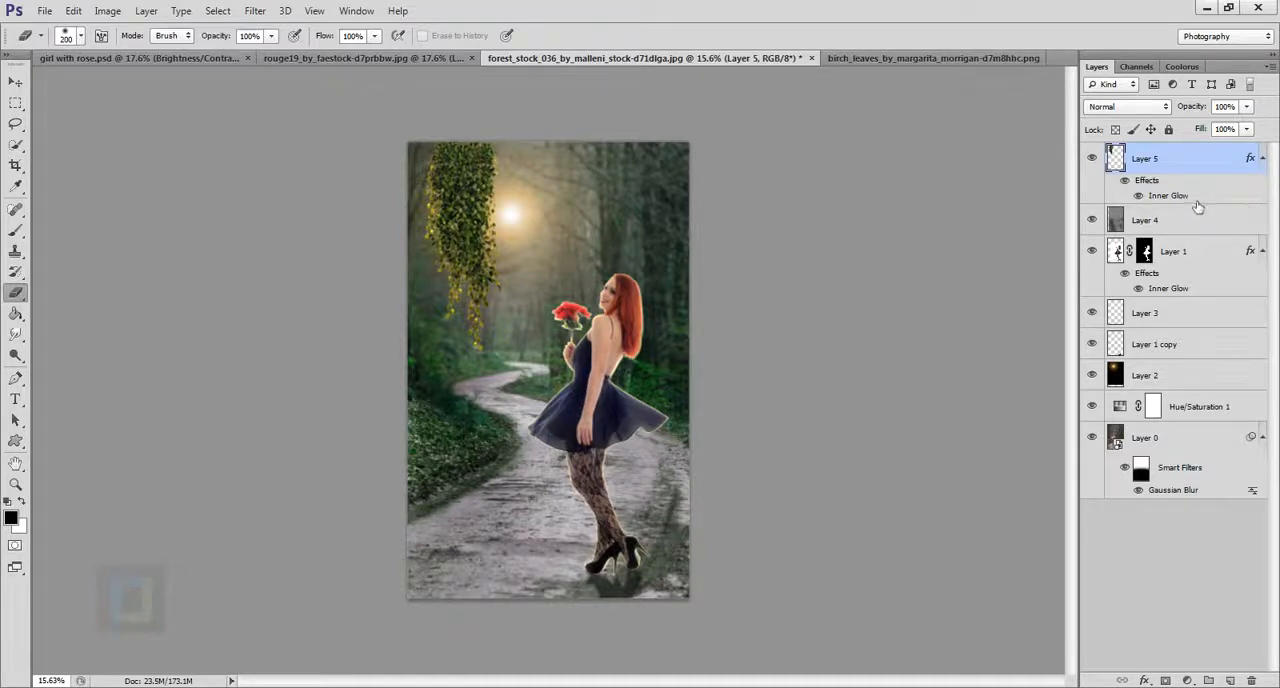
{"action": "left_click", "coordinate": [1124, 181]}
{"action": "left_click", "coordinate": [1124, 181]}
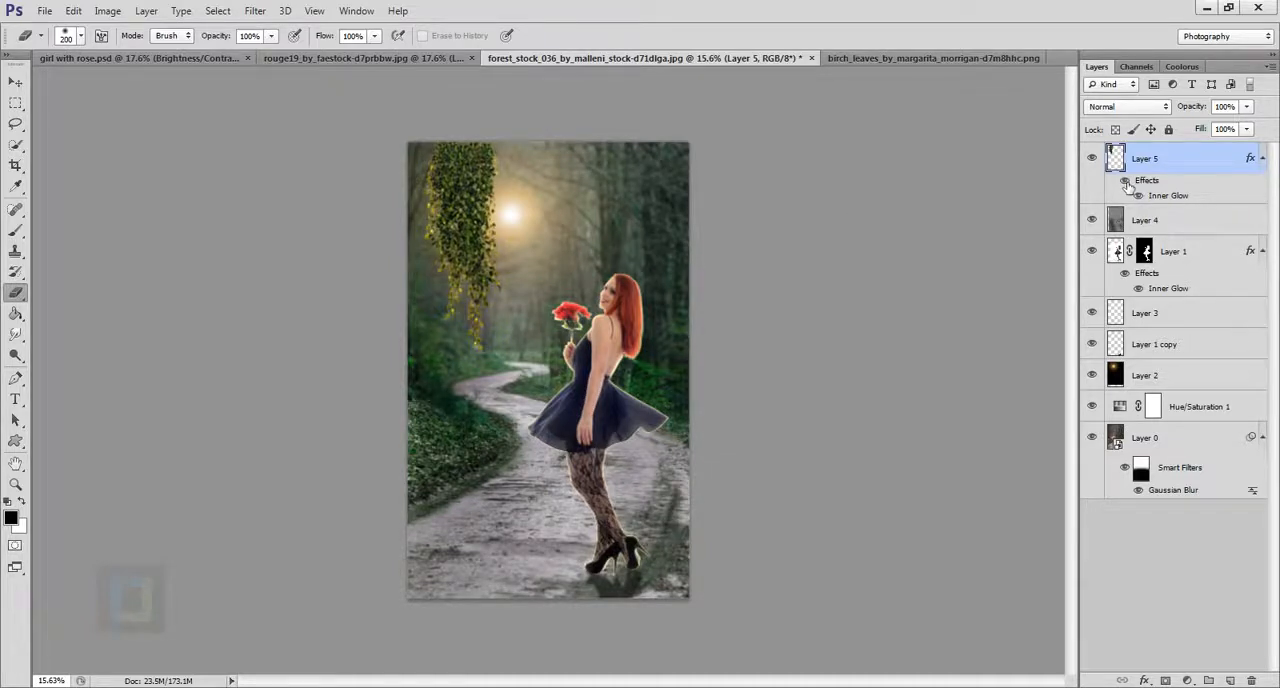
Add a black Multiply Satin effect at about 26% opacity to the leaves layer, comparing the preview before applying it.
{"action": "double_click", "coordinate": [1237, 164]}
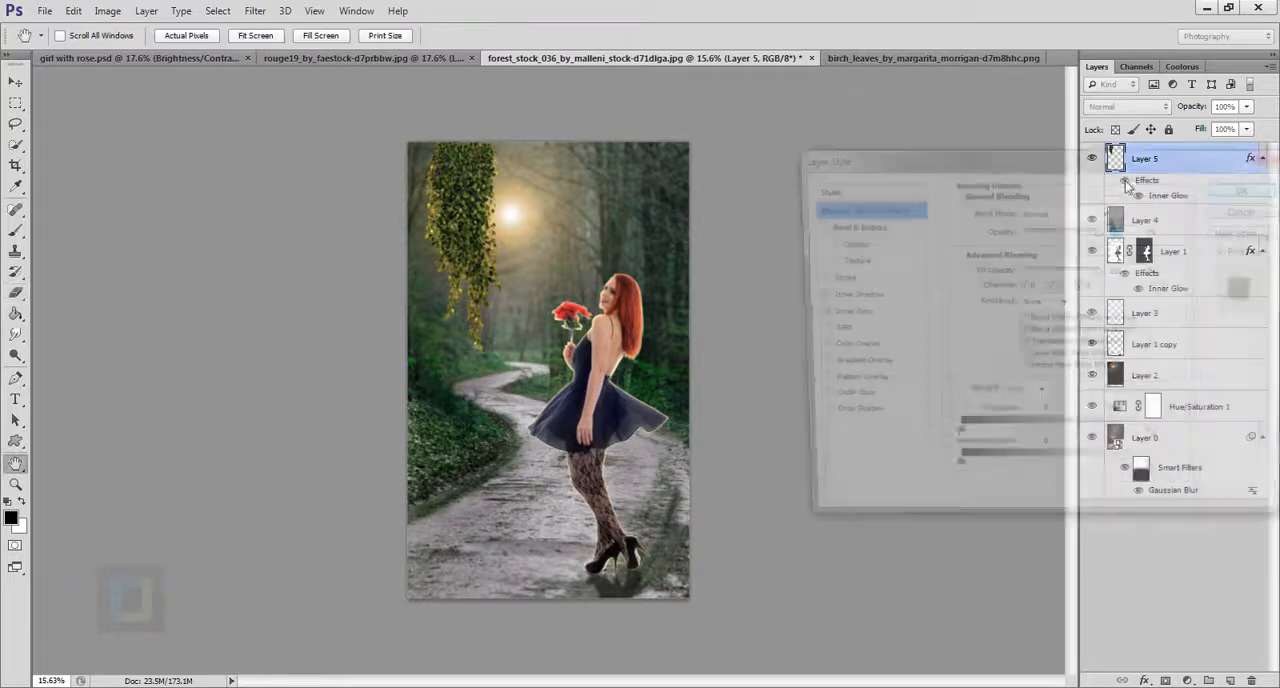
{"action": "left_click", "coordinate": [843, 315]}
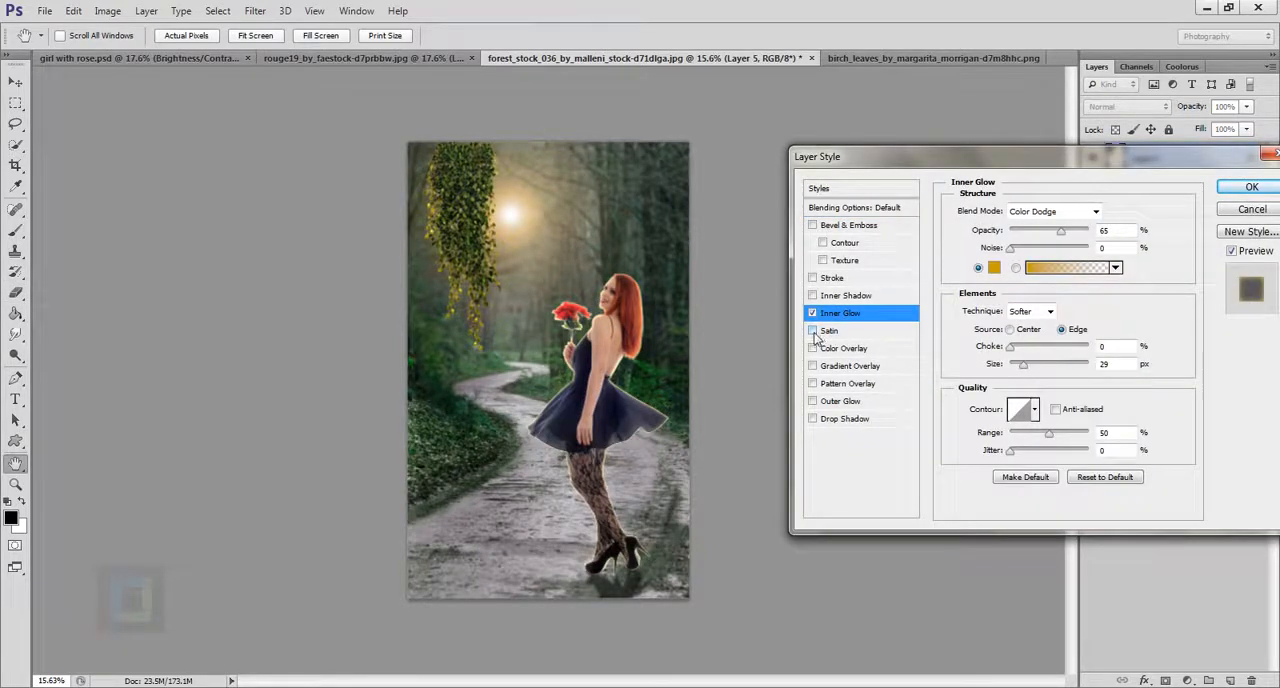
{"action": "left_click", "coordinate": [812, 333]}
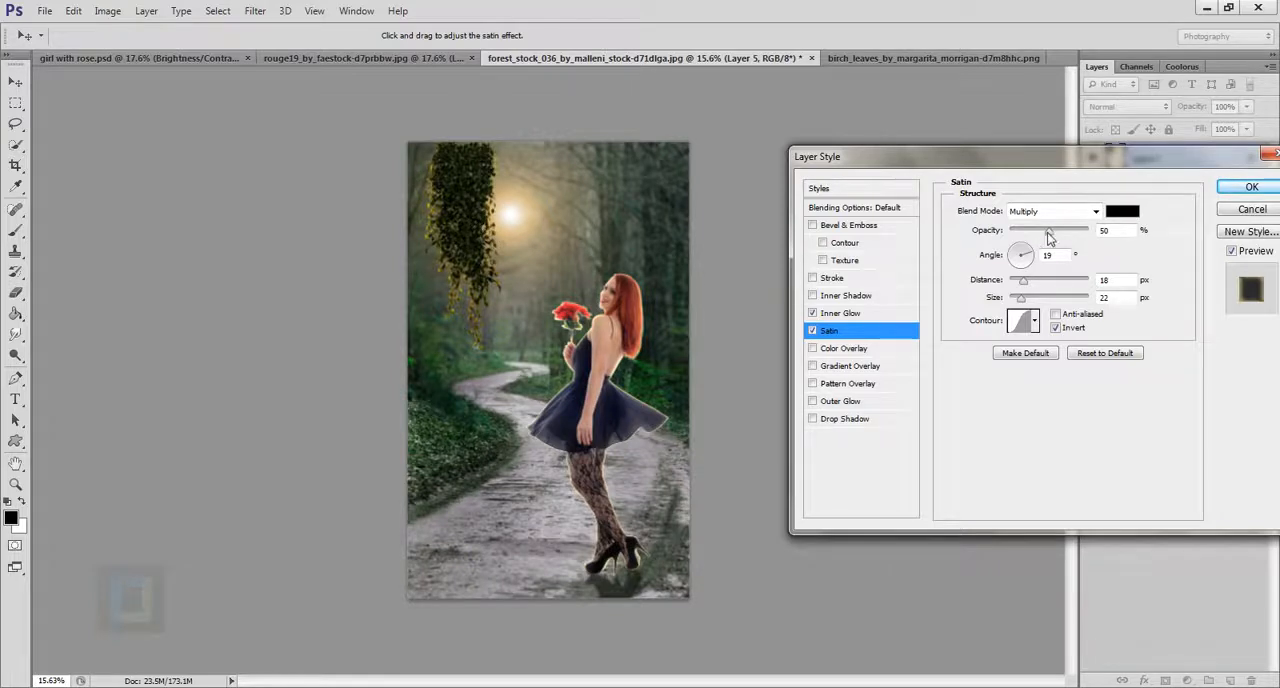
{"action": "left_click_drag", "start_coordinate": [1048, 236], "coordinate": [1031, 229]}
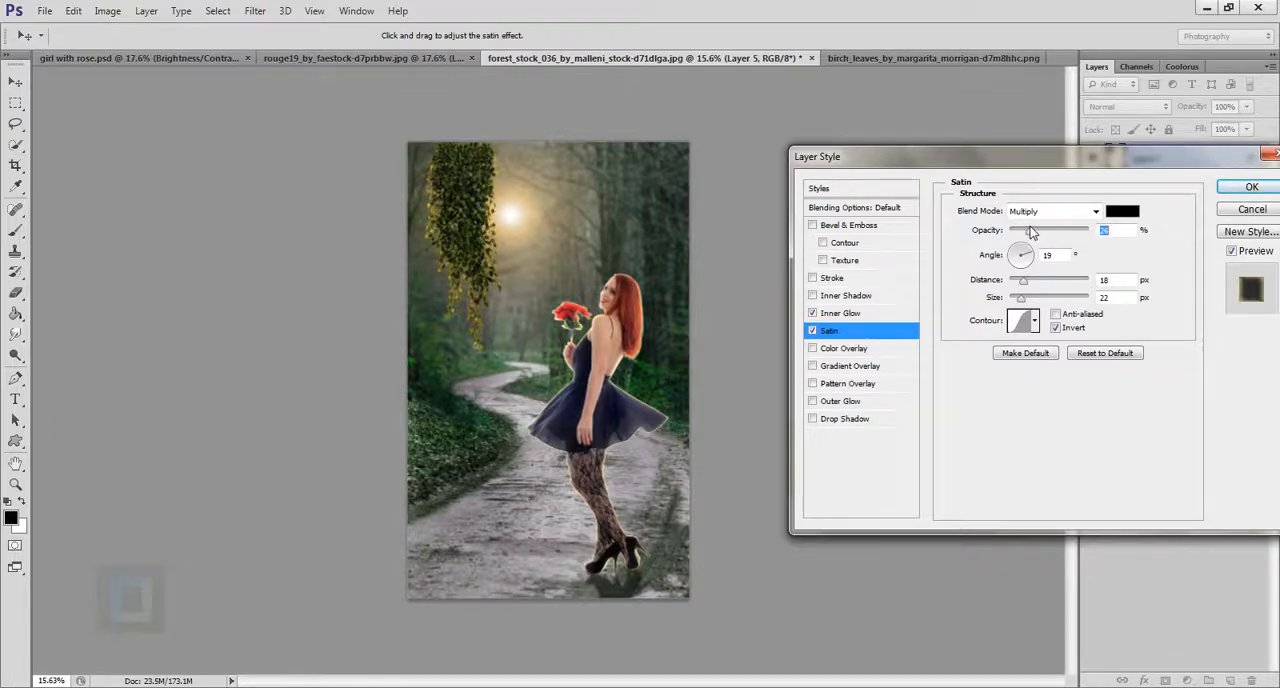
{"action": "left_click", "coordinate": [1232, 253]}
{"action": "left_click", "coordinate": [1232, 253]}
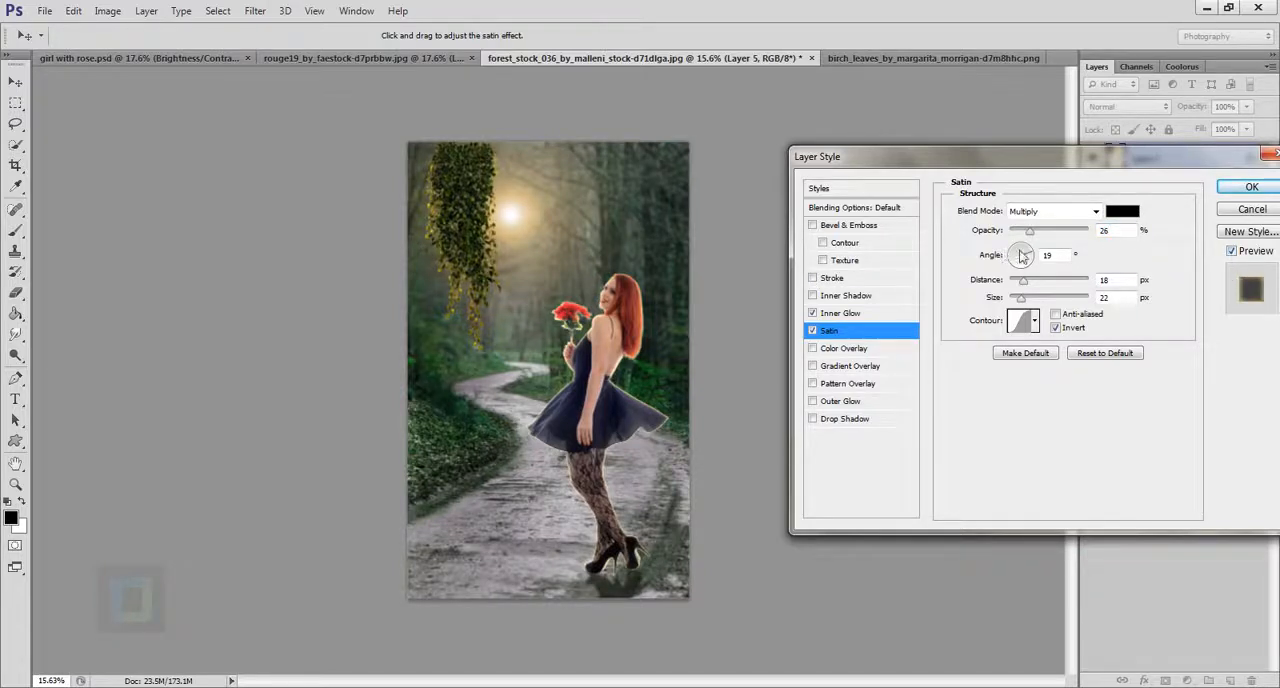
{"action": "left_click", "coordinate": [1240, 192]}
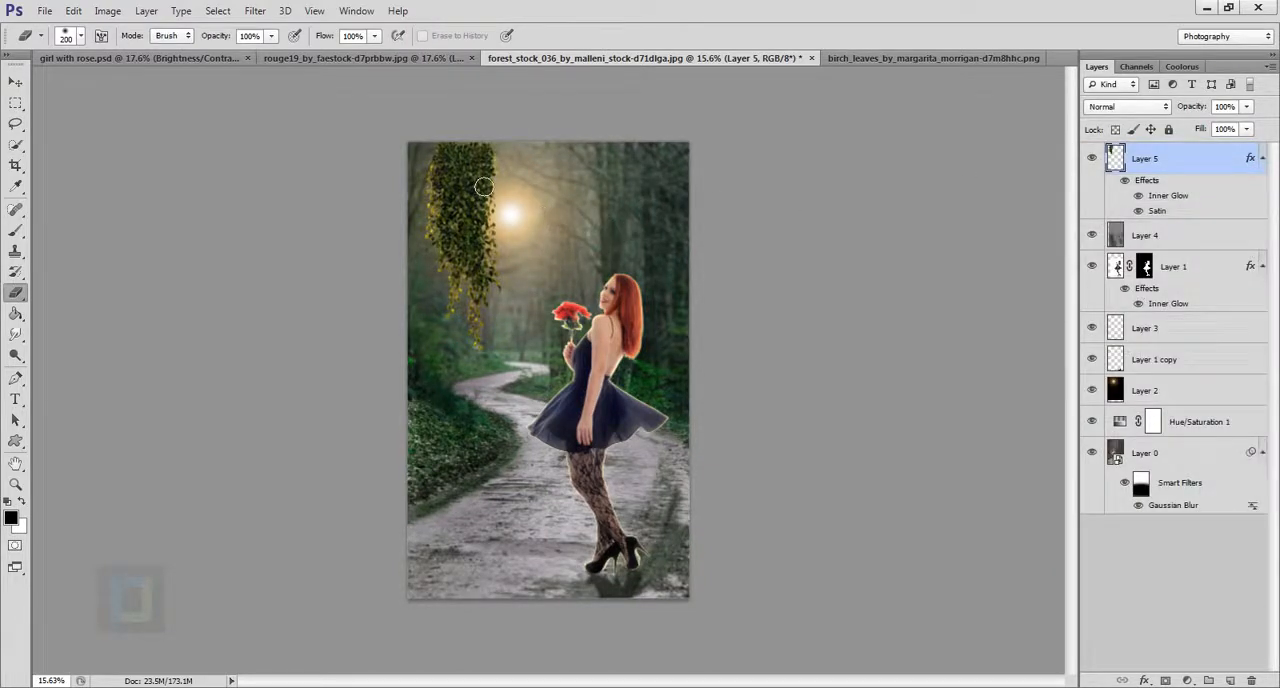
Nudge the leaves layer slightly upward against the top edge of the forest image.
{"action": "left_click", "coordinate": [15, 81]}
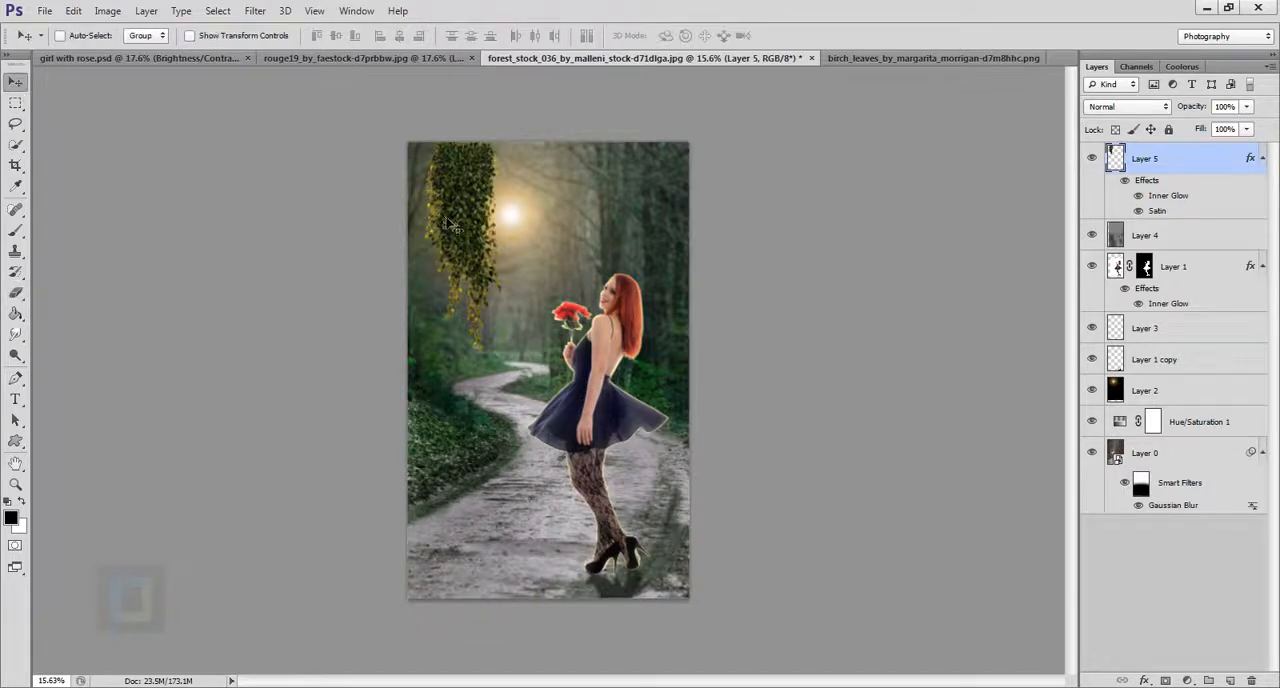
{"action": "left_click_drag", "start_coordinate": [448, 218], "coordinate": [451, 216]}
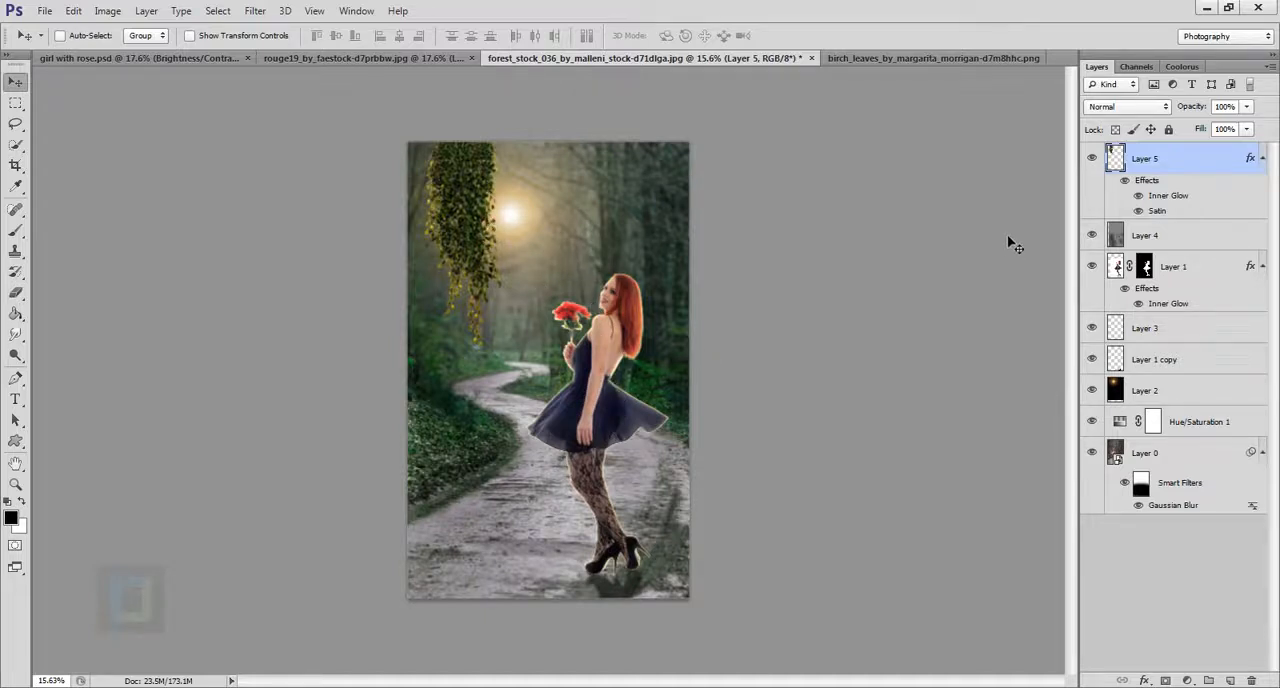
Blur the leaves layer with a Gaussian Blur of 5 pixels radius.
{"action": "left_click", "coordinate": [255, 10]}
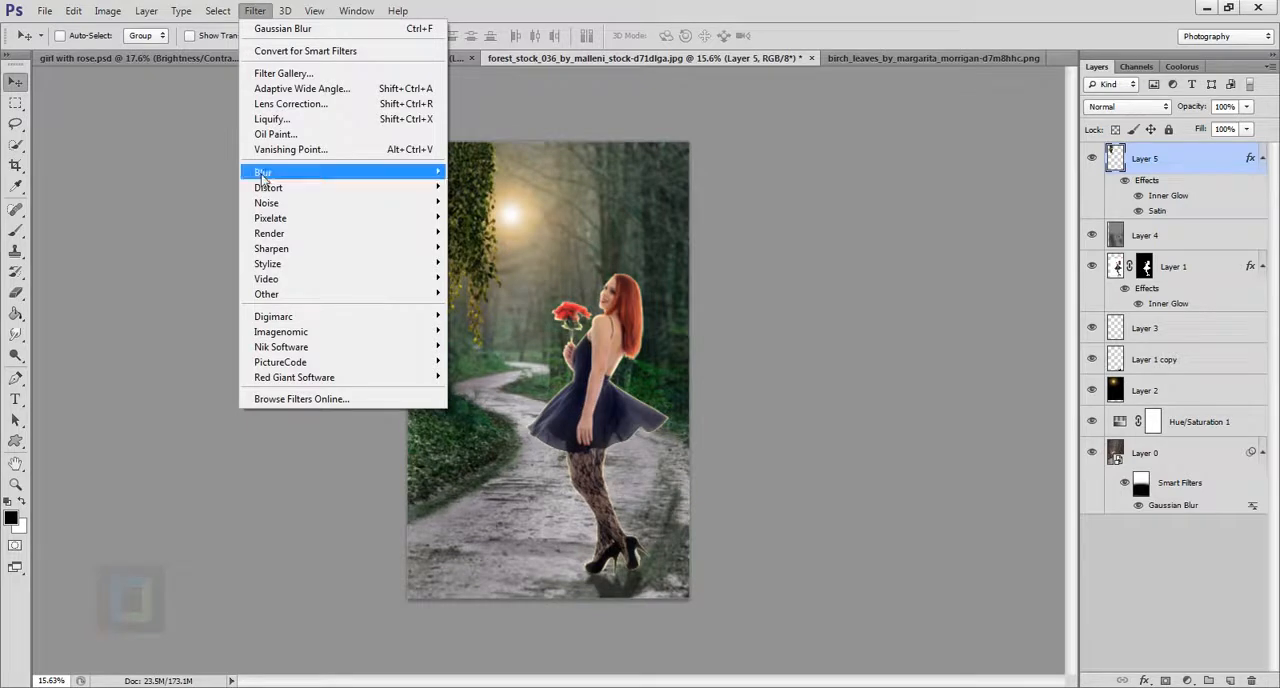
{"action": "mouse_move", "coordinate": [300, 172]}
{"action": "left_click", "coordinate": [540, 288]}
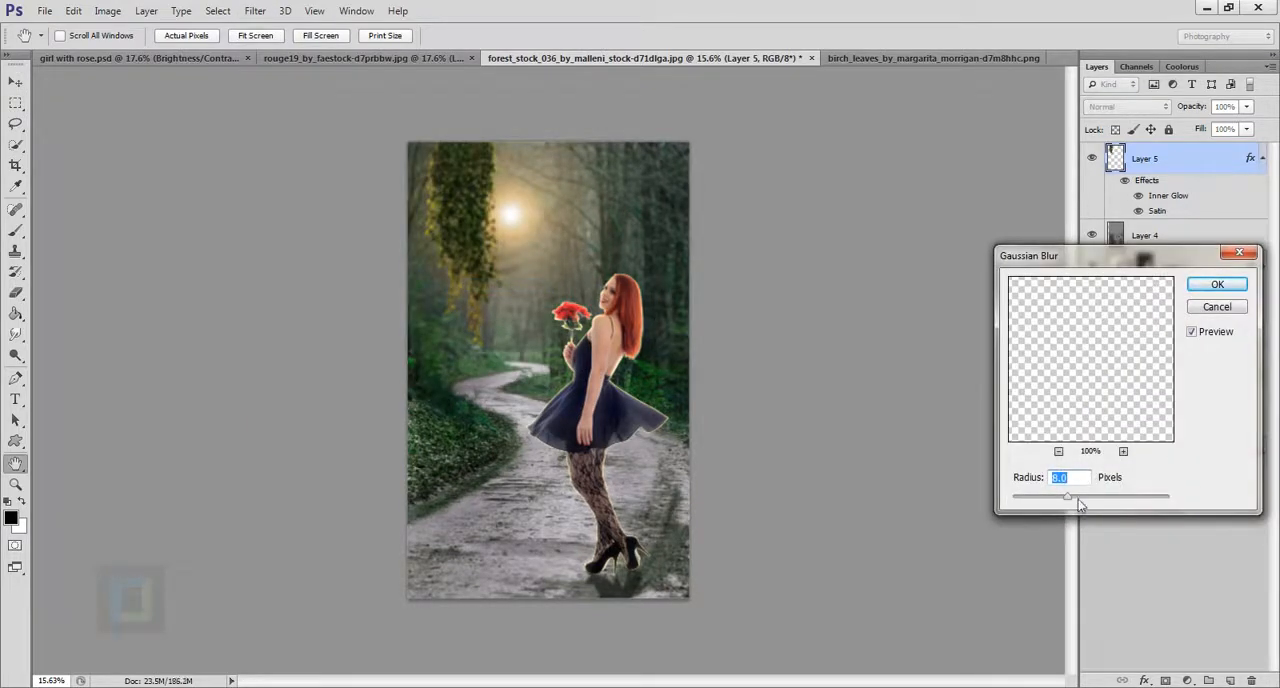
{"action": "type", "text": "5"}
{"action": "left_click", "coordinate": [1204, 289]}
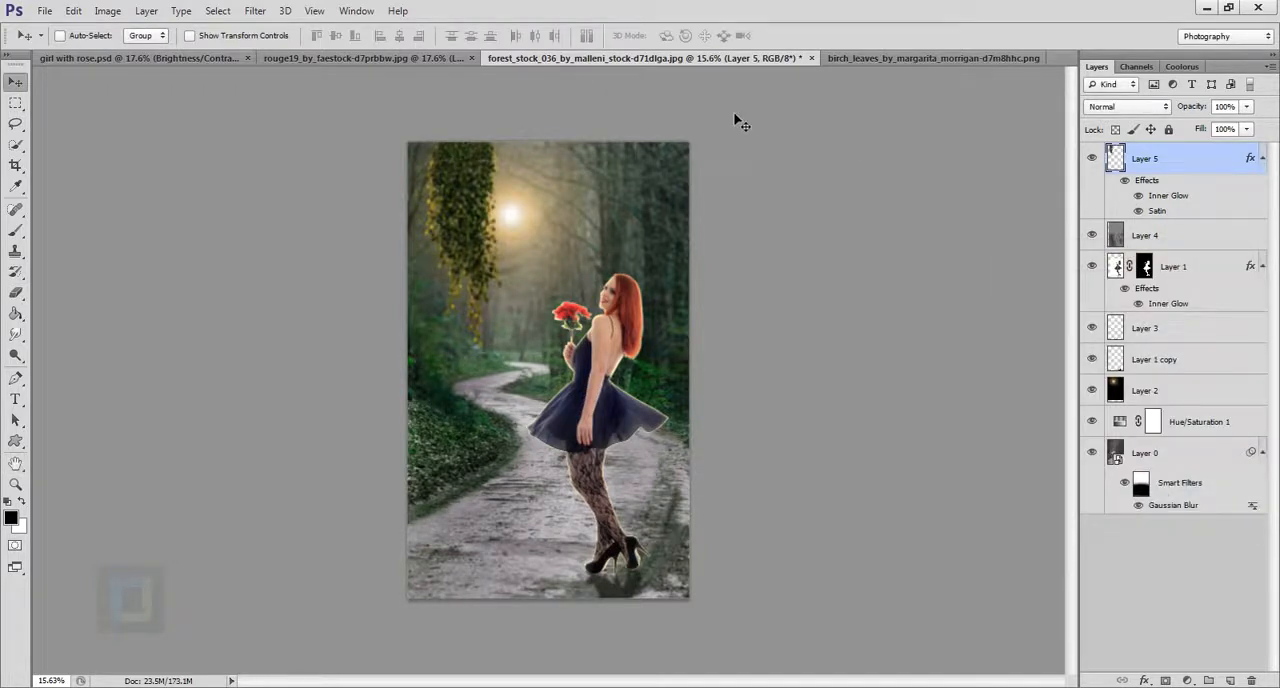
Add a Brightness/Contrast adjustment layer above the leaves with contrast raised to about 48.
{"action": "left_click", "coordinate": [1187, 680]}
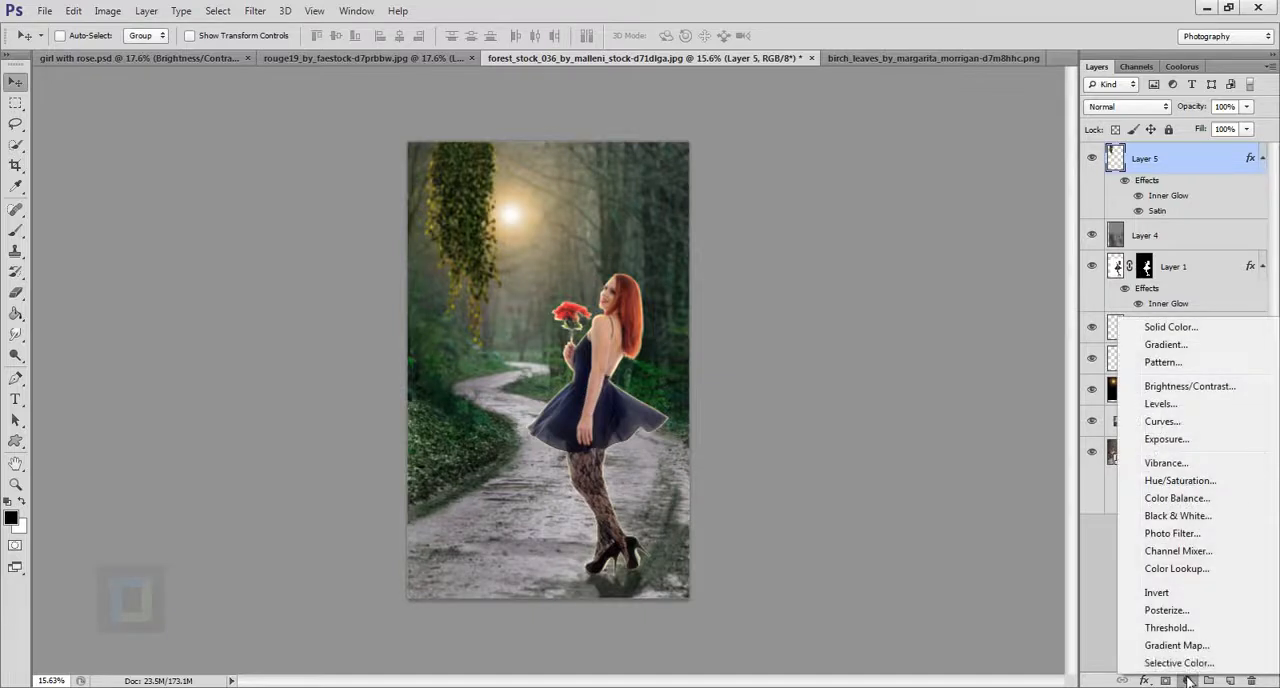
{"action": "left_click", "coordinate": [1185, 387]}
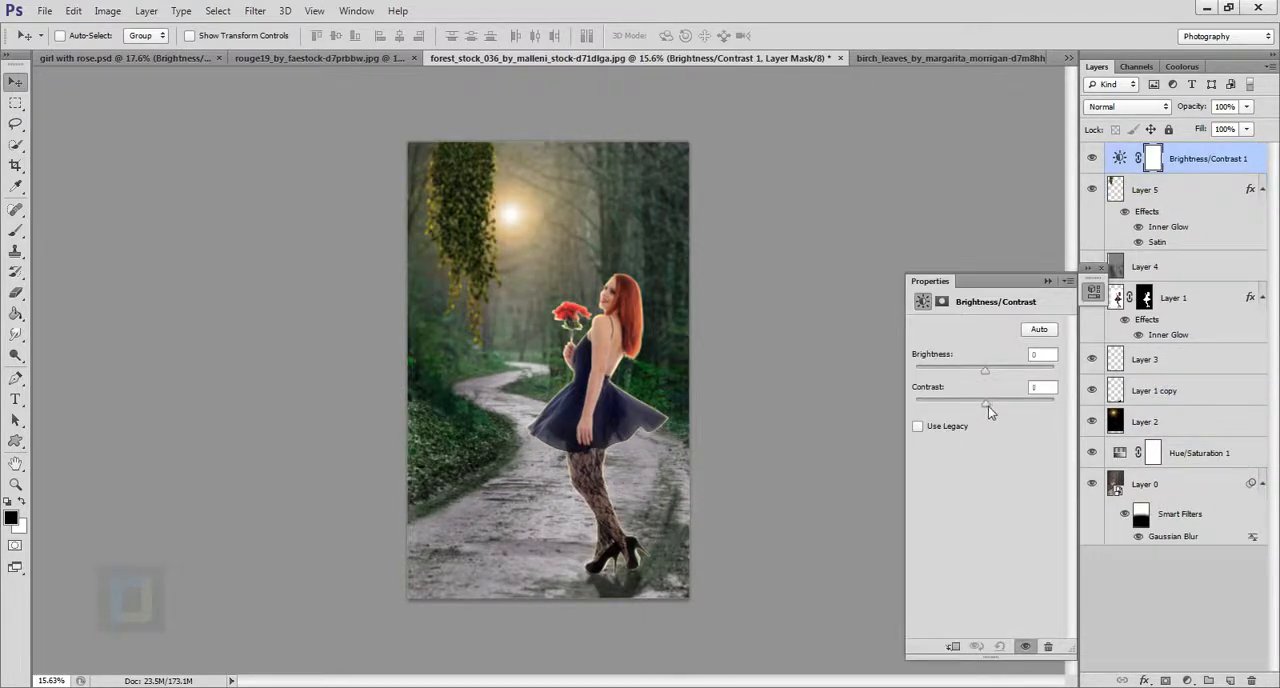
{"action": "left_click_drag", "start_coordinate": [988, 406], "coordinate": [1019, 414]}
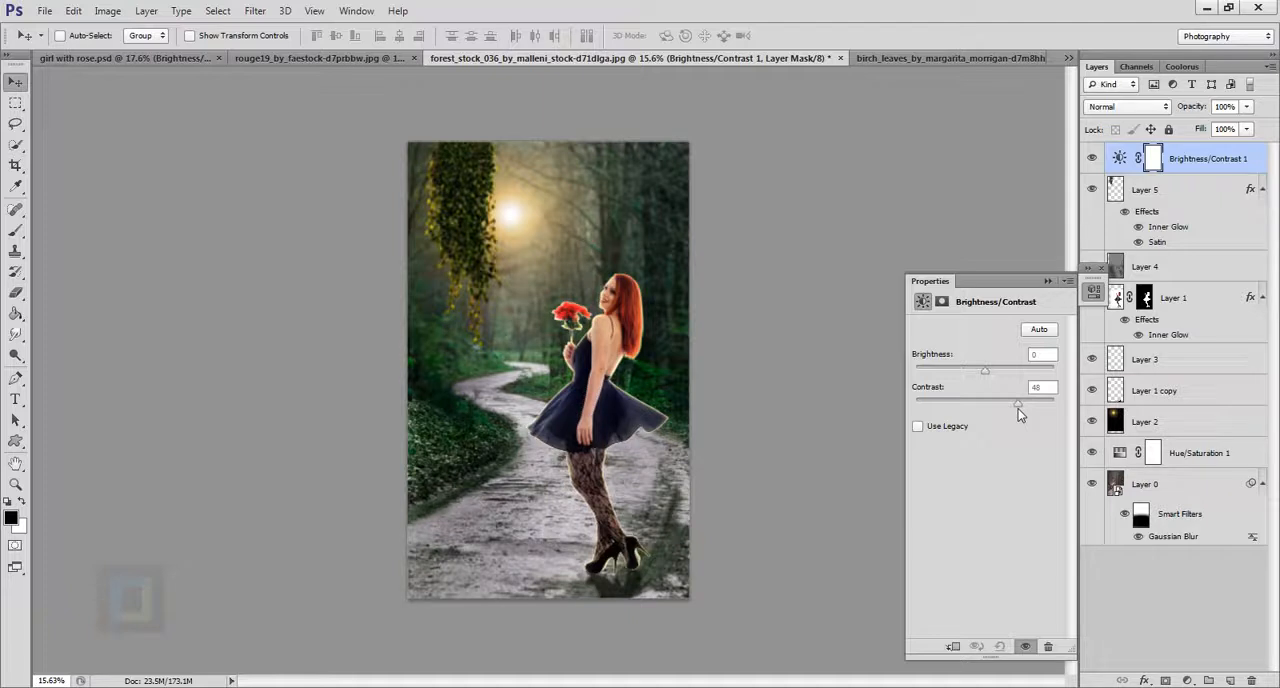
{"action": "left_click_drag", "start_coordinate": [1015, 408], "coordinate": [1020, 413]}
{"action": "left_click", "coordinate": [1048, 281]}
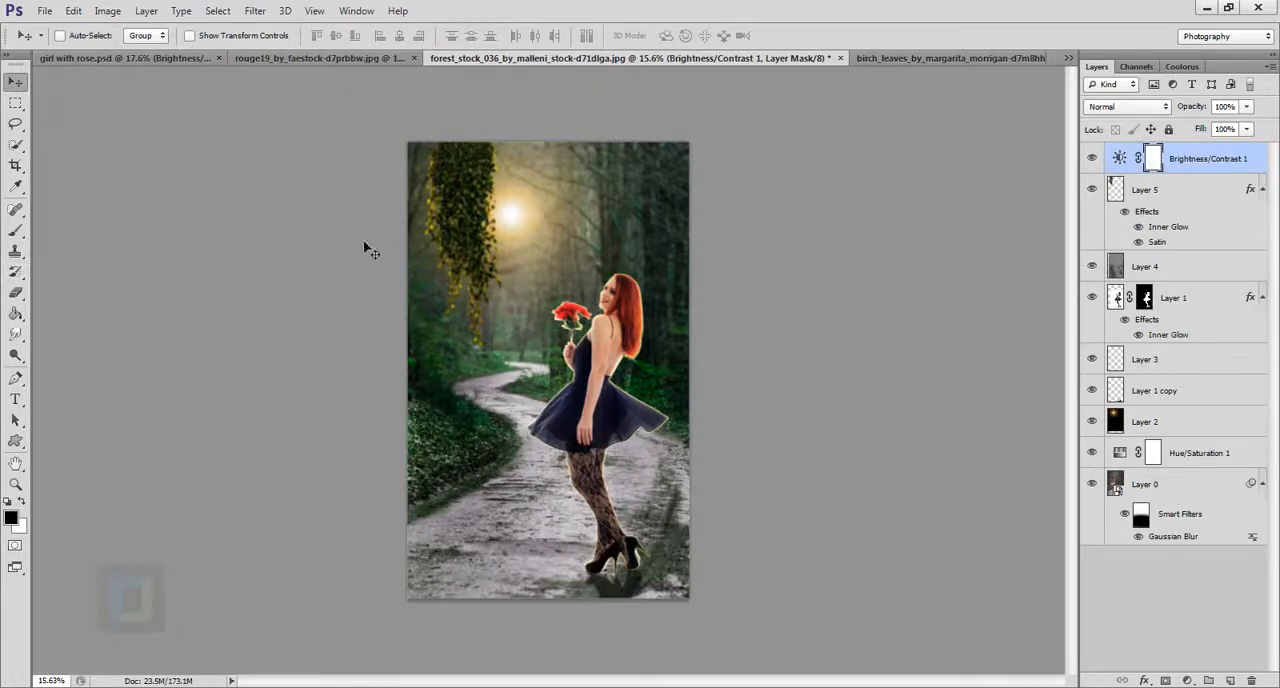
Paint black on the contrast adjustment's mask around the sun at brush size 1500 and over the girl's skin at size 150.
{"action": "left_click", "coordinate": [15, 230]}
{"action": "left_click", "coordinate": [80, 222]}
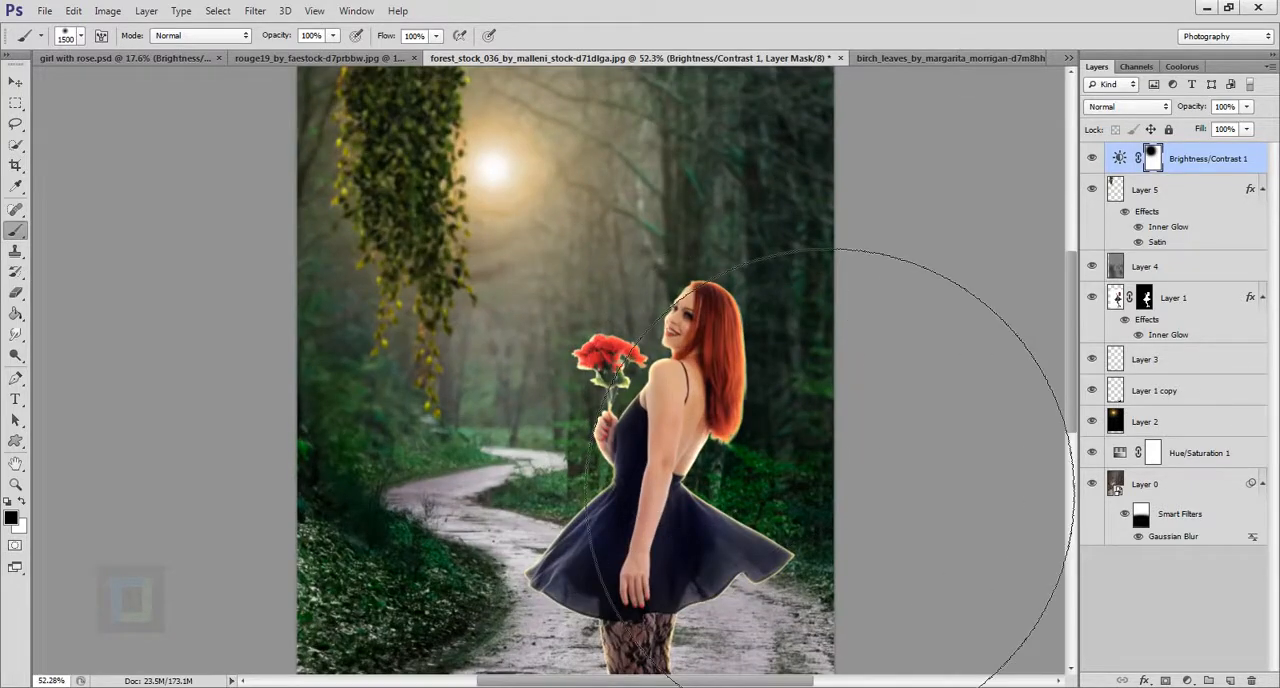
{"action": "key", "text": "bracketleft"}
{"action": "key", "text": "bracketleft"}
{"action": "key", "text": "bracketleft"}
{"action": "key", "text": "bracketleft"}
{"action": "key", "text": "bracketleft"}
{"action": "key", "text": "bracketleft"}
{"action": "key", "text": "bracketleft"}
{"action": "key", "text": "bracketleft"}
{"action": "key", "text": "bracketleft"}
{"action": "key", "text": "bracketleft"}
{"action": "key", "text": "bracketleft"}
{"action": "key", "text": "bracketleft"}
{"action": "key", "text": "bracketleft"}
{"action": "key", "text": "bracketleft"}
{"action": "key", "text": "bracketleft"}
{"action": "key", "text": "bracketleft"}
{"action": "scroll", "coordinate": [777, 388], "scroll_direction": "up", "scroll_amount": 3}
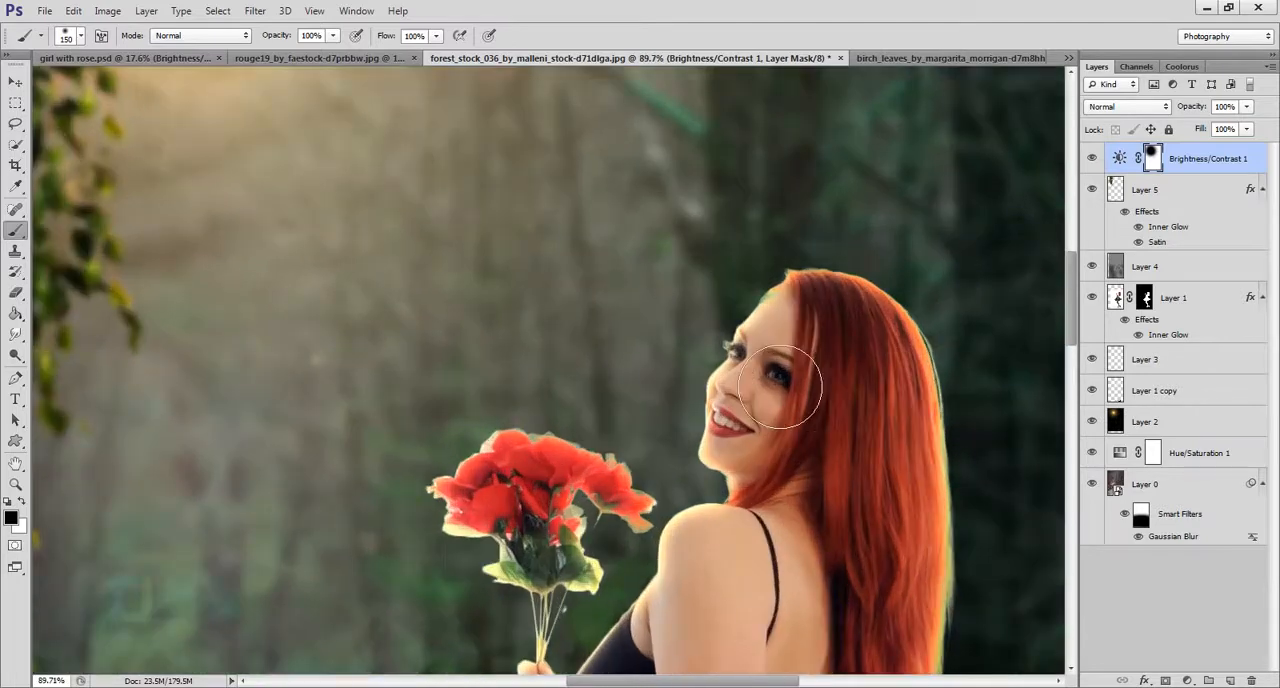
{"action": "left_click_drag", "start_coordinate": [750, 500], "coordinate": [760, 8]}
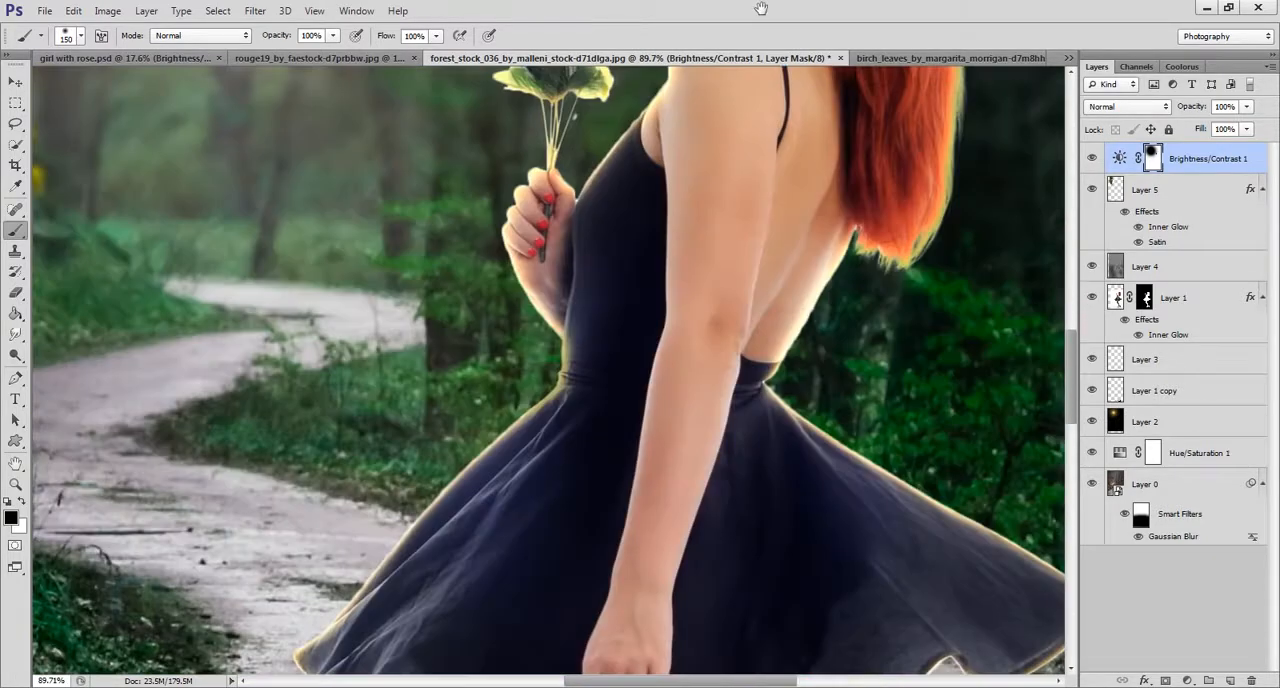
{"action": "left_click_drag", "start_coordinate": [730, 390], "coordinate": [749, 216]}
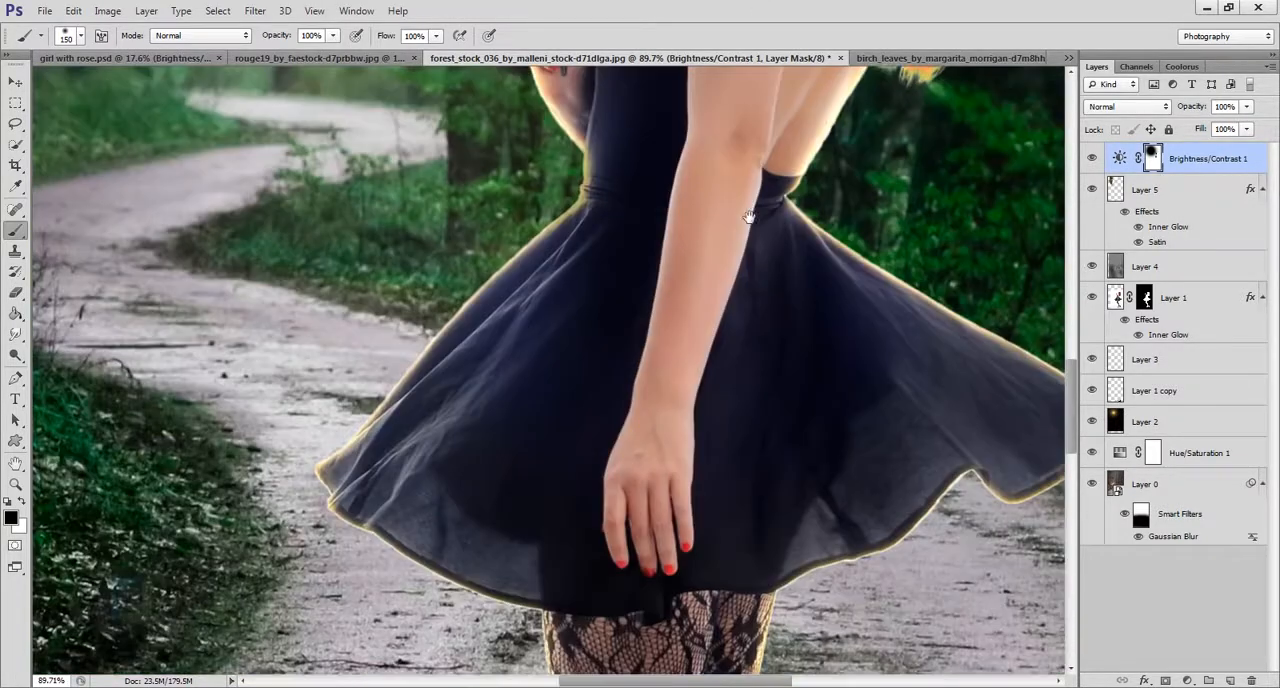
{"action": "scroll", "coordinate": [720, 360], "scroll_direction": "down", "scroll_amount": 3}
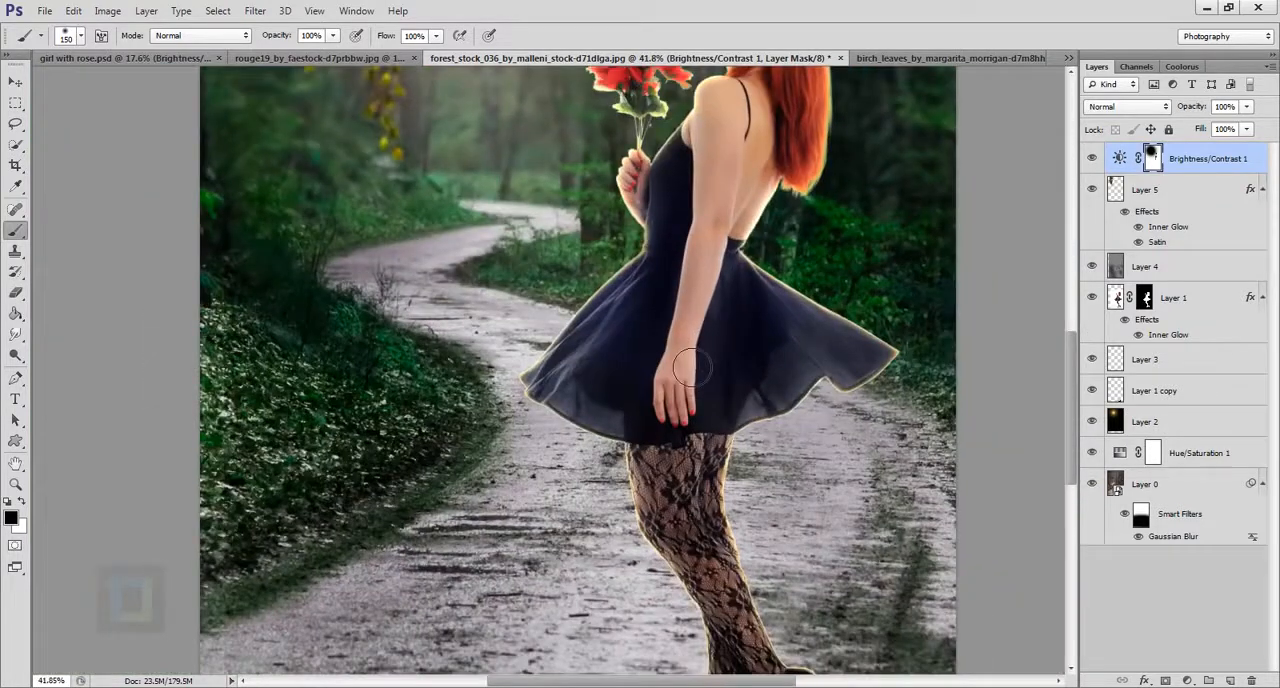
{"action": "scroll", "coordinate": [684, 368], "scroll_direction": "down", "scroll_amount": 3}
{"action": "scroll", "coordinate": [637, 456], "scroll_direction": "down", "scroll_amount": 1}
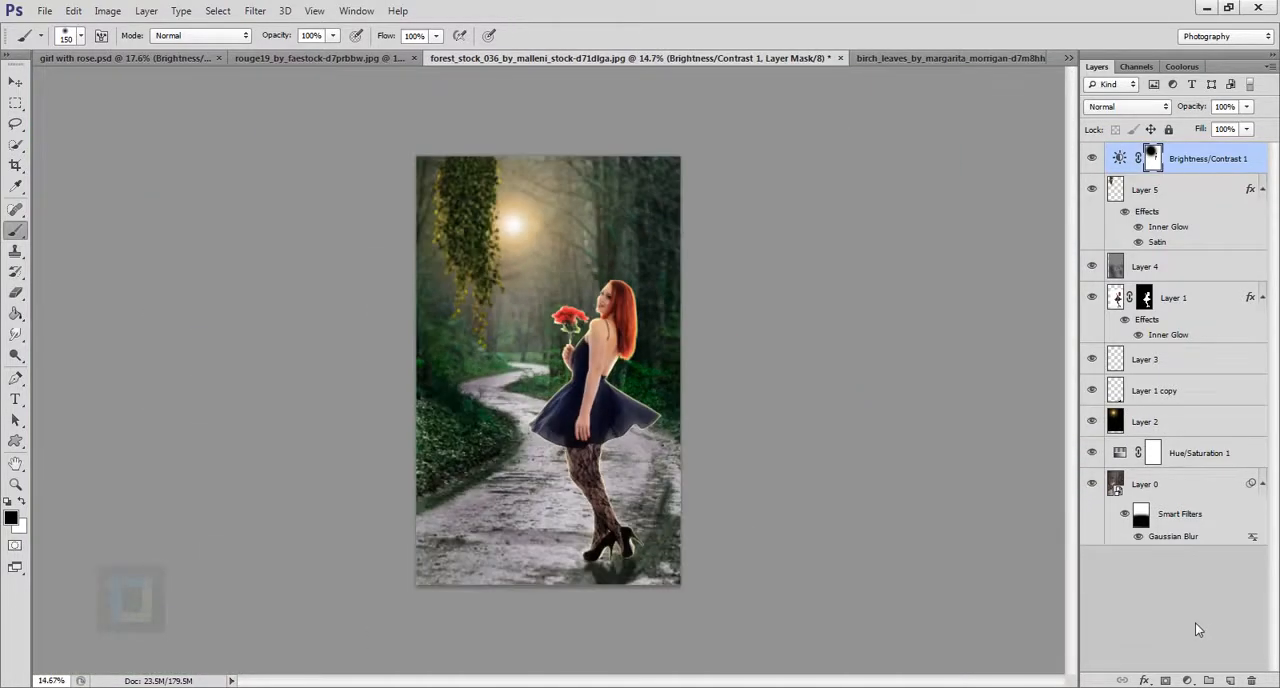
Add a second Brightness/Contrast adjustment layer on top with brightness raised to about 16.
{"action": "left_click", "coordinate": [1187, 679]}
{"action": "left_click", "coordinate": [1166, 394]}
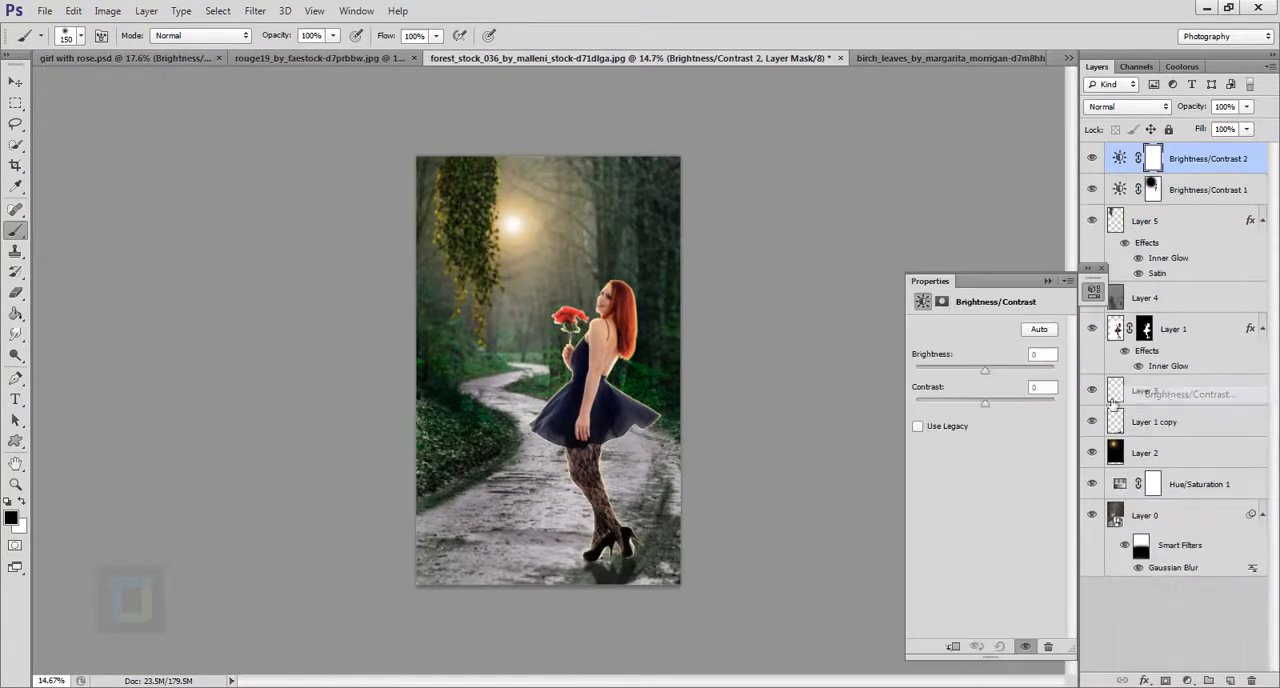
{"action": "left_click_drag", "start_coordinate": [986, 372], "coordinate": [989, 373]}
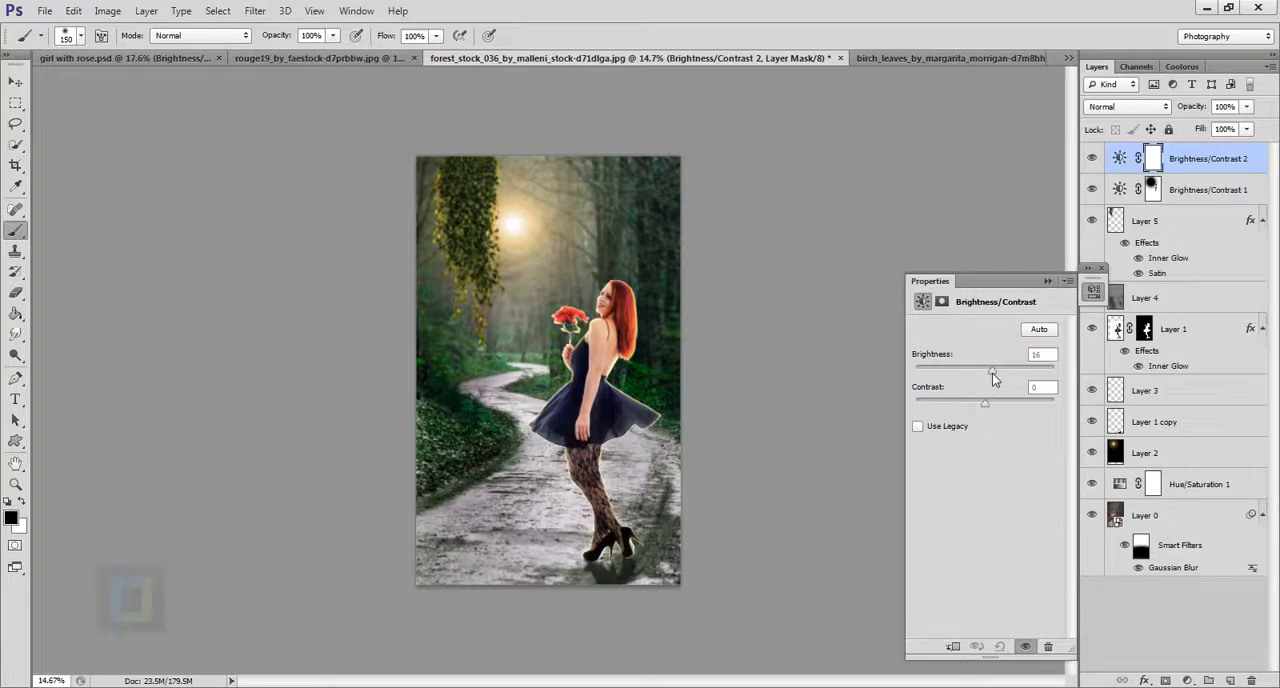
{"action": "left_click", "coordinate": [1047, 281]}
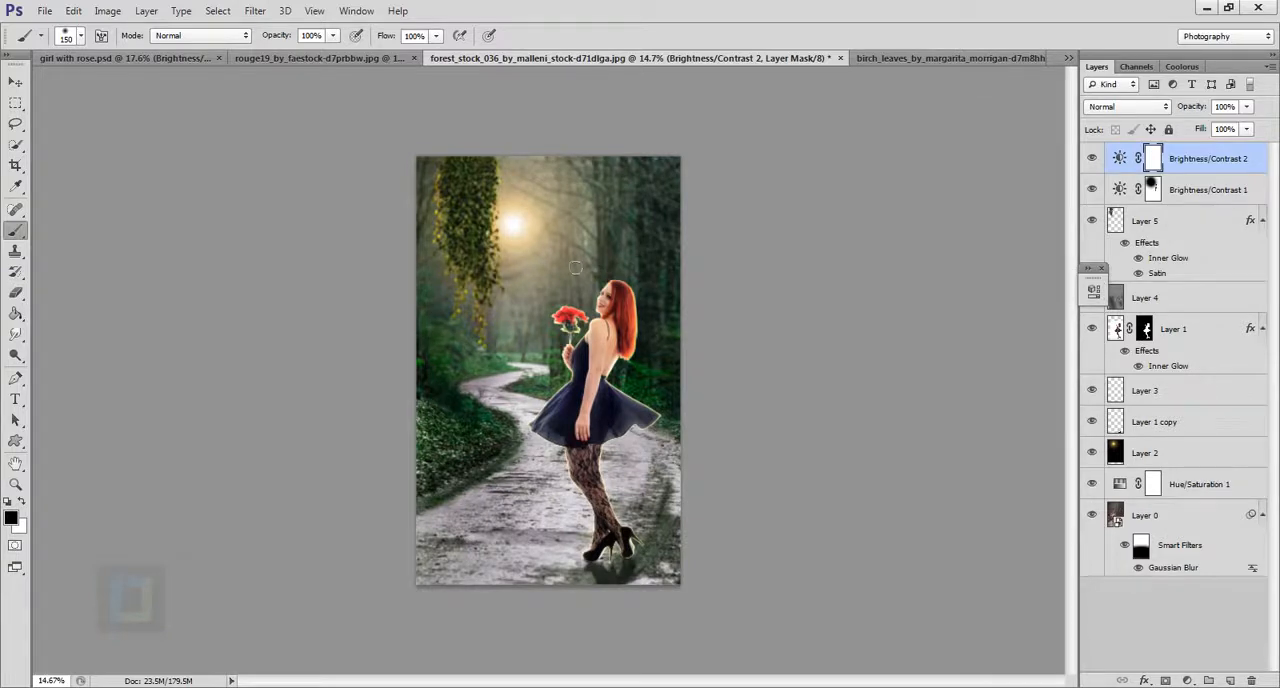
Mask the brightness adjustment off the image's sides and lower area with a black brush of size 1100, and compare it on and off.
{"action": "key", "text": "ctrl+plus"}
{"action": "key", "text": "ctrl+minus"}
{"action": "key", "text": "bracketright"}
{"action": "key", "text": "bracketright"}
{"action": "key", "text": "bracketright"}
{"action": "key", "text": "bracketright"}
{"action": "key", "text": "bracketright"}
{"action": "key", "text": "bracketright"}
{"action": "key", "text": "bracketright"}
{"action": "key", "text": "bracketright"}
{"action": "key", "text": "bracketright"}
{"action": "key", "text": "bracketright"}
{"action": "key", "text": "bracketright"}
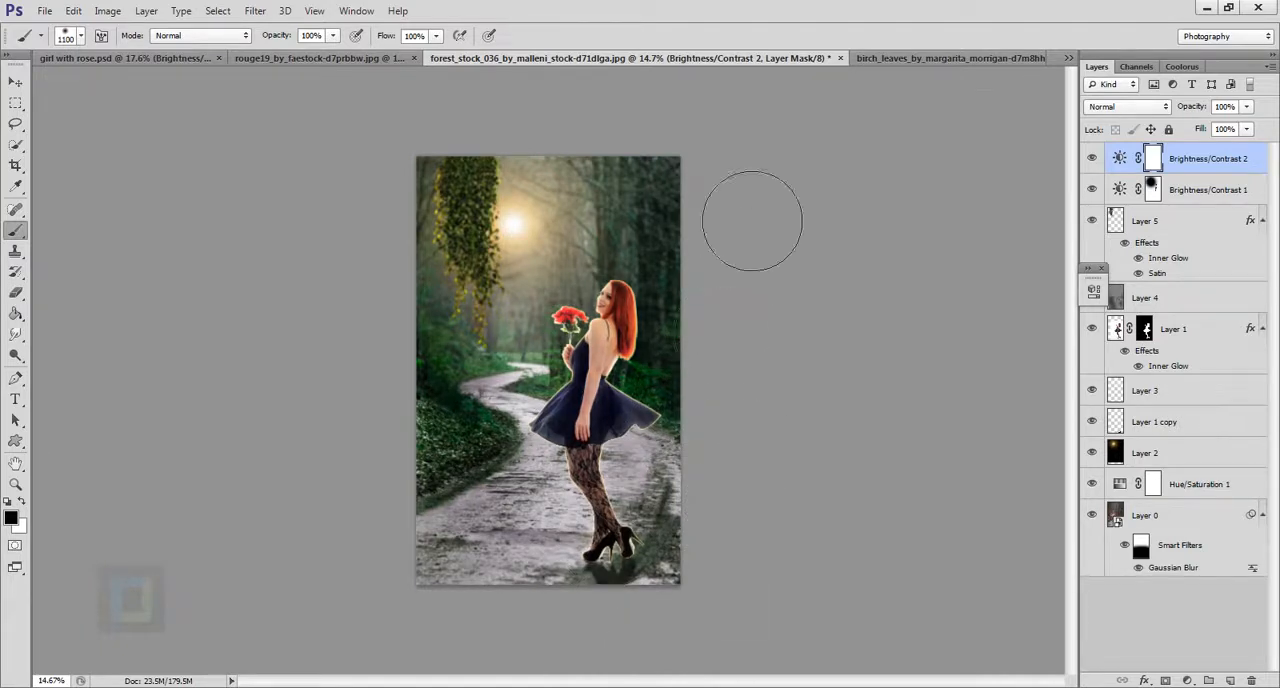
{"action": "mouse_move", "coordinate": [348, 223]}
{"action": "left_mouse_down"}
{"action": "mouse_move", "coordinate": [414, 234]}
{"action": "mouse_move", "coordinate": [380, 420]}
{"action": "left_mouse_up"}
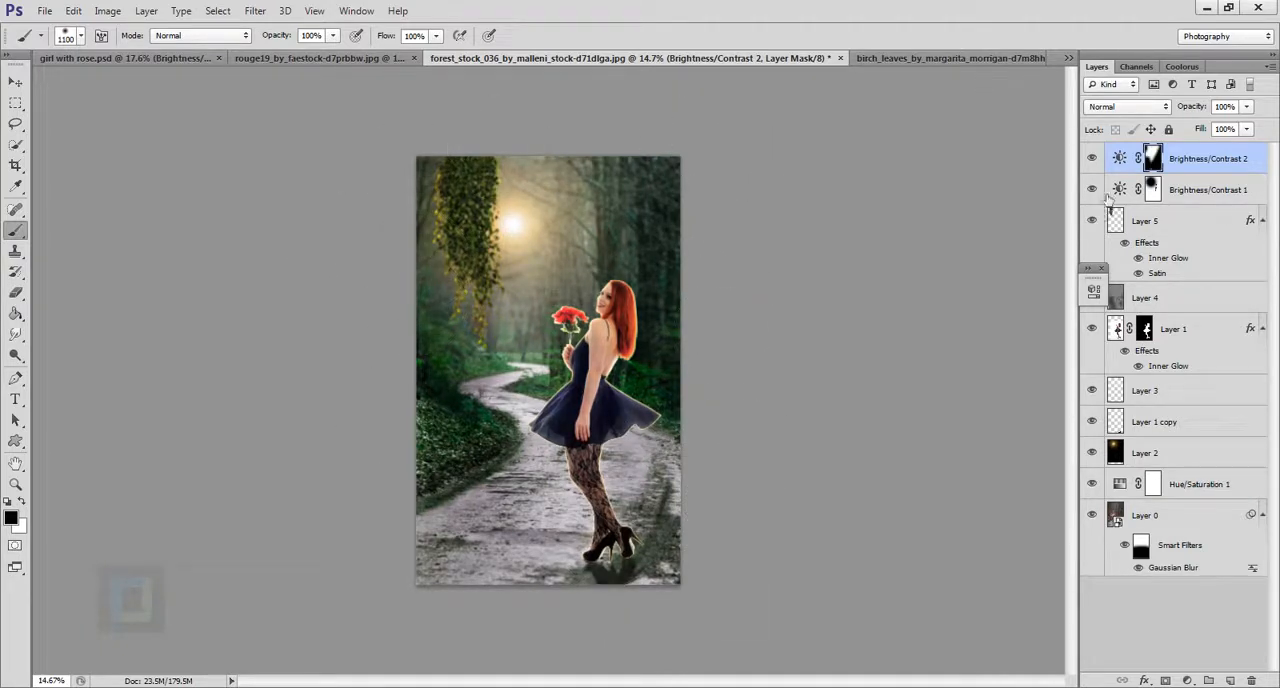
{"action": "left_click", "coordinate": [1092, 159]}
{"action": "left_click", "coordinate": [1092, 159]}
Paint white at brush size 400 on the brightness adjustment's mask over the hanging leaves beside the sun.
{"action": "key", "text": "x"}
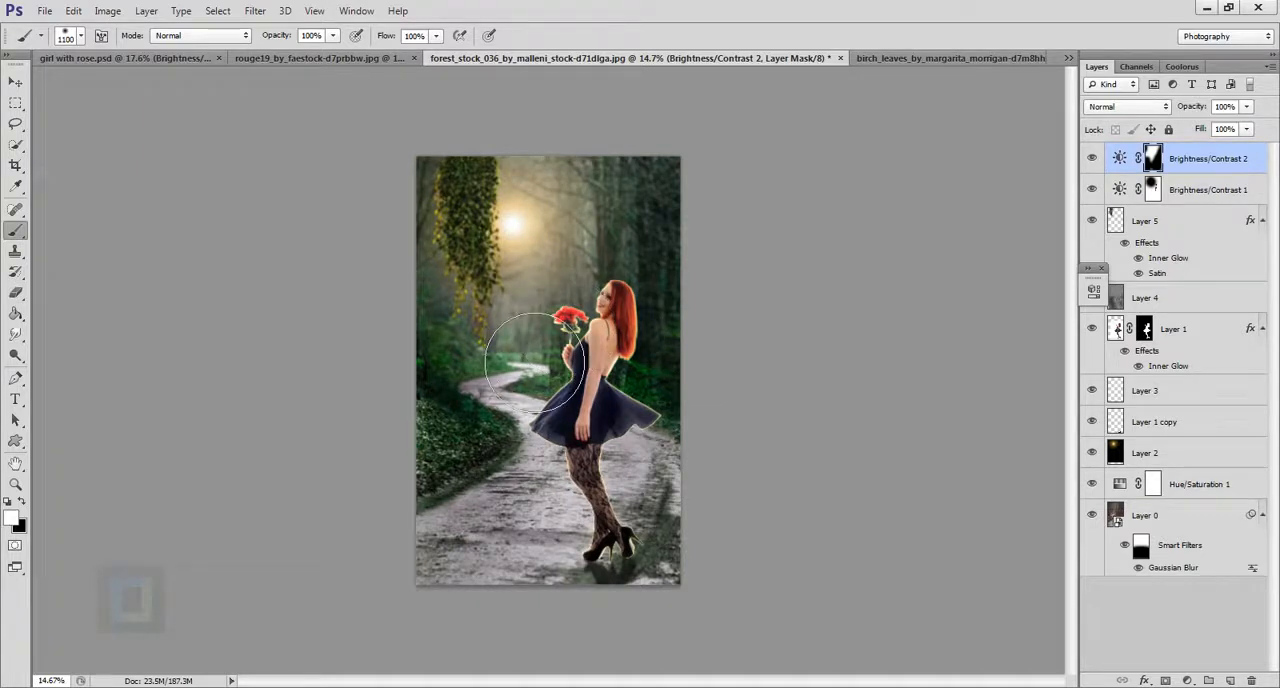
{"action": "scroll", "coordinate": [540, 212], "scroll_direction": "up", "scroll_amount": 3}
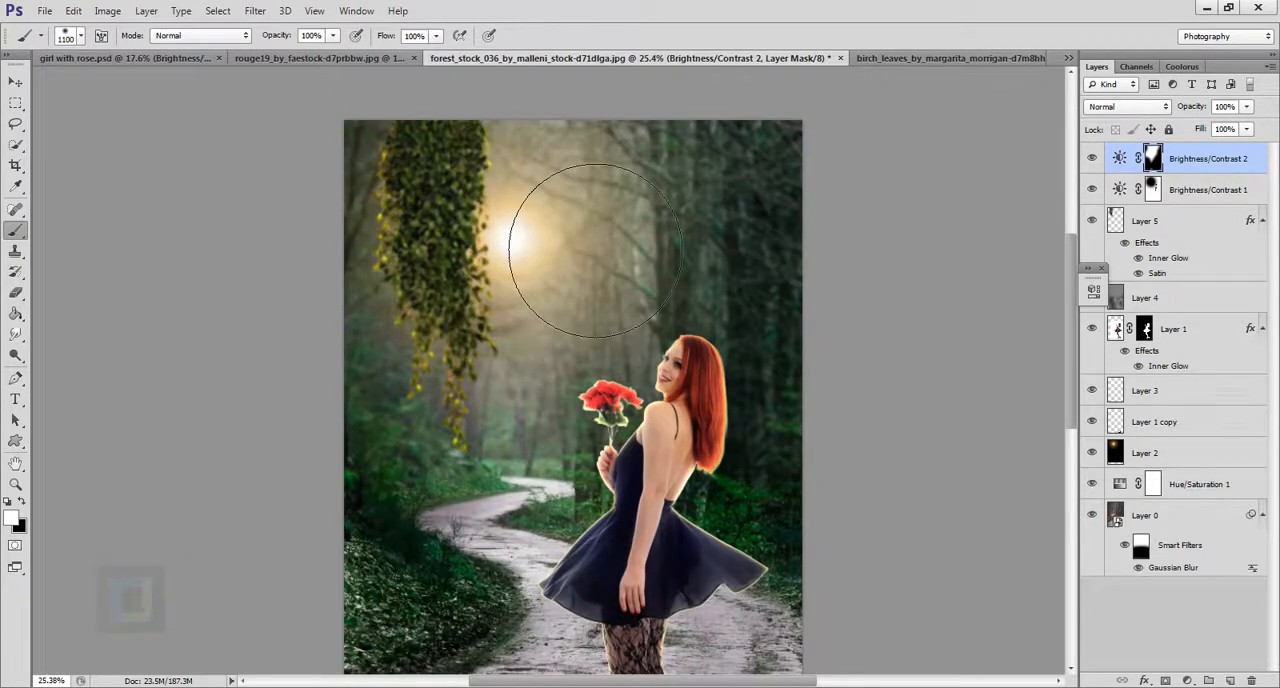
{"action": "key", "text": "bracketleft"}
{"action": "key", "text": "bracketleft"}
{"action": "key", "text": "bracketleft"}
{"action": "key", "text": "bracketleft"}
{"action": "key", "text": "bracketleft"}
{"action": "key", "text": "bracketleft"}
{"action": "scroll", "coordinate": [488, 308], "scroll_direction": "up", "scroll_amount": 4}
{"action": "scroll", "coordinate": [489, 306], "scroll_direction": "down", "scroll_amount": 6}
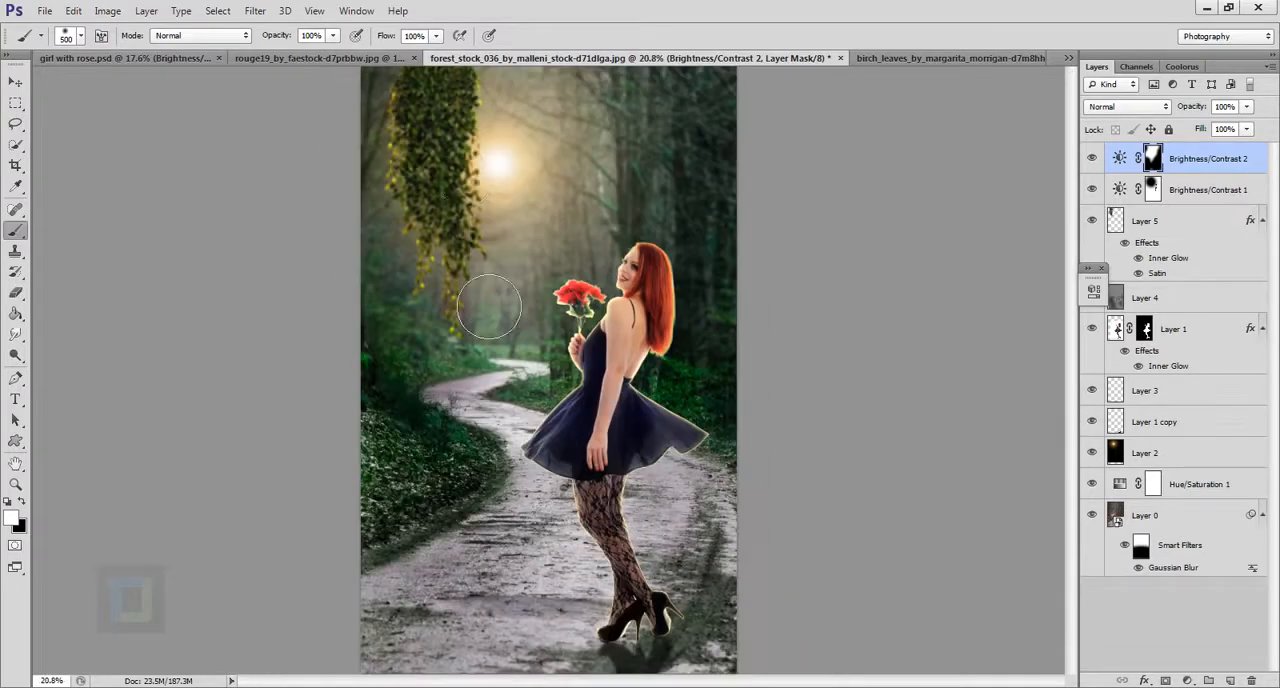
{"action": "key", "text": "bracketleft"}
{"action": "scroll", "coordinate": [470, 165], "scroll_direction": "up", "scroll_amount": 2}
{"action": "left_click_drag", "start_coordinate": [458, 241], "coordinate": [460, 304]}
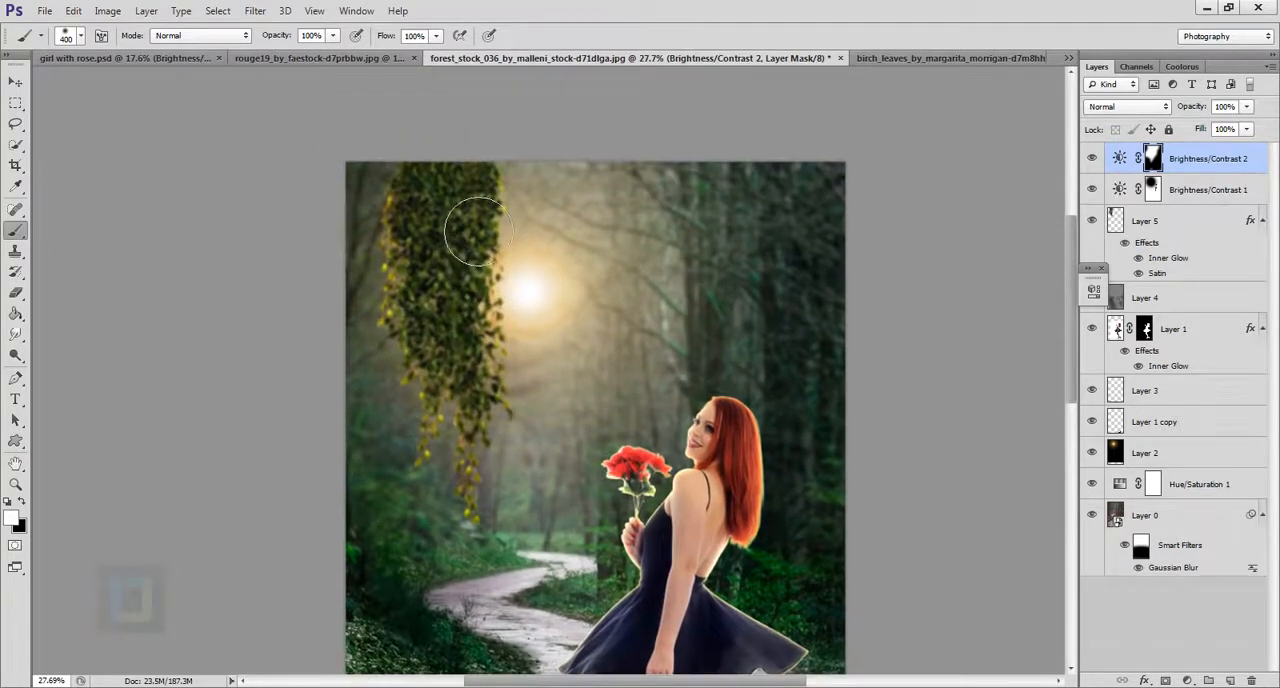
Restore the contrast adjustment on the hanging leaves by painting white on the Brightness/Contrast 1 mask at brush size 400.
{"action": "key", "text": "x"}
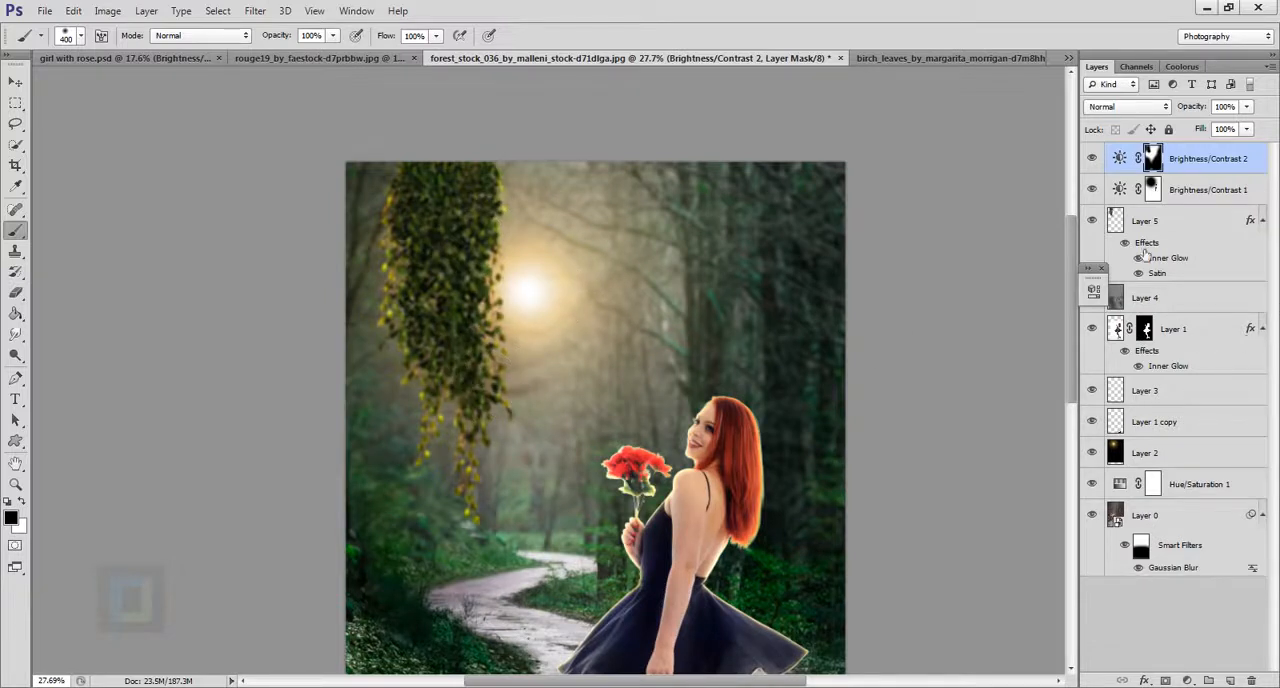
{"action": "left_click", "coordinate": [1155, 190]}
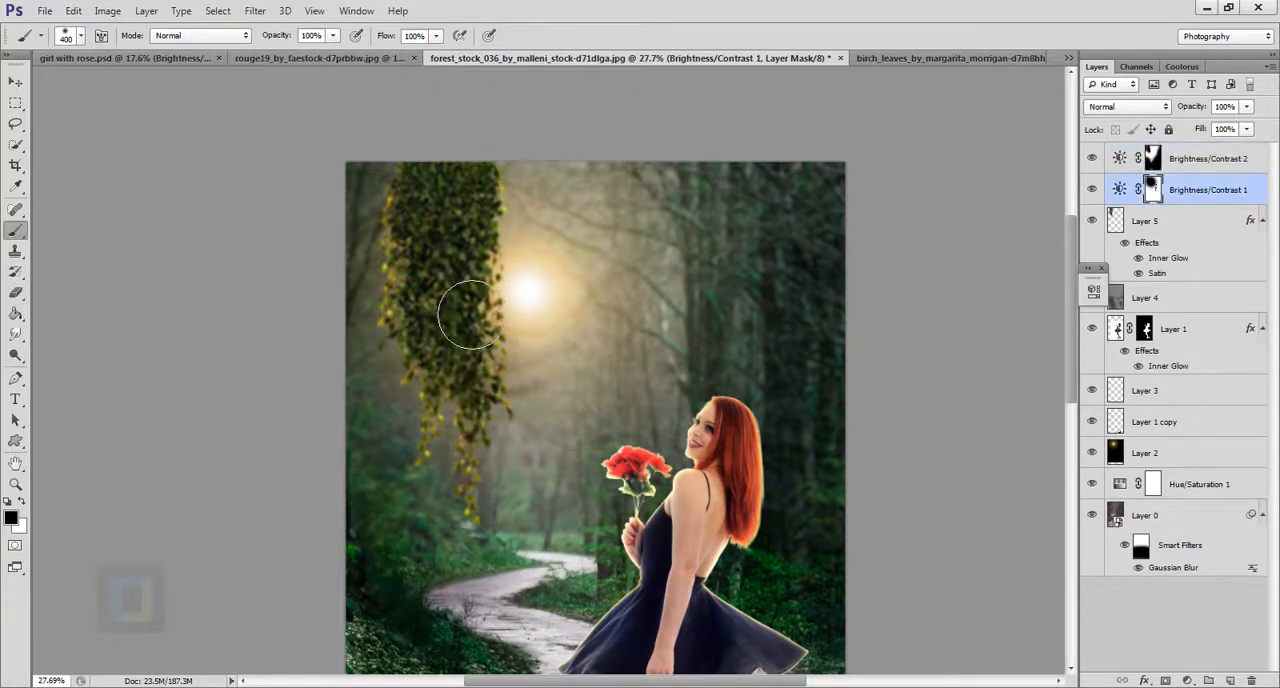
{"action": "key", "text": "x"}
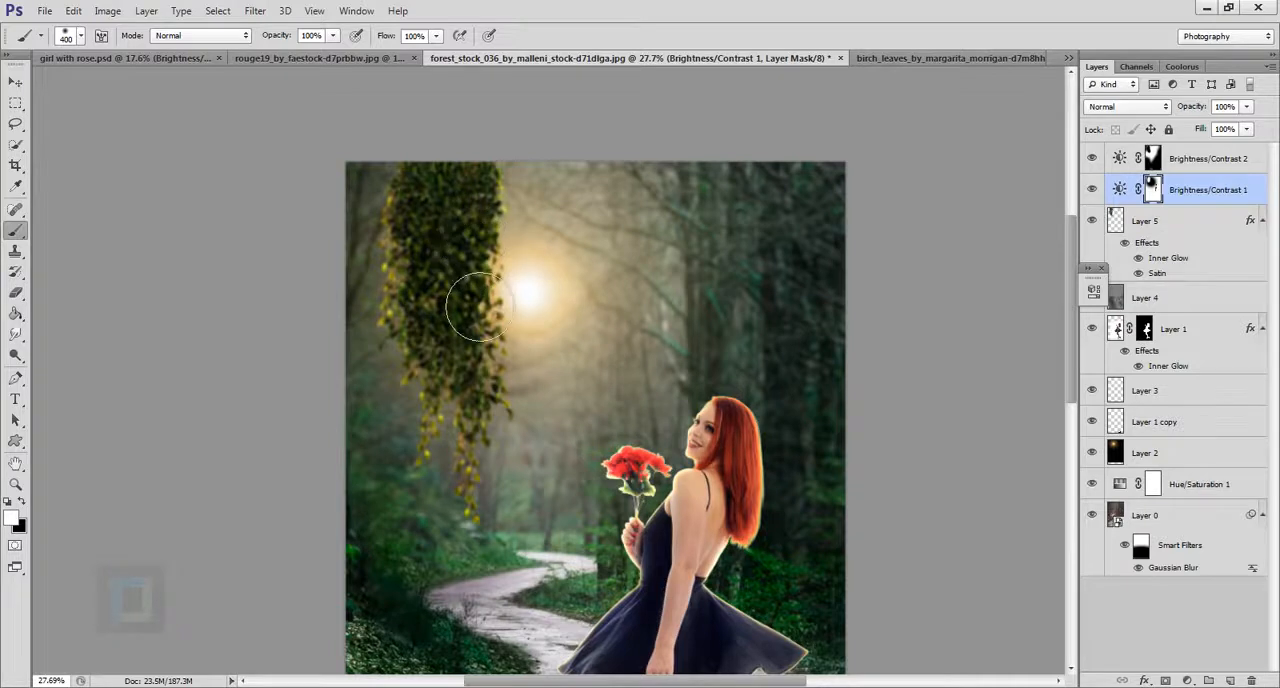
{"action": "scroll", "coordinate": [769, 574], "scroll_direction": "down", "scroll_amount": 3}
{"action": "scroll", "coordinate": [737, 523], "scroll_direction": "down", "scroll_amount": 2}
{"action": "scroll", "coordinate": [746, 474], "scroll_direction": "up", "scroll_amount": 2}
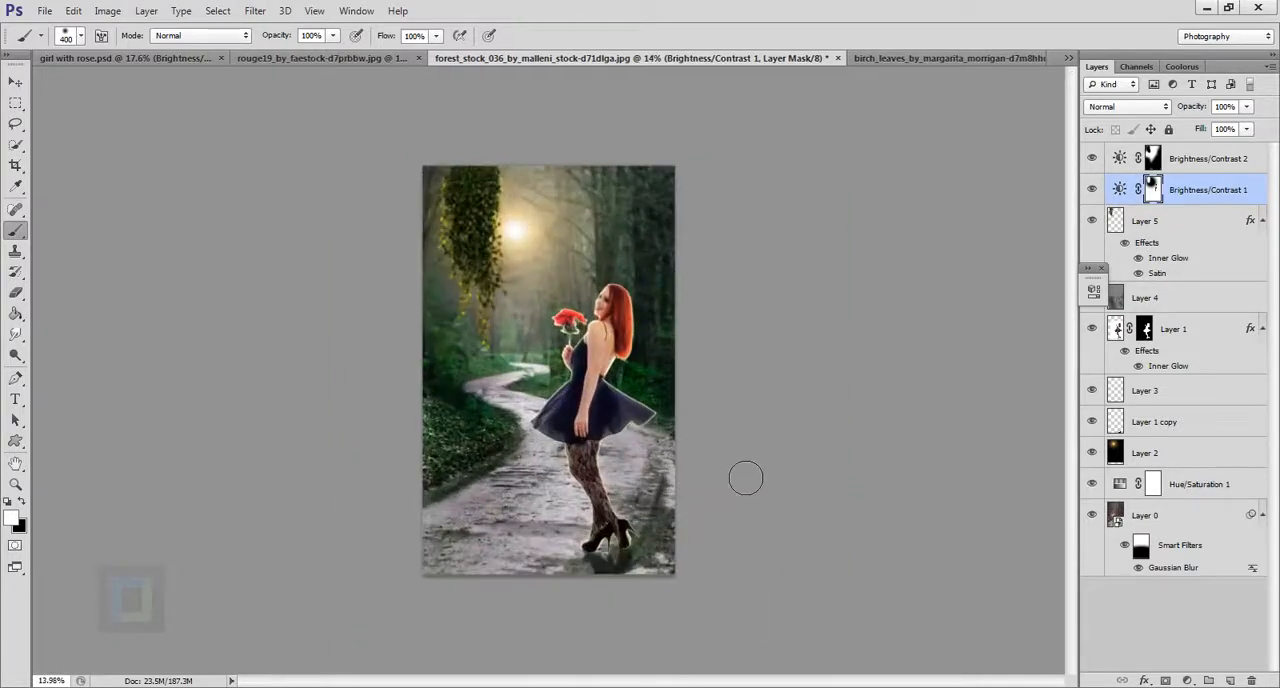
{"action": "scroll", "coordinate": [799, 426], "scroll_direction": "down", "scroll_amount": 1}
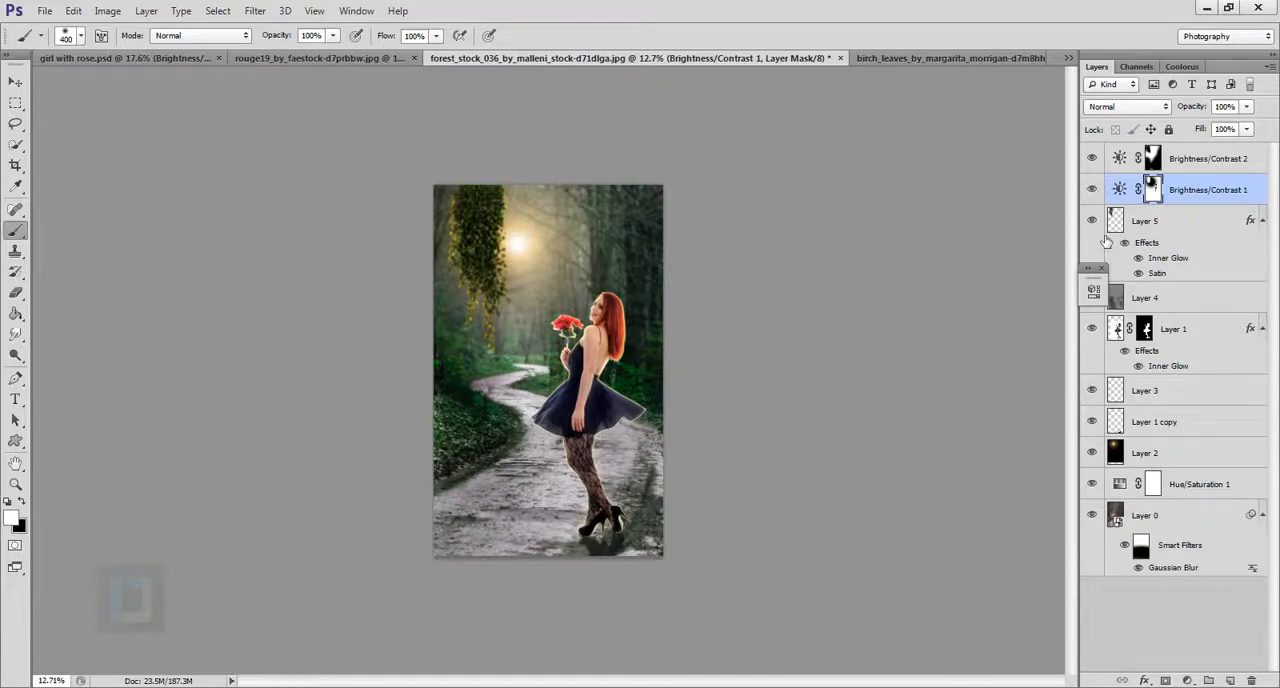
Soften the girl's Inner Glow by lowering its opacity to slightly under 47% and setting its size to 43 px.
{"action": "left_click", "coordinate": [1102, 268]}
{"action": "scroll", "coordinate": [570, 367], "scroll_direction": "up", "scroll_amount": 3}
{"action": "scroll", "coordinate": [567, 368], "scroll_direction": "up", "scroll_amount": 12}
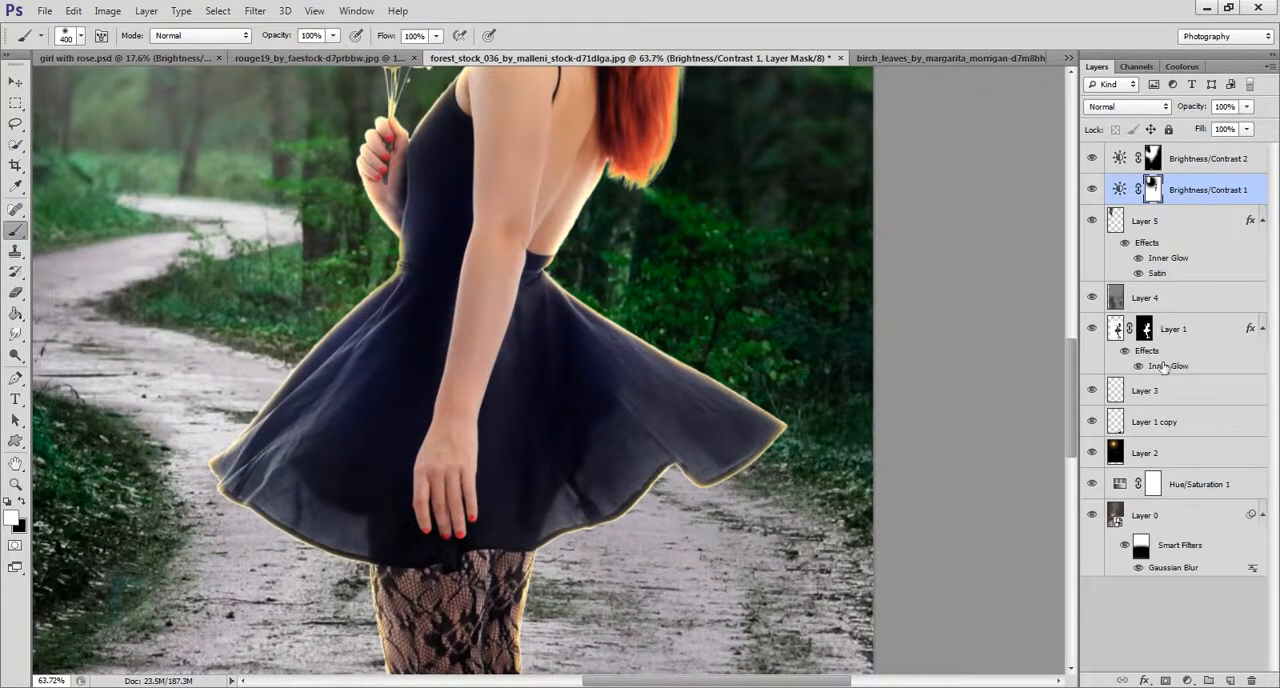
{"action": "double_click", "coordinate": [1165, 369]}
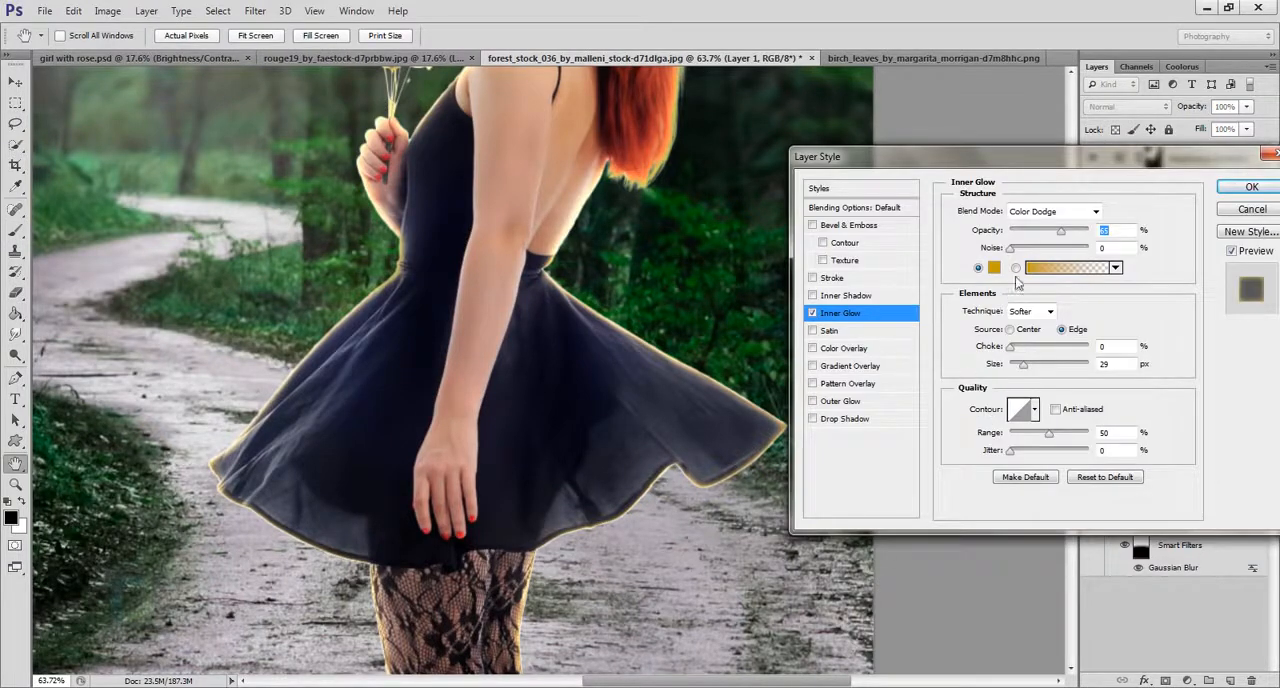
{"action": "left_click_drag", "start_coordinate": [1062, 235], "coordinate": [1046, 234]}
{"action": "left_click_drag", "start_coordinate": [1022, 368], "coordinate": [1030, 370]}
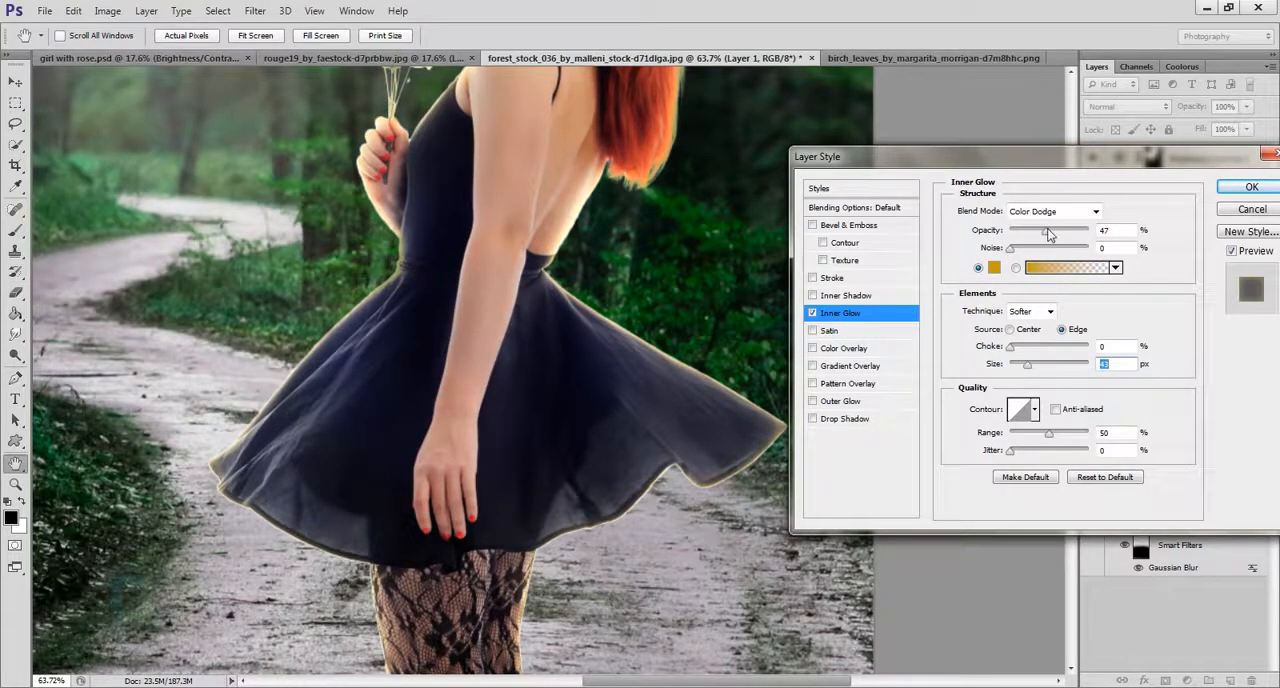
{"action": "left_click_drag", "start_coordinate": [1048, 234], "coordinate": [1043, 234]}
{"action": "left_click", "coordinate": [1227, 192]}
{"action": "scroll", "coordinate": [951, 357], "scroll_direction": "down", "scroll_amount": 6}
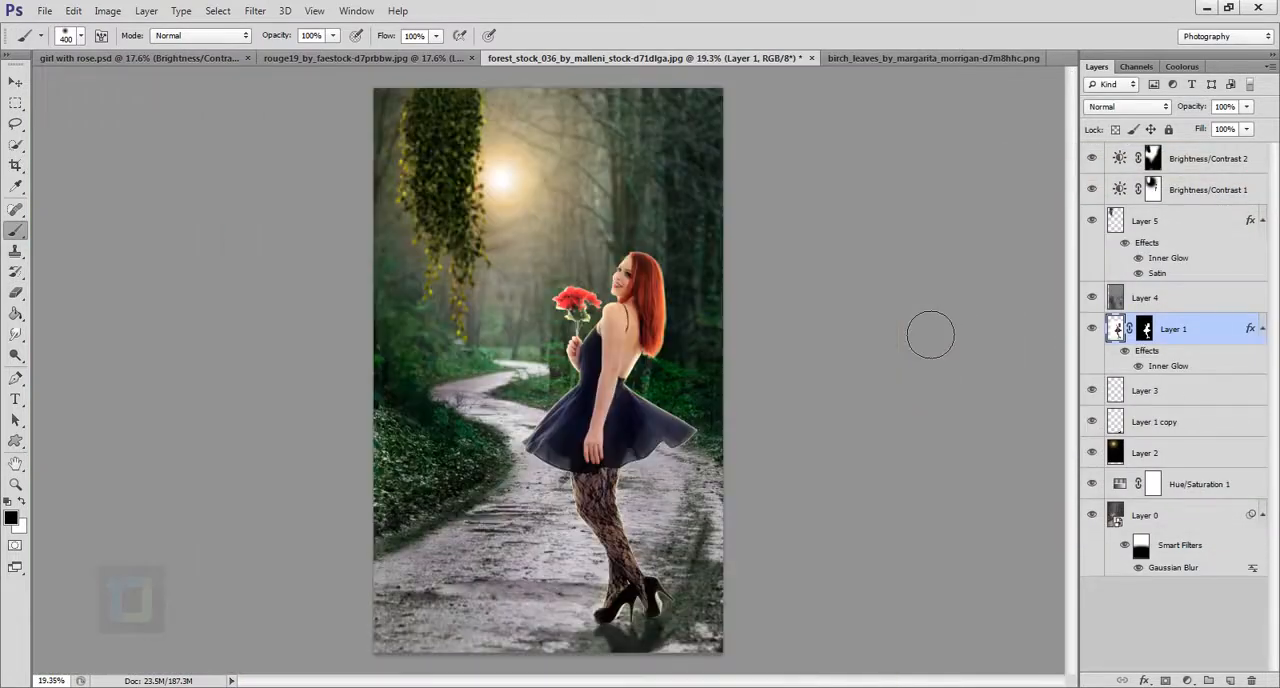
{"action": "scroll", "coordinate": [931, 336], "scroll_direction": "down", "scroll_amount": 1}
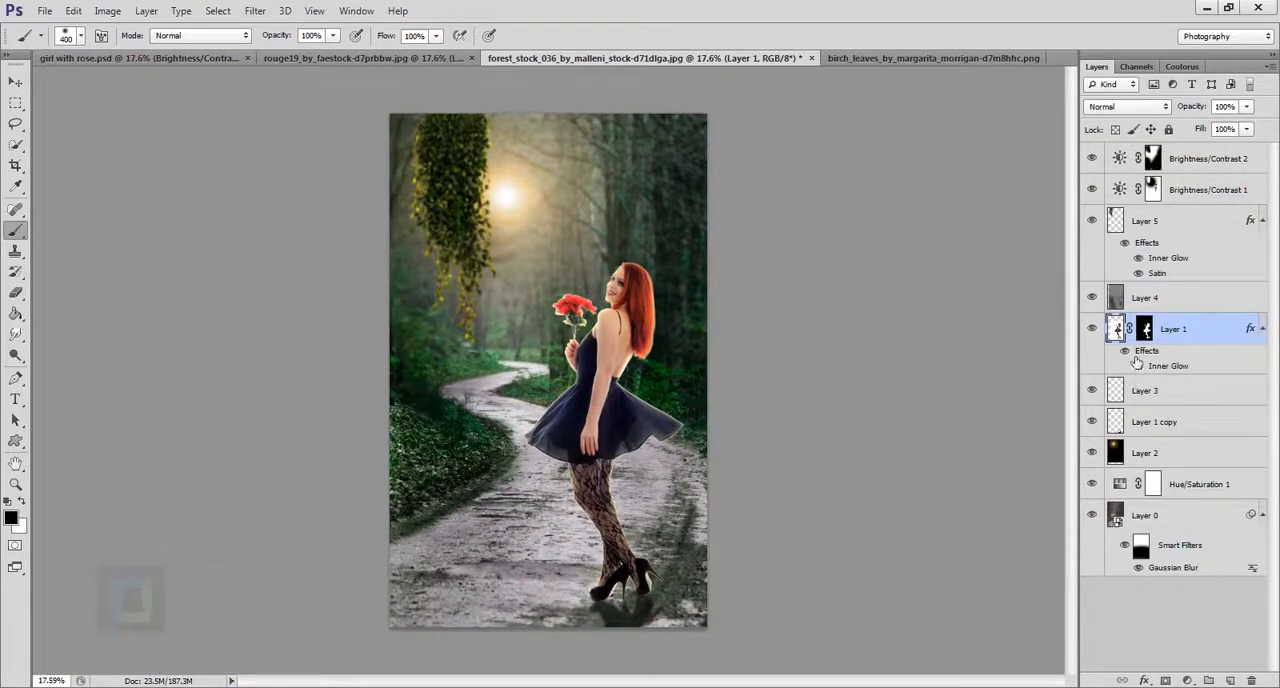
{"action": "scroll", "coordinate": [800, 337], "scroll_direction": "down", "scroll_amount": 1}
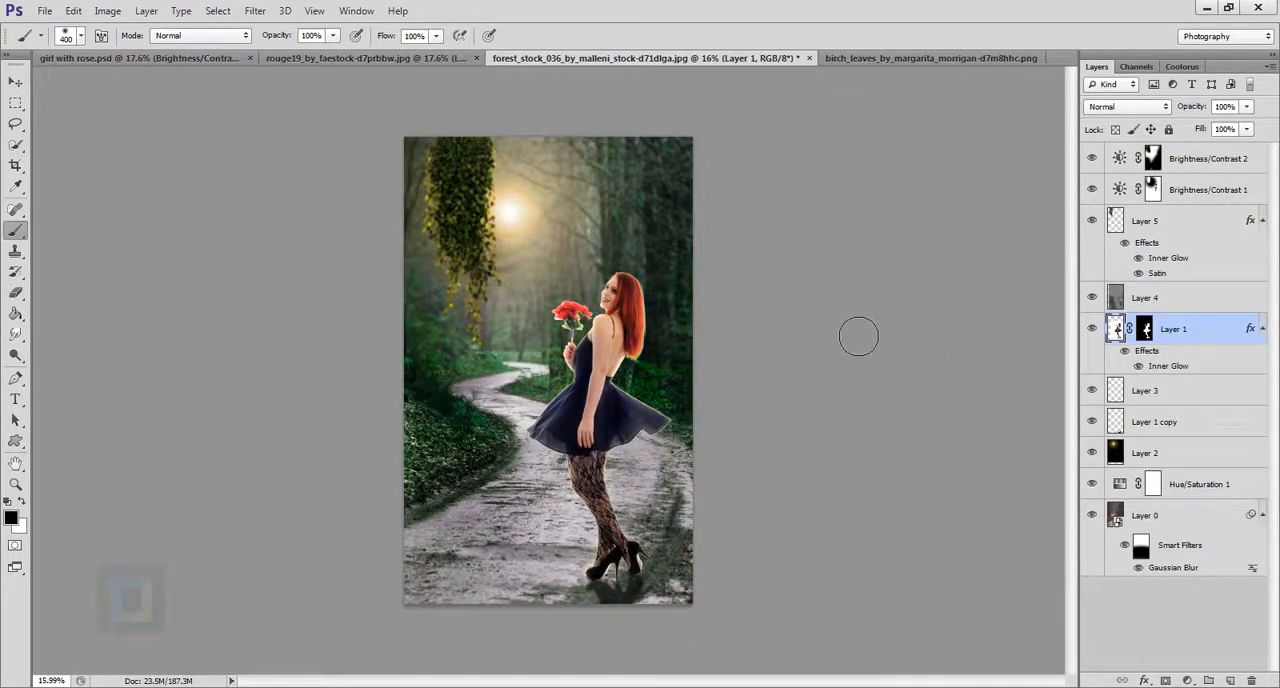
Add a Hue/Saturation adjustment above Brightness/Contrast 2, starting from the Strong Saturation preset and reducing the saturation to +15.
{"action": "left_click", "coordinate": [1195, 161]}
{"action": "key", "text": "x"}
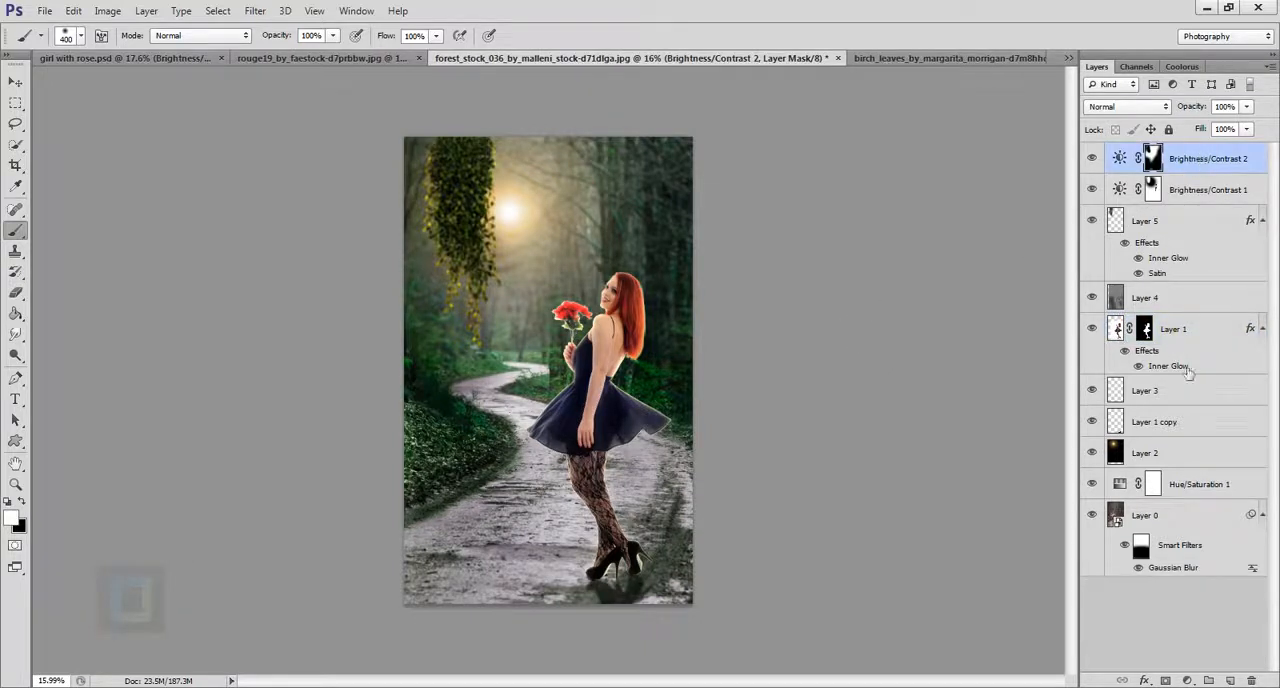
{"action": "left_click", "coordinate": [1195, 680]}
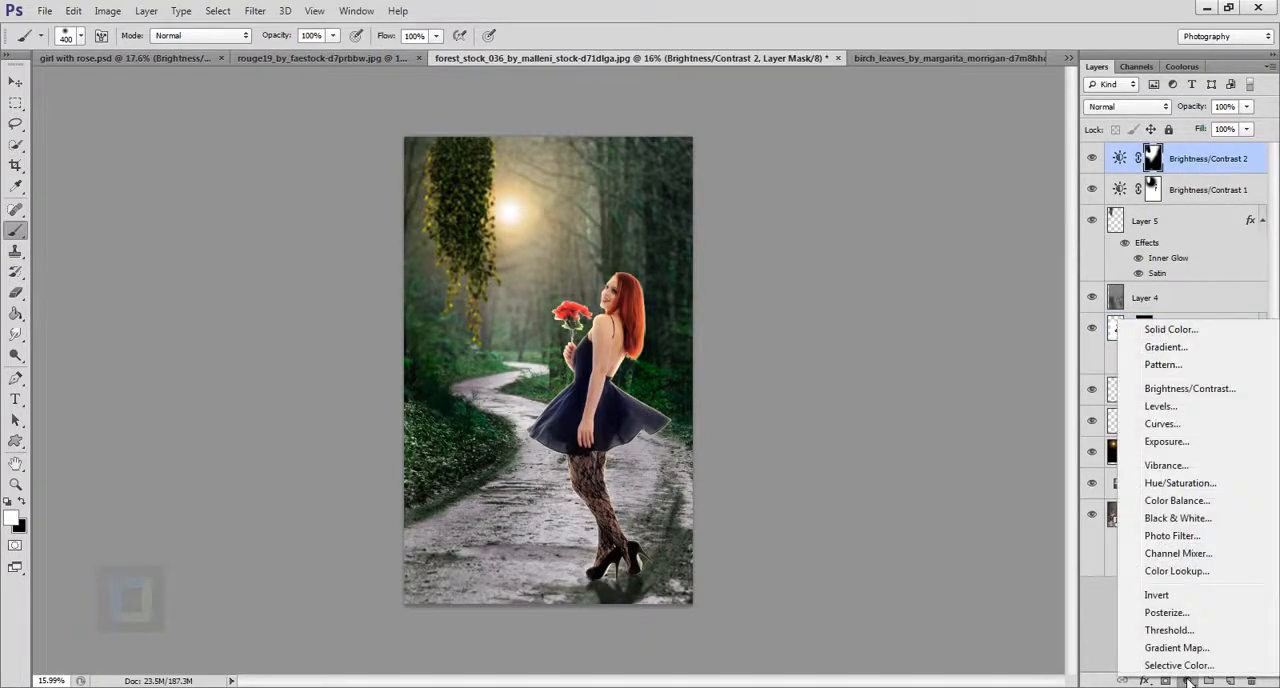
{"action": "left_click", "coordinate": [1188, 484]}
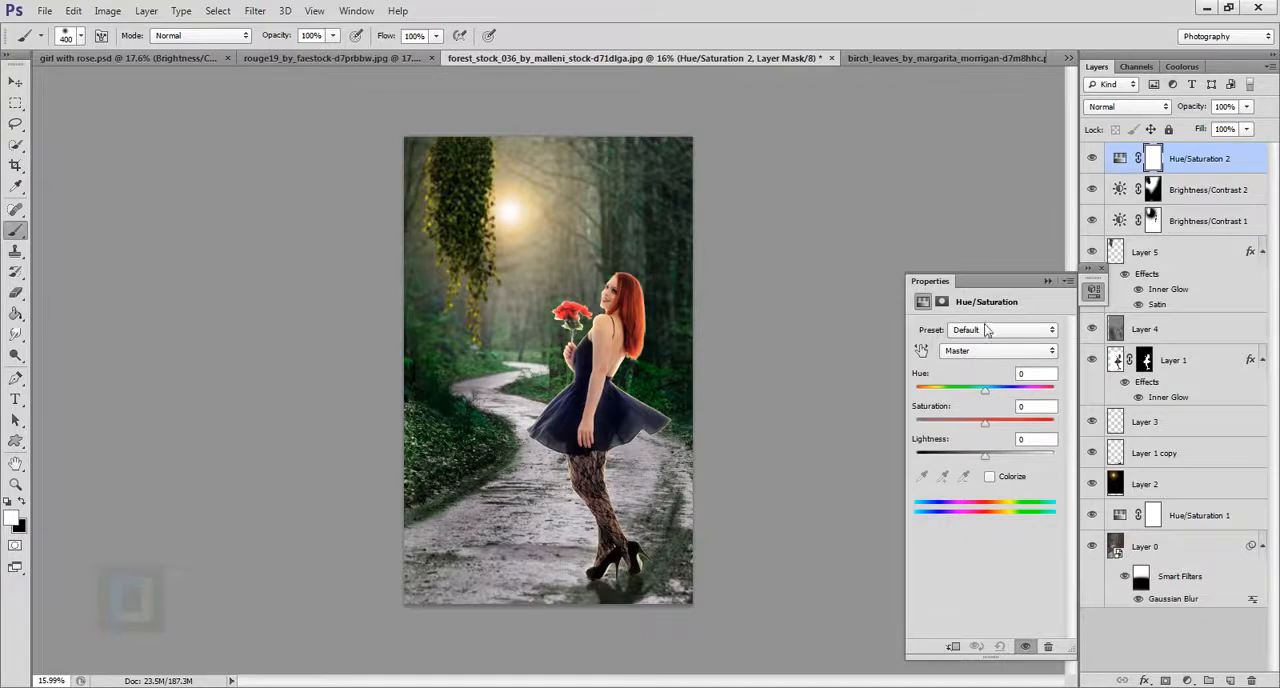
{"action": "left_click", "coordinate": [985, 331]}
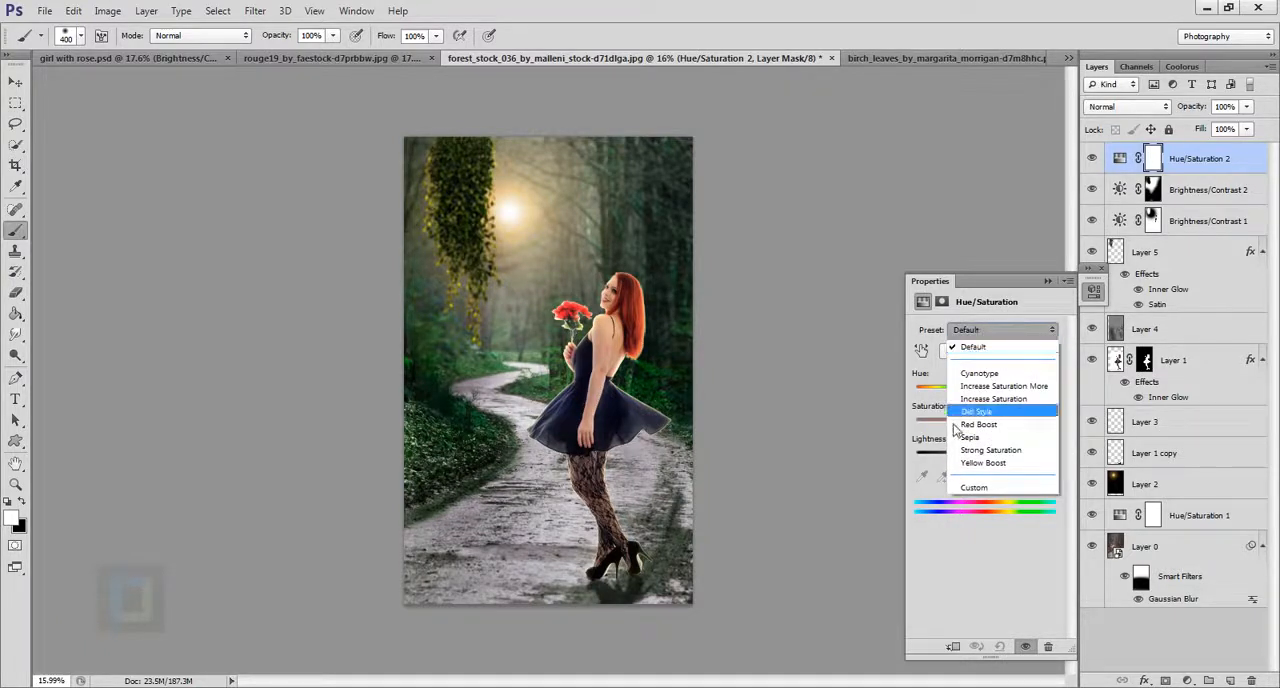
{"action": "left_click", "coordinate": [988, 452]}
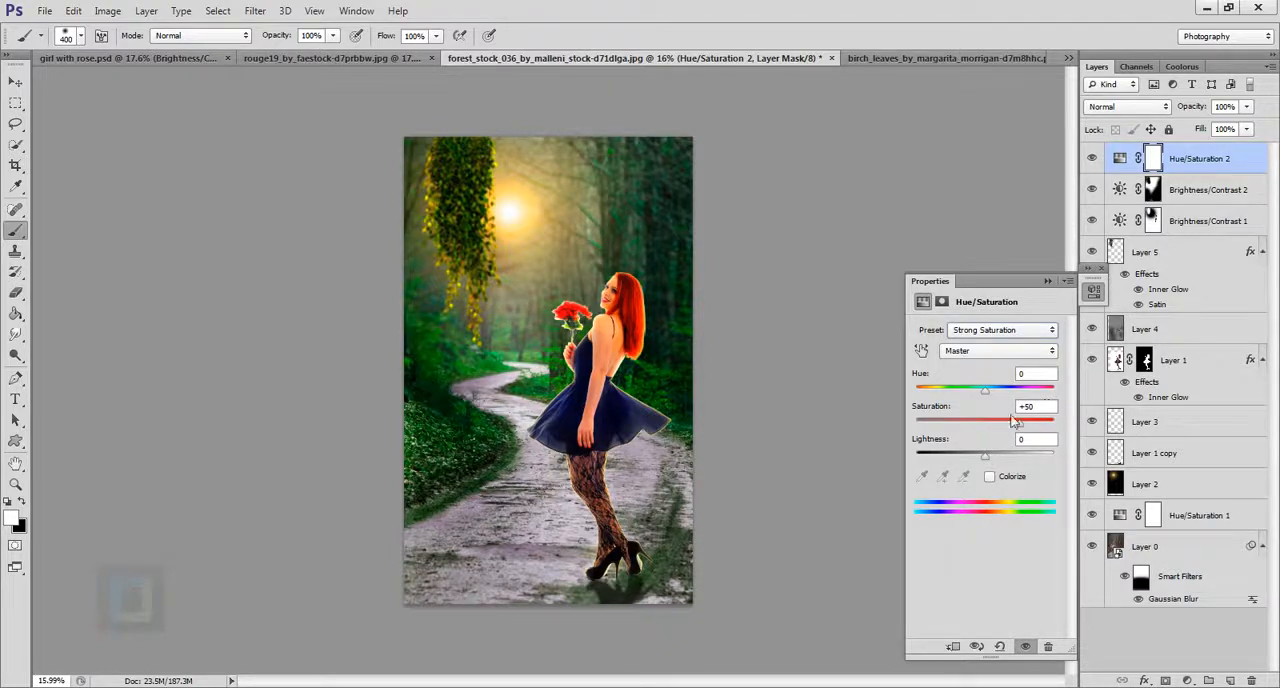
{"action": "left_click_drag", "start_coordinate": [1015, 422], "coordinate": [998, 428]}
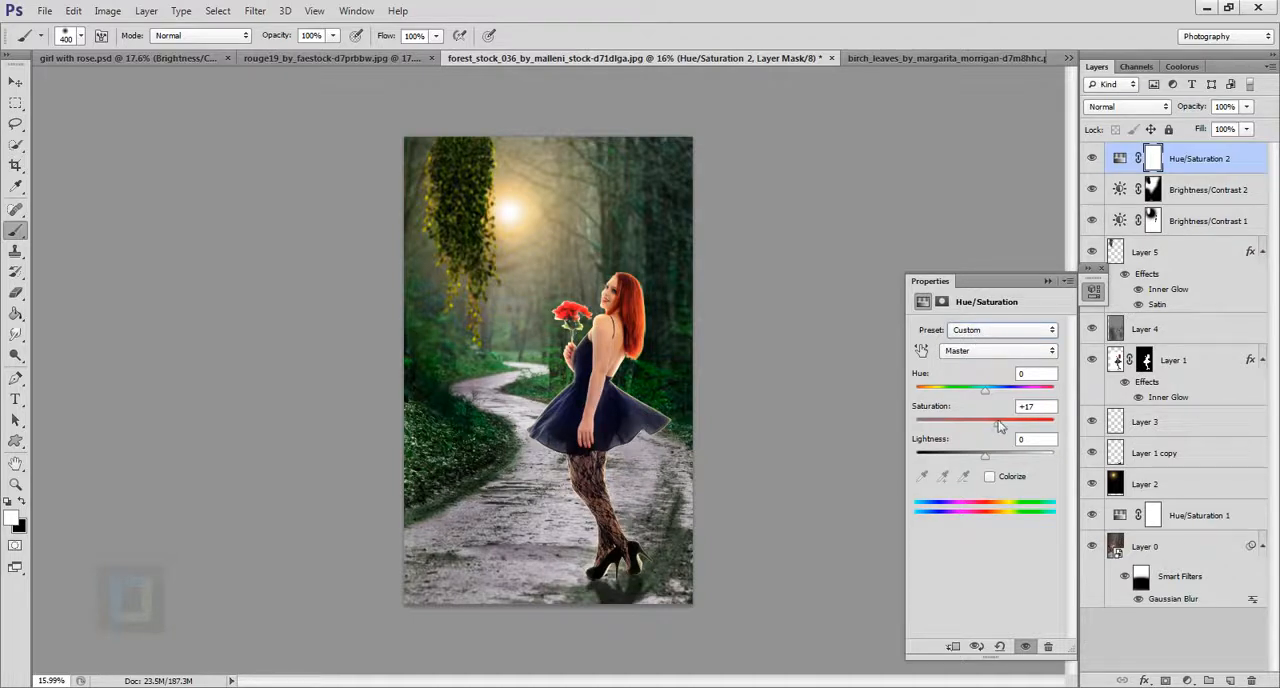
Compare the image with the new Hue/Saturation adjustment switched on and off.
{"action": "left_click", "coordinate": [1047, 281]}
{"action": "left_click", "coordinate": [1091, 158]}
{"action": "left_click", "coordinate": [1092, 158]}
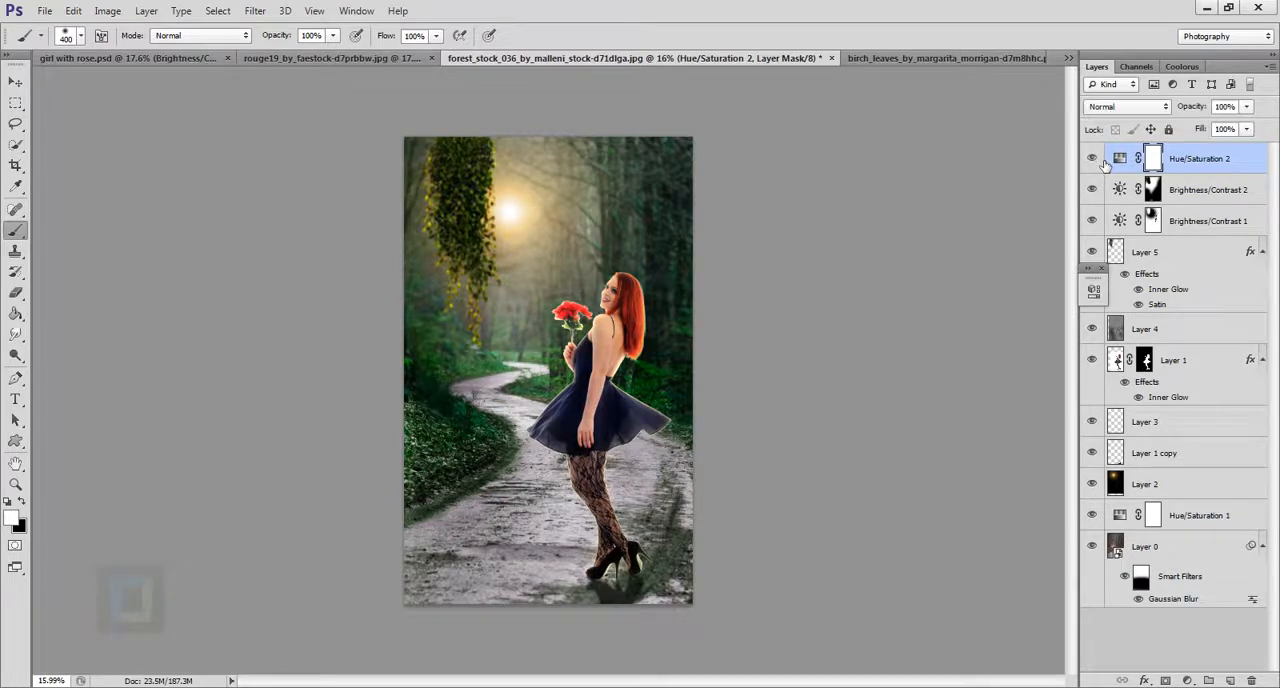
{"action": "left_click", "coordinate": [1092, 158]}
{"action": "left_click", "coordinate": [1092, 158]}
{"action": "left_click", "coordinate": [1102, 268]}
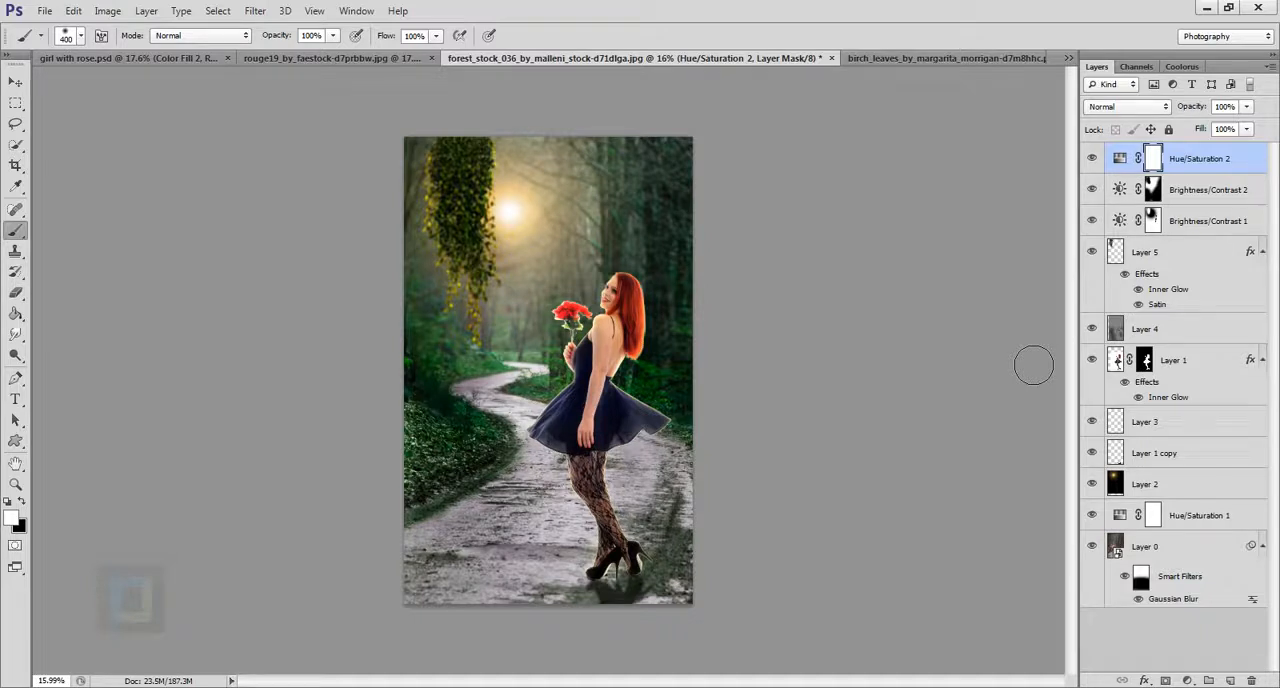
Add a solid color fill layer in dark brown 3c3112 above the Hue/Saturation adjustment.
{"action": "left_click", "coordinate": [1189, 680]}
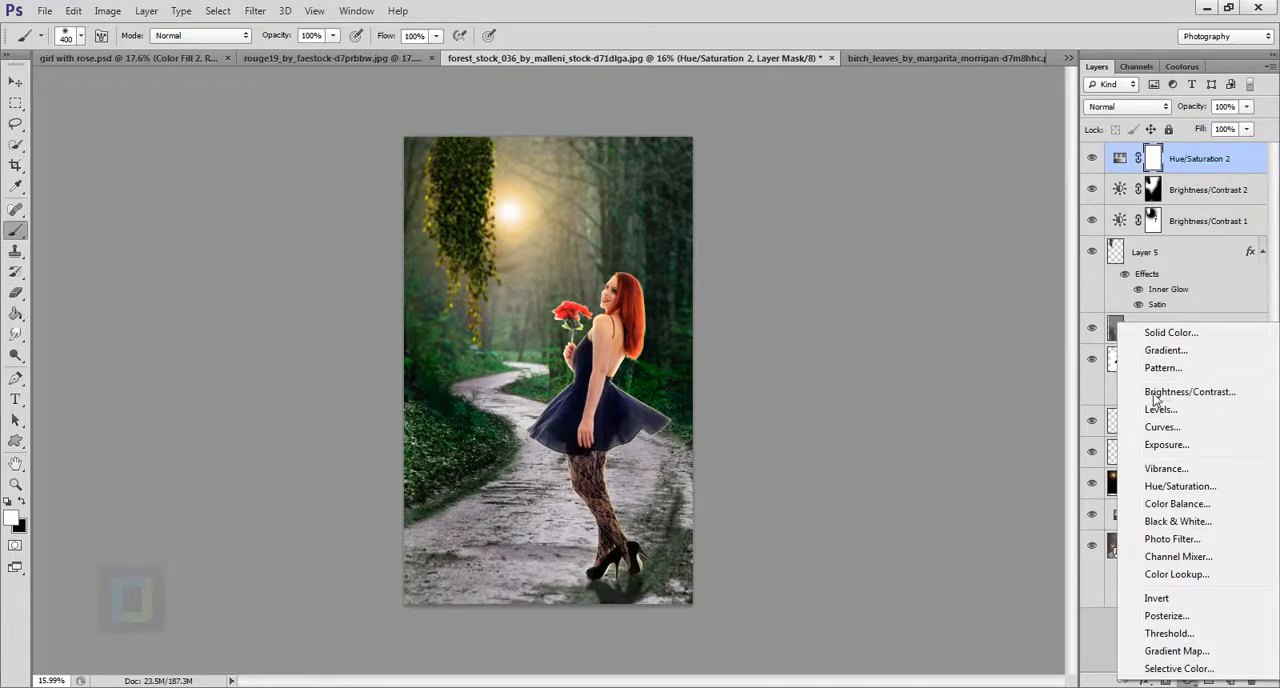
{"action": "left_click", "coordinate": [1174, 340]}
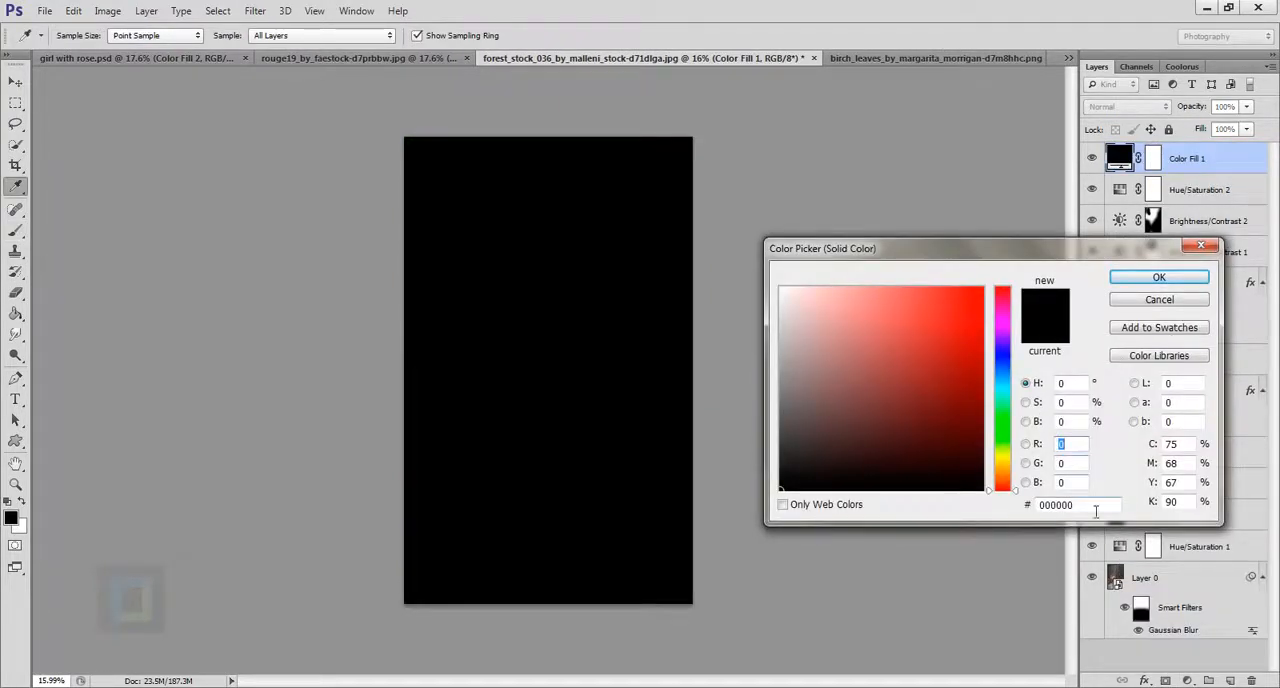
{"action": "left_click", "coordinate": [1042, 506]}
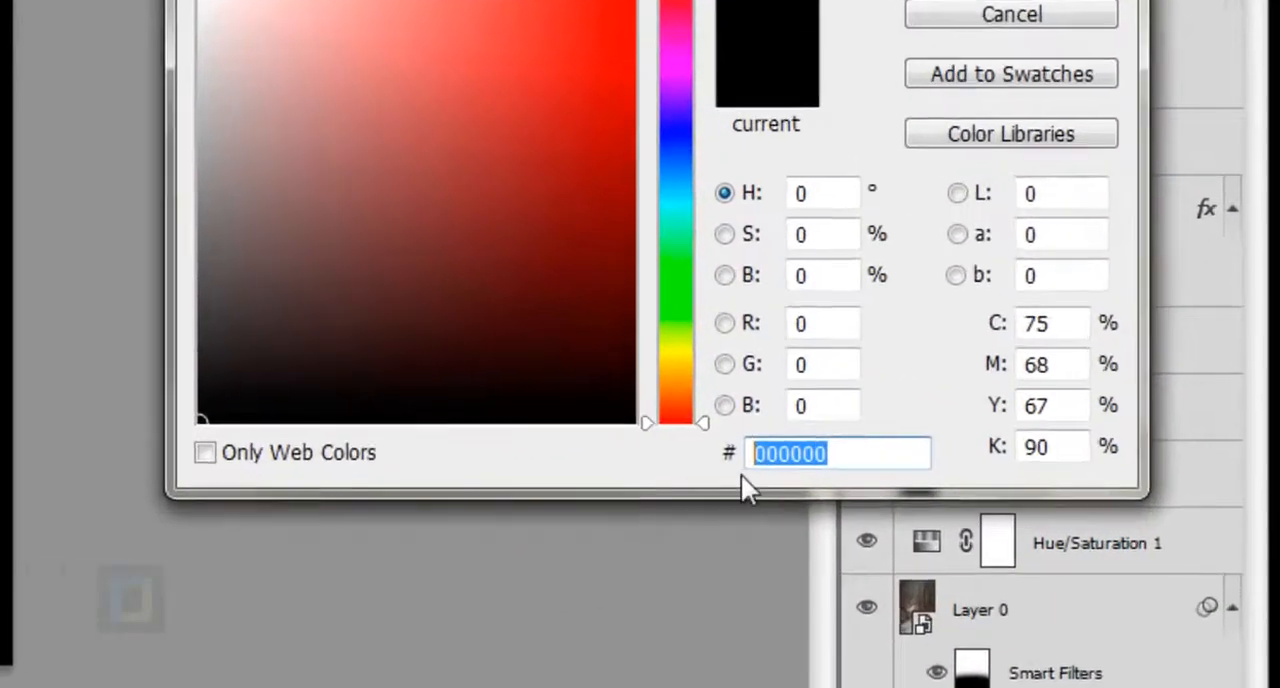
{"action": "type", "text": "3c3112"}
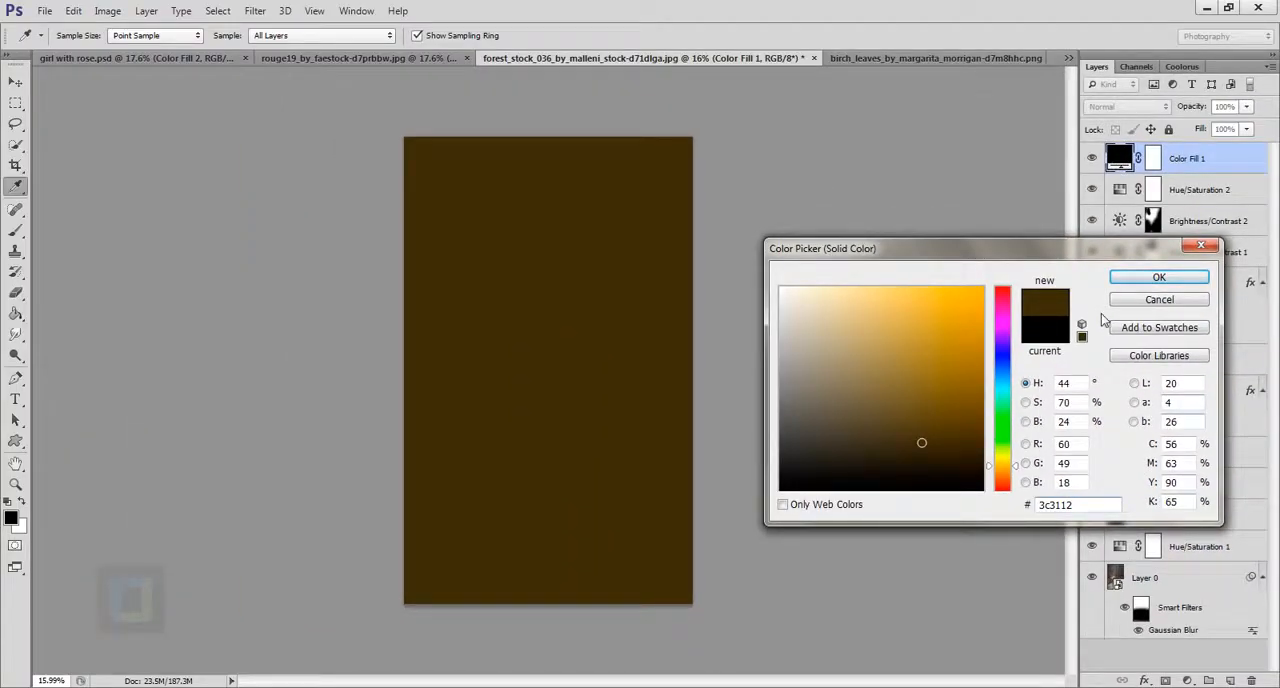
{"action": "left_click", "coordinate": [1158, 277]}
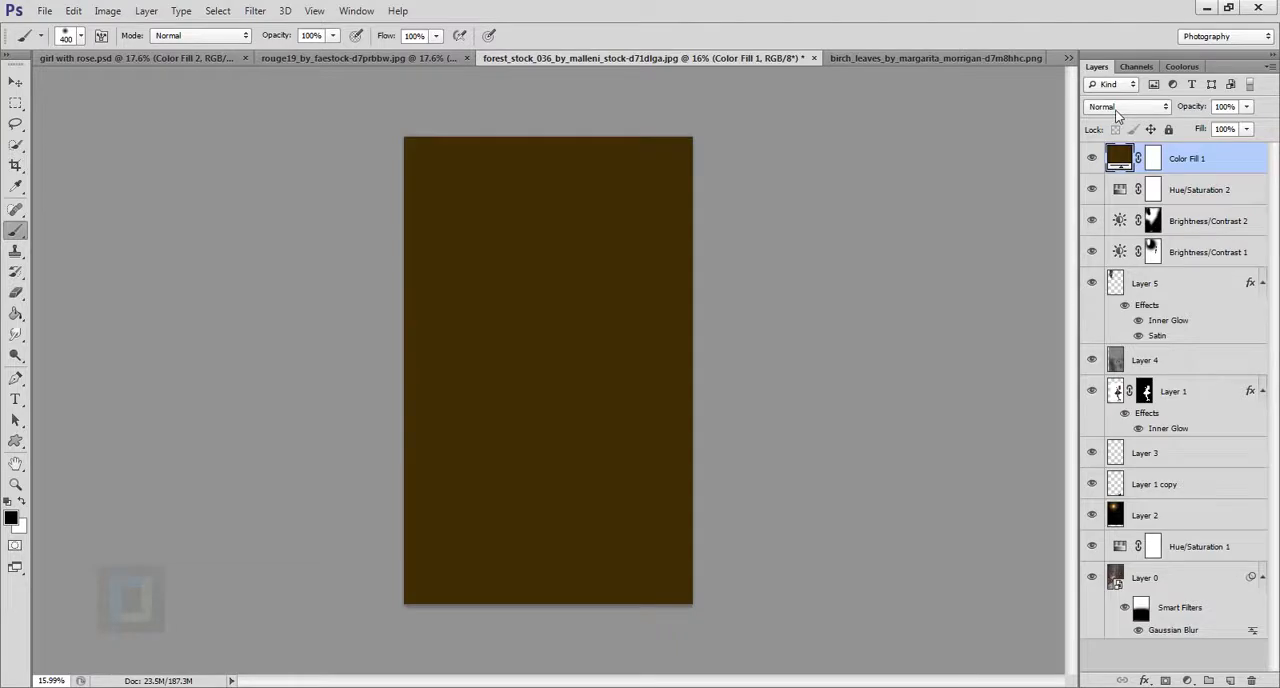
Blend the brown fill layer in Overlay mode at 46% opacity, and compare the image with and without it.
{"action": "left_click", "coordinate": [1117, 107]}
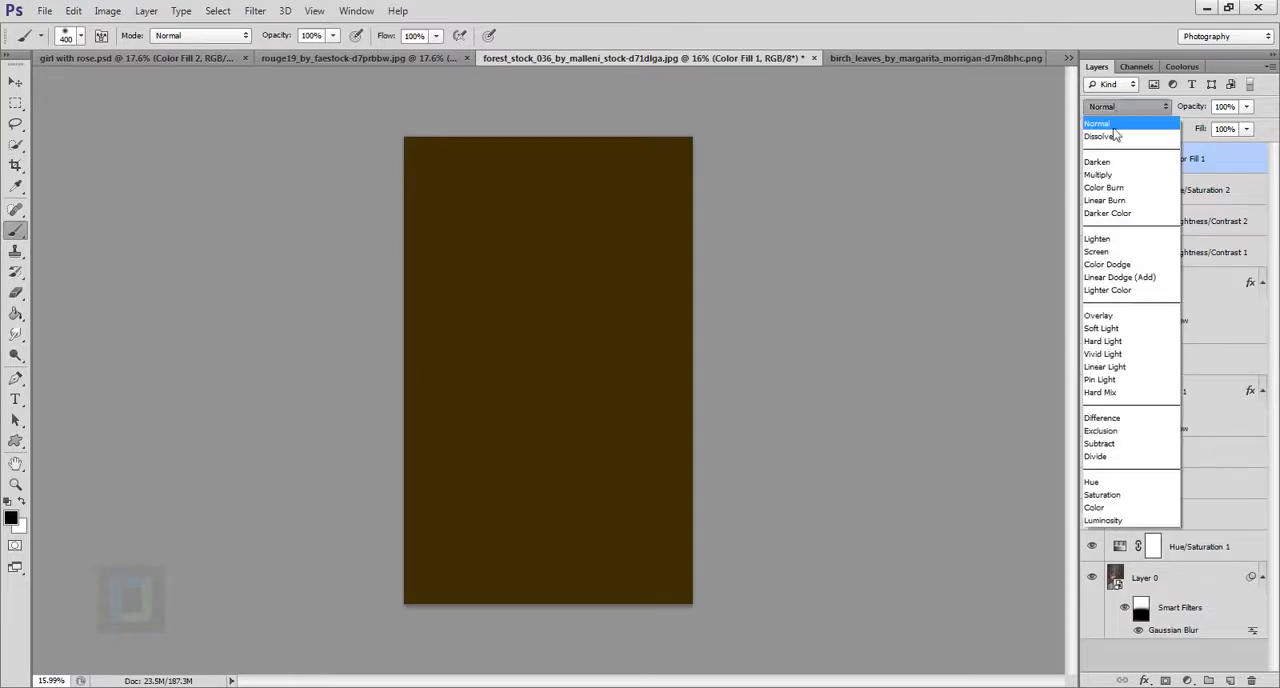
{"action": "left_click", "coordinate": [1098, 316]}
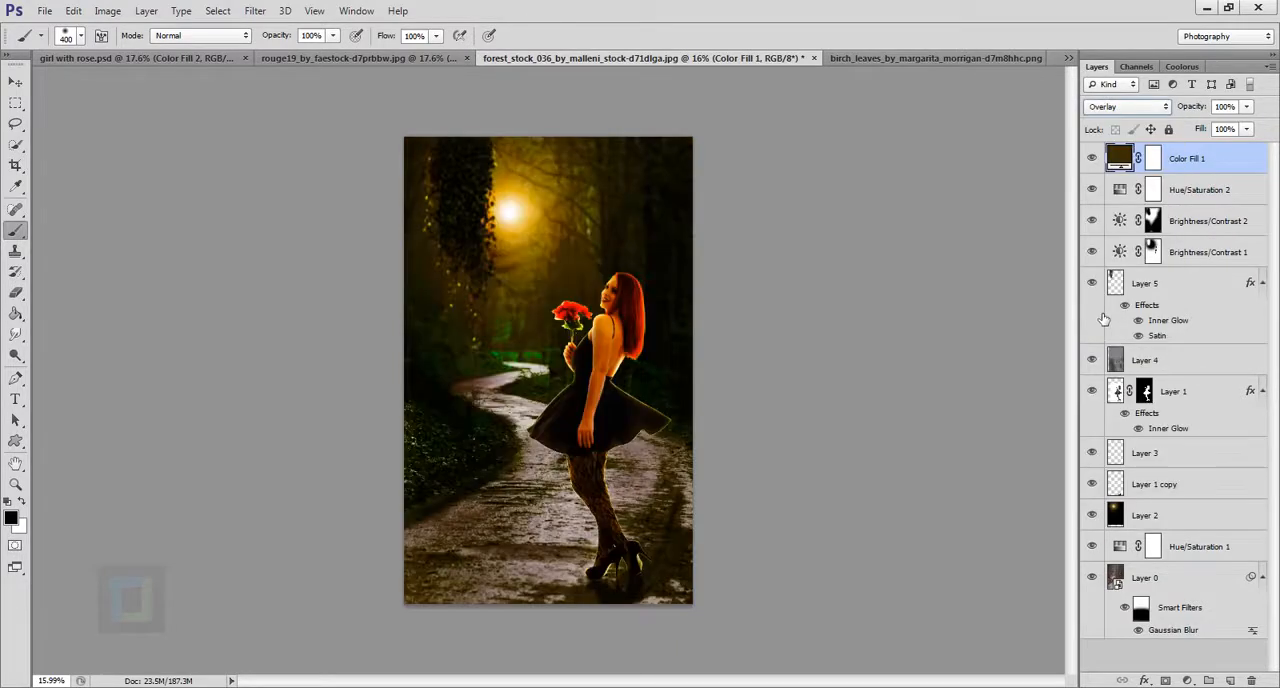
{"action": "left_click", "coordinate": [1246, 106]}
{"action": "left_click", "coordinate": [1203, 129]}
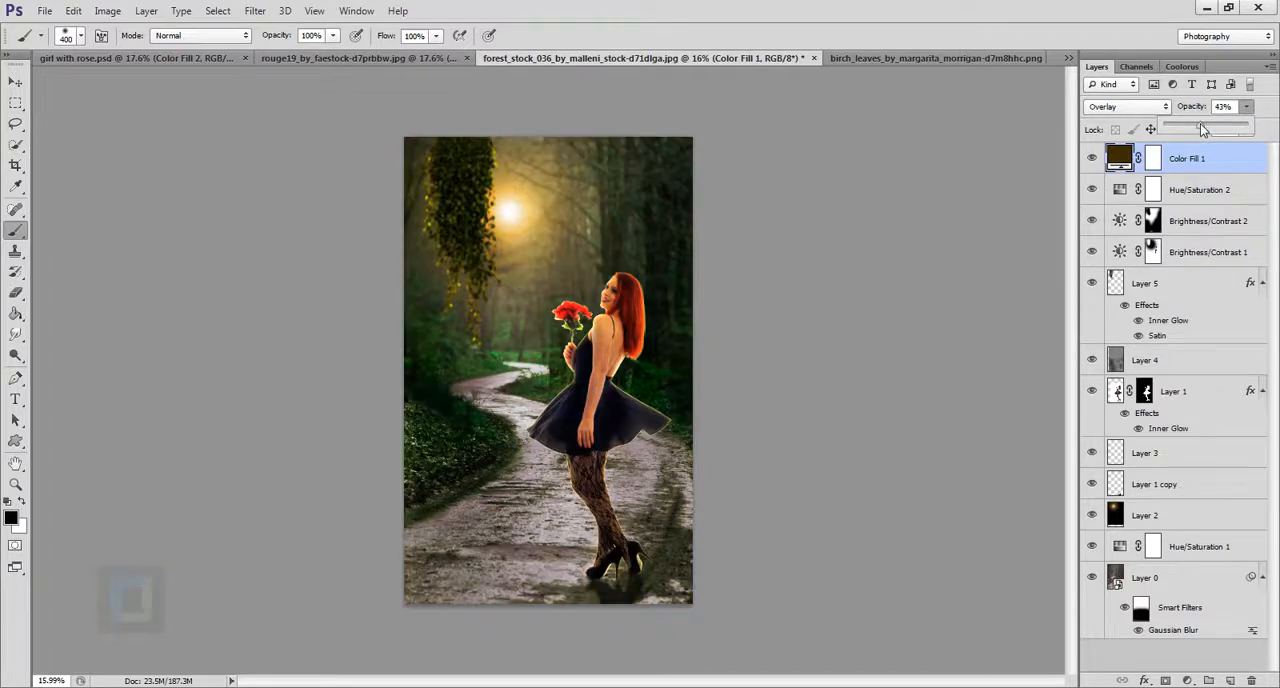
{"action": "left_click_drag", "start_coordinate": [1203, 129], "coordinate": [1205, 130]}
{"action": "left_click", "coordinate": [1094, 160]}
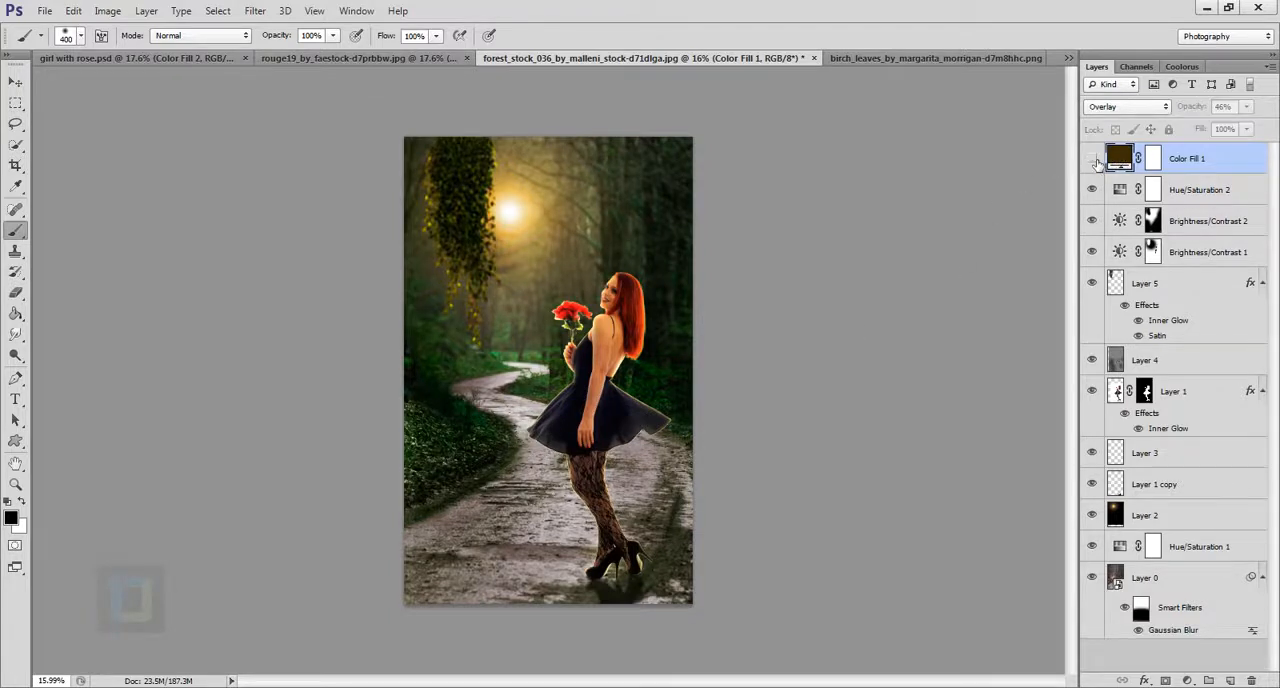
{"action": "left_click", "coordinate": [1093, 161]}
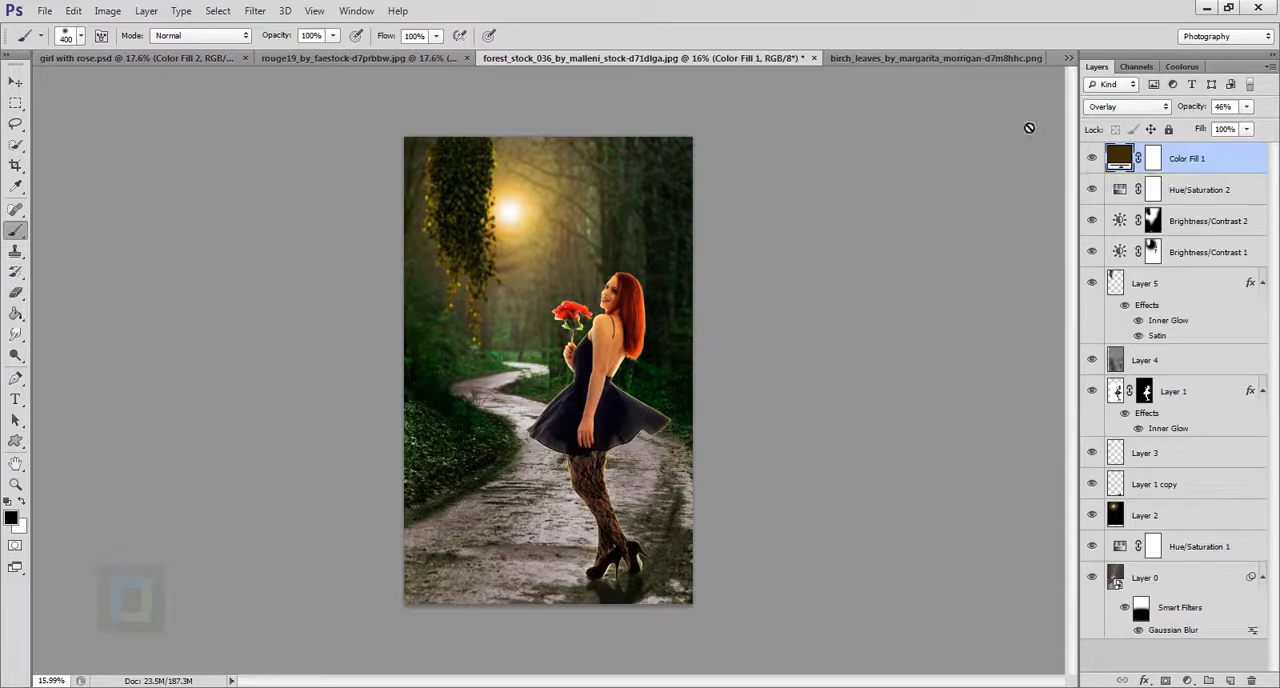
Try a bright orange for the Overlay fill, settle on a dark brown, and compare the layer on and off.
{"action": "double_click", "coordinate": [1122, 160]}
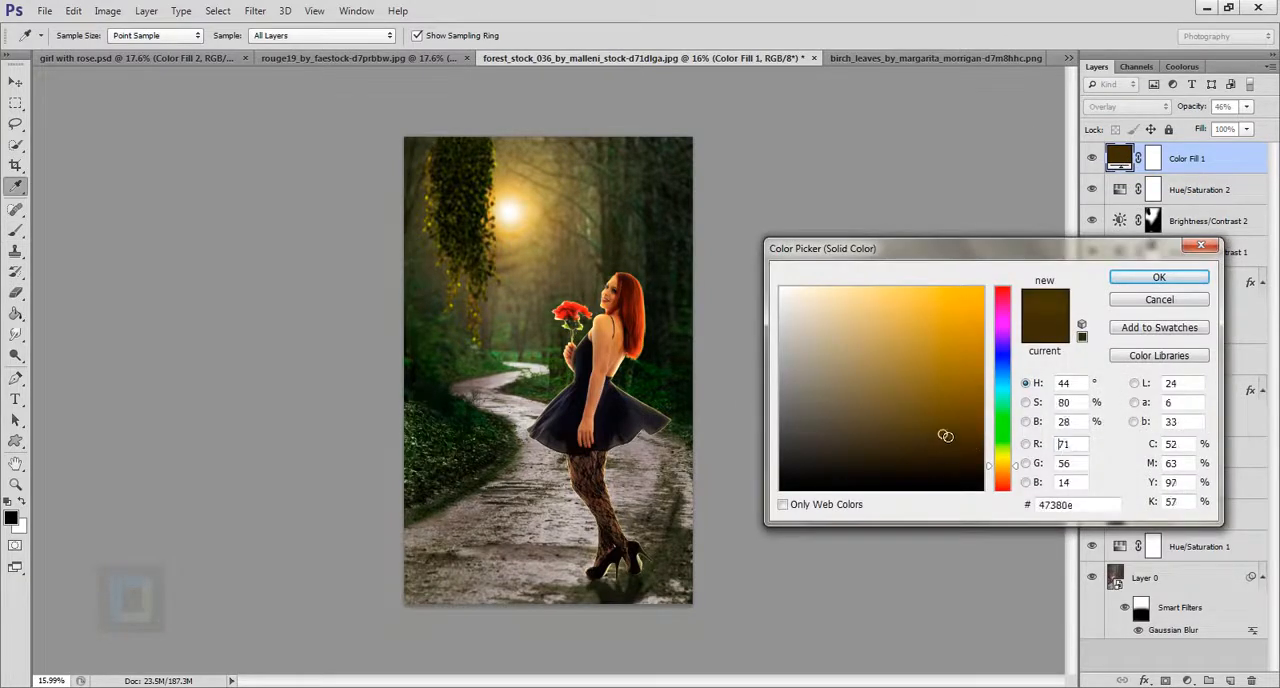
{"action": "left_click", "coordinate": [974, 311]}
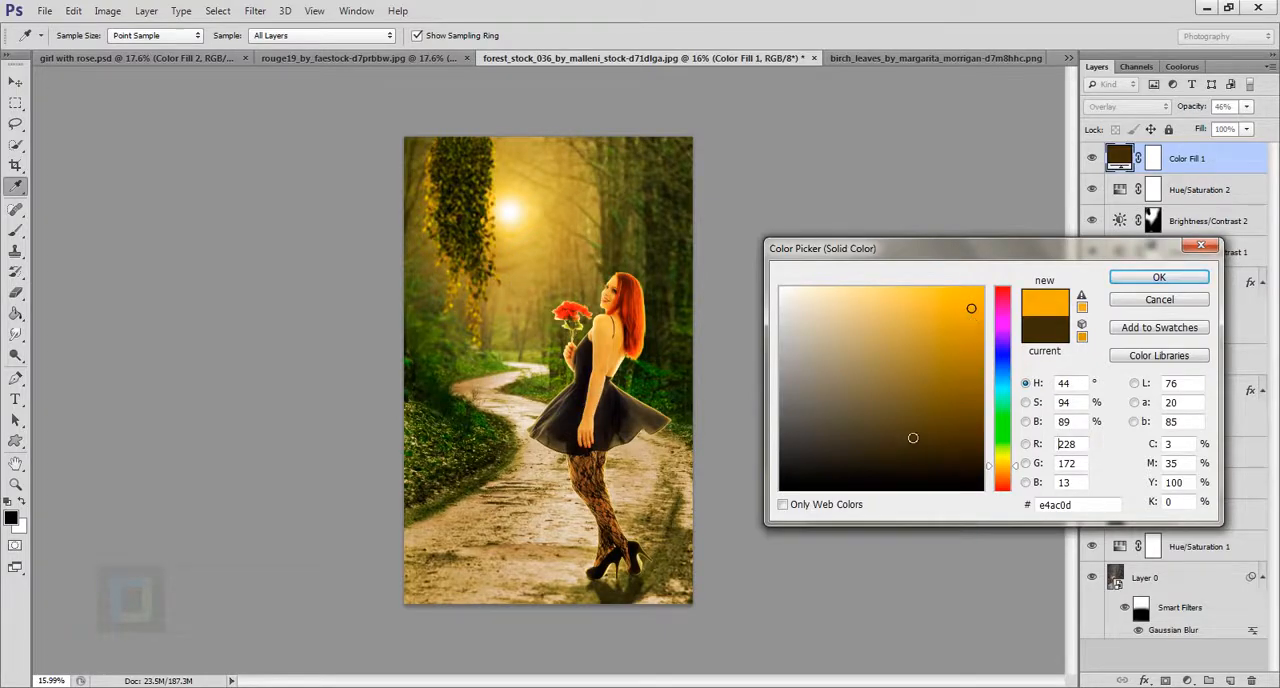
{"action": "left_click", "coordinate": [909, 451]}
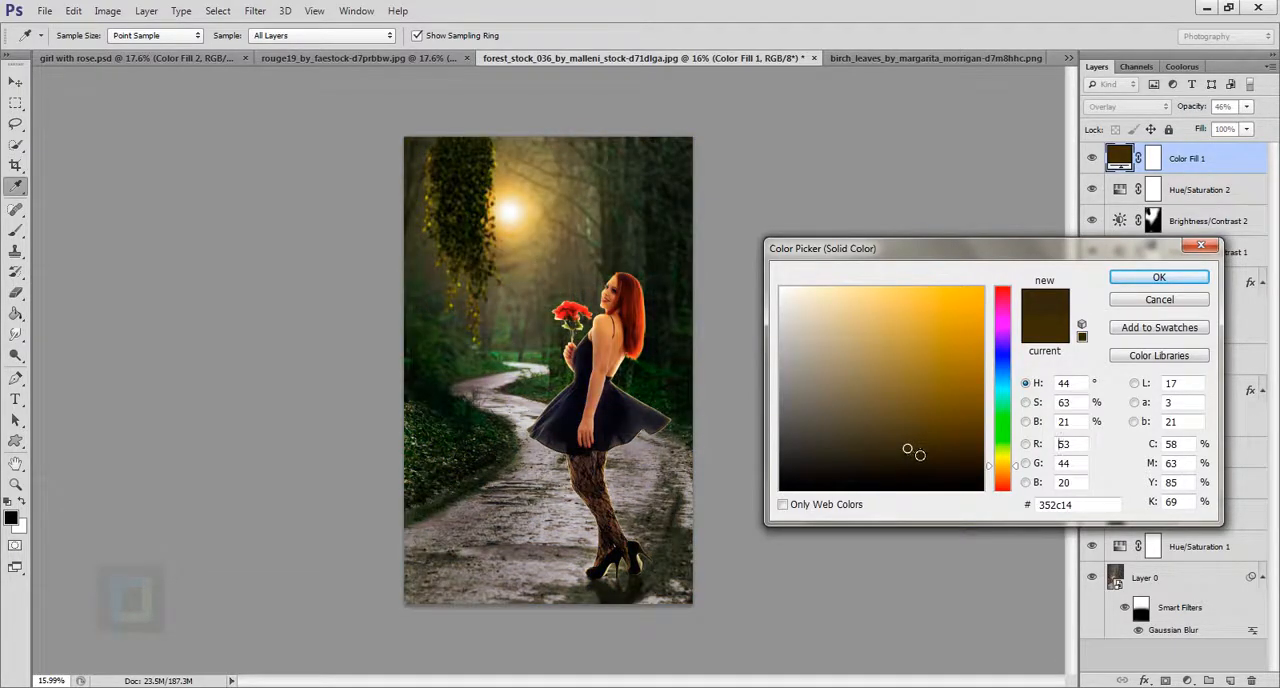
{"action": "left_click", "coordinate": [1155, 279]}
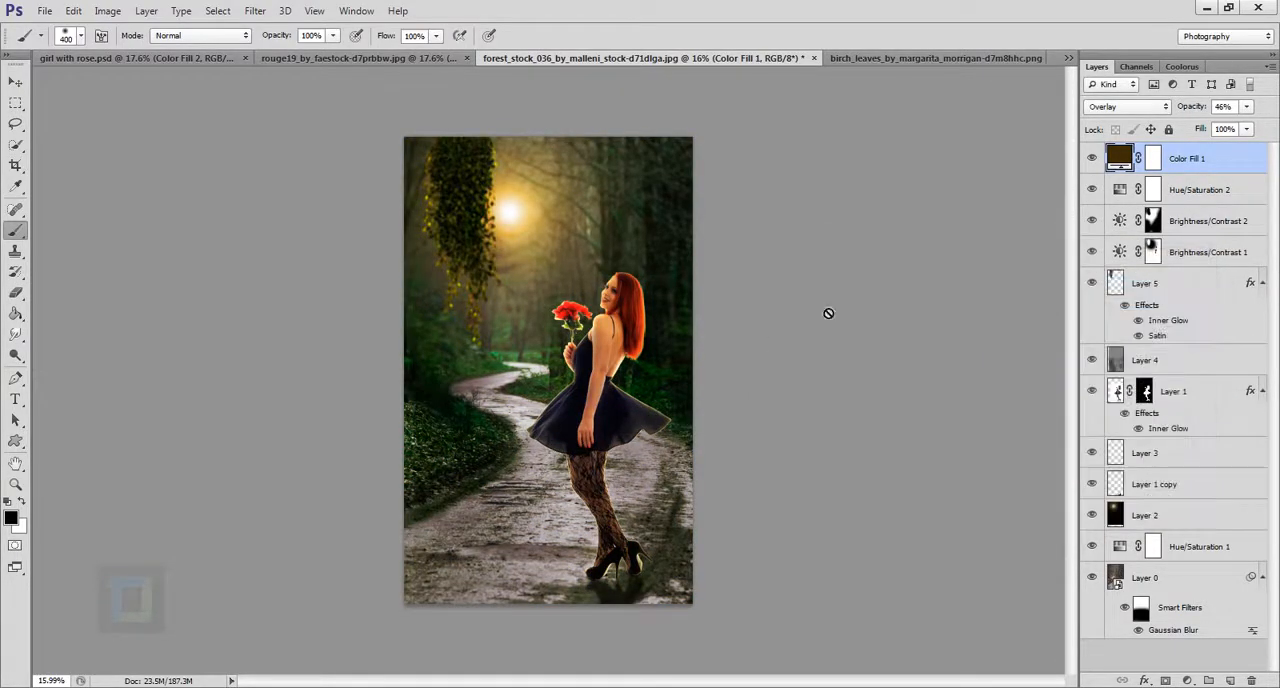
{"action": "left_click", "coordinate": [1092, 160]}
{"action": "left_click", "coordinate": [1093, 162]}
Add a second solid color fill layer in near-black 080808 and set its blend mode to Exclusion.
{"action": "left_click", "coordinate": [1188, 680]}
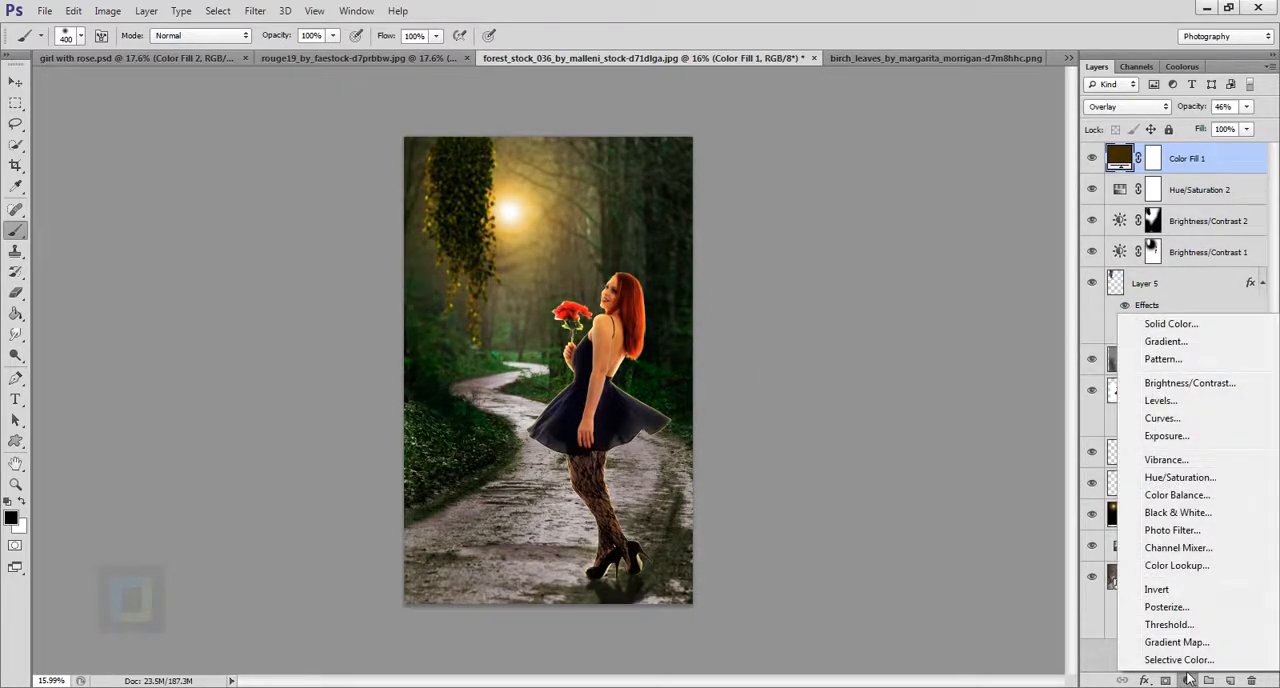
{"action": "left_click", "coordinate": [1172, 324]}
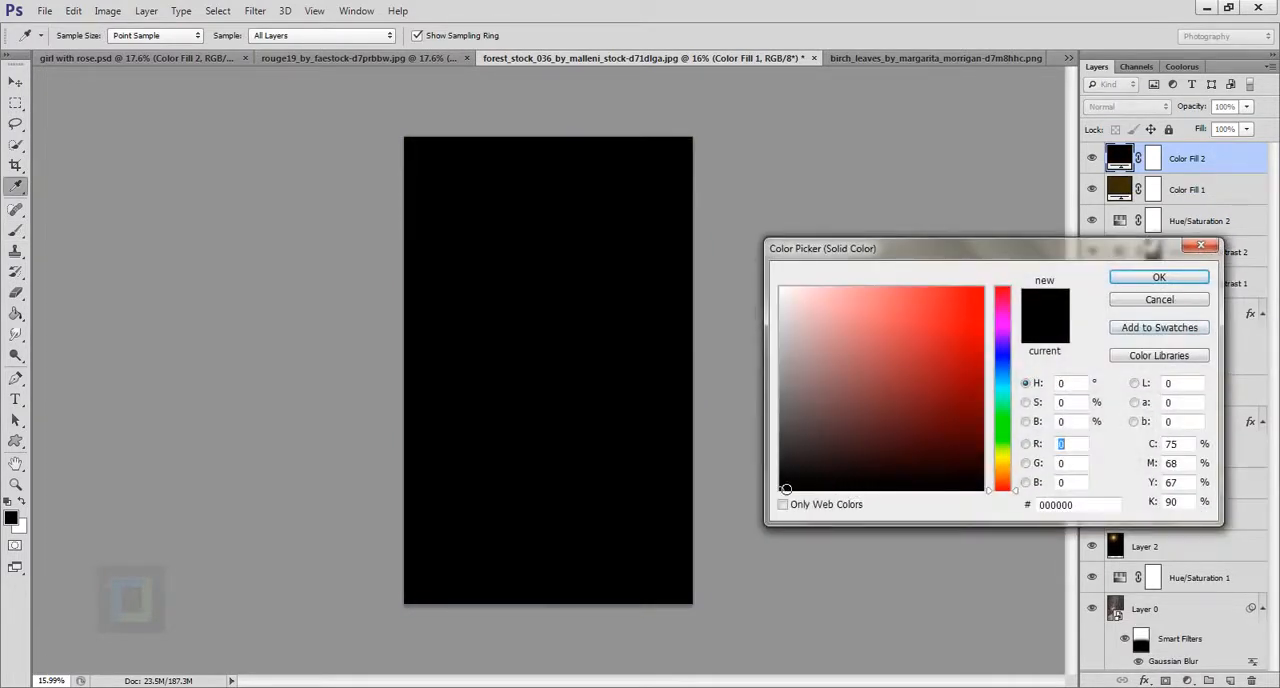
{"action": "left_click", "coordinate": [781, 485]}
{"action": "left_click", "coordinate": [1156, 277]}
{"action": "left_click", "coordinate": [1130, 106]}
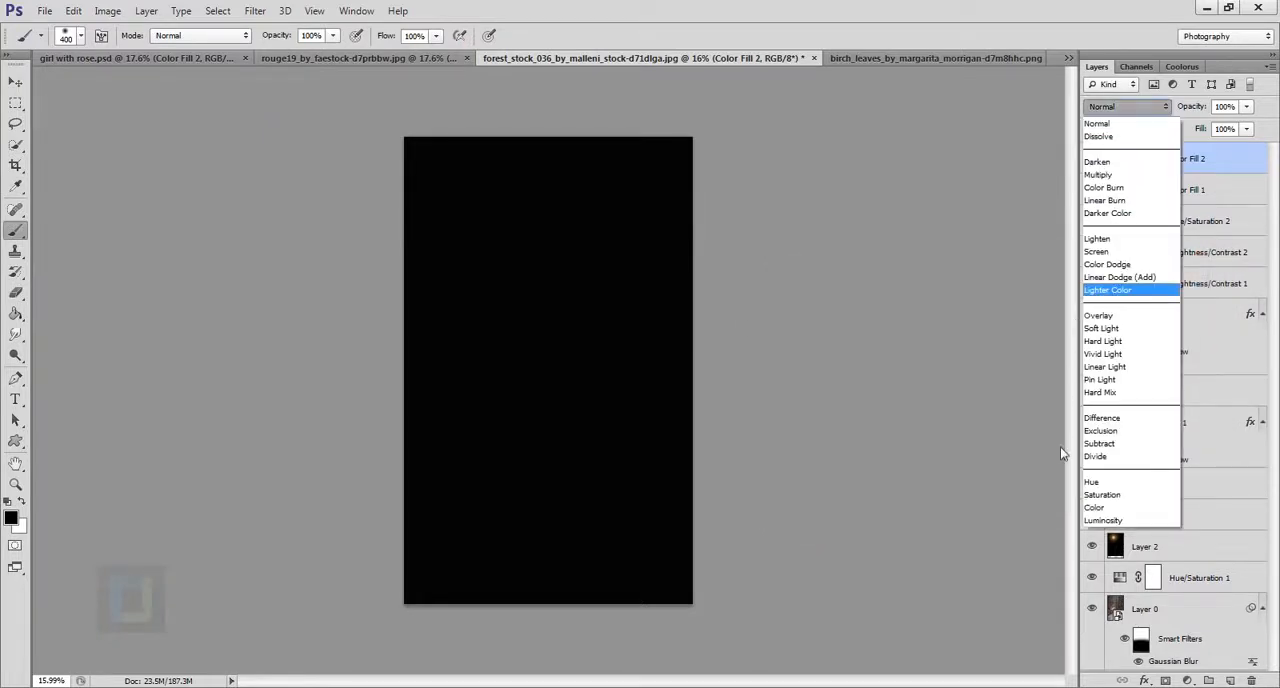
{"action": "left_click", "coordinate": [1118, 431]}
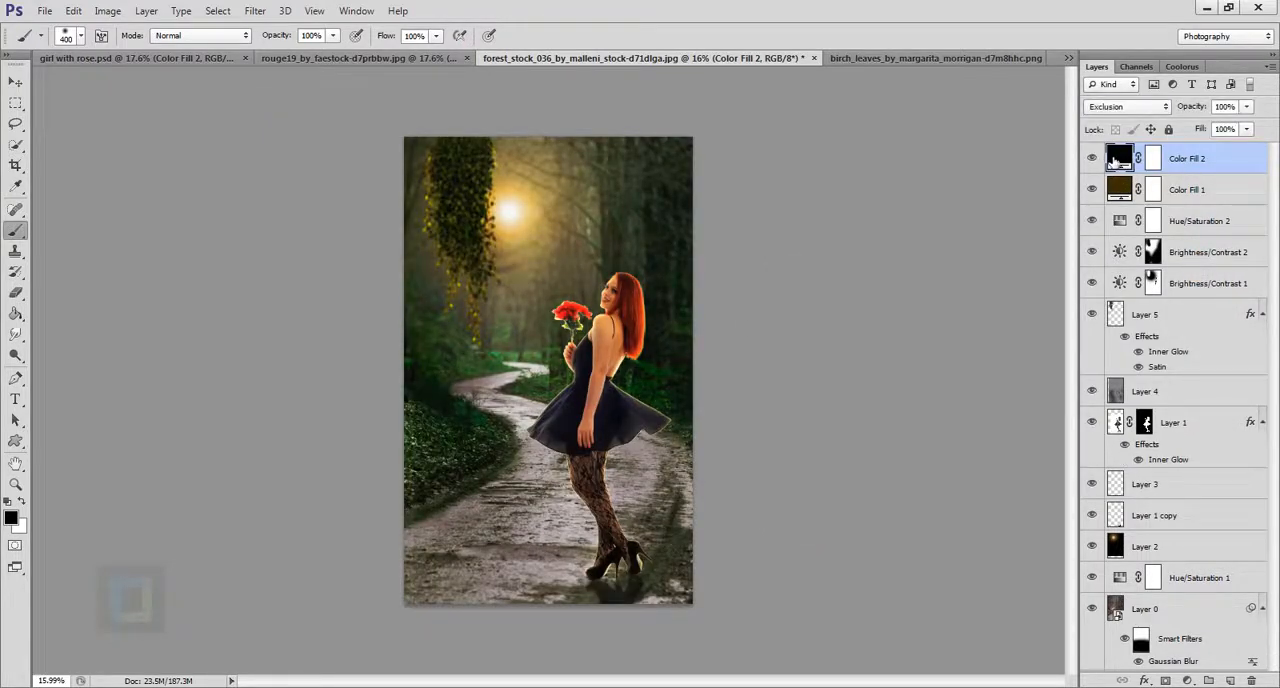
Try a dark blue for the Exclusion fill layer, and set its color to dark gray 0e0e0e.
{"action": "double_click", "coordinate": [1117, 160]}
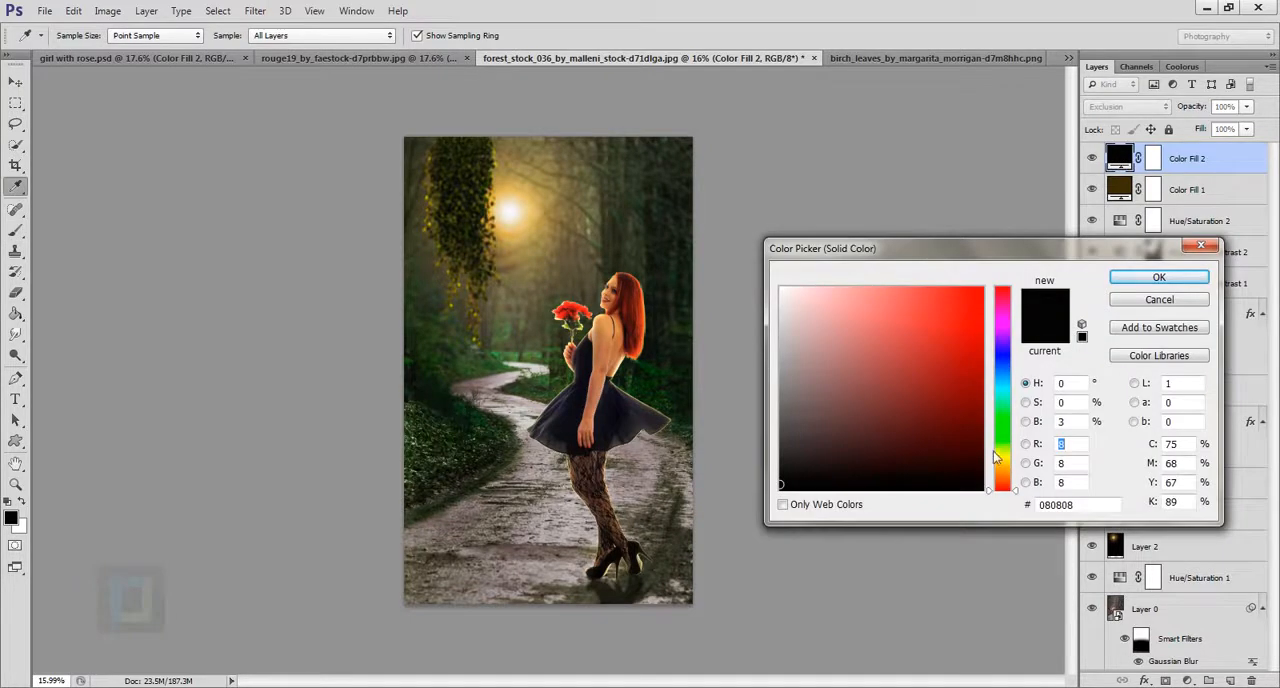
{"action": "left_click_drag", "start_coordinate": [1004, 450], "coordinate": [1007, 364]}
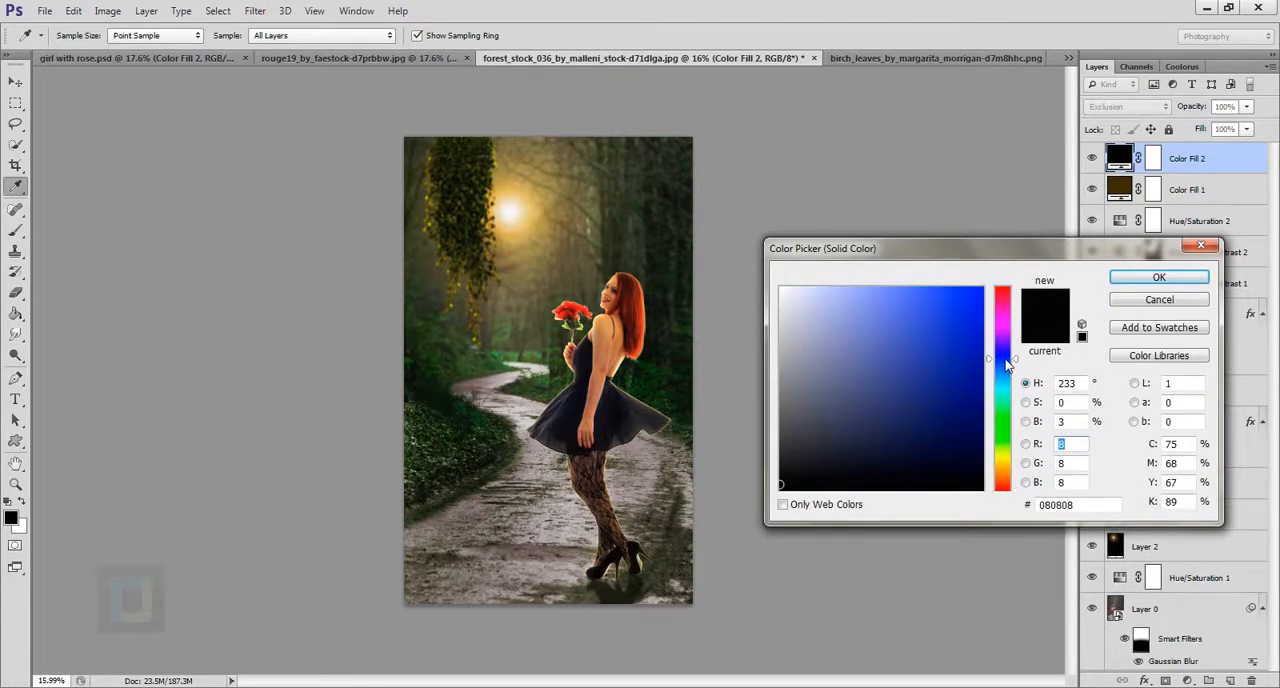
{"action": "left_click", "coordinate": [970, 466]}
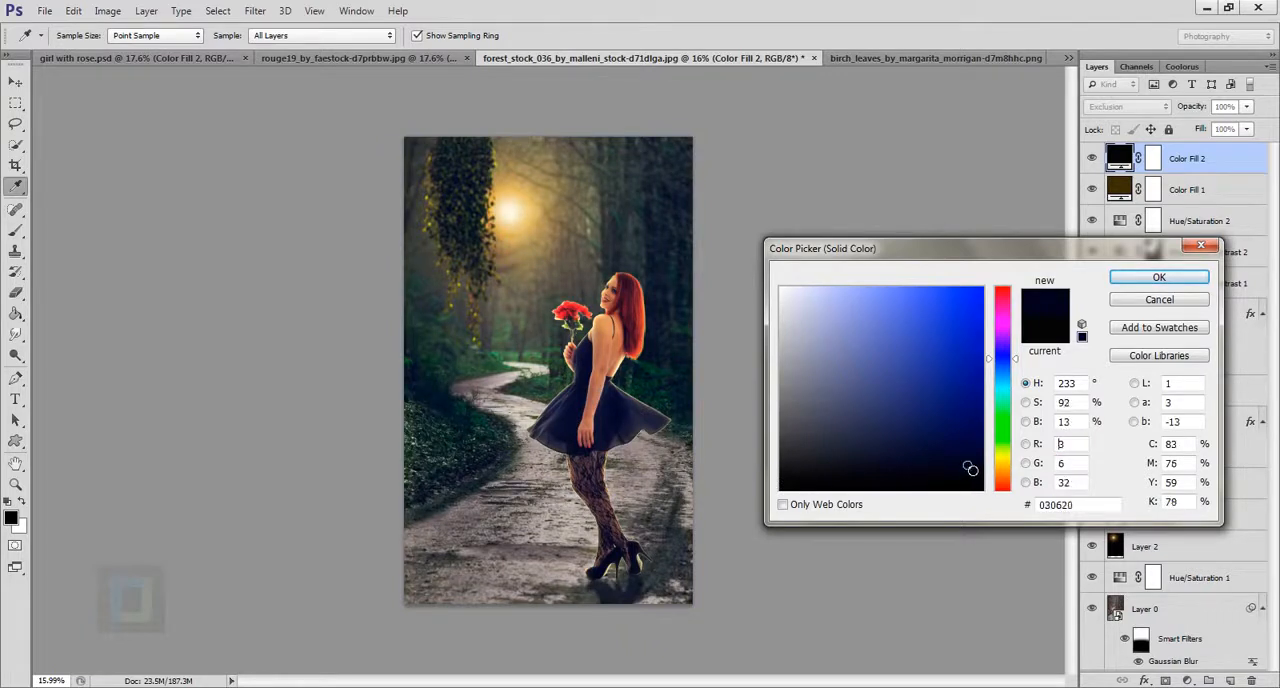
{"action": "mouse_move", "coordinate": [970, 468]}
{"action": "left_mouse_down"}
{"action": "mouse_move", "coordinate": [973, 480]}
{"action": "mouse_move", "coordinate": [778, 484]}
{"action": "left_mouse_up"}
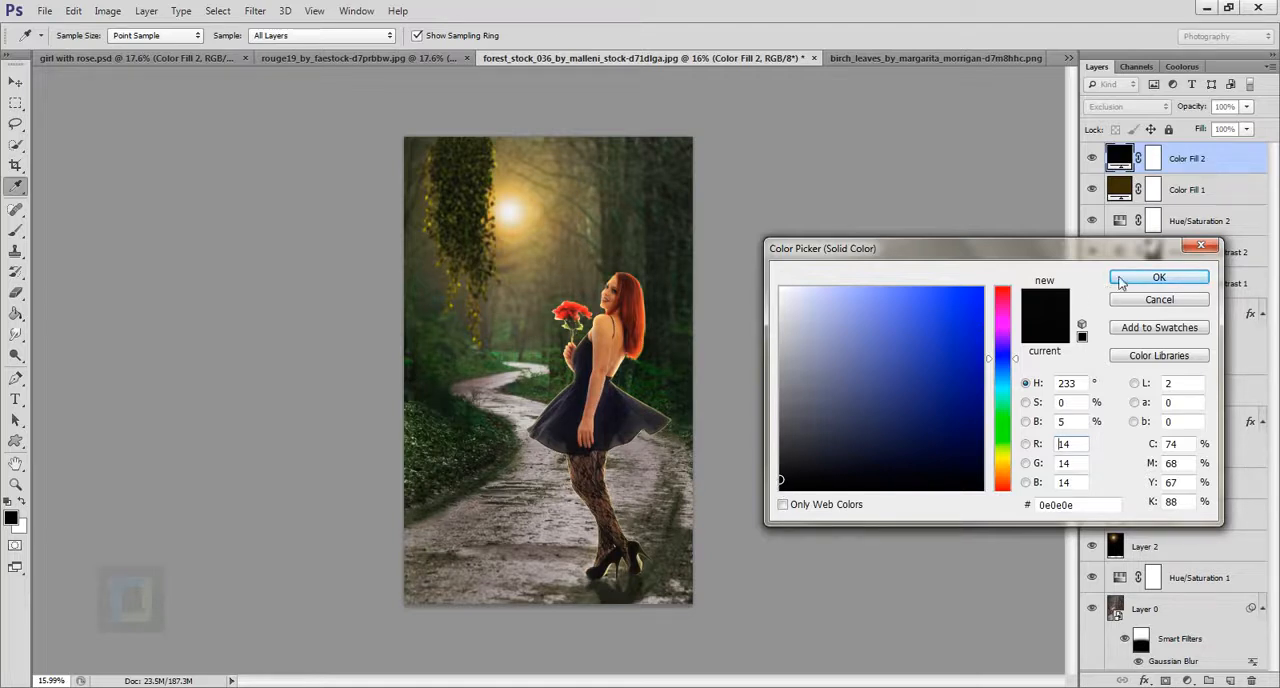
{"action": "left_click", "coordinate": [1190, 278]}
Set the Exclusion fill layer's opacity to 52%, and compare the image with and without the layer.
{"action": "left_click_drag", "start_coordinate": [1208, 110], "coordinate": [1131, 109]}
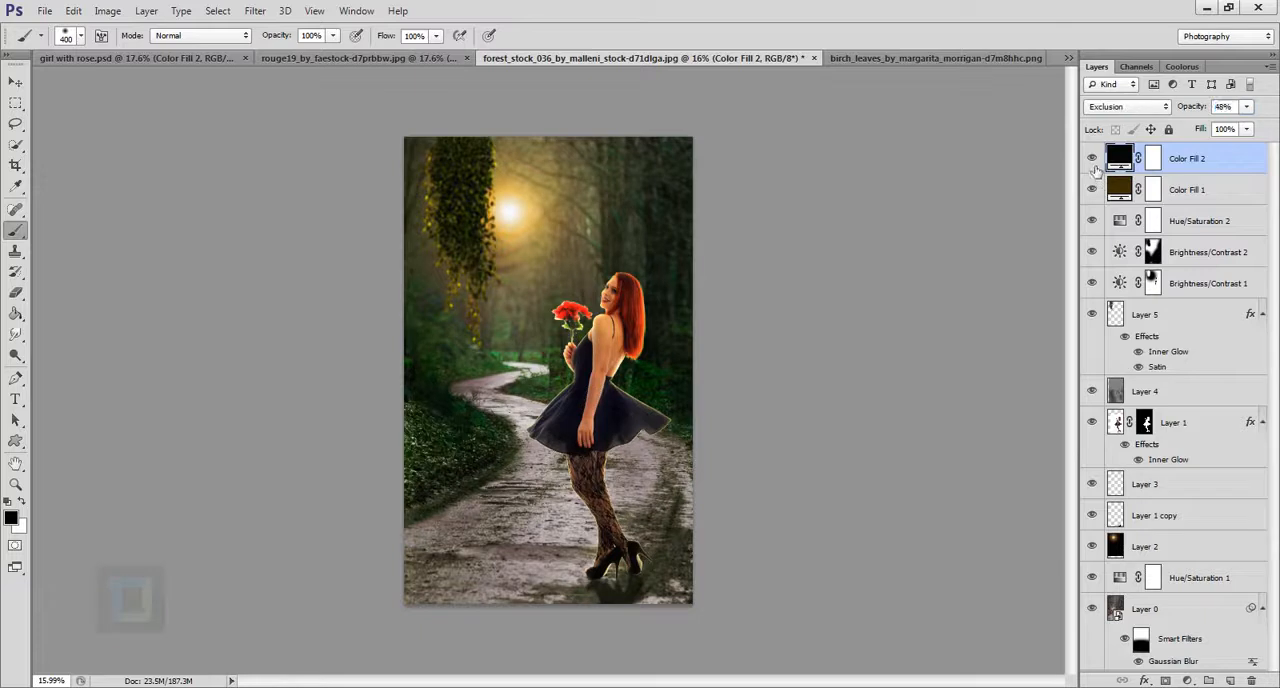
{"action": "left_click", "coordinate": [1094, 162]}
{"action": "left_click", "coordinate": [1094, 162]}
{"action": "left_click_drag", "start_coordinate": [1195, 110], "coordinate": [1197, 111]}
{"action": "left_click", "coordinate": [1094, 161]}
{"action": "left_click", "coordinate": [1094, 161]}
{"action": "scroll", "coordinate": [780, 302], "scroll_direction": "up", "scroll_amount": 1}
{"action": "scroll", "coordinate": [780, 302], "scroll_direction": "down", "scroll_amount": 1}
Try an Exposure adjustment of +0.39 above the color fills, and delete that adjustment layer.
{"action": "left_click", "coordinate": [1196, 681]}
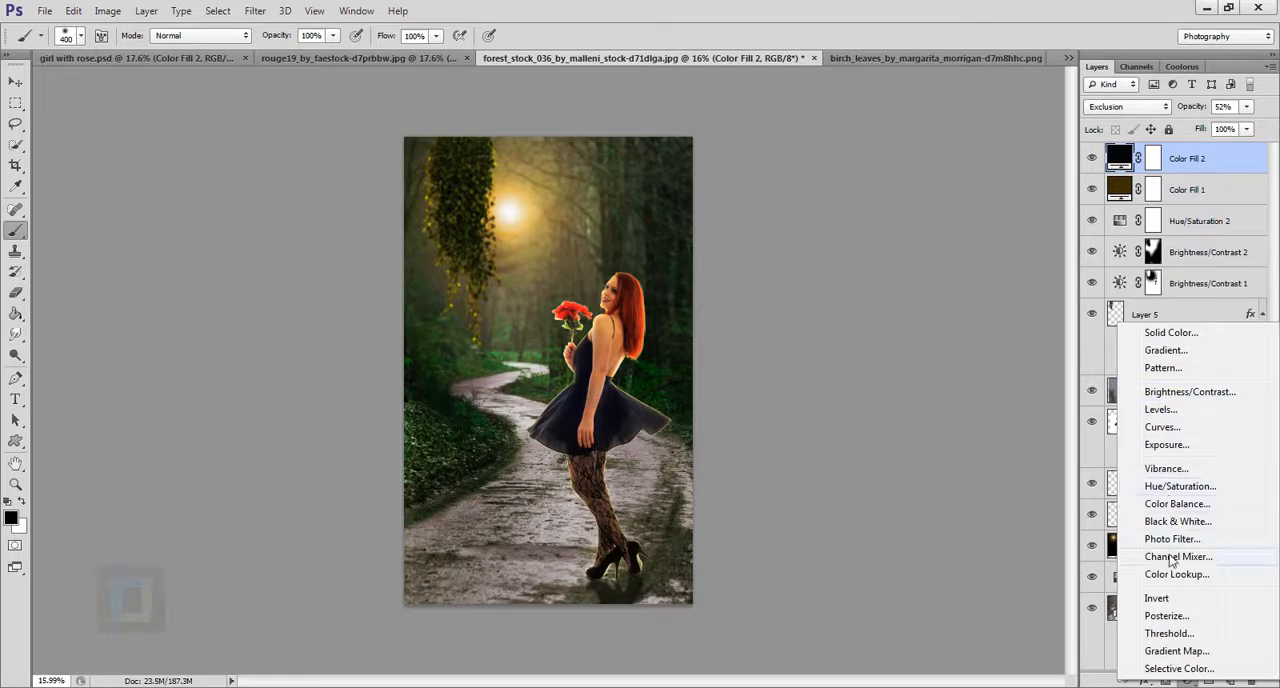
{"action": "left_click", "coordinate": [1166, 444]}
{"action": "left_click_drag", "start_coordinate": [986, 372], "coordinate": [990, 378]}
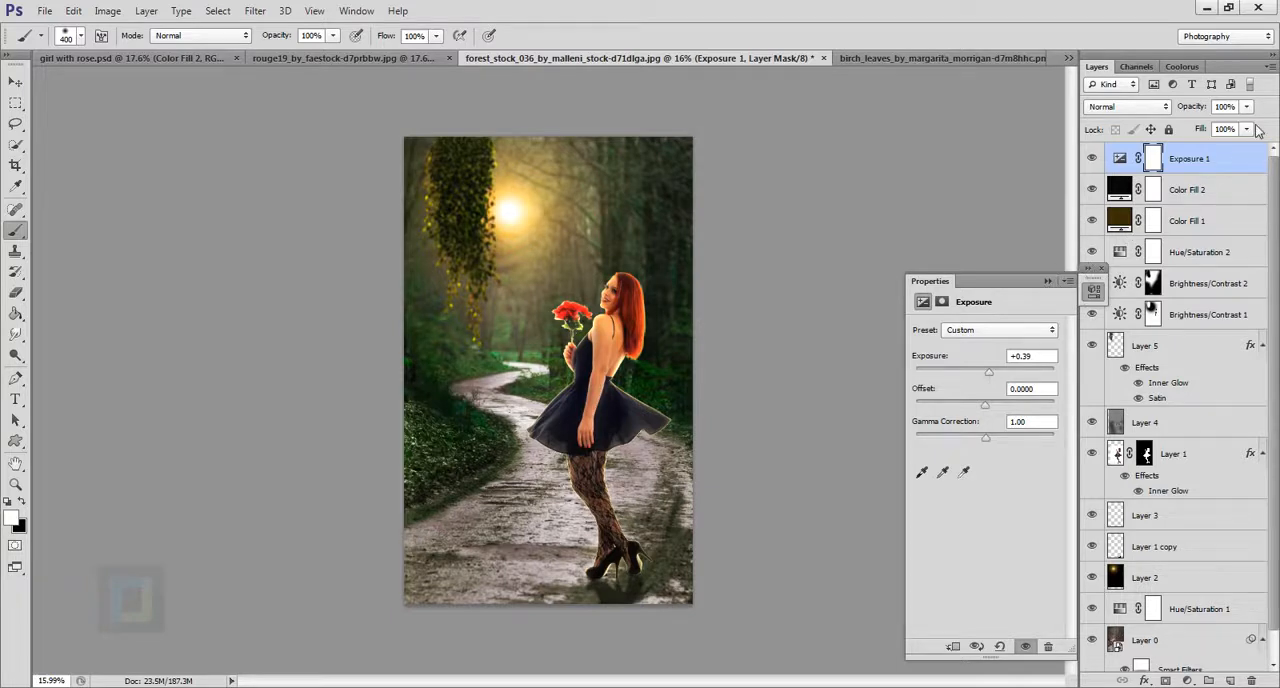
{"action": "left_click", "coordinate": [1238, 162]}
{"action": "key", "text": "Delete"}
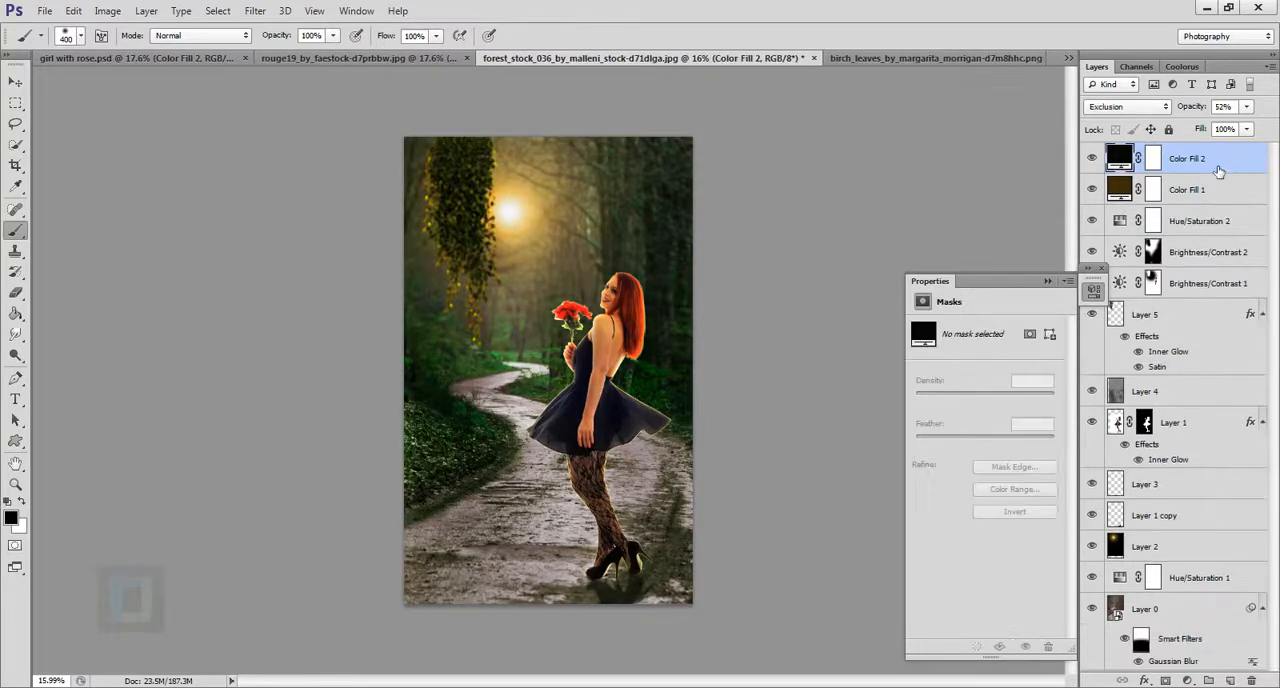
{"action": "left_click", "coordinate": [1049, 280]}
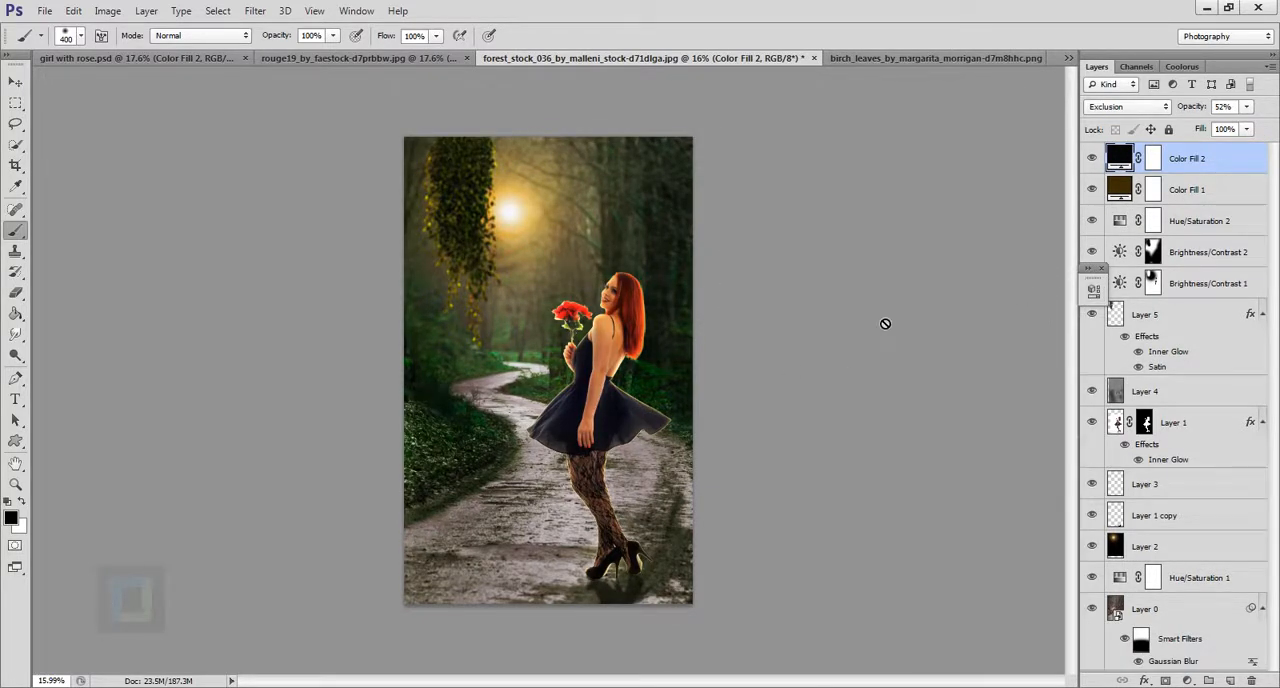